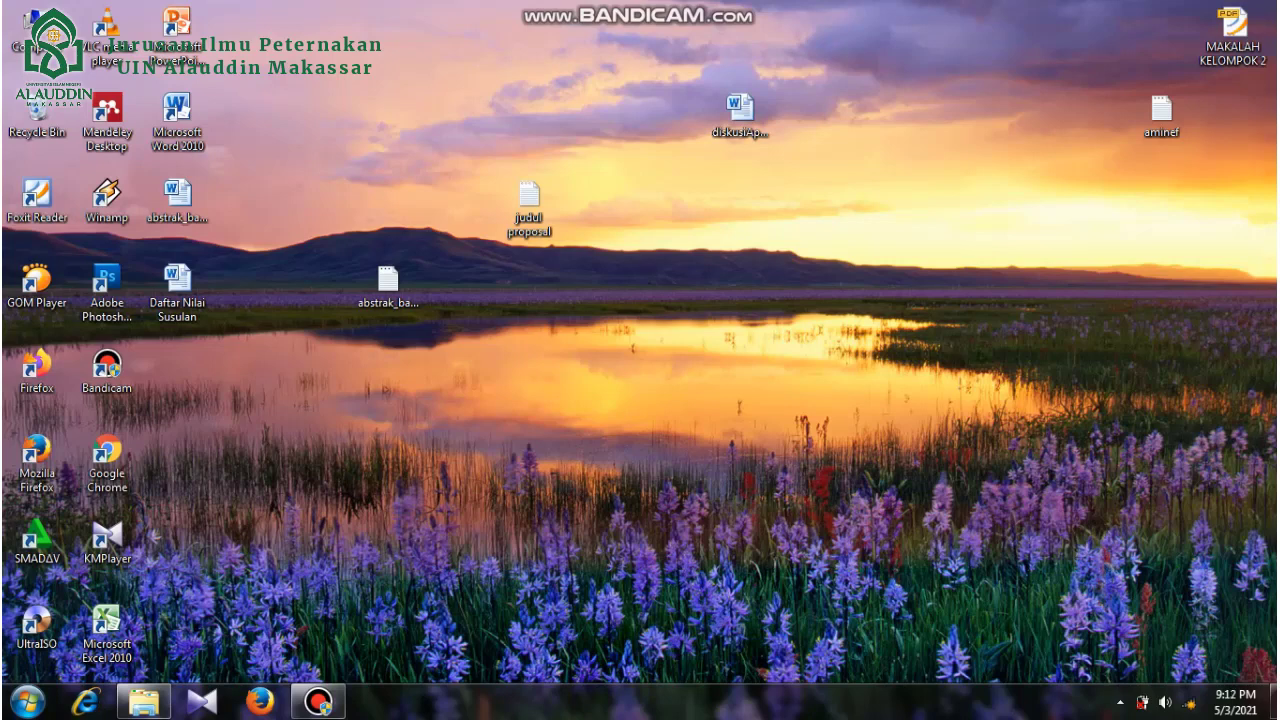
Refresh the Windows desktop.
right_click(951, 94)
left_click(990, 143)
right_click(976, 94)
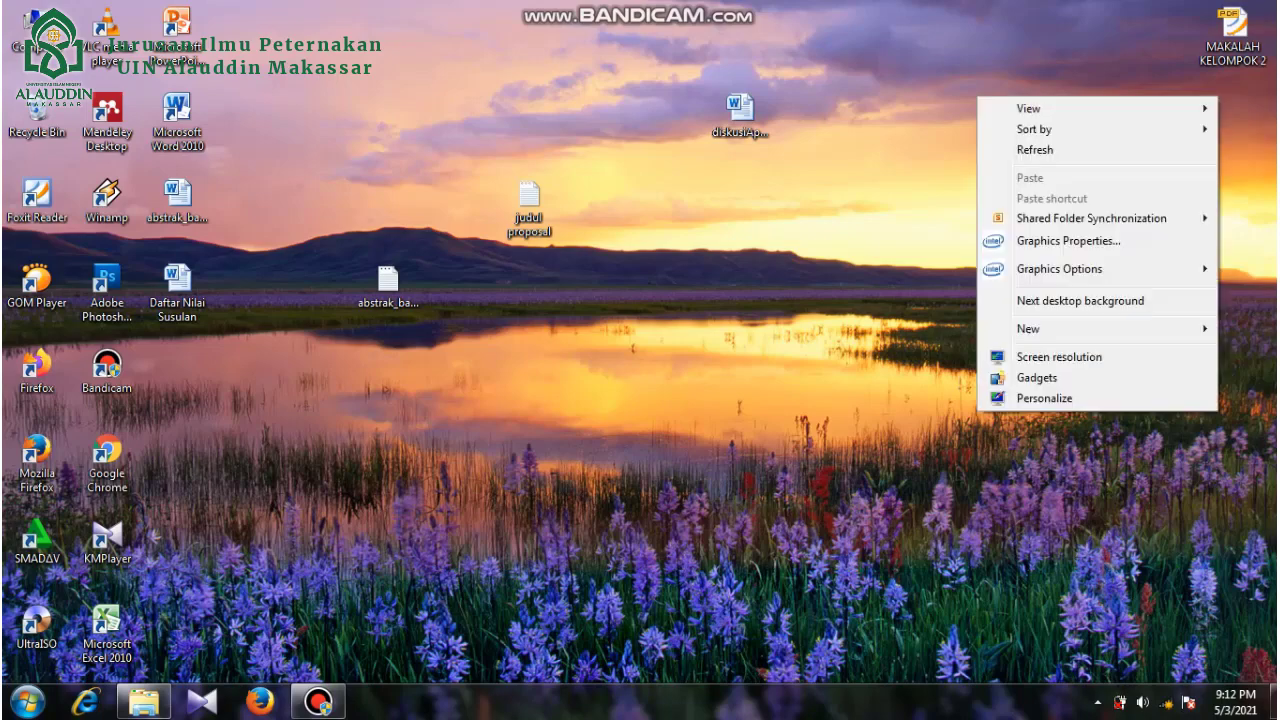
left_click(992, 147)
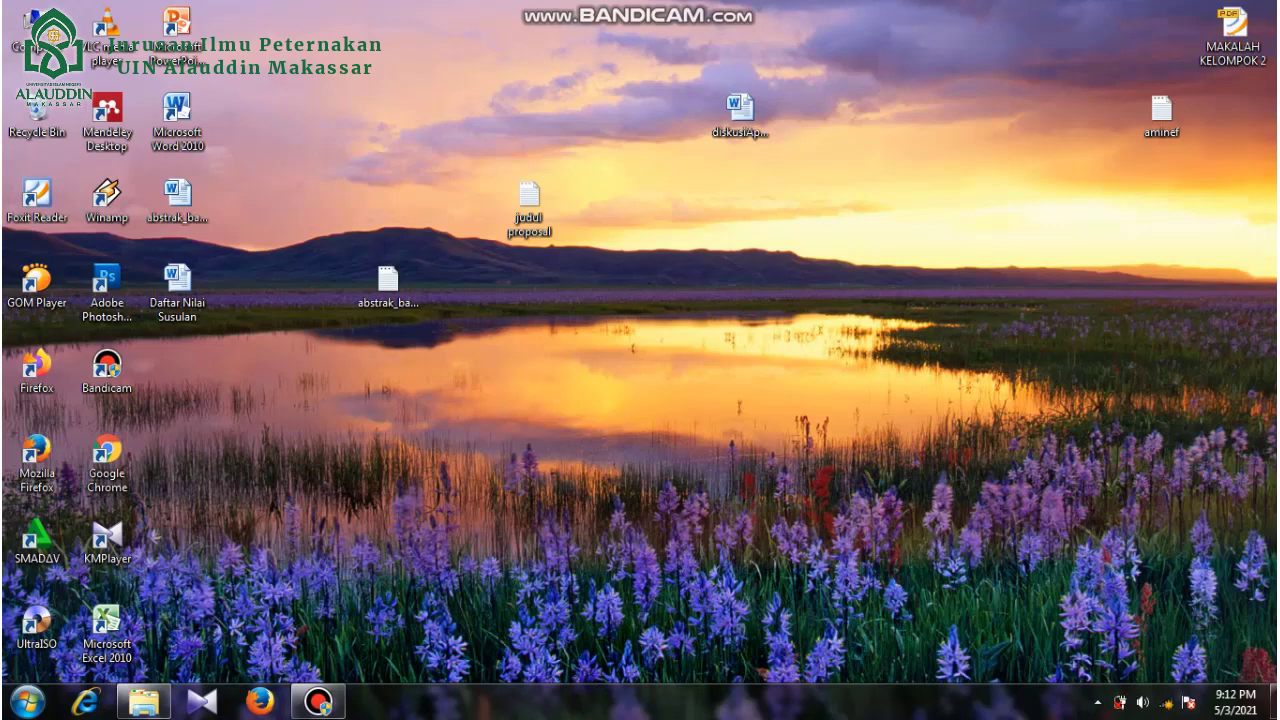
right_click(844, 175)
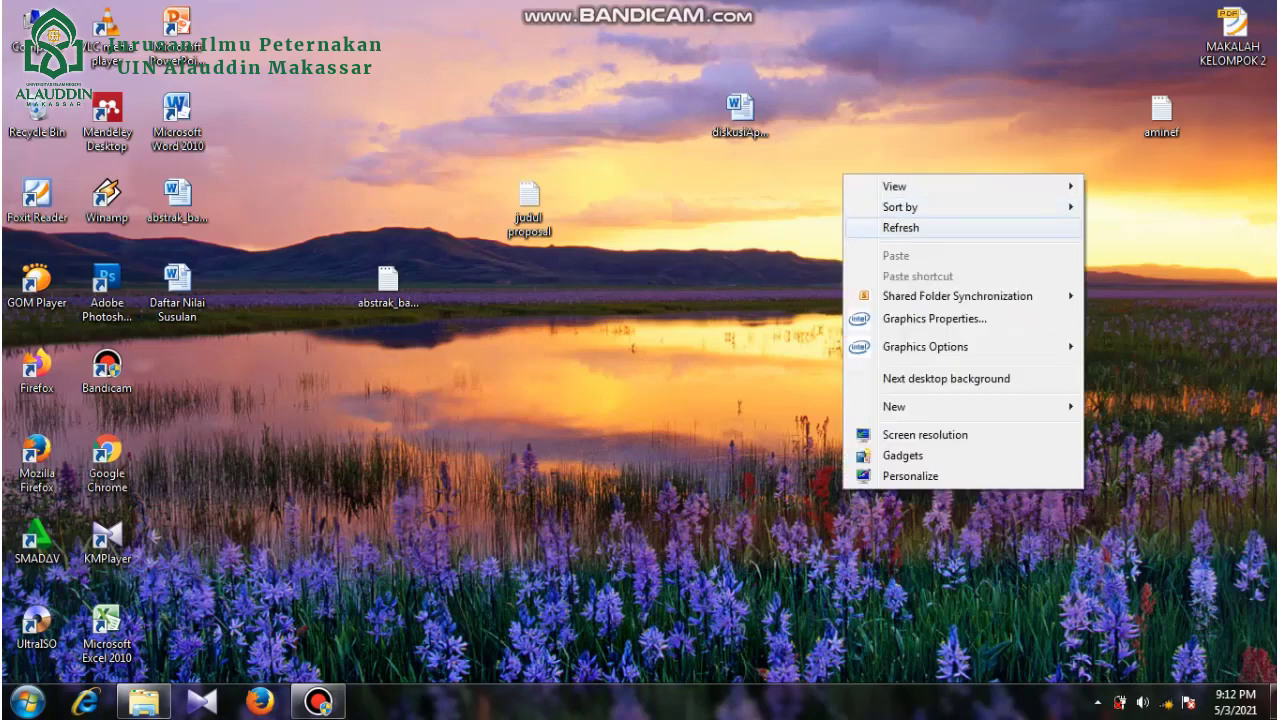
left_click(900, 227)
Open the recent document latihan-1 in Microsoft Word 2010.
left_click(27, 702)
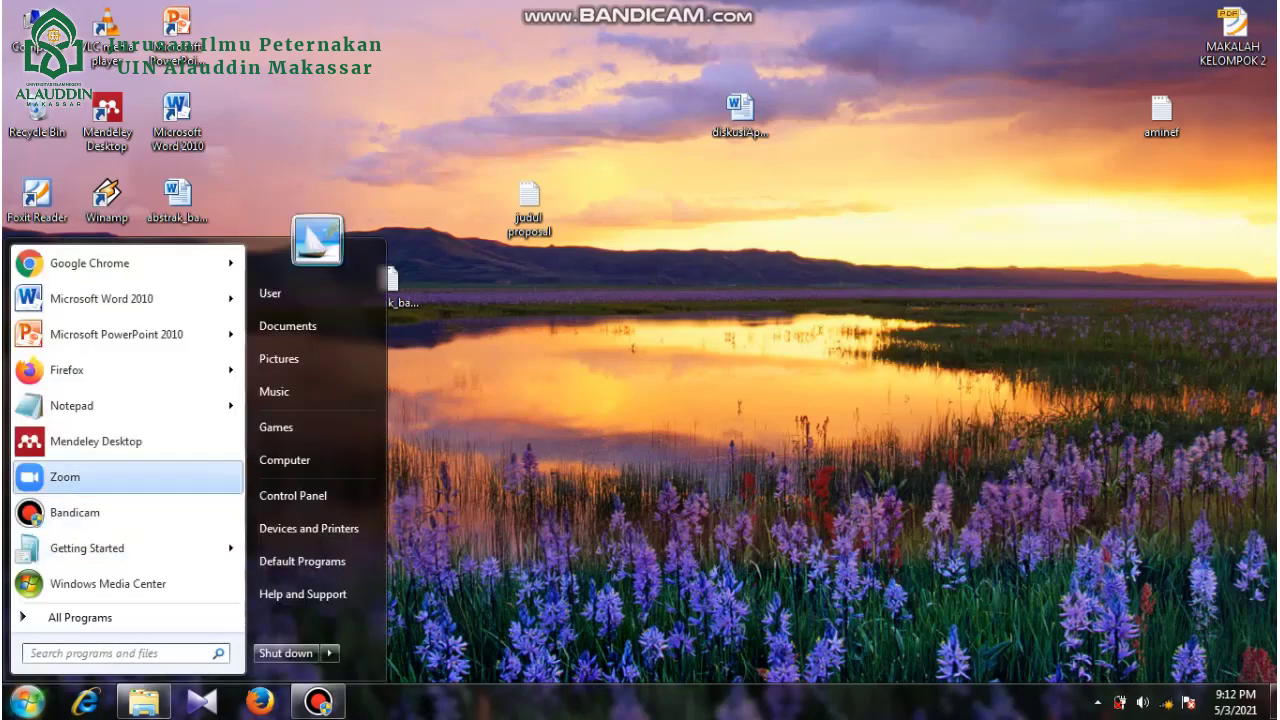
mouse_move(130, 298)
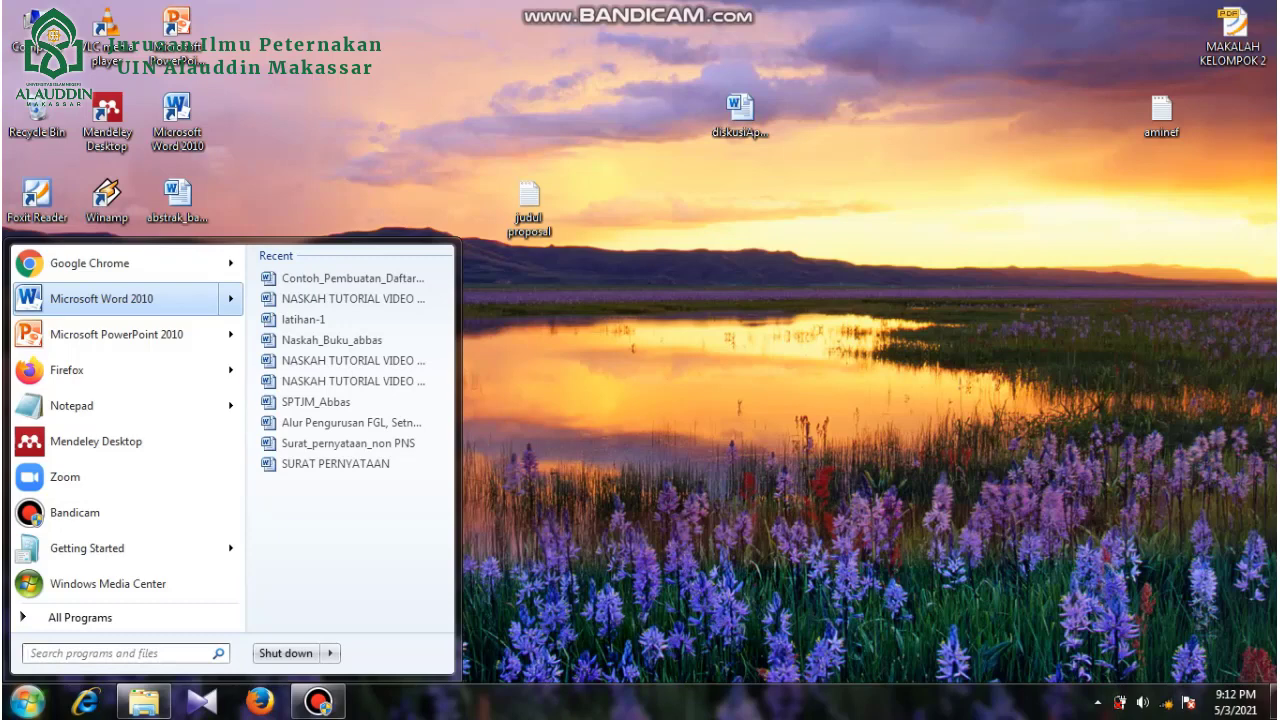
left_click(303, 319)
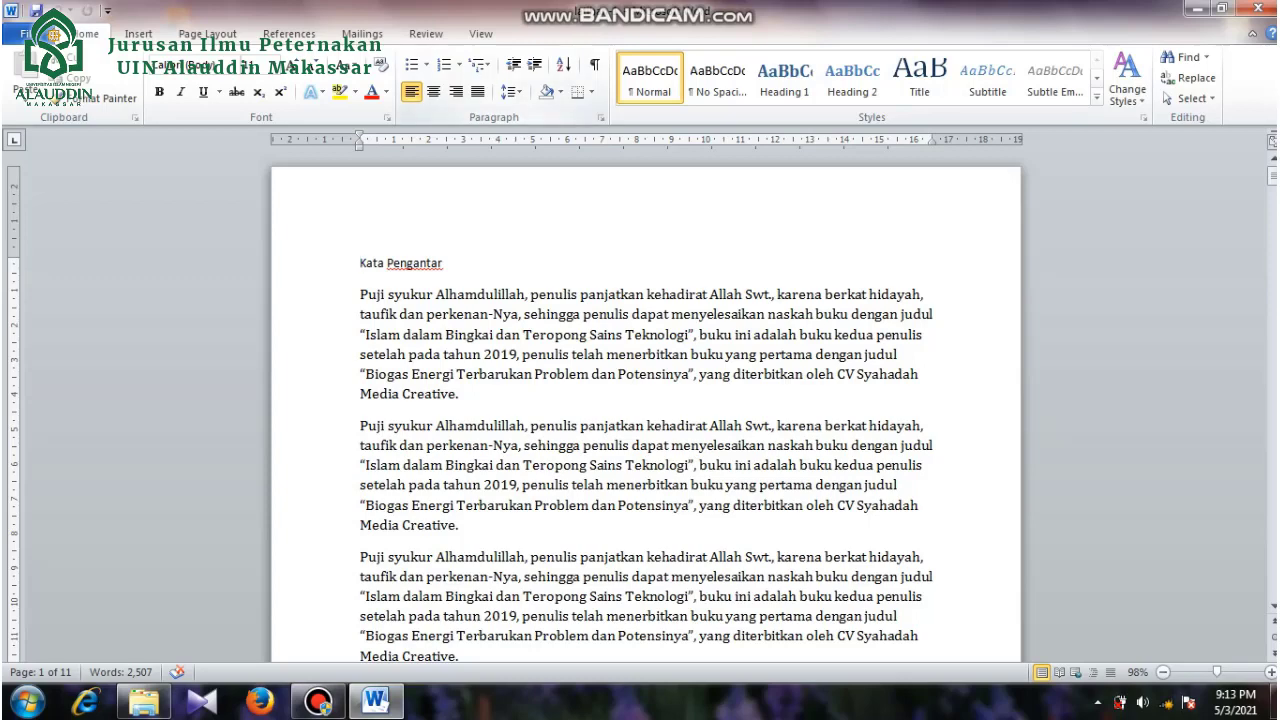
Look through the Kata Pengantar section on the first two pages of the document.
scroll(645, 400, "down", 3)
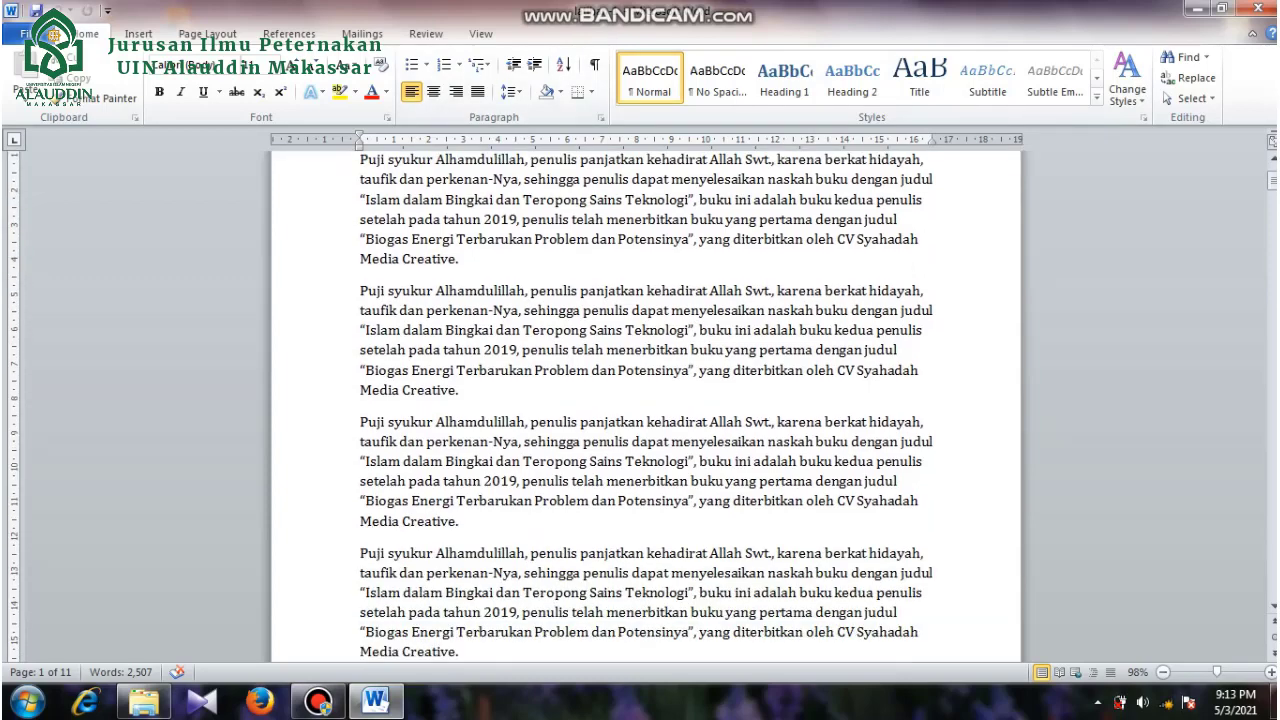
scroll(645, 400, "up", 3)
scroll(645, 400, "down", 3)
scroll(645, 405, "down", 4)
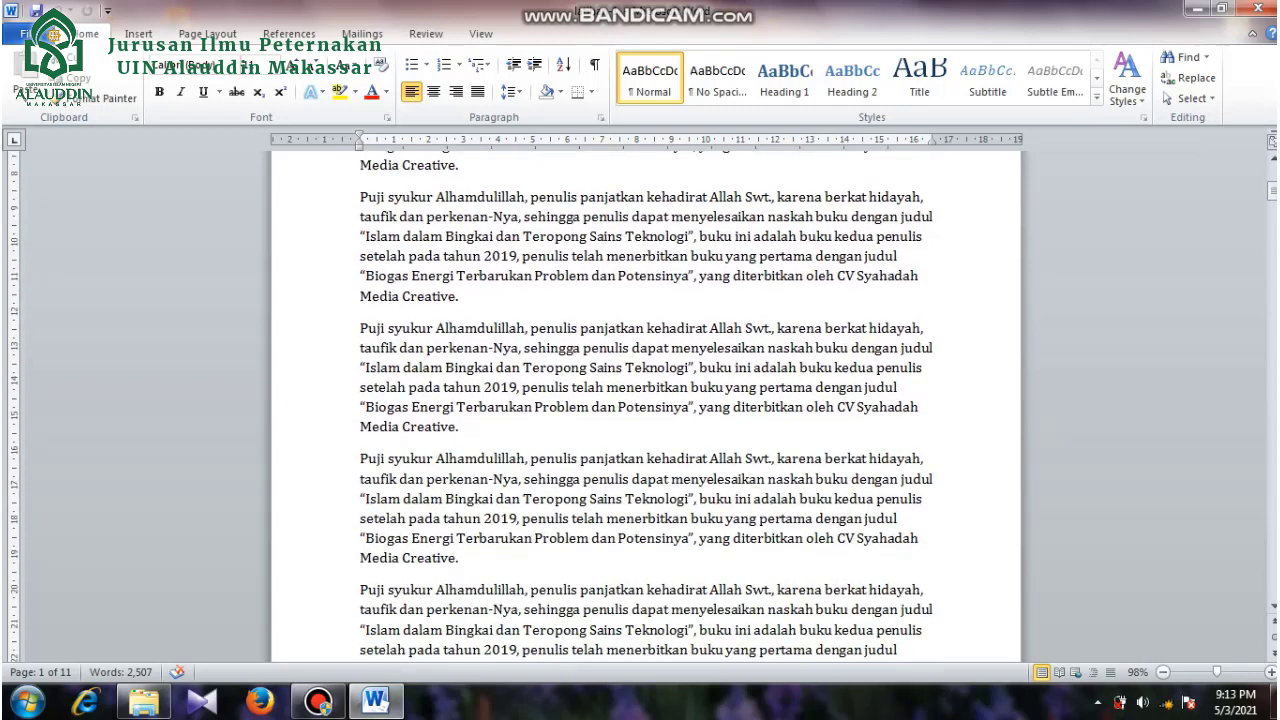
scroll(645, 405, "down", 12)
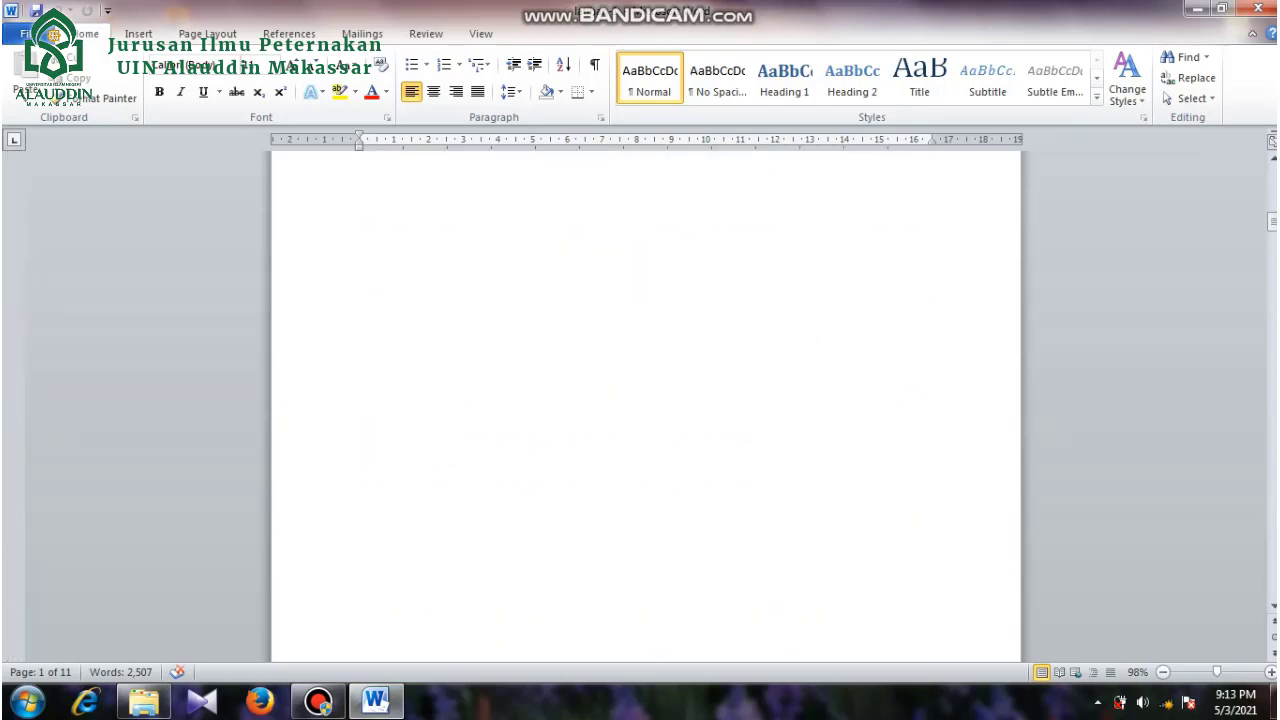
scroll(645, 405, "down", 4)
scroll(645, 405, "up", 10)
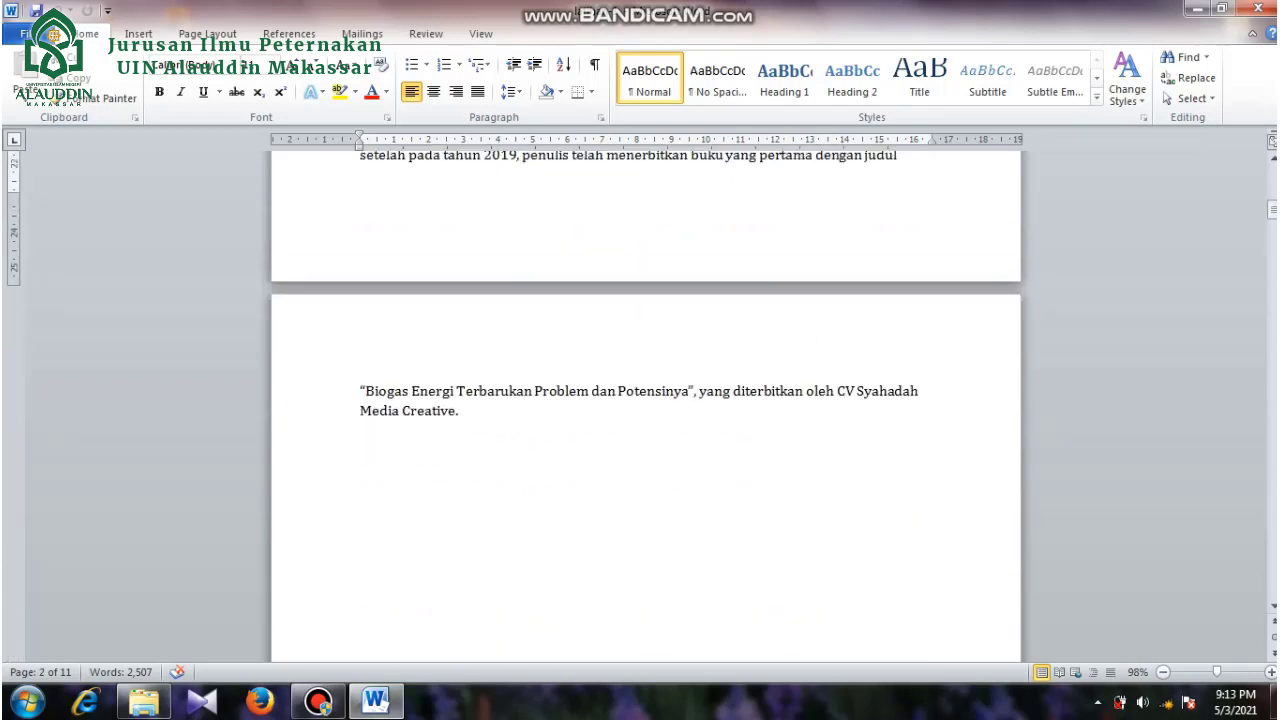
scroll(645, 405, "down", 16)
scroll(645, 405, "up", 4)
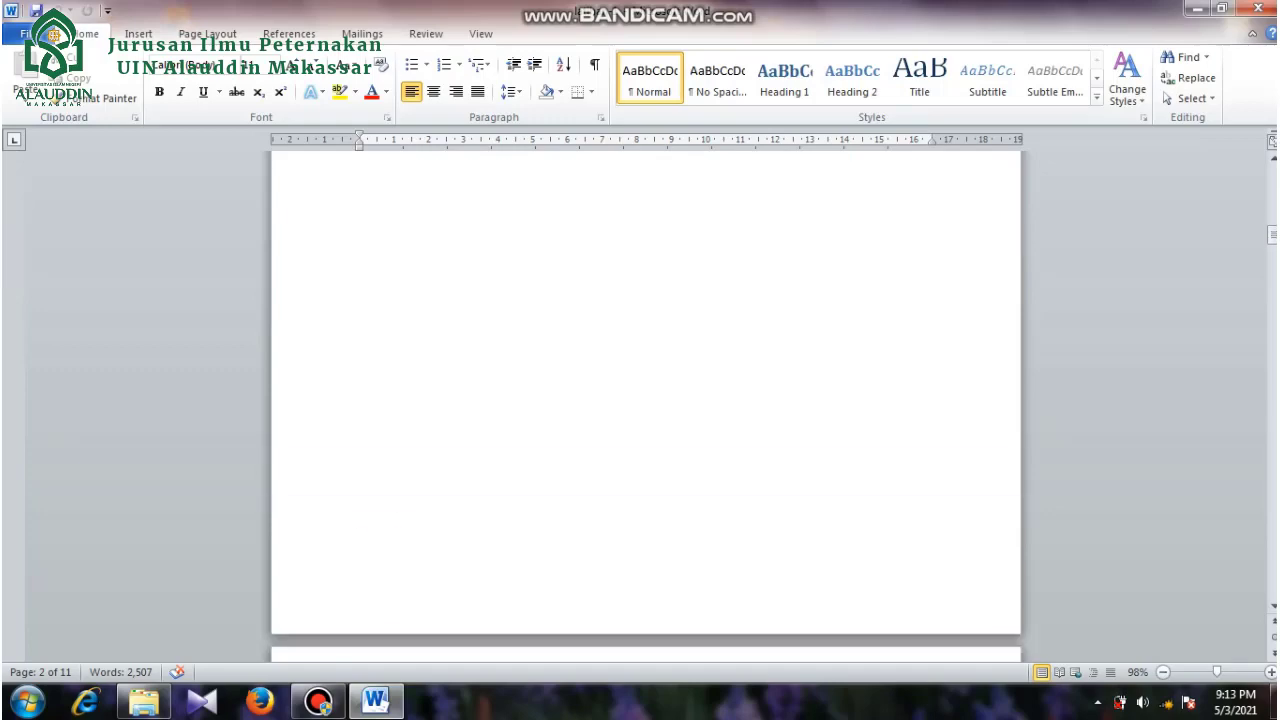
scroll(645, 405, "up", 15)
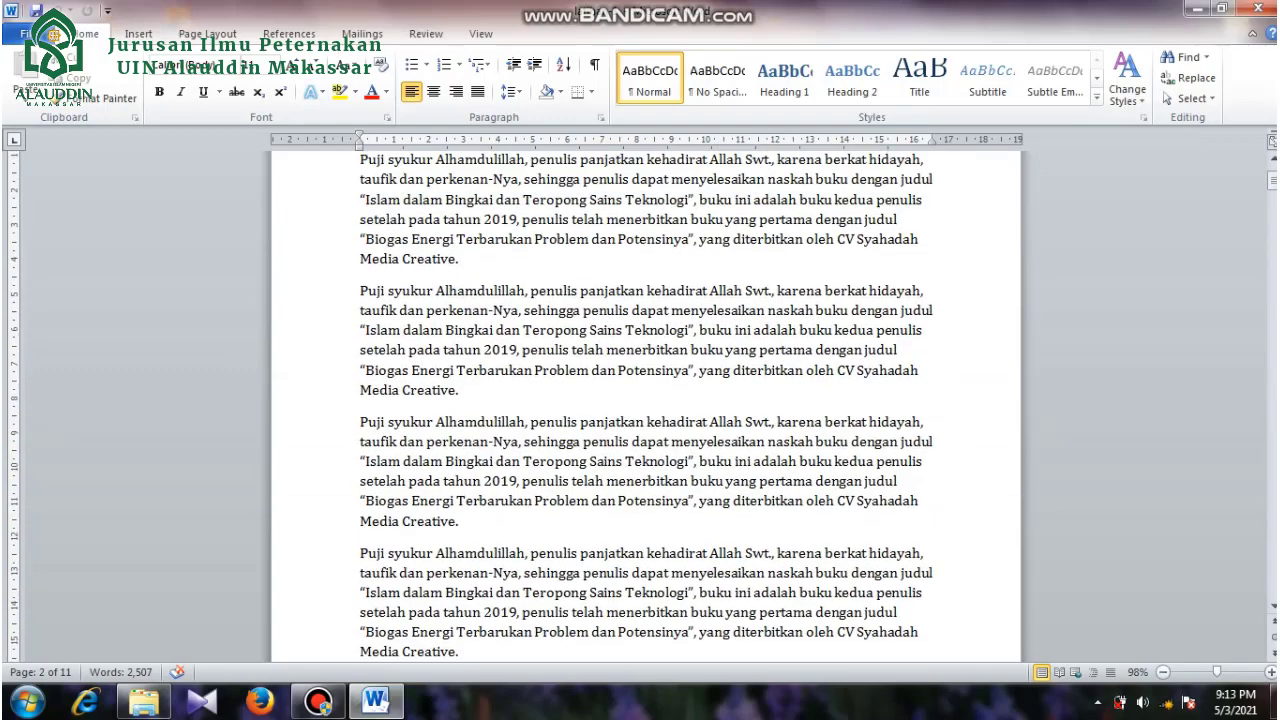
scroll(645, 405, "up", 5)
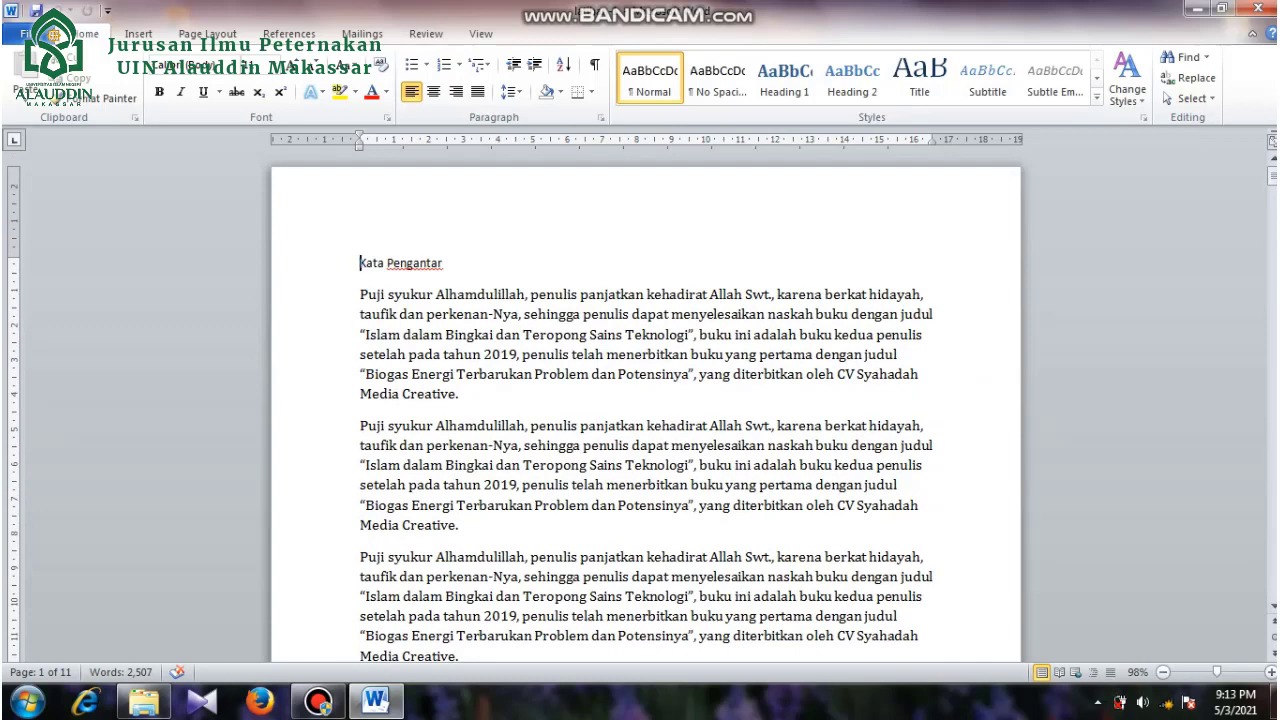
Start a new line directly below the Daftar Isi heading on page 3.
scroll(645, 405, "down", 5)
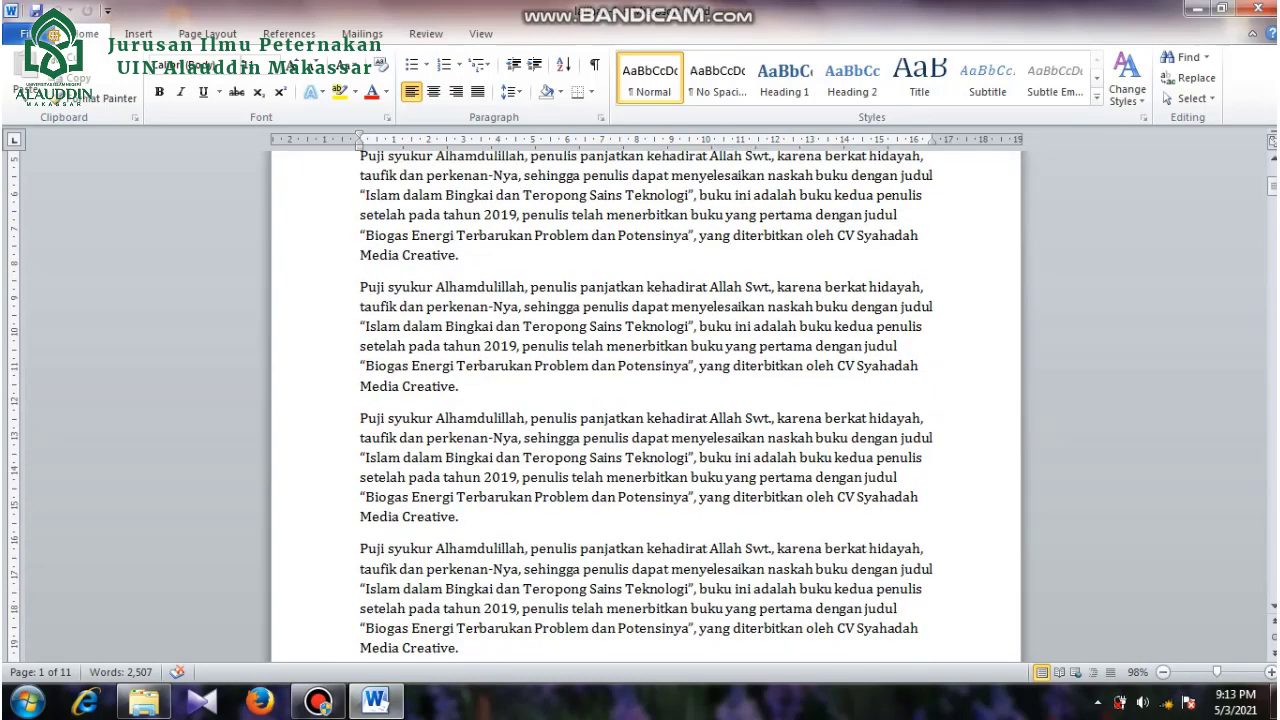
scroll(645, 405, "down", 10)
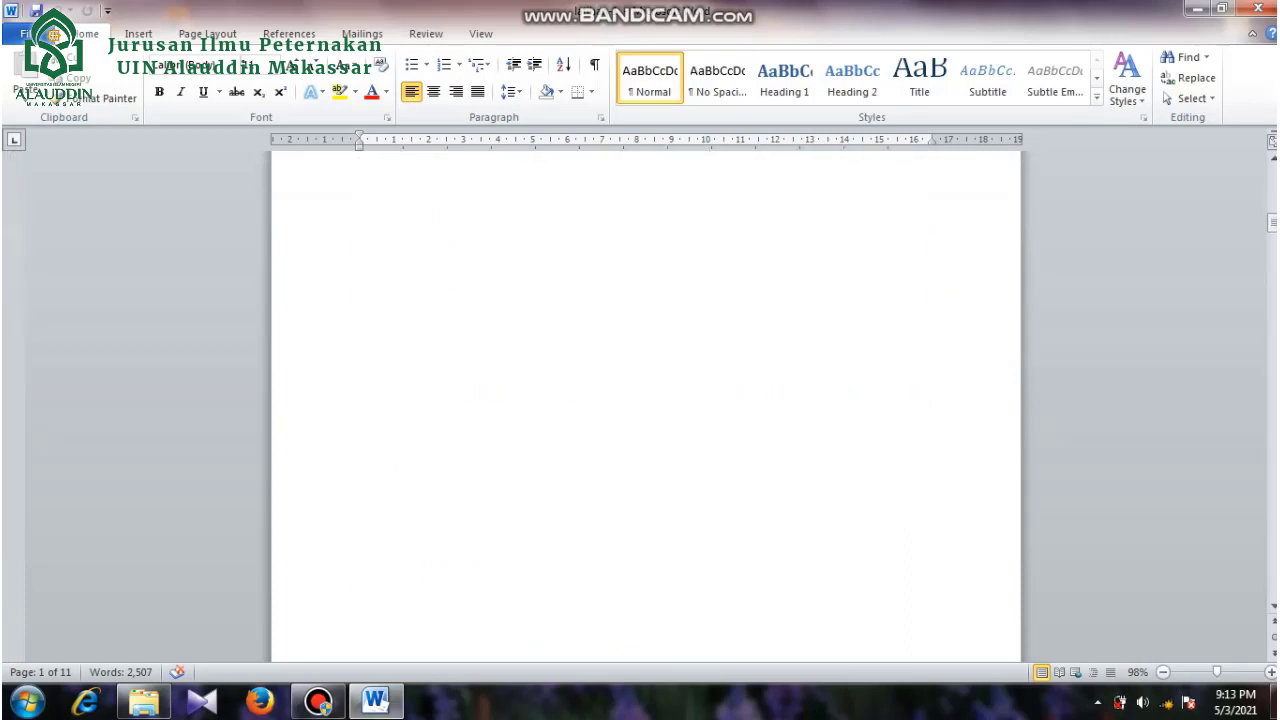
scroll(645, 405, "down", 6)
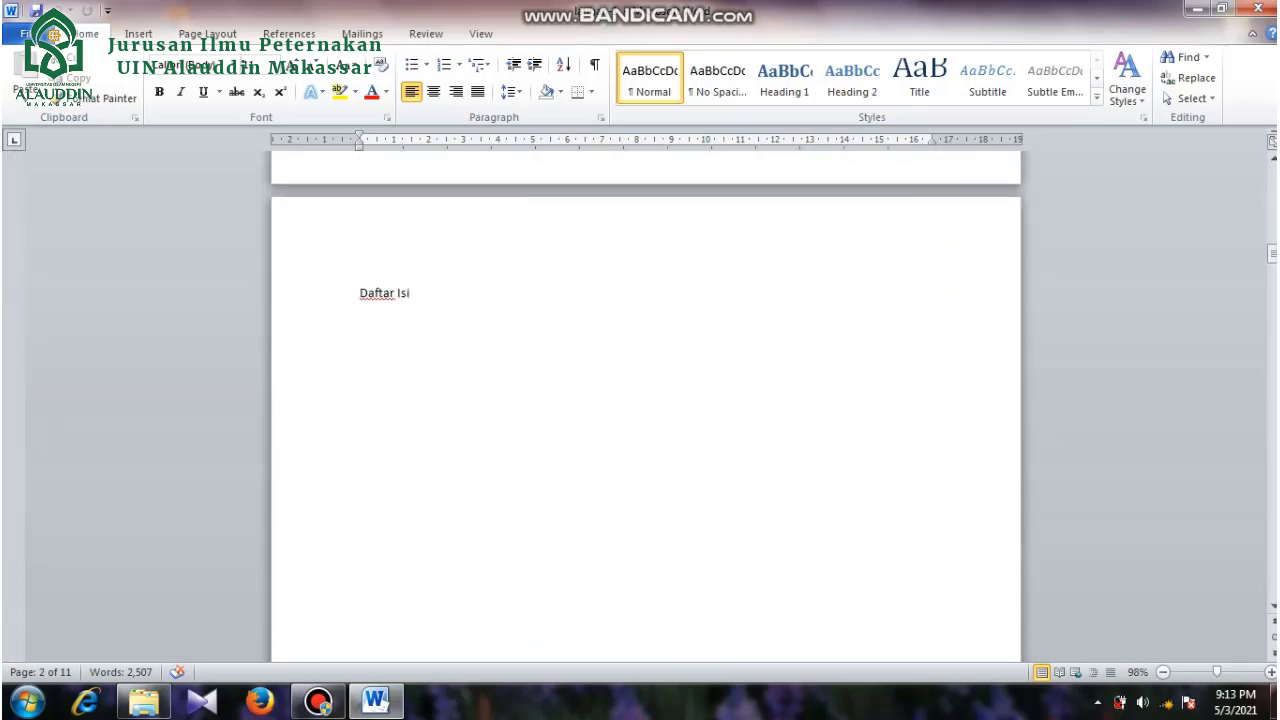
left_click(411, 293)
scroll(645, 405, "down", 2)
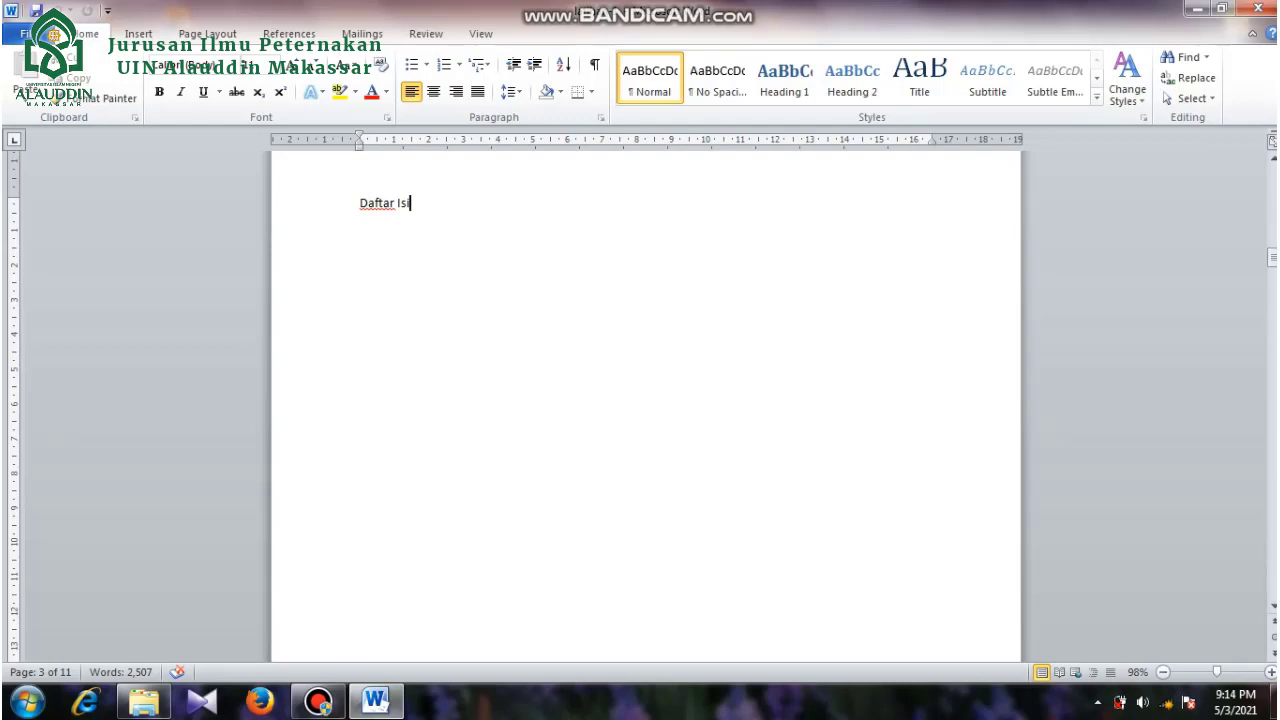
key("Return")
Review the Bab I Pendahuluan chapter with its Latar Belakang, Tujuan and Manfaat subsections.
scroll(645, 400, "down", 10)
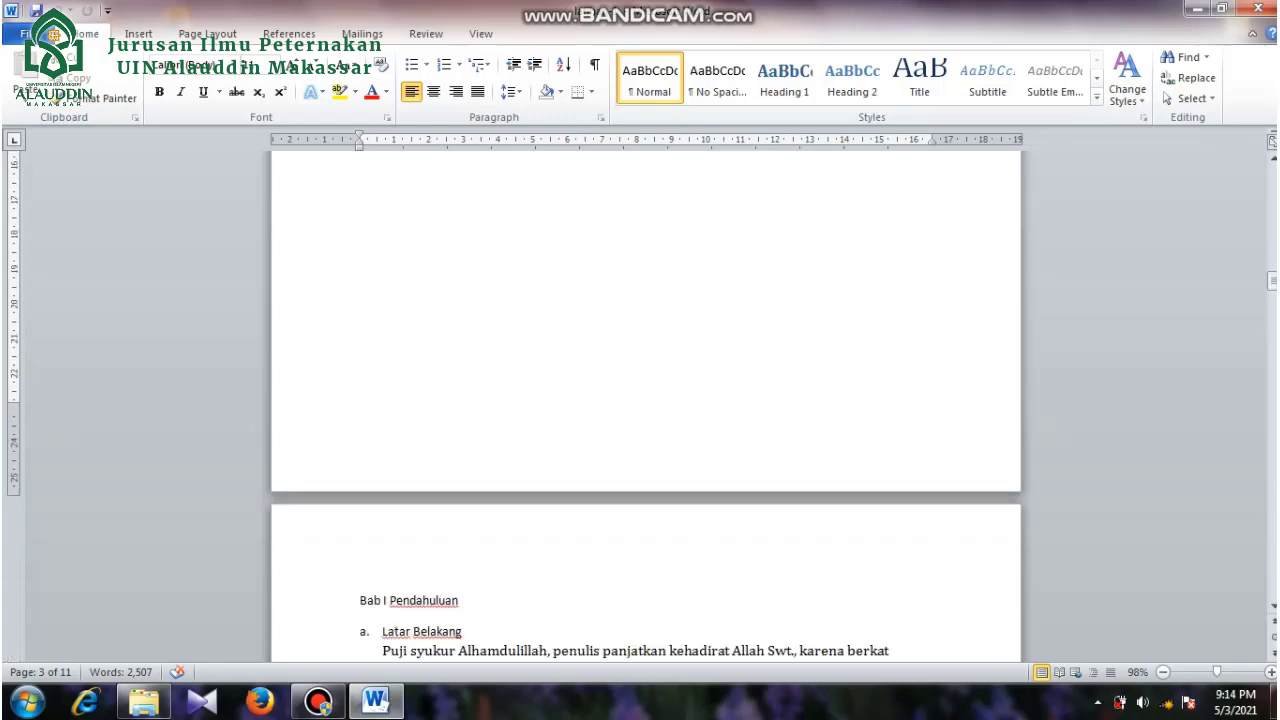
scroll(645, 400, "down", 3)
scroll(645, 400, "down", 3)
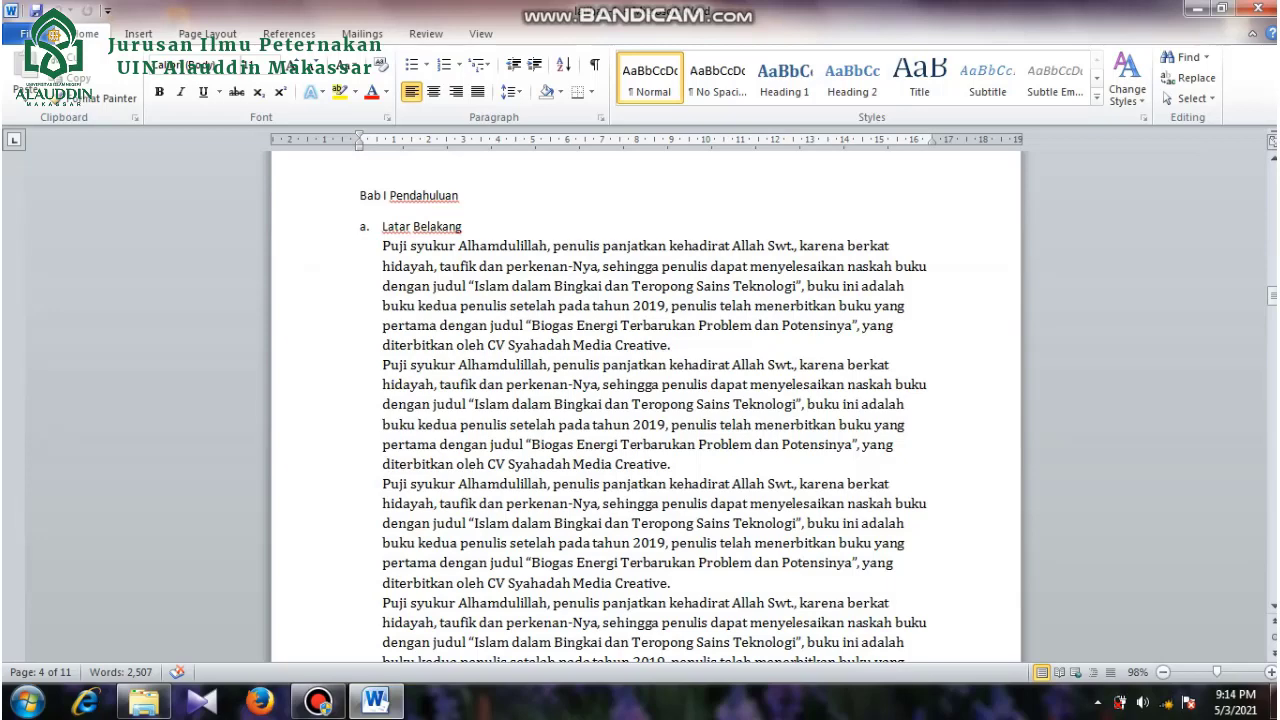
scroll(645, 400, "down", 9)
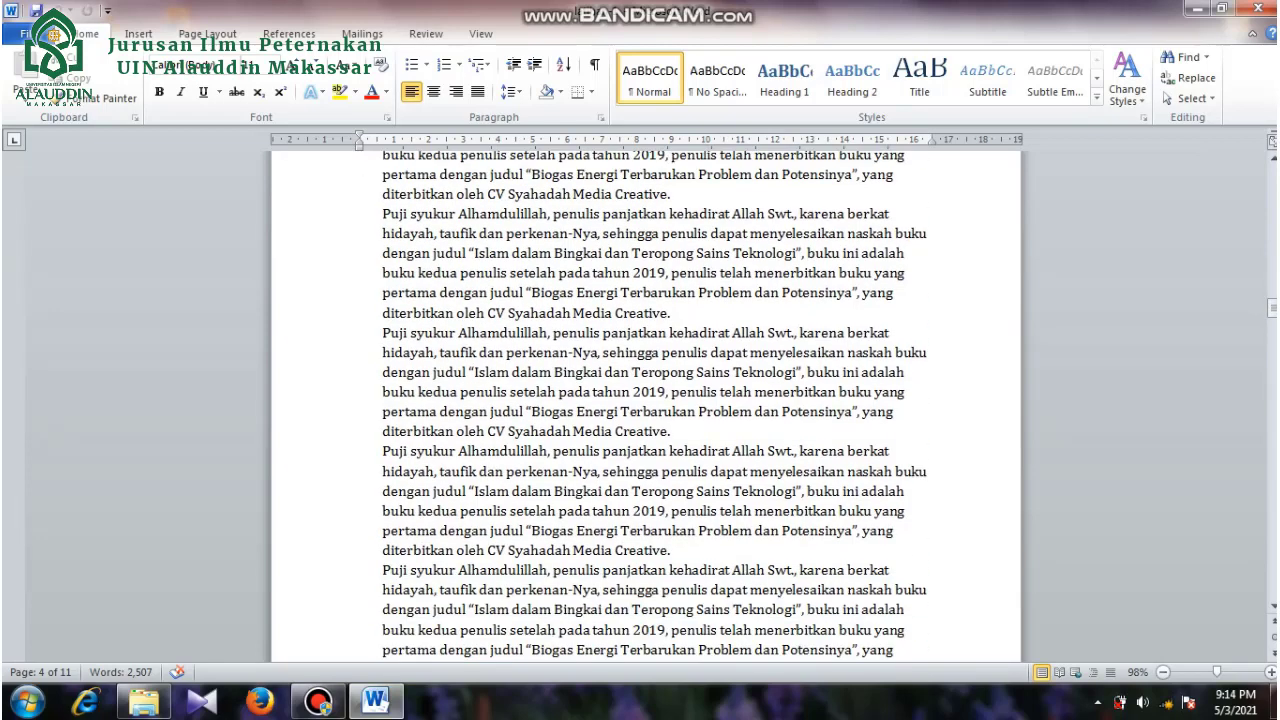
scroll(645, 400, "down", 10)
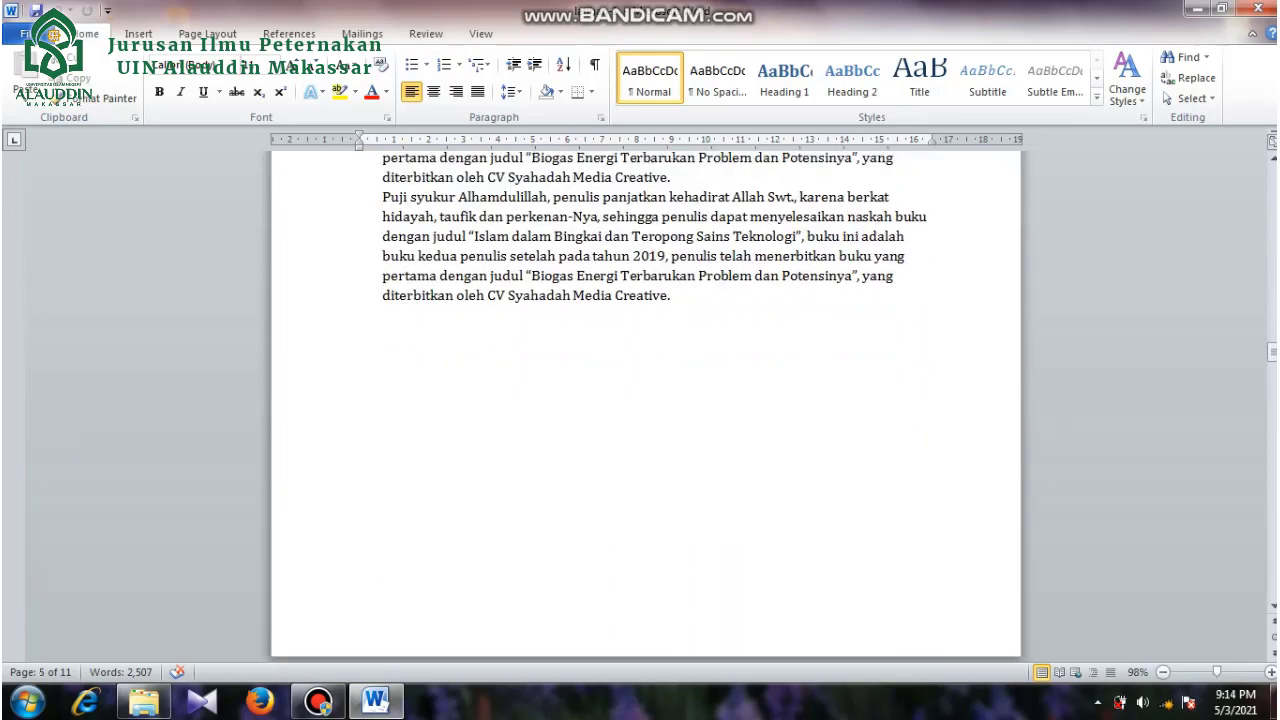
scroll(645, 400, "up", 6)
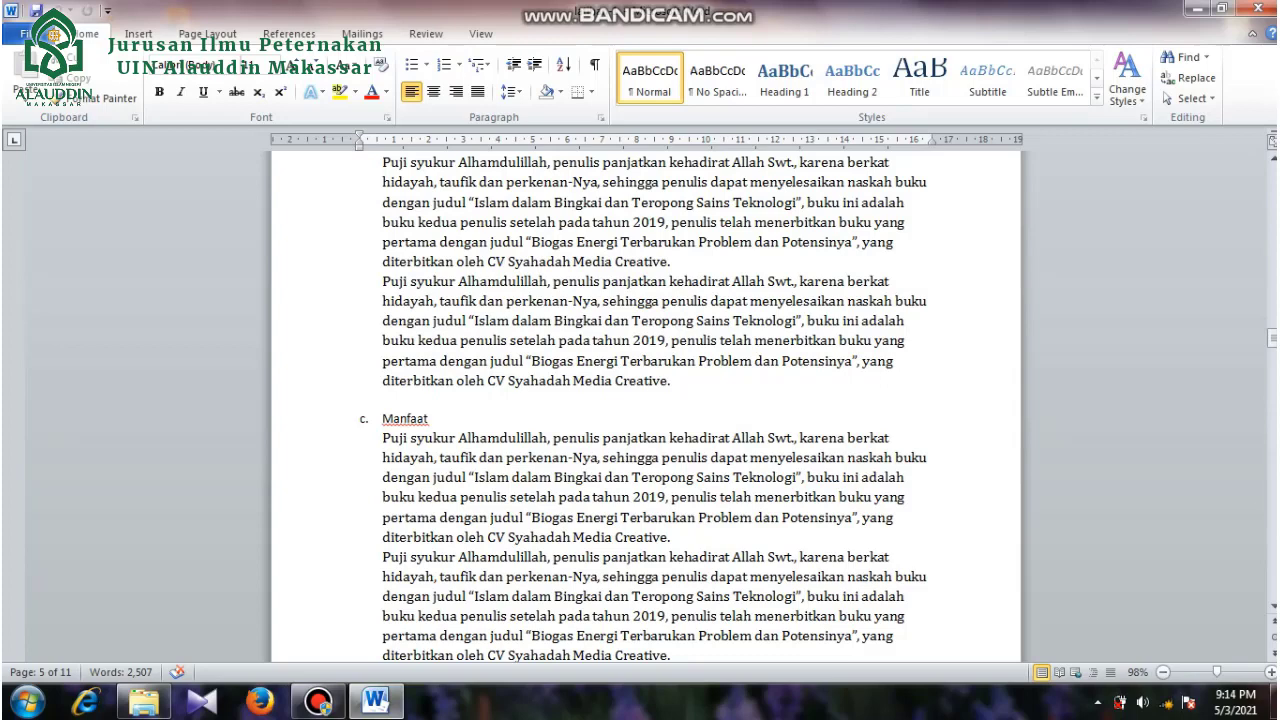
scroll(645, 405, "up", 7)
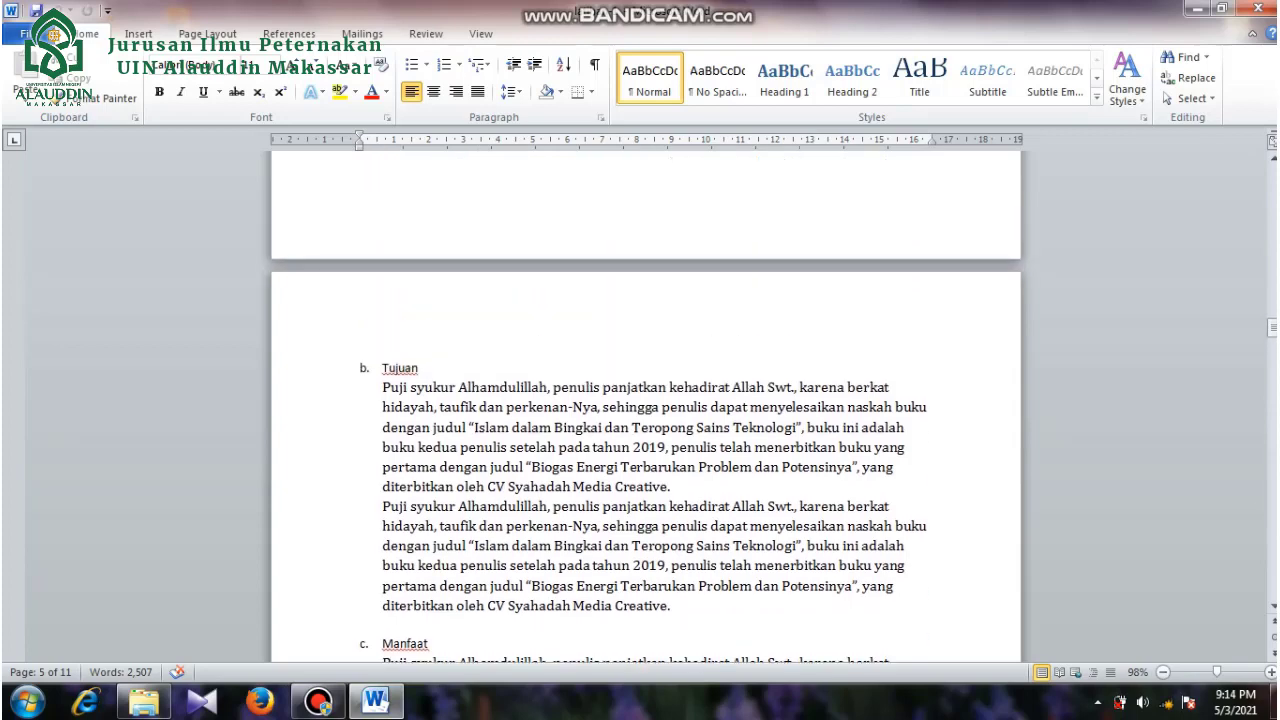
scroll(645, 405, "up", 1)
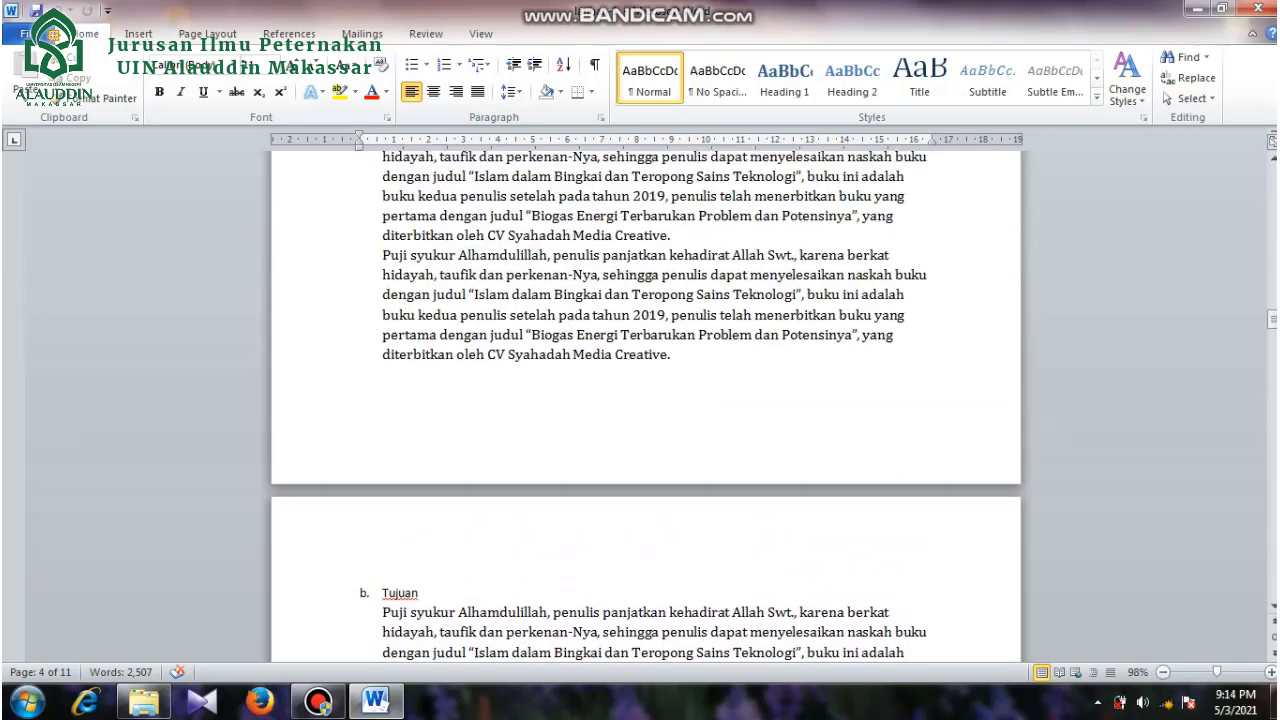
type("Puji syukur Alhamdulillah, penulis panjatkan kehadirat Allah Swt., karena berkat hidayah, taufik dan perkenan-Nya, sehingga penulis dapat menyelesaikan naskah buku dengan judul \"Islam dalam Bingkai dan Teropong Sains Teknologi\", buku ini adalah buku kedua penulis setelah pada tahun 2019, penulis telah menerbitkan buku yang pertama dengan judul \"Biogas Energi Terbarukan Problem dan Potensinya\", yang diterbitkan oleh CV Syahadah Media Creative.")
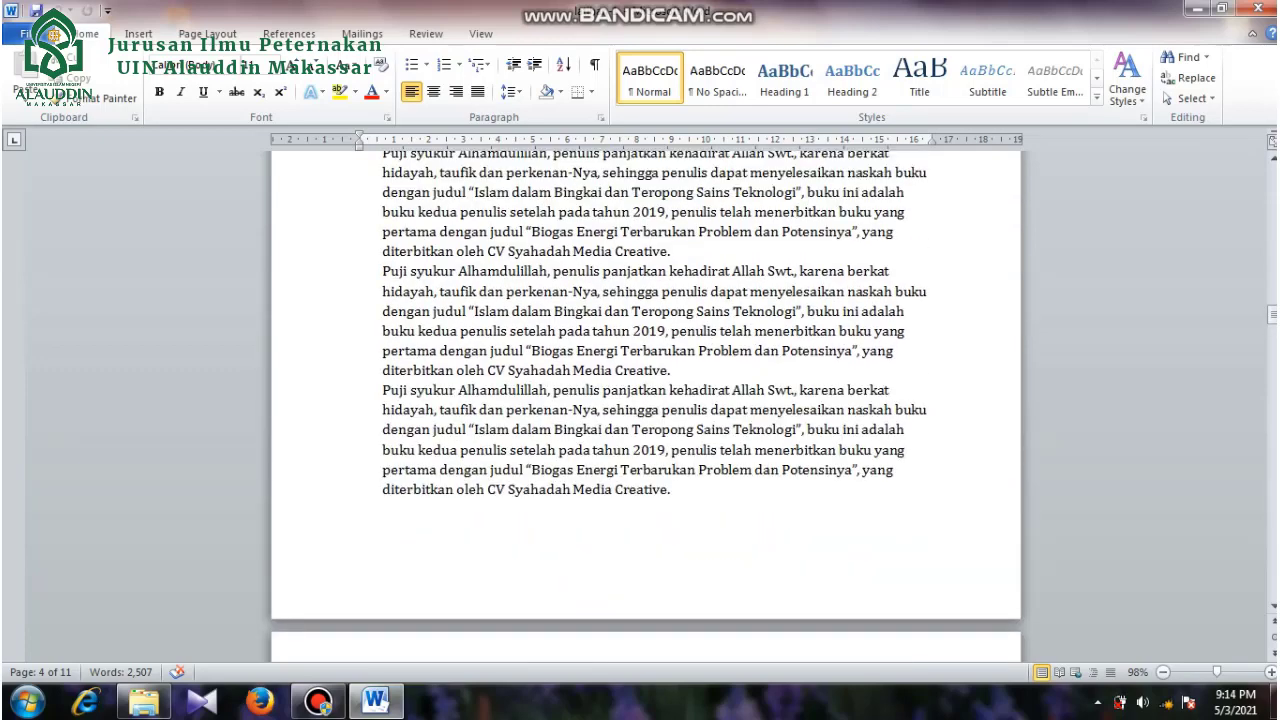
key("ctrl+v")
key("ctrl+v")
key("ctrl+v")
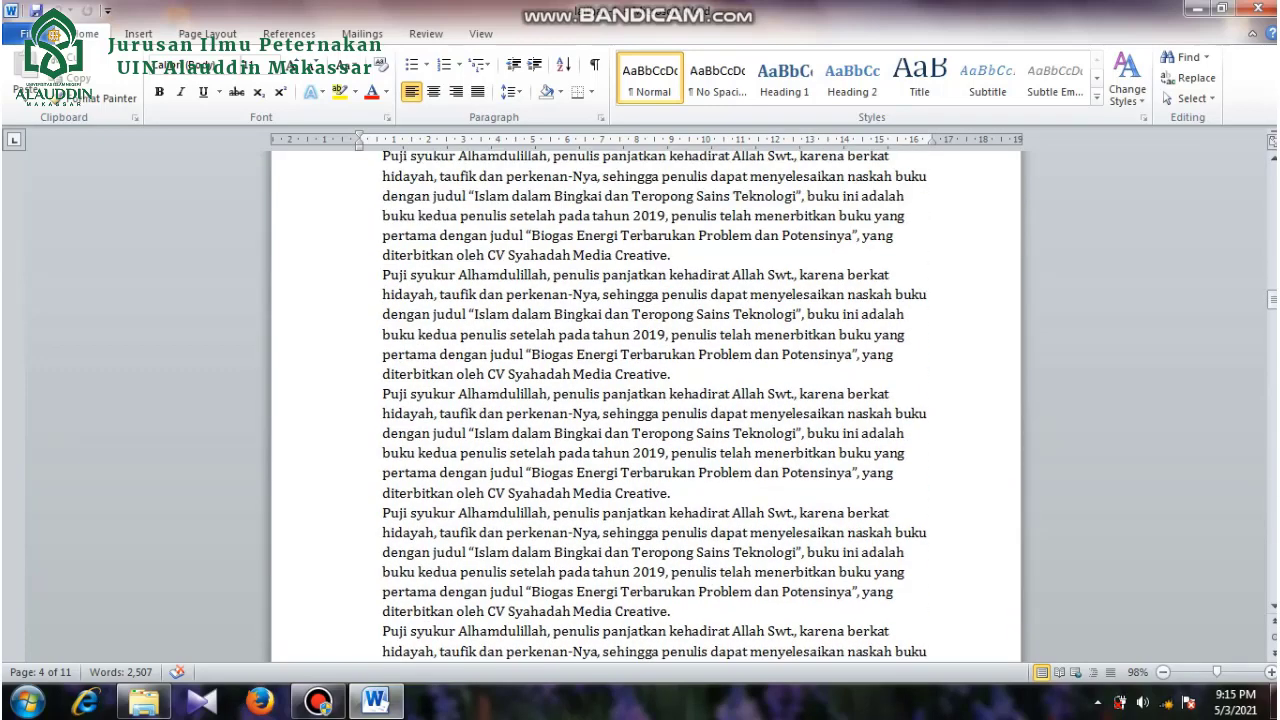
Apply the Heading 1 style to the Kata Pengantar title on page 1.
scroll(645, 405, "up", 5)
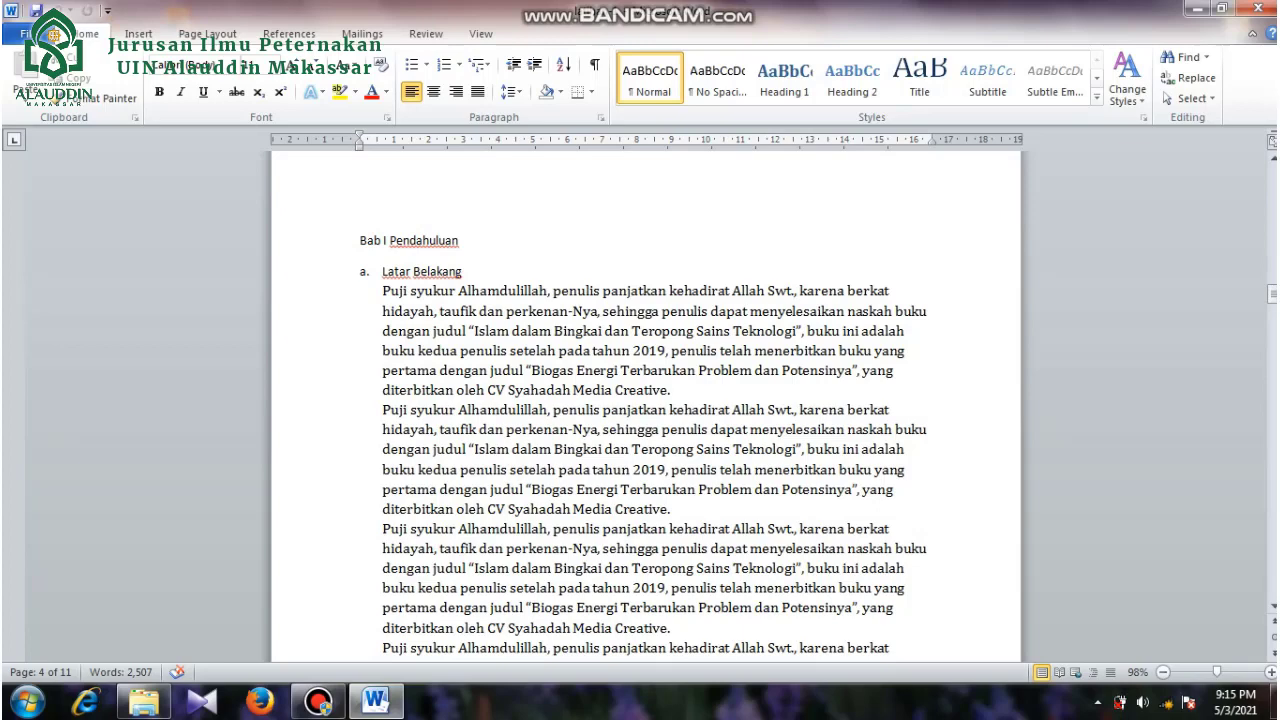
scroll(645, 405, "up", 5)
scroll(645, 405, "up", 3)
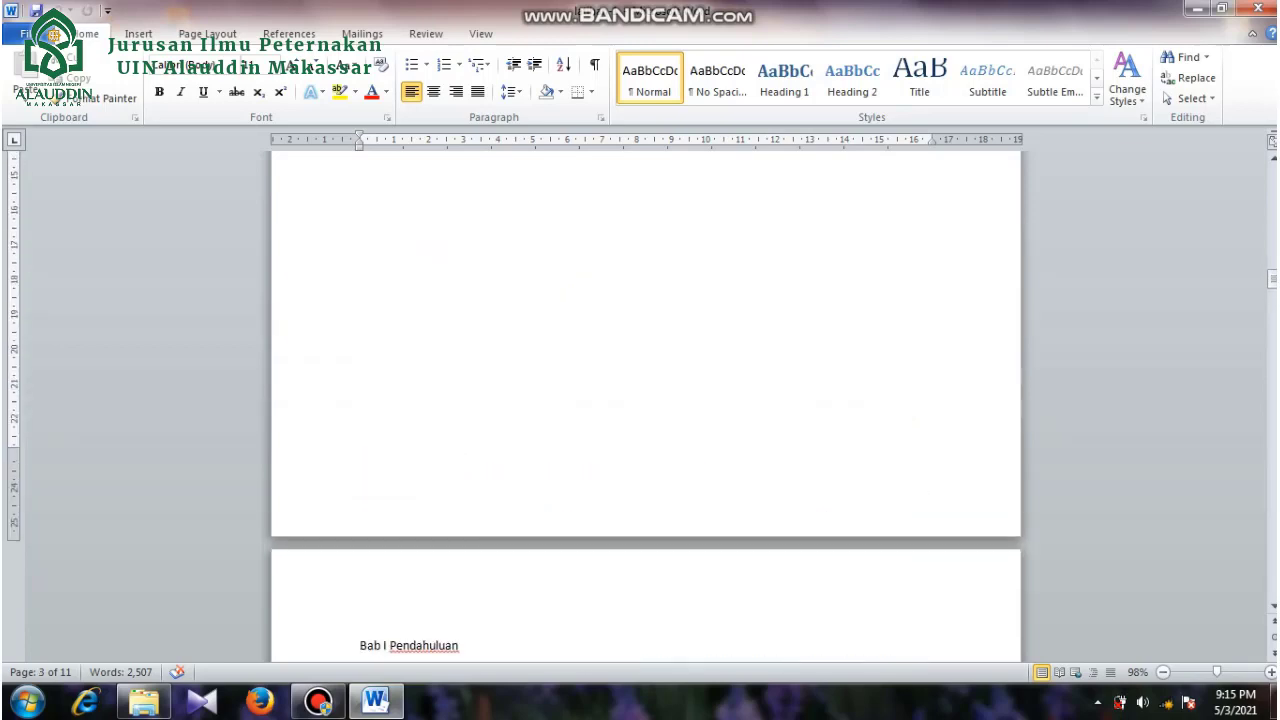
scroll(645, 405, "up", 15)
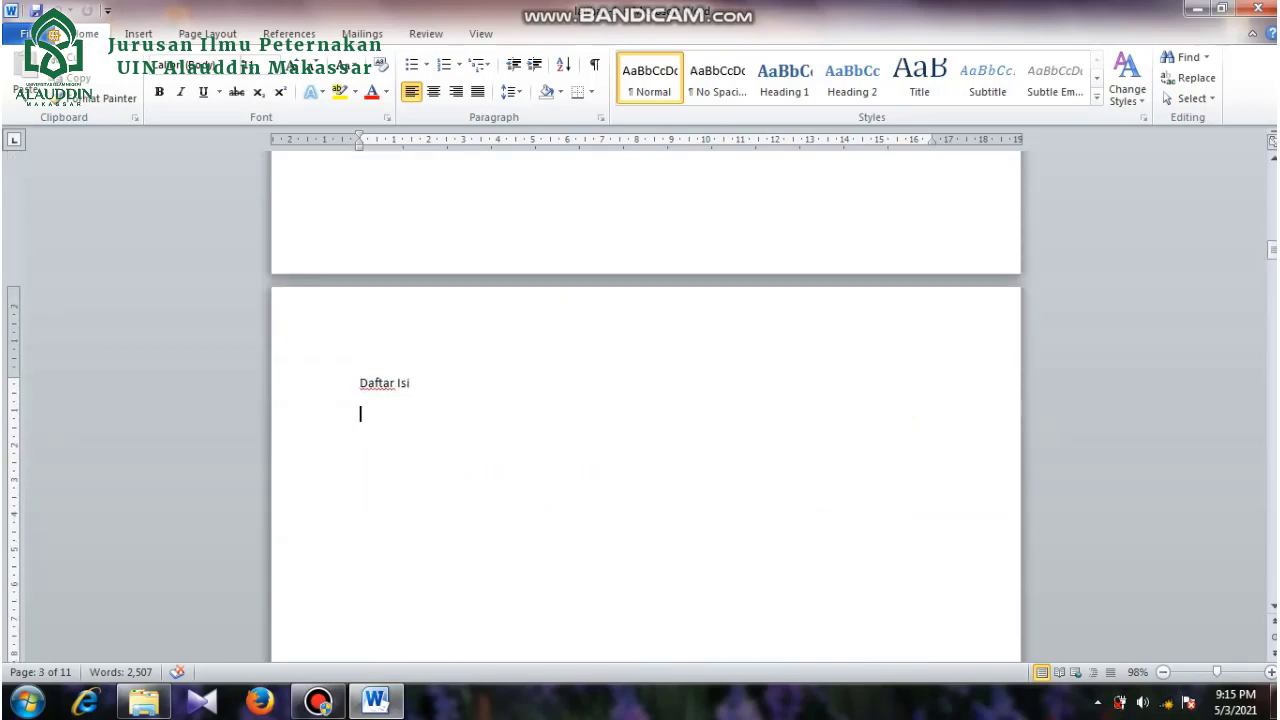
scroll(645, 405, "up", 7)
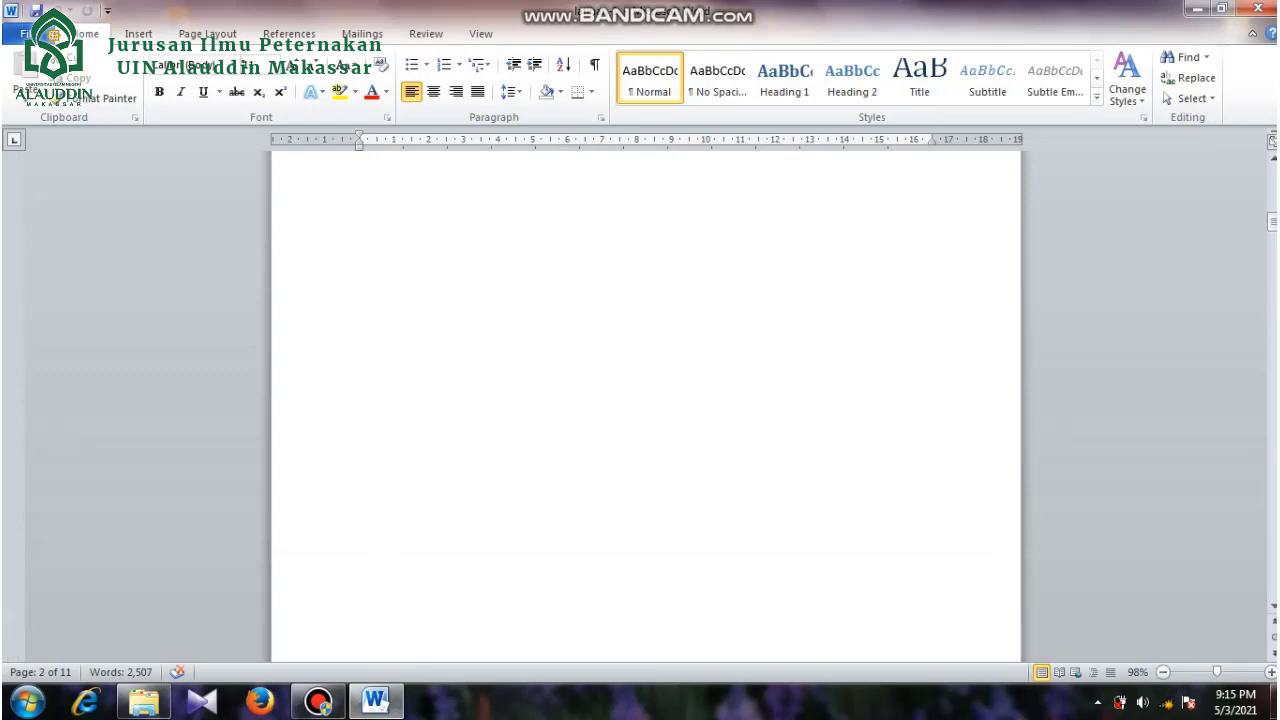
scroll(645, 405, "up", 4)
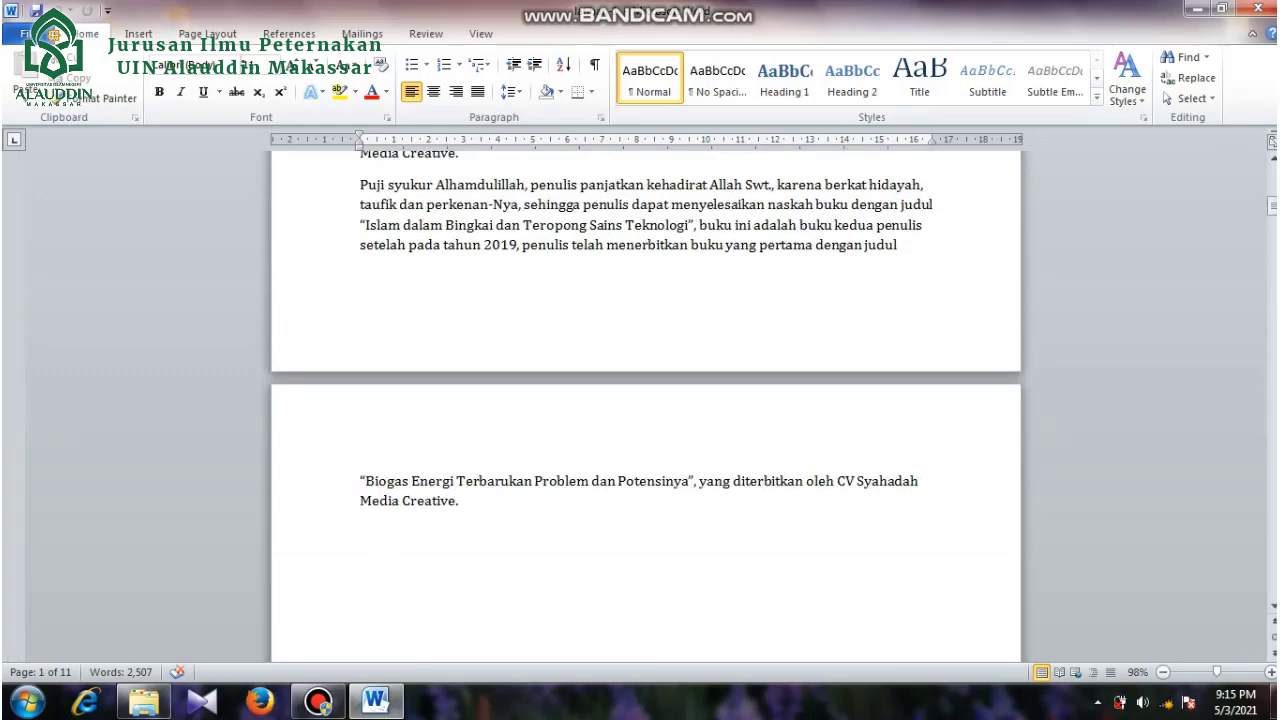
scroll(645, 400, "up", 3)
scroll(645, 400, "up", 3)
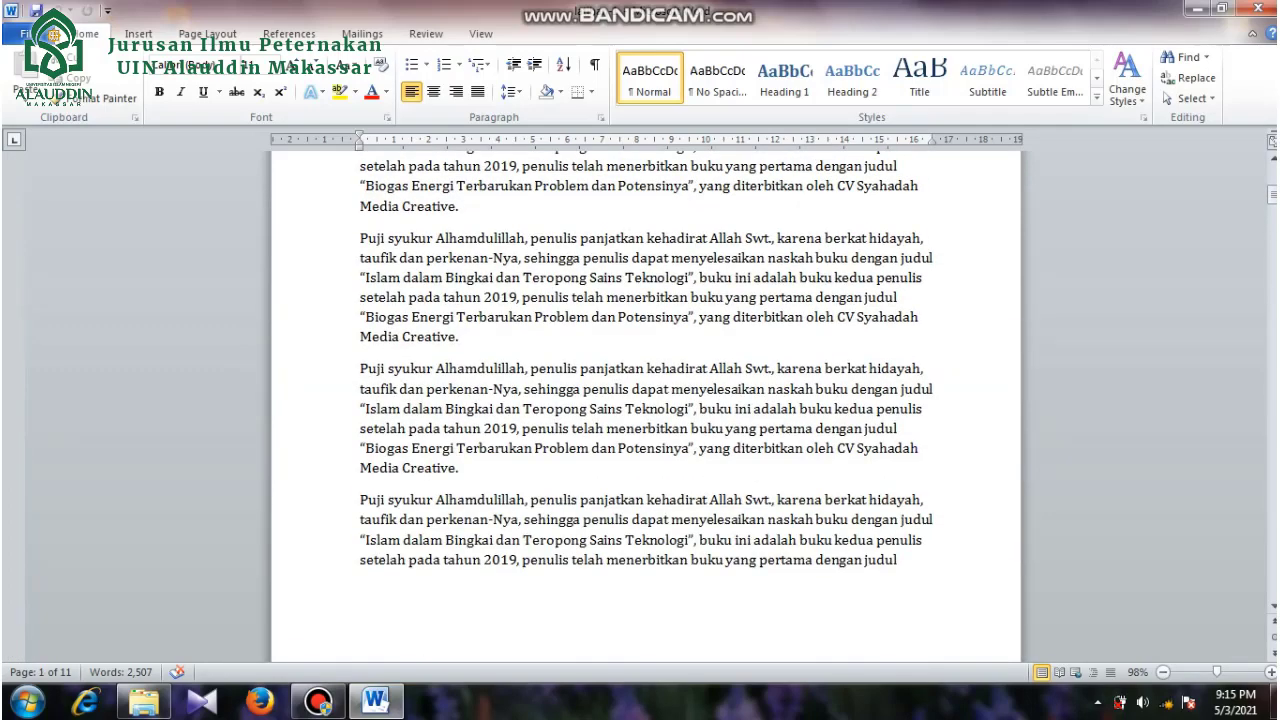
scroll(645, 400, "up", 3)
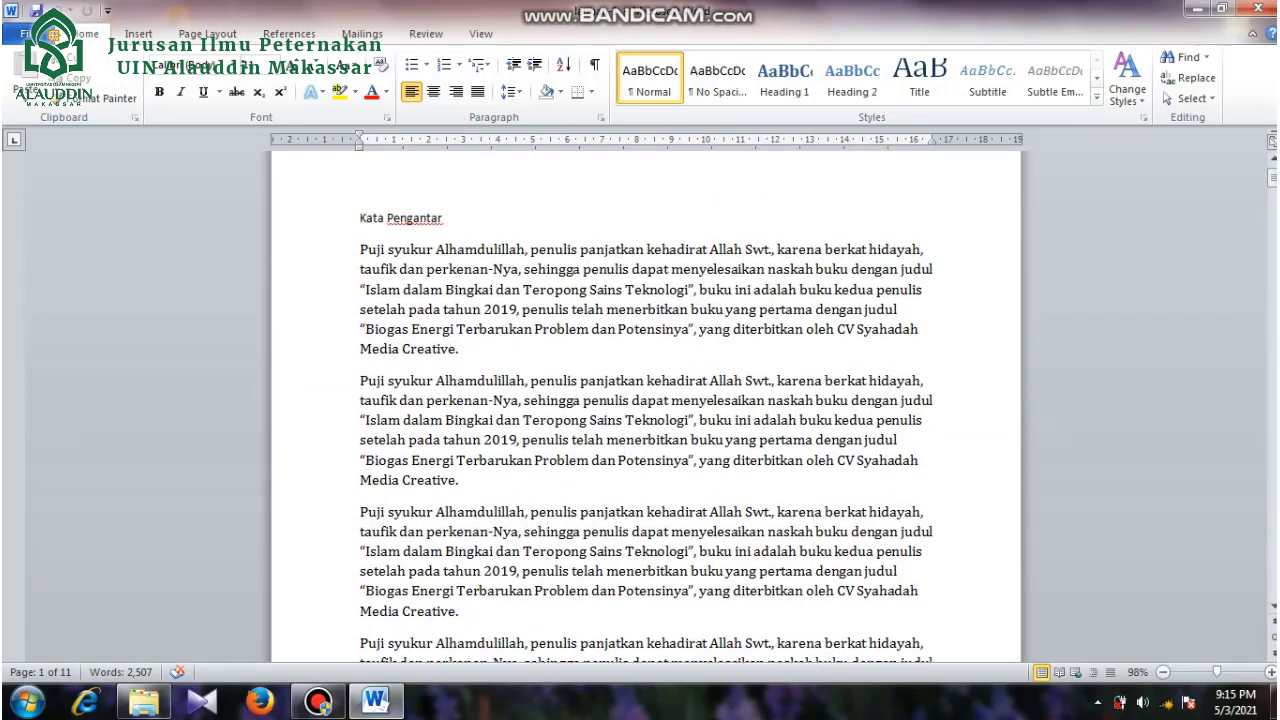
scroll(645, 400, "up", 1)
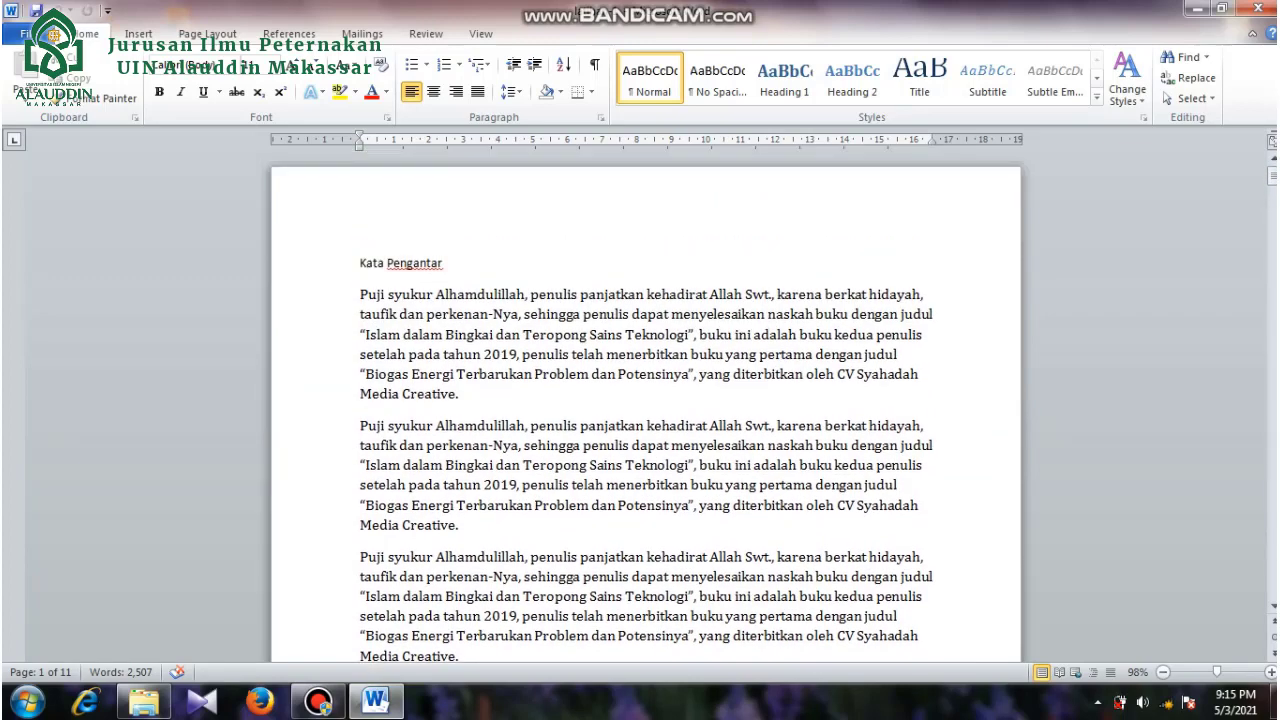
left_click_drag(360, 263, 447, 264)
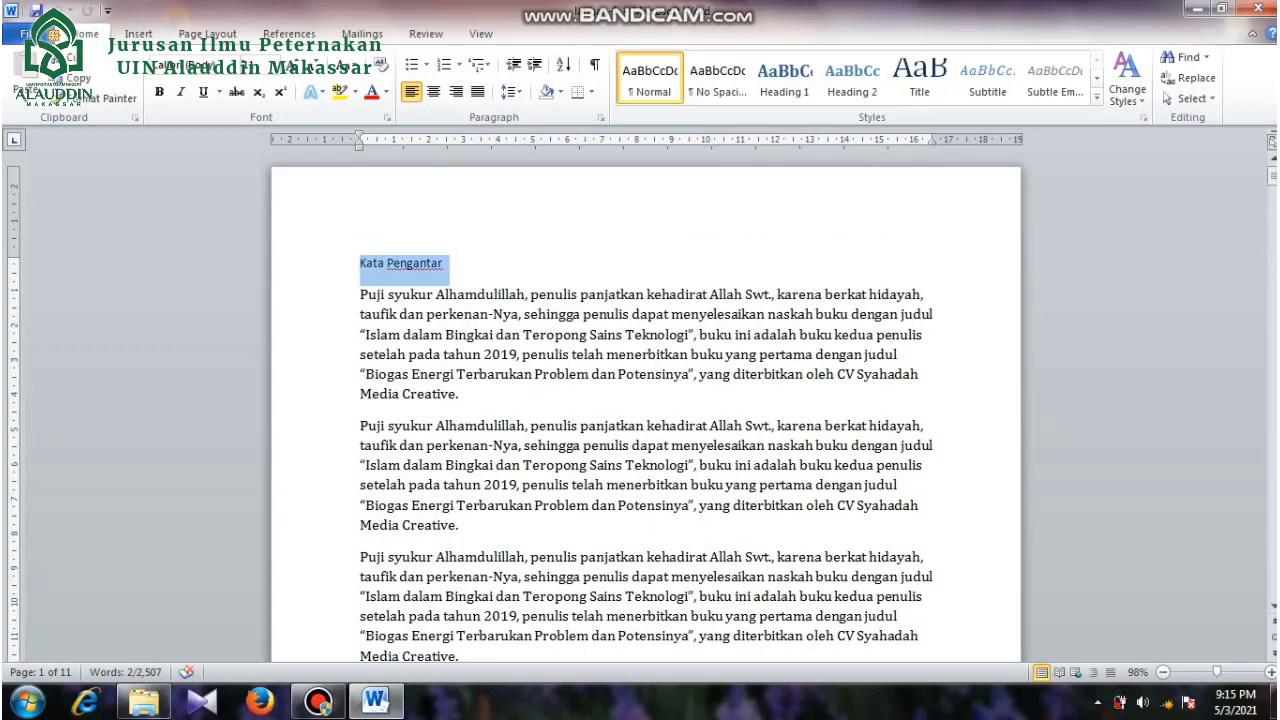
left_click(784, 76)
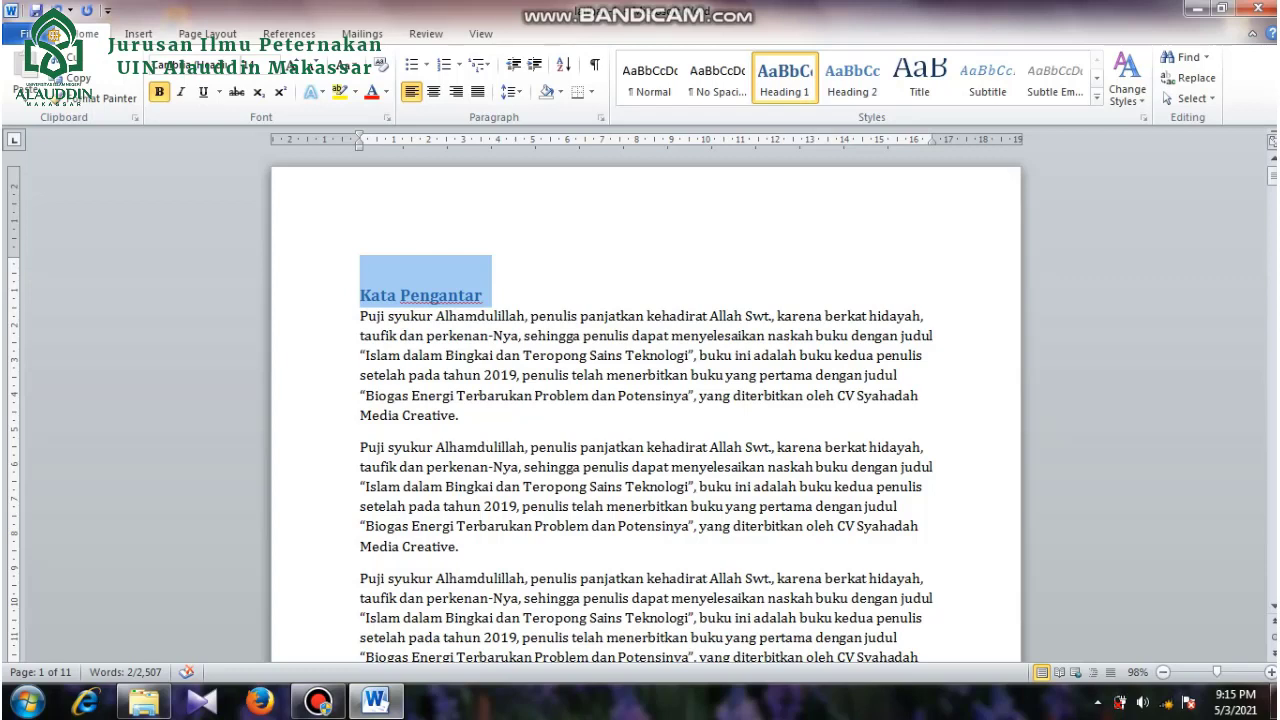
left_click(531, 375)
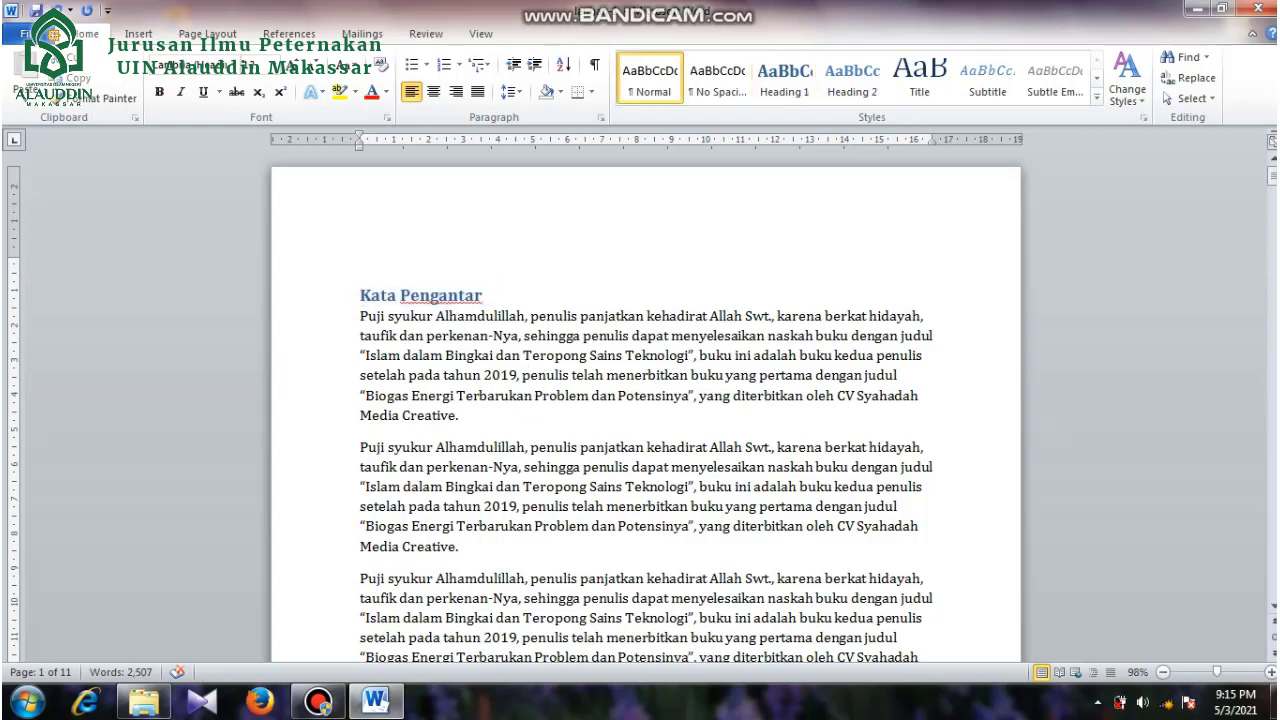
Center the Kata Pengantar heading and set its font color to black.
left_click_drag(484, 296, 360, 296)
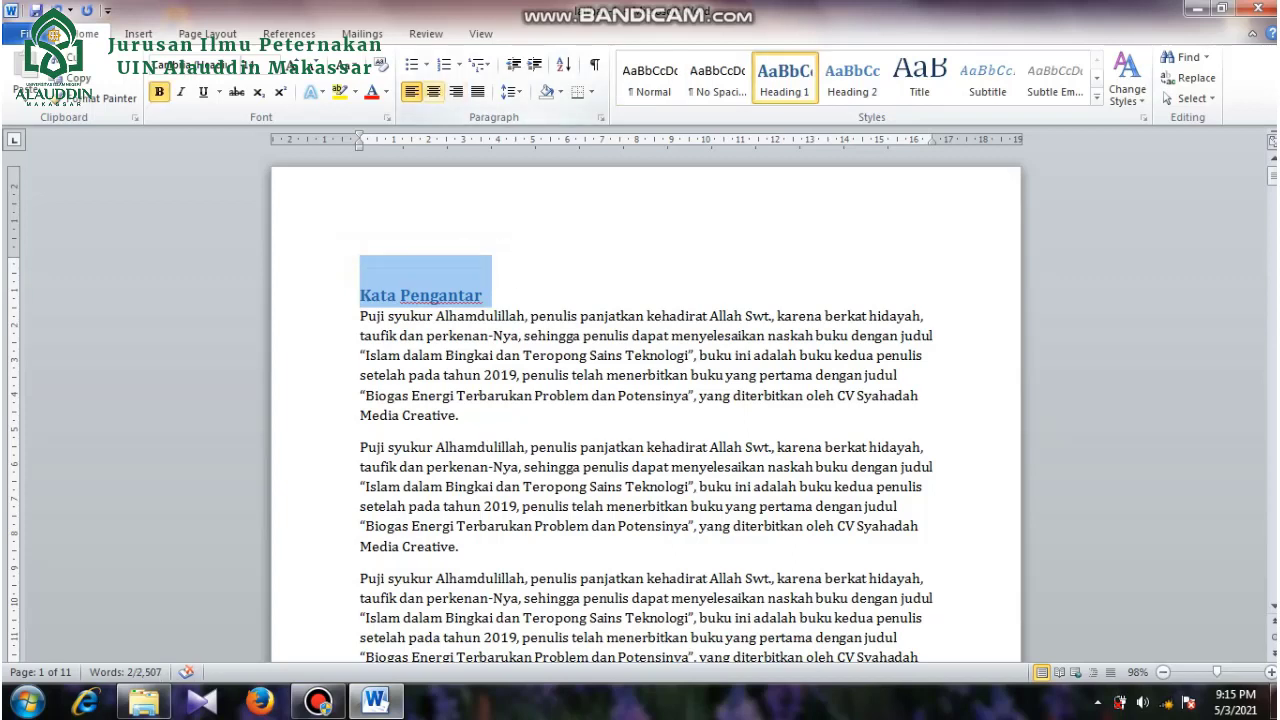
left_click(433, 91)
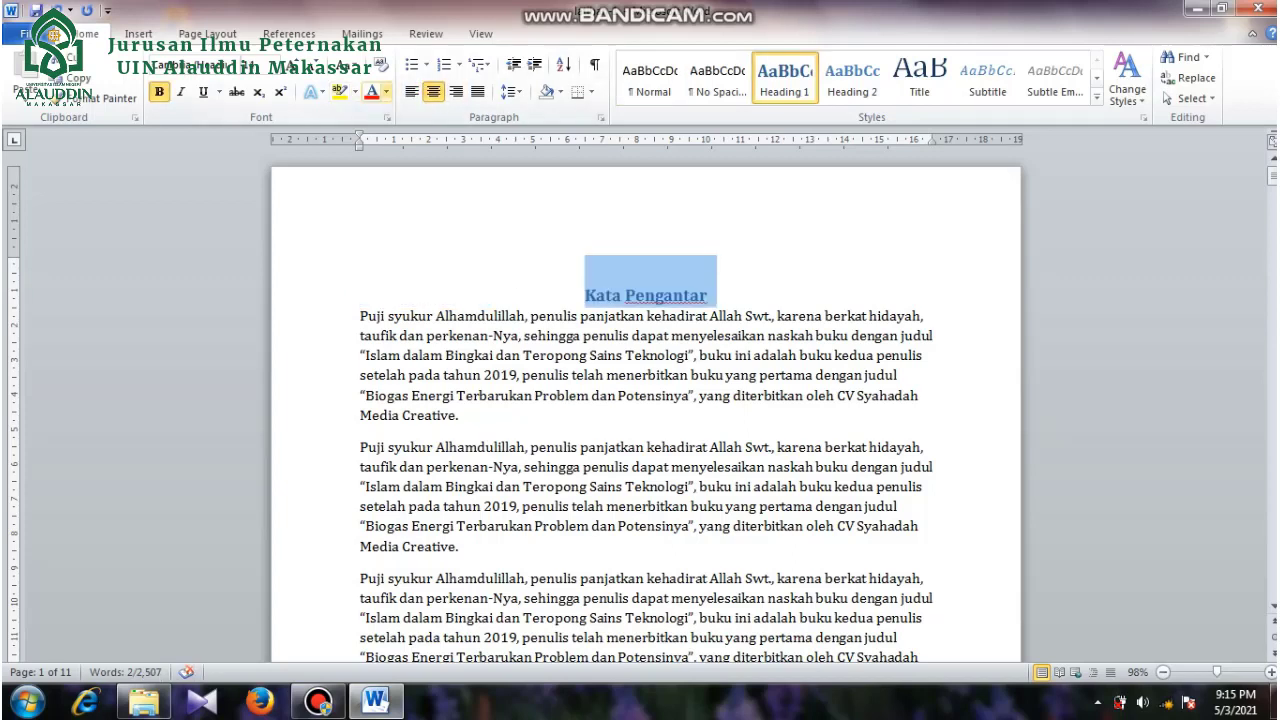
left_click(386, 91)
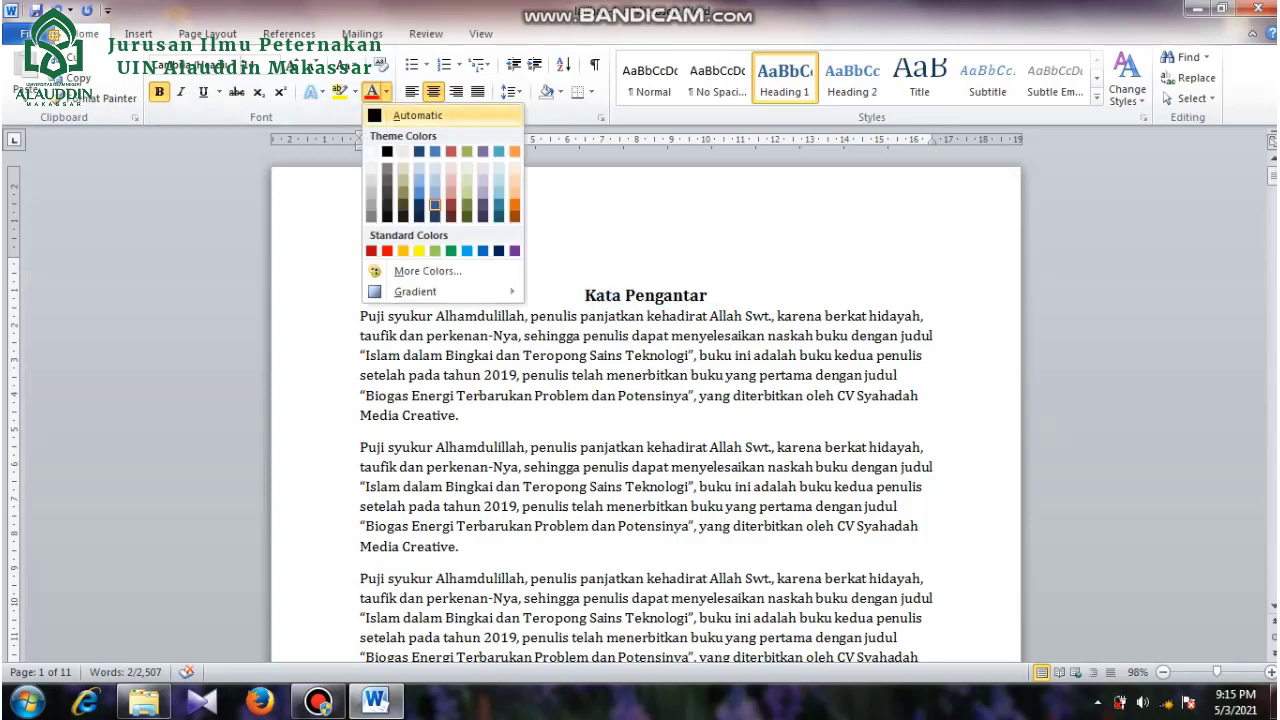
left_click(388, 174)
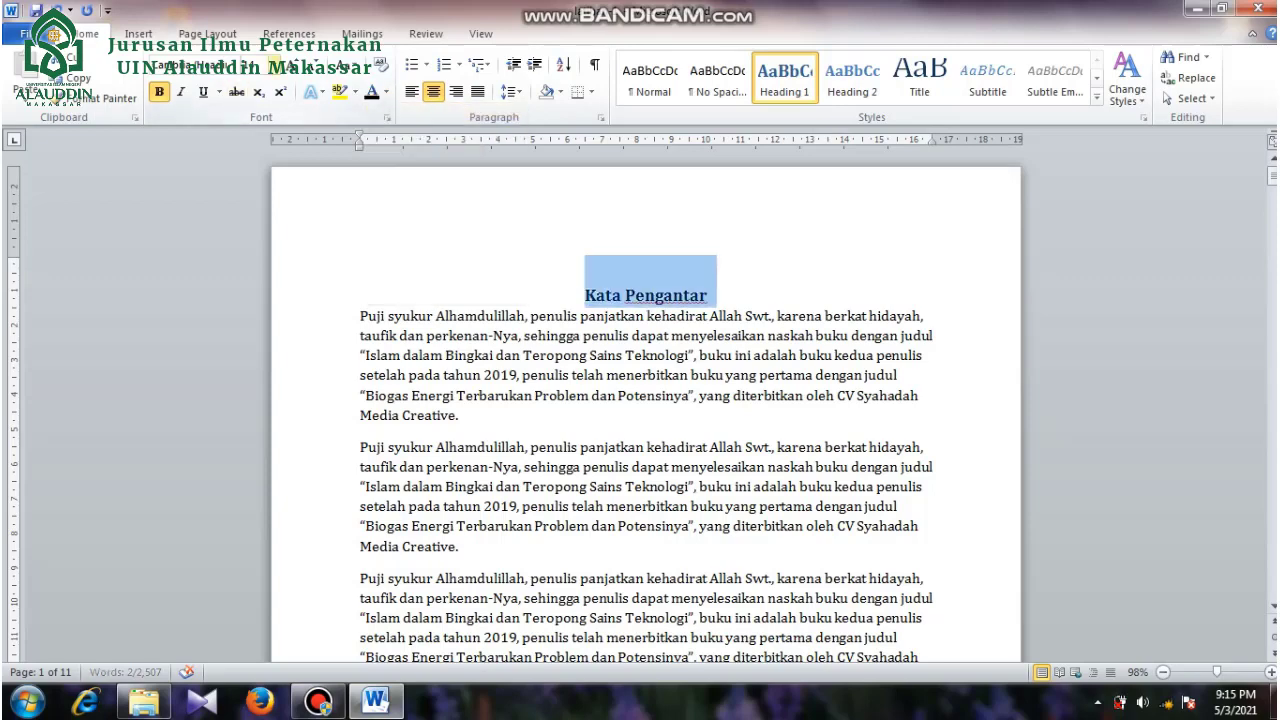
Reduce the Kata Pengantar heading's font size and change its font to Arial Black.
left_click(274, 65)
left_click(251, 149)
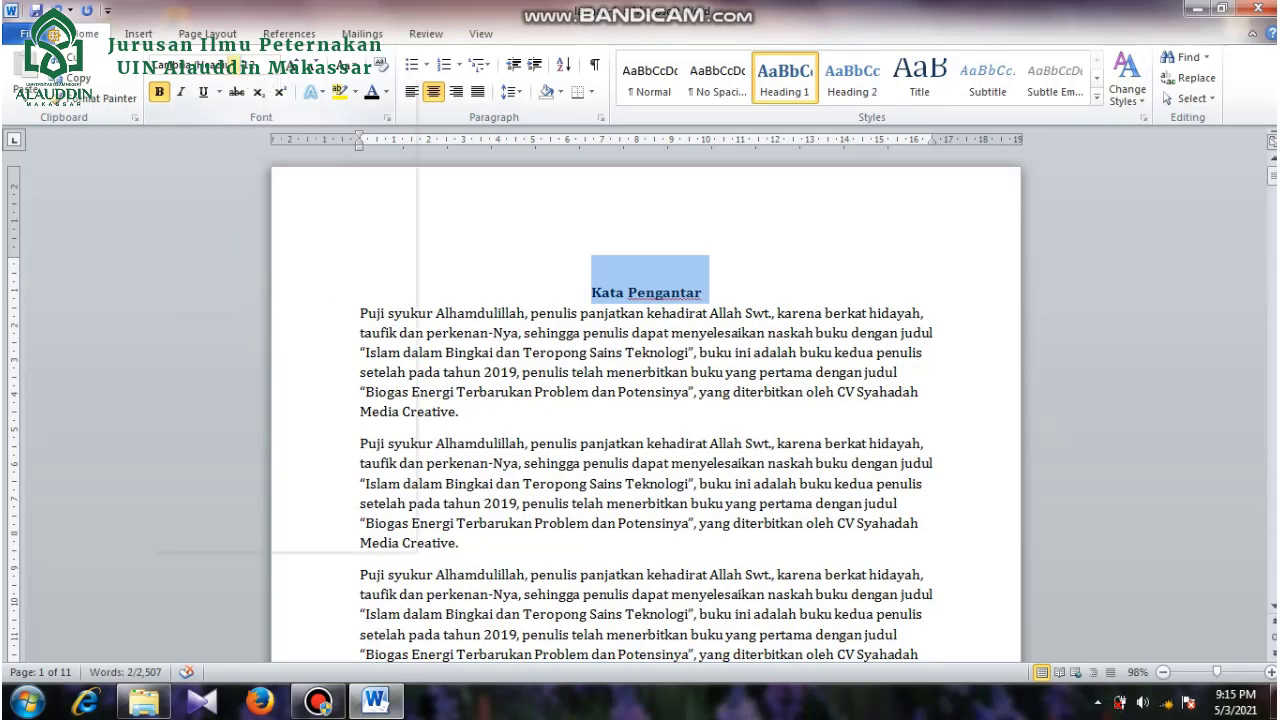
left_click(234, 65)
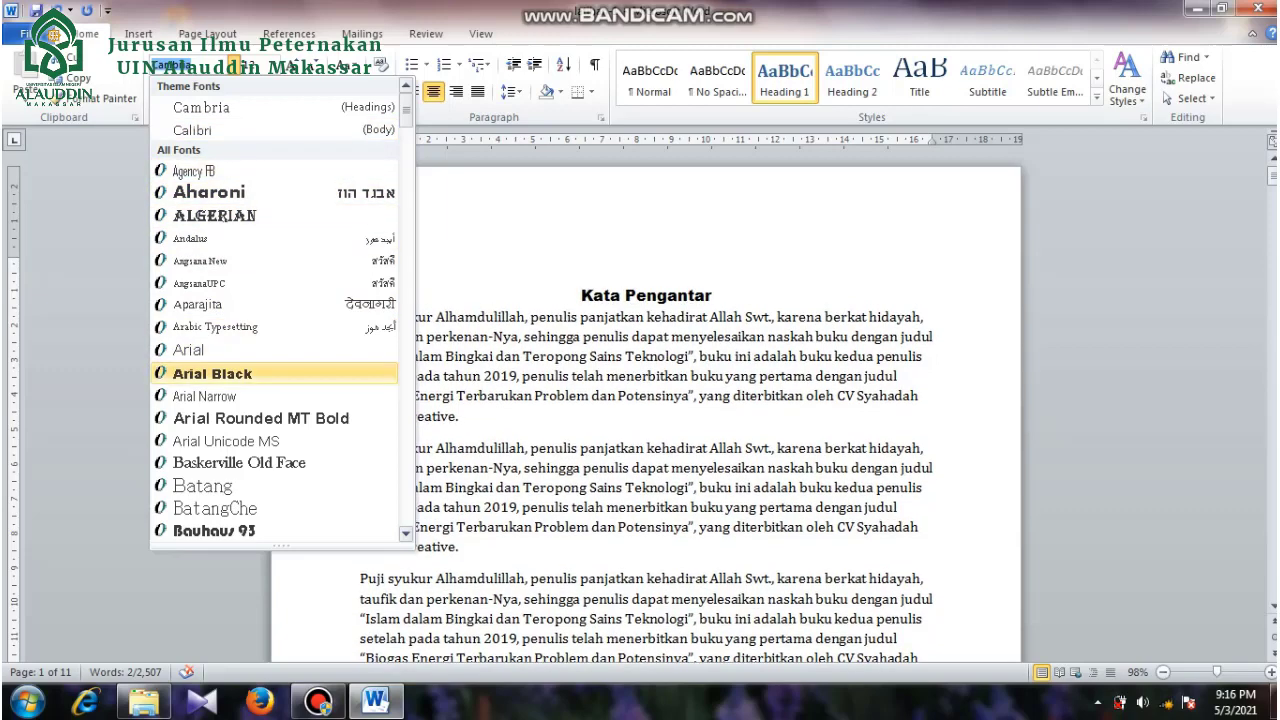
left_click(212, 373)
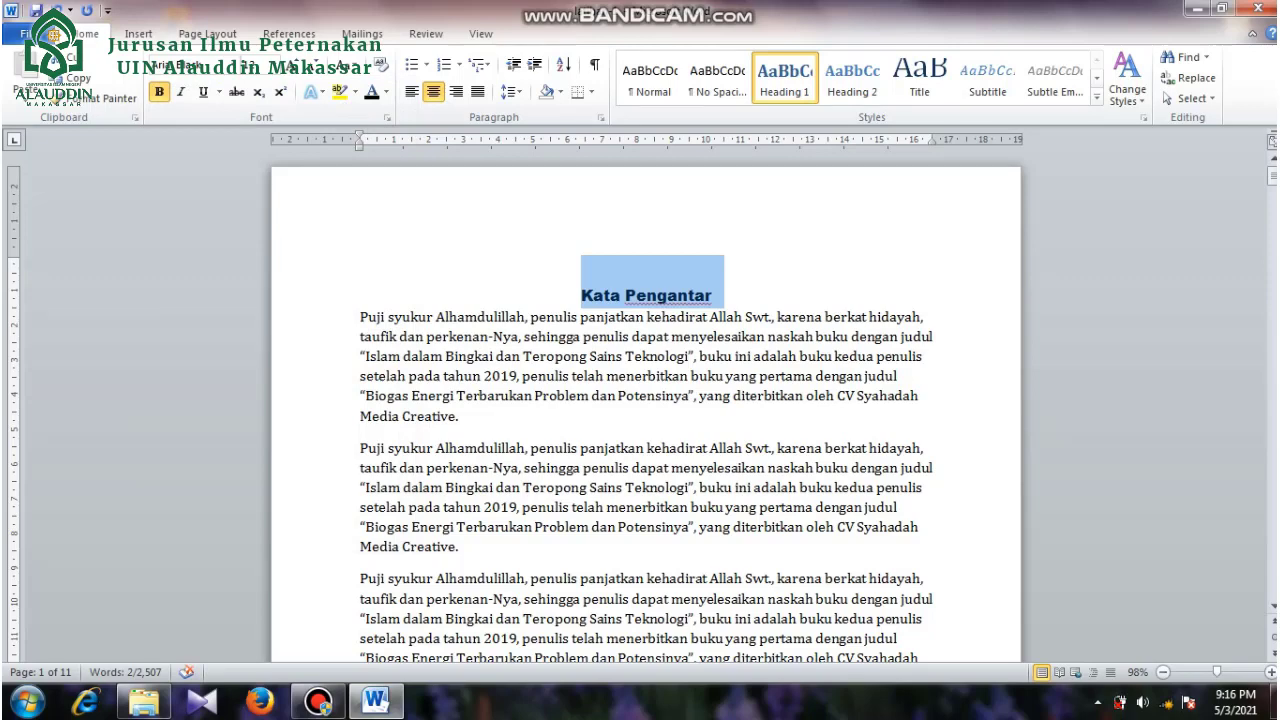
left_click(678, 296)
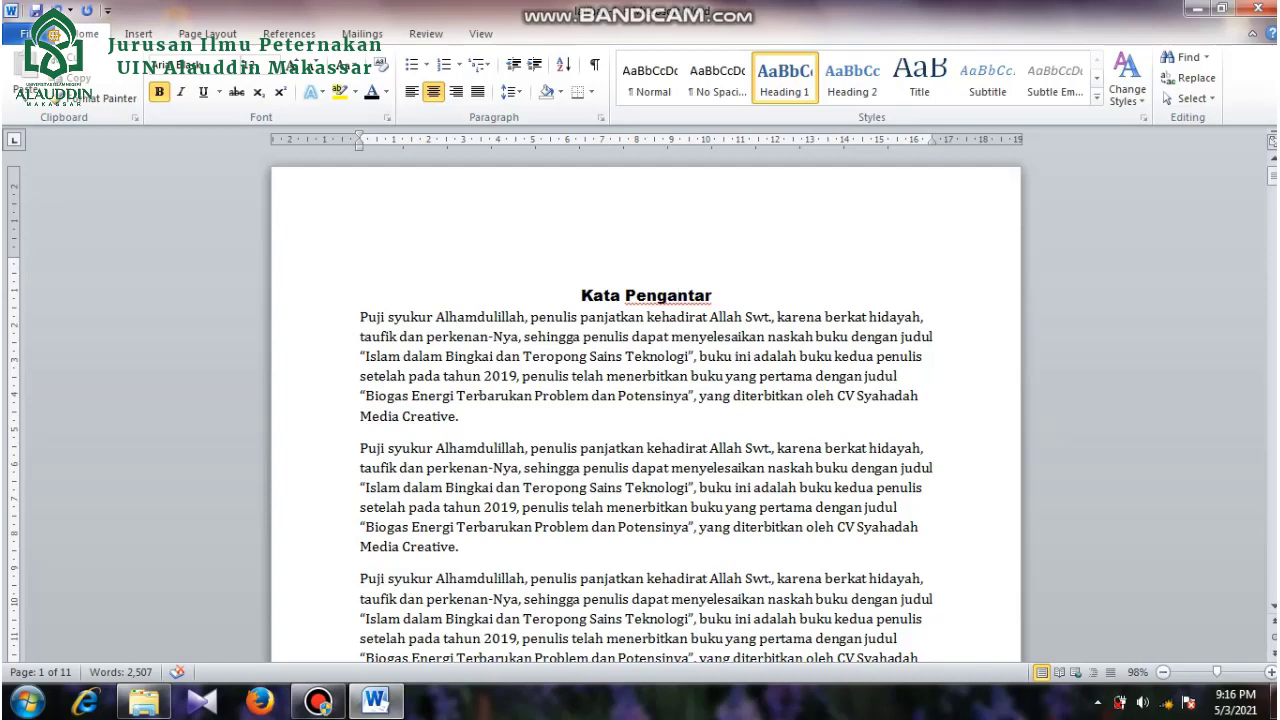
Copy the Kata Pengantar heading's formatting onto the Daftar Isi title on page 3 with Format Painter.
scroll(645, 415, "down", 2)
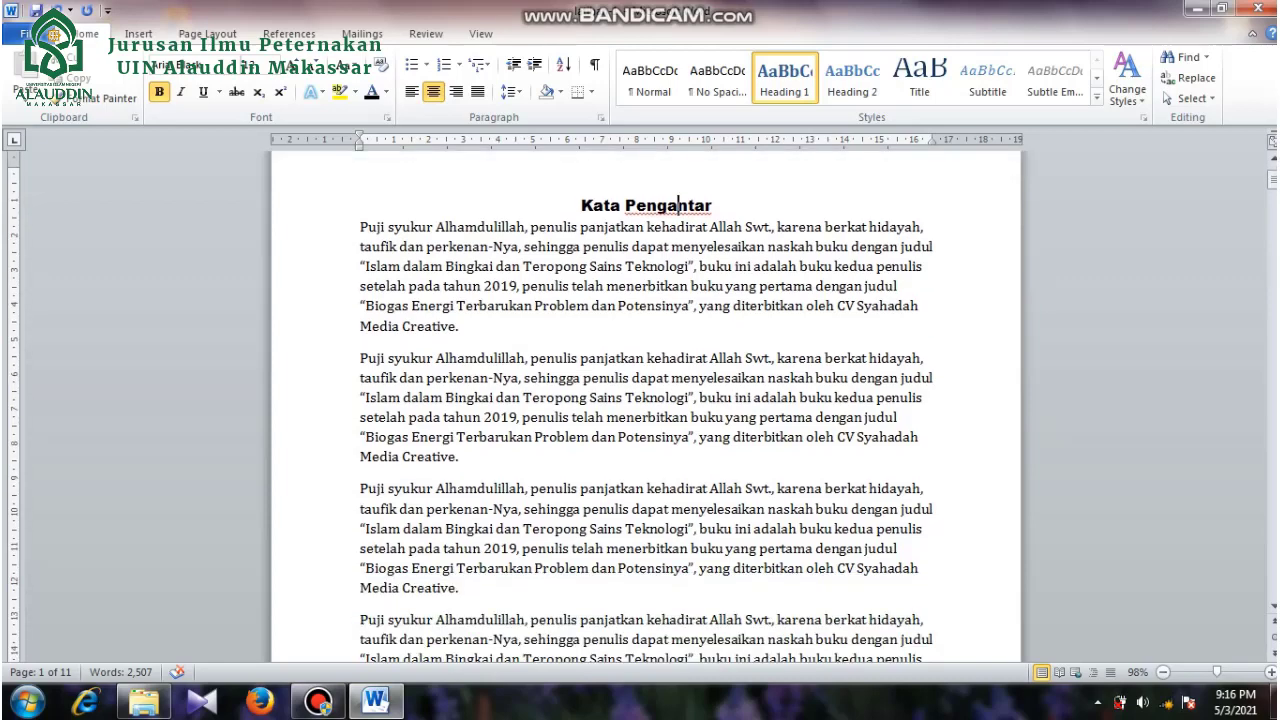
scroll(645, 407, "down", 1)
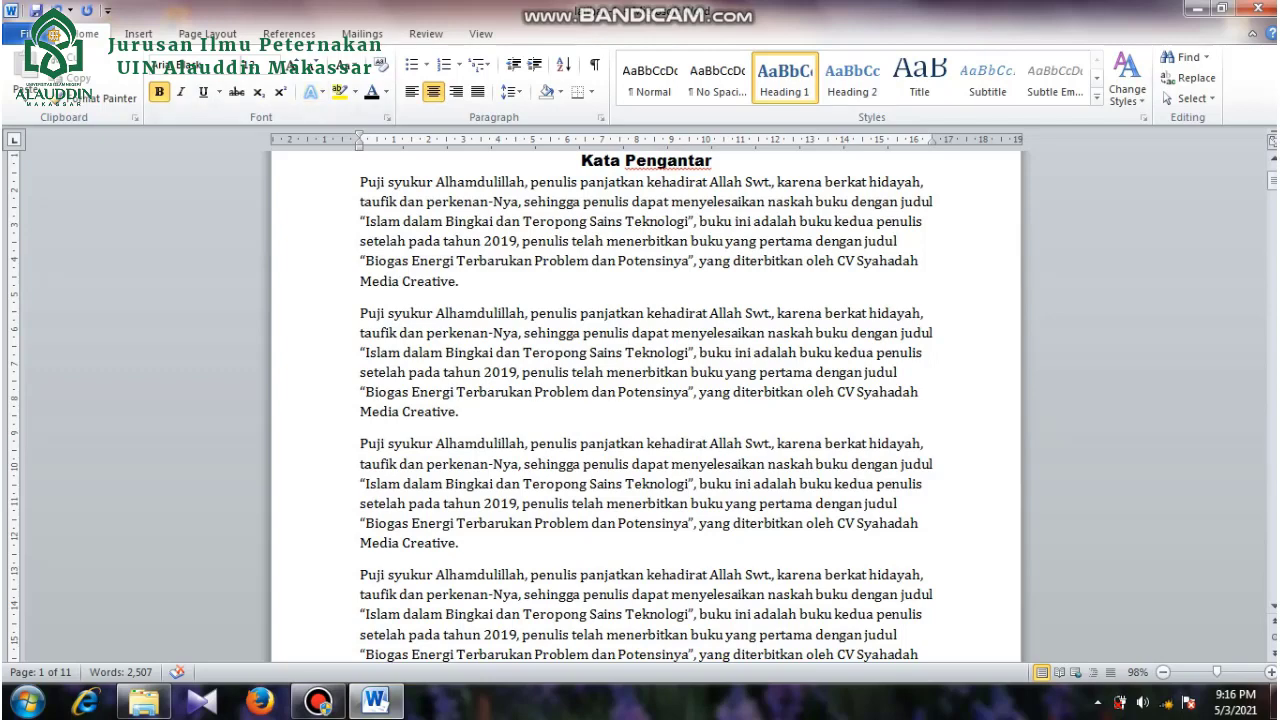
scroll(646, 406, "up", 1)
left_click(638, 205)
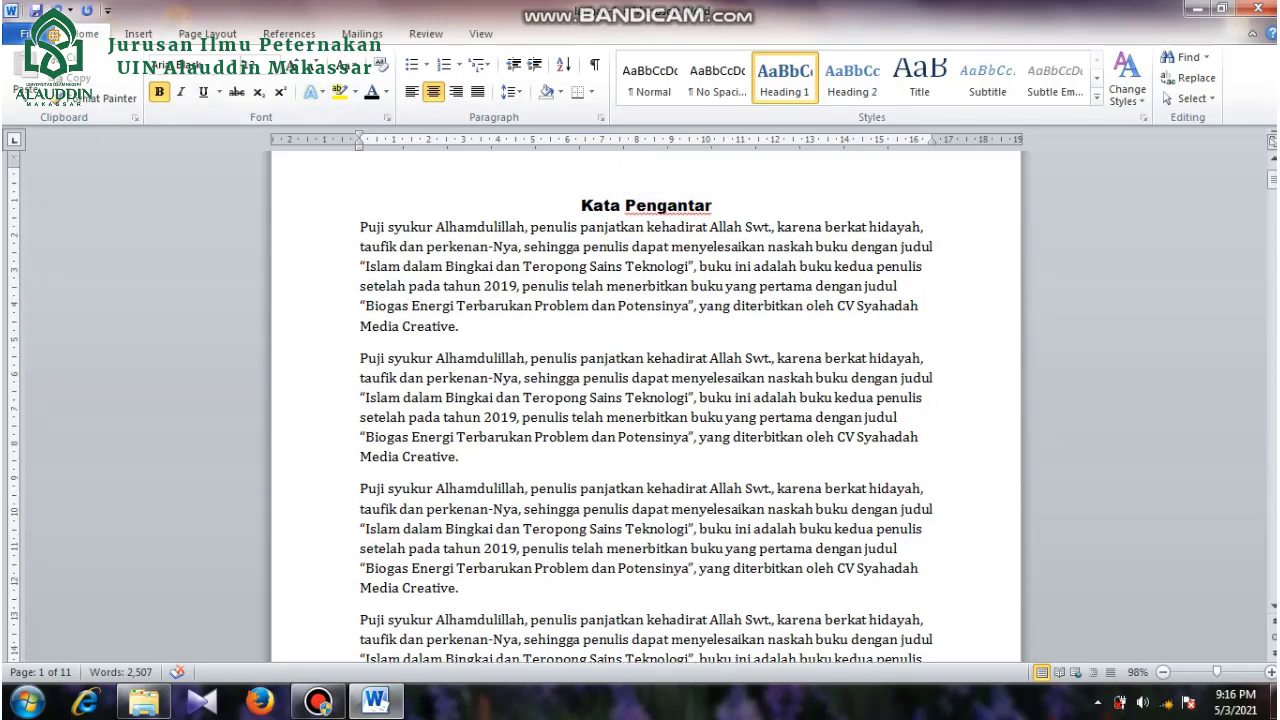
left_click(594, 205)
left_click(610, 205)
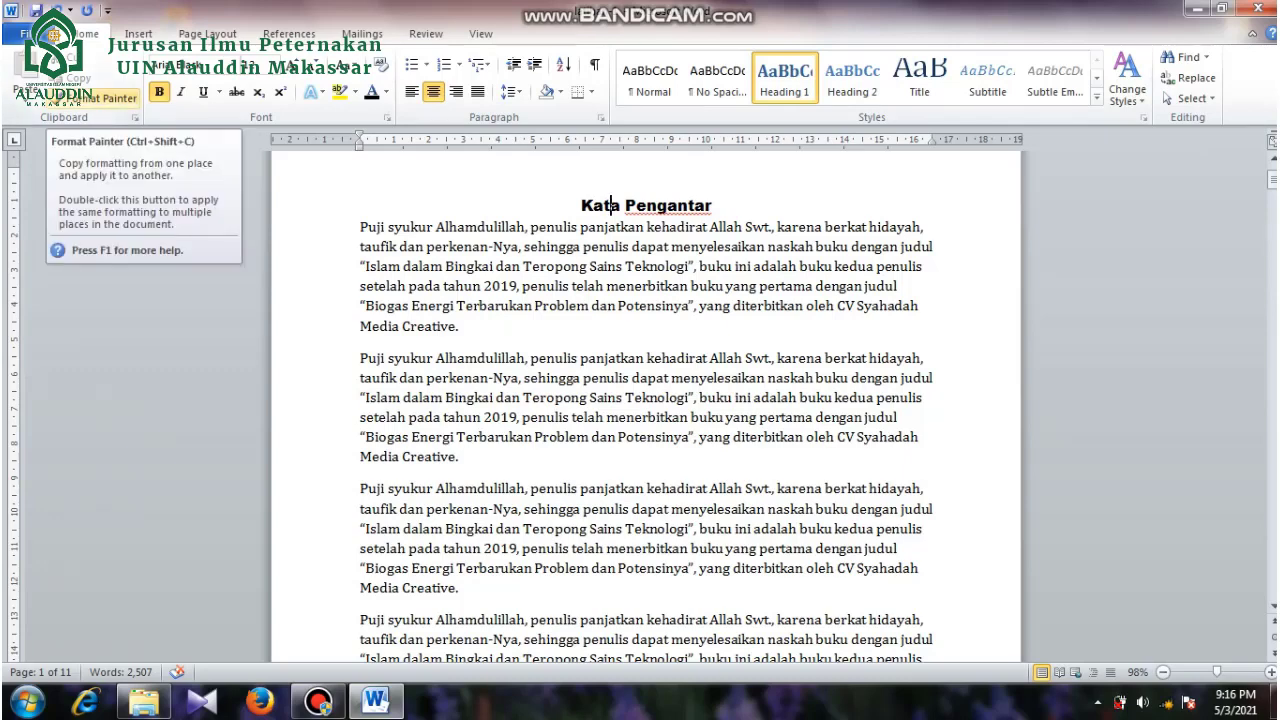
left_click(100, 98)
scroll(645, 400, "down", 2)
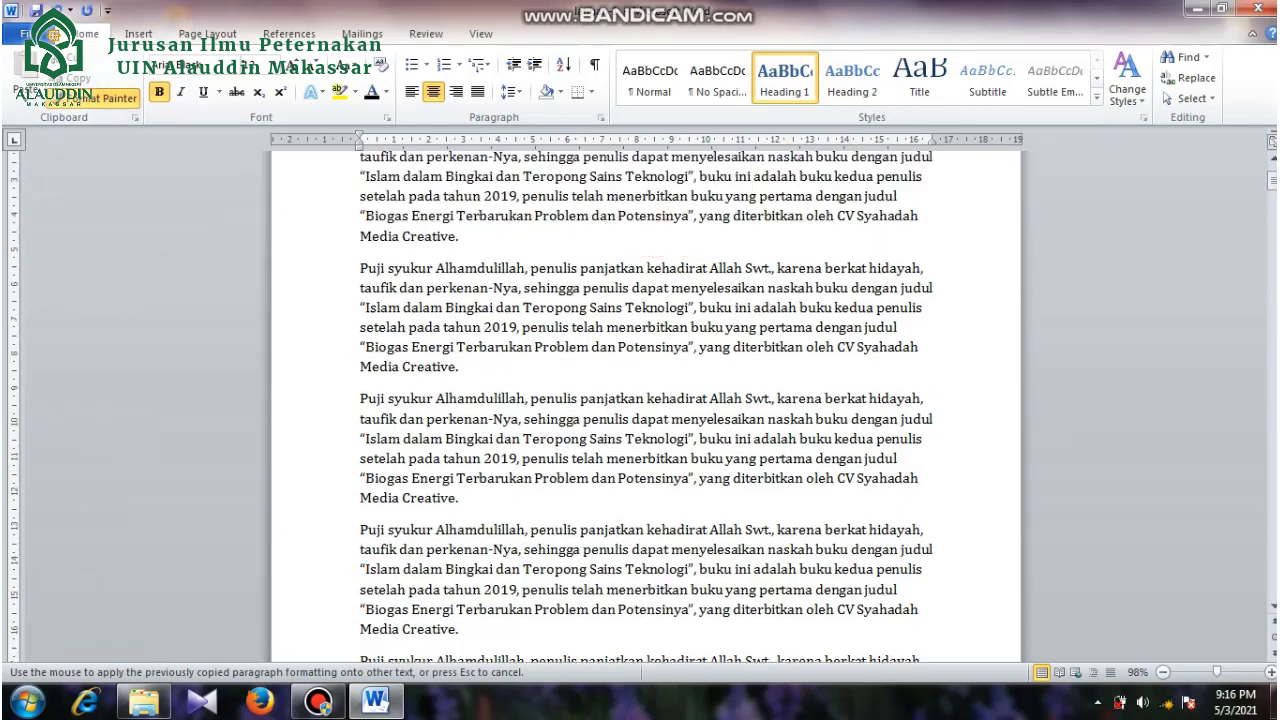
scroll(645, 400, "down", 12)
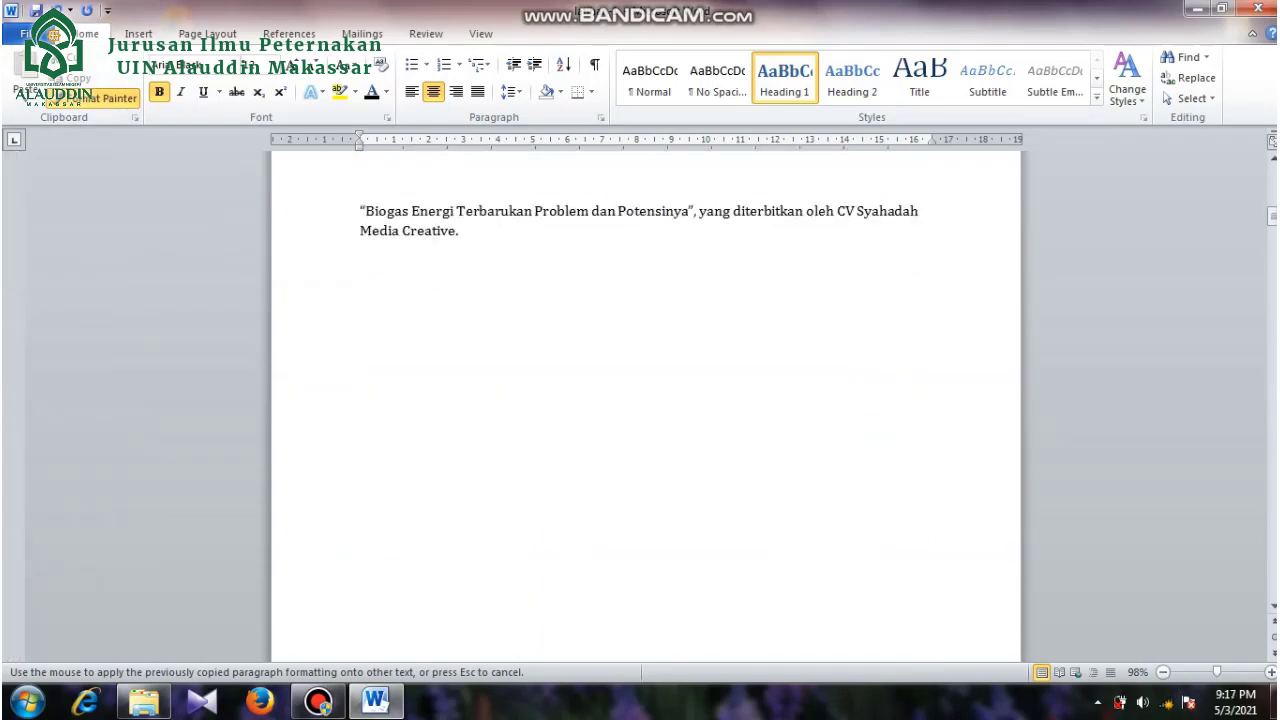
scroll(645, 400, "down", 8)
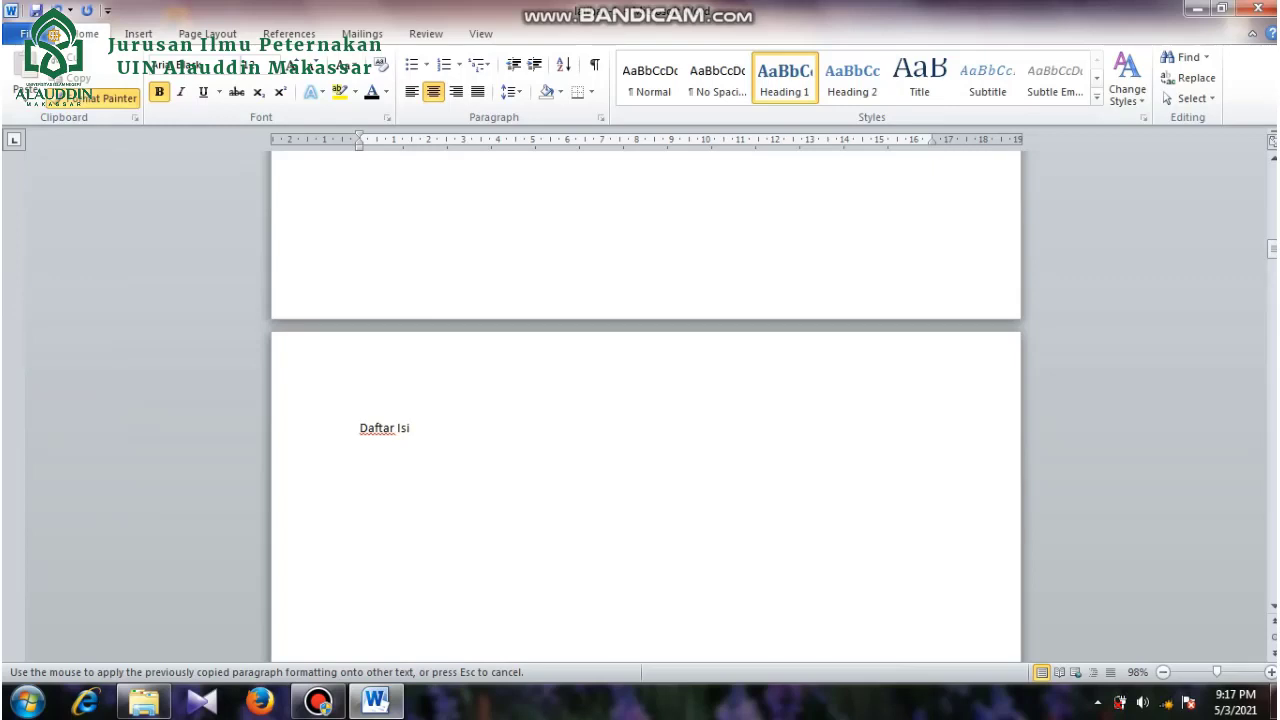
left_click(352, 431)
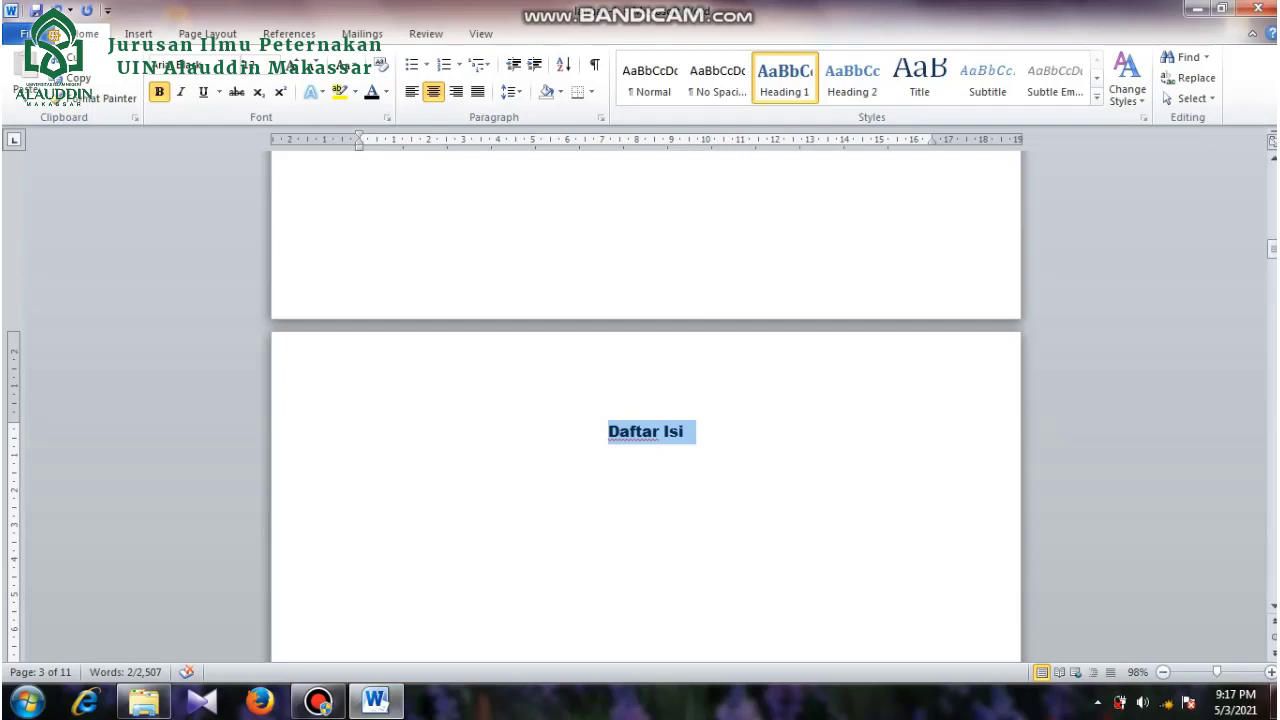
left_click(643, 432)
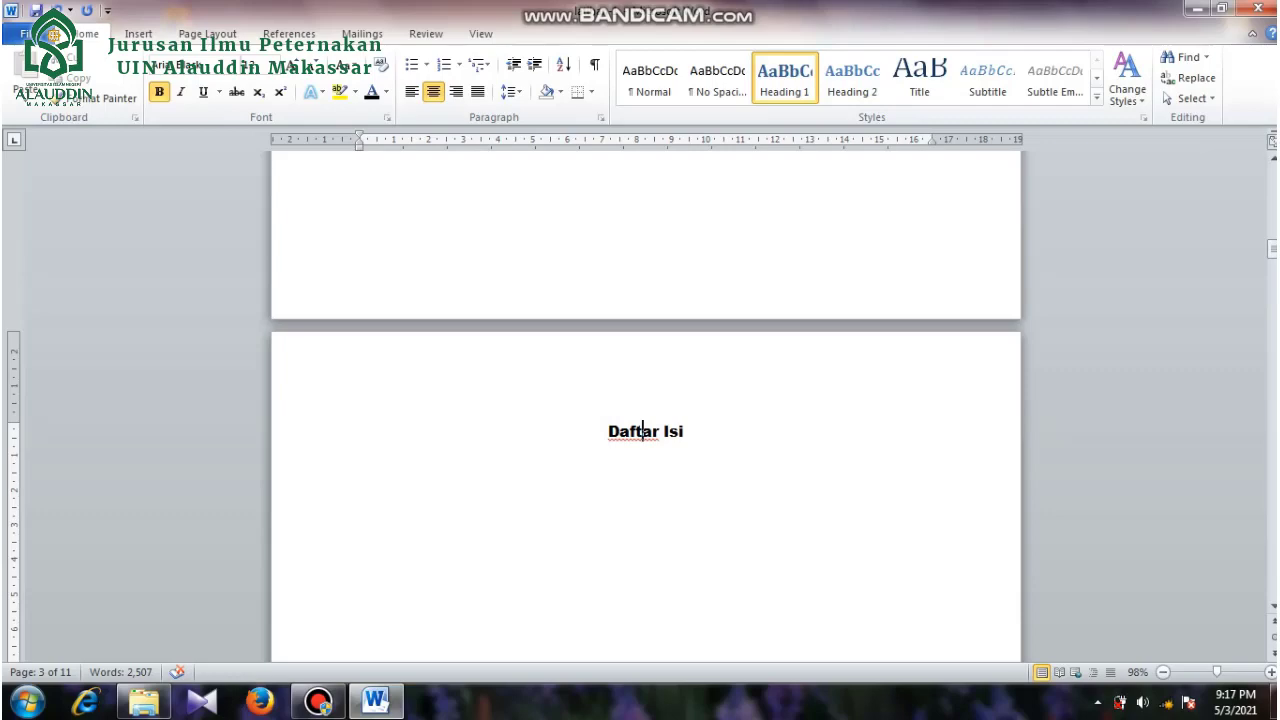
Review the Kata Pengantar and Daftar Isi headings and the Bab I Pendahuluan title on page 4.
scroll(645, 400, "up", 5)
scroll(645, 400, "up", 5)
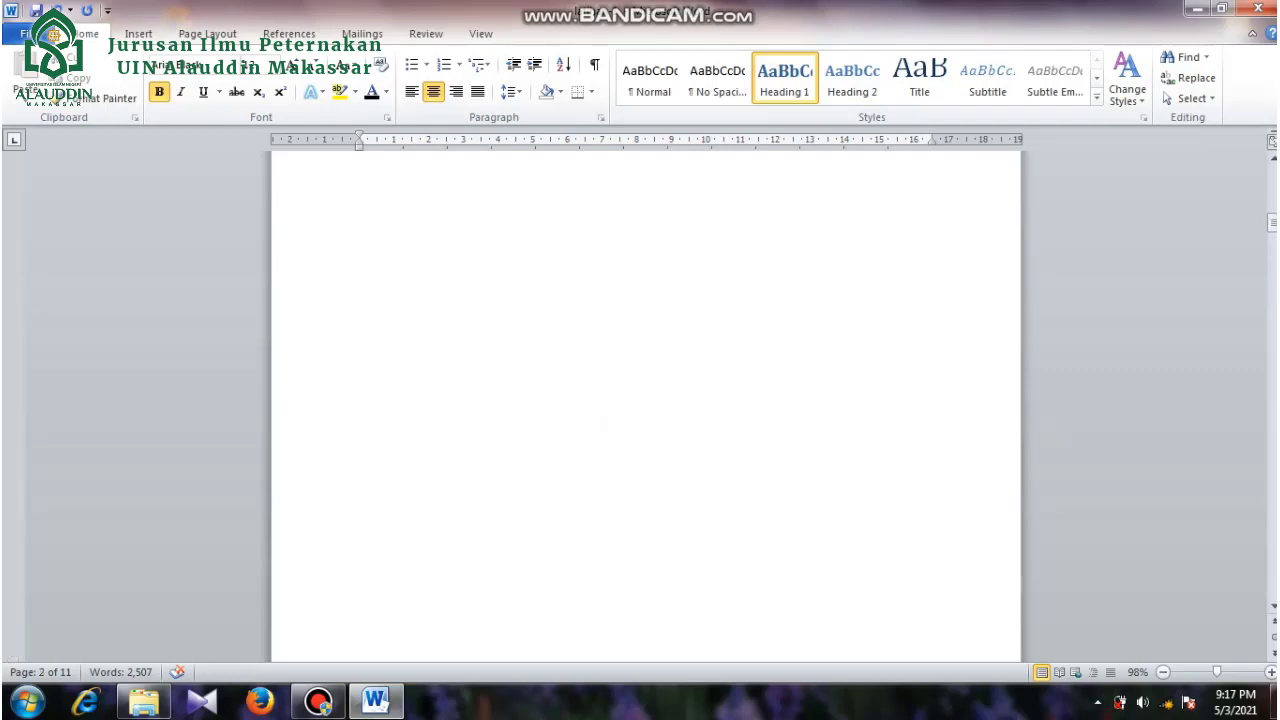
scroll(645, 400, "up", 12)
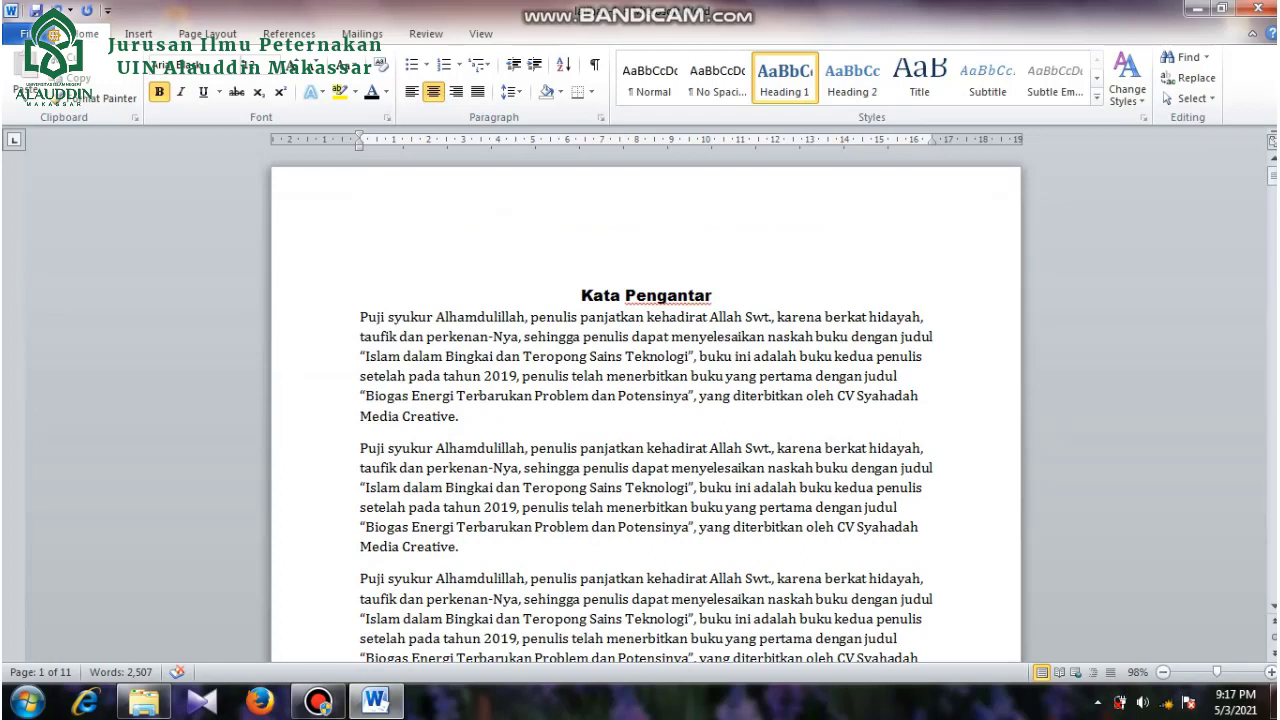
left_click_drag(581, 295, 724, 295)
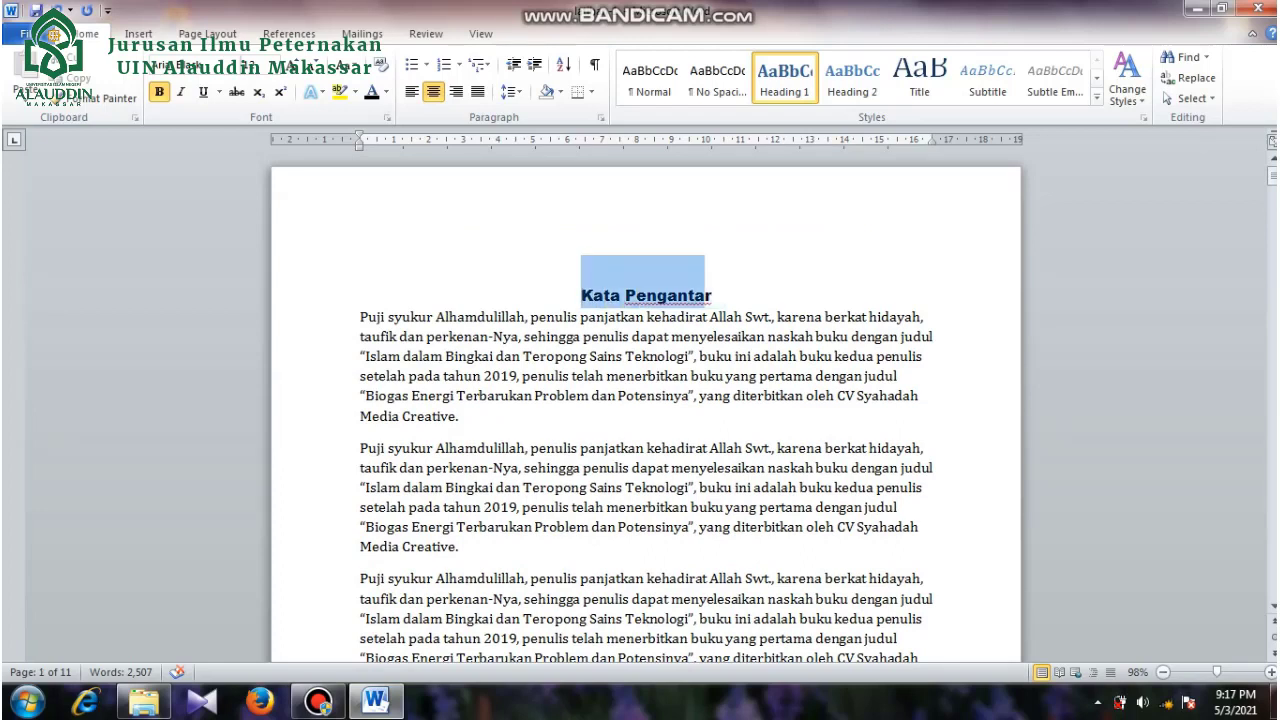
key("shift+Left")
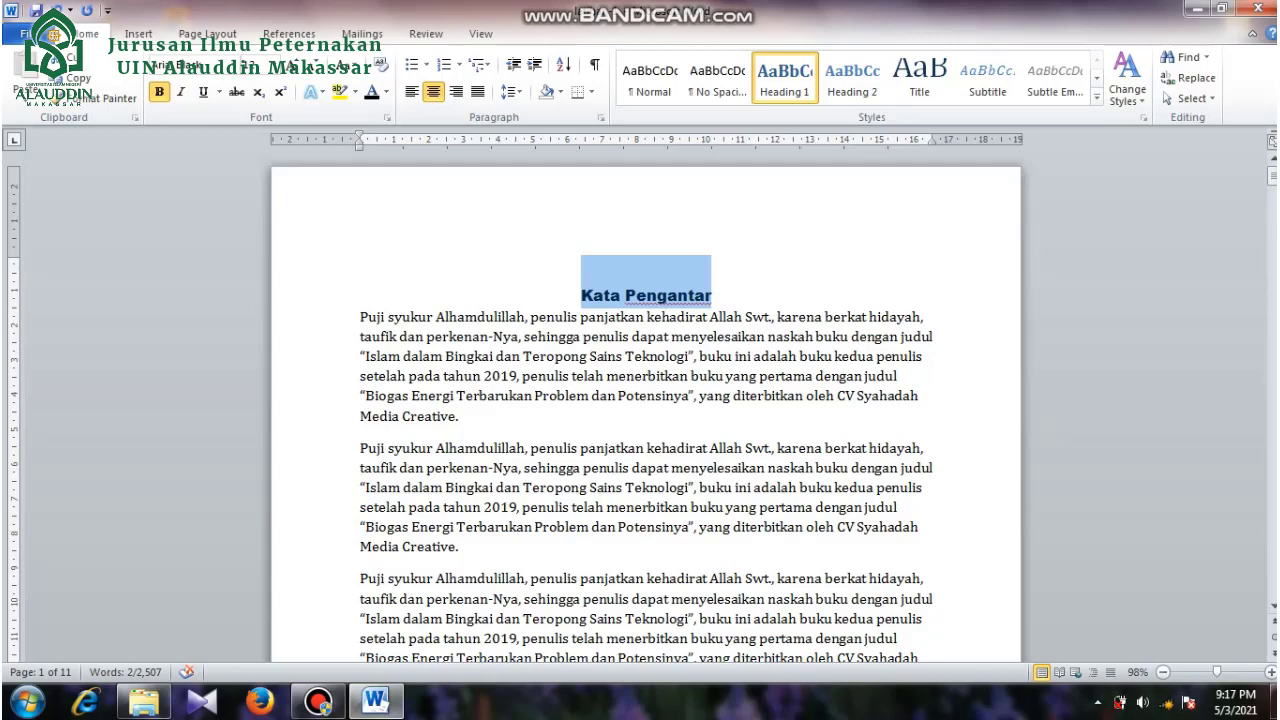
scroll(646, 400, "down", 4)
scroll(646, 400, "down", 10)
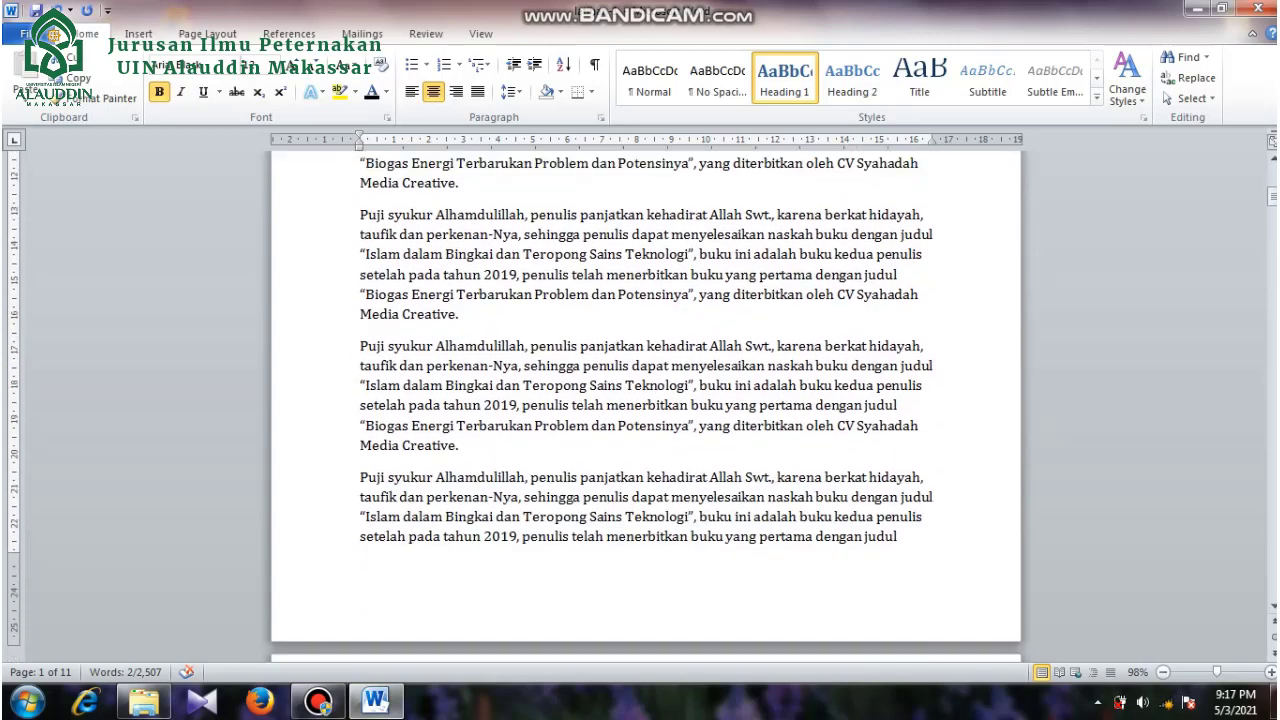
scroll(646, 400, "down", 20)
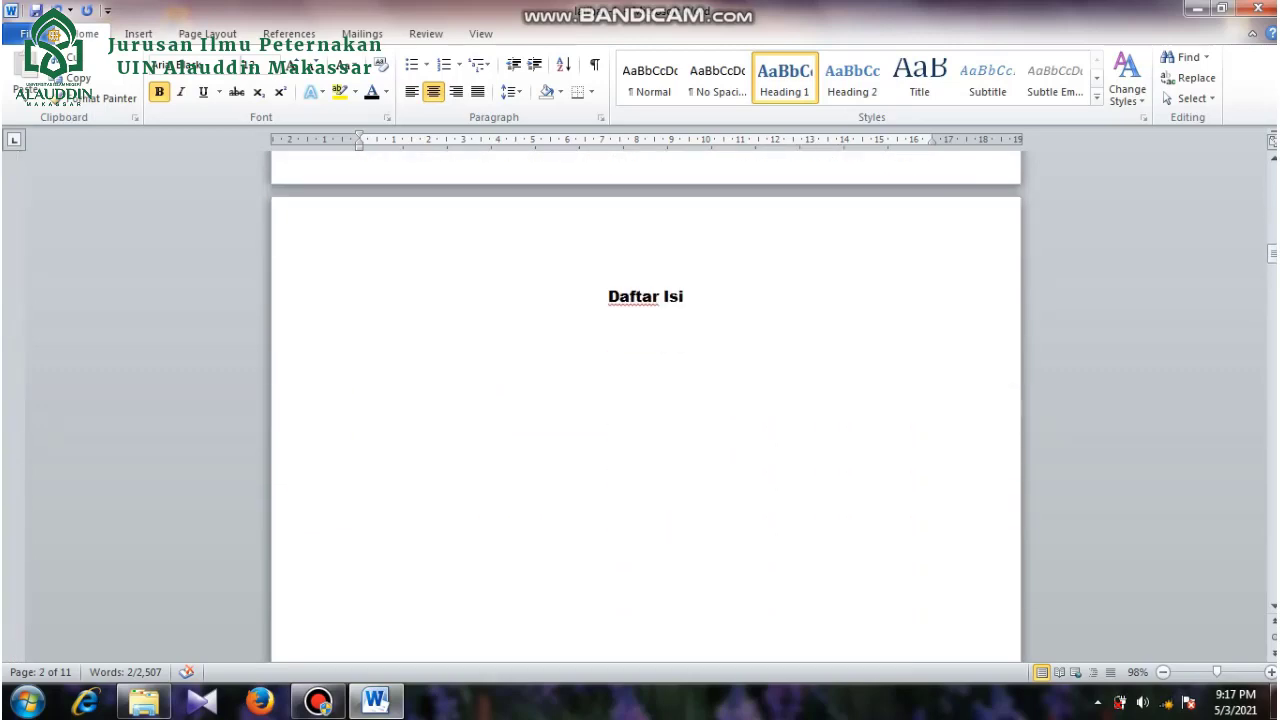
scroll(646, 400, "down", 15)
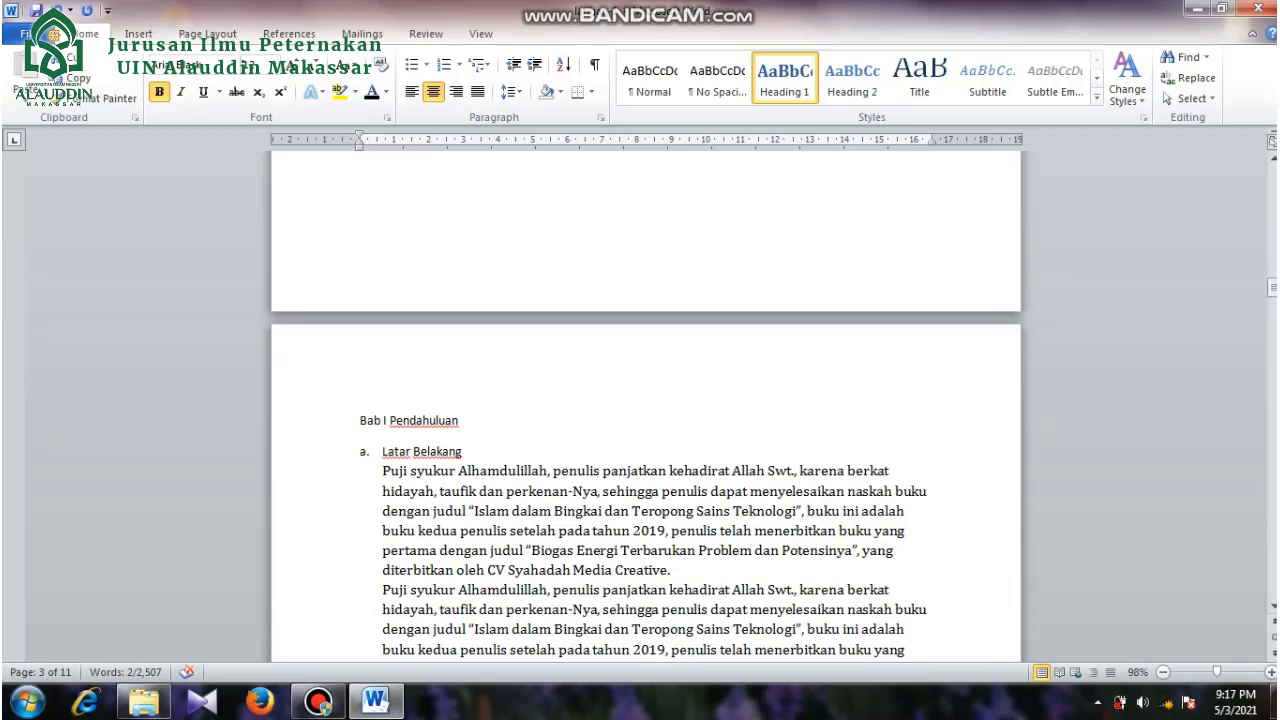
Give the Bab I Pendahuluan title on page 4 the same centered Arial Black Heading 1 formatting as Daftar Isi.
left_click_drag(462, 421, 358, 421)
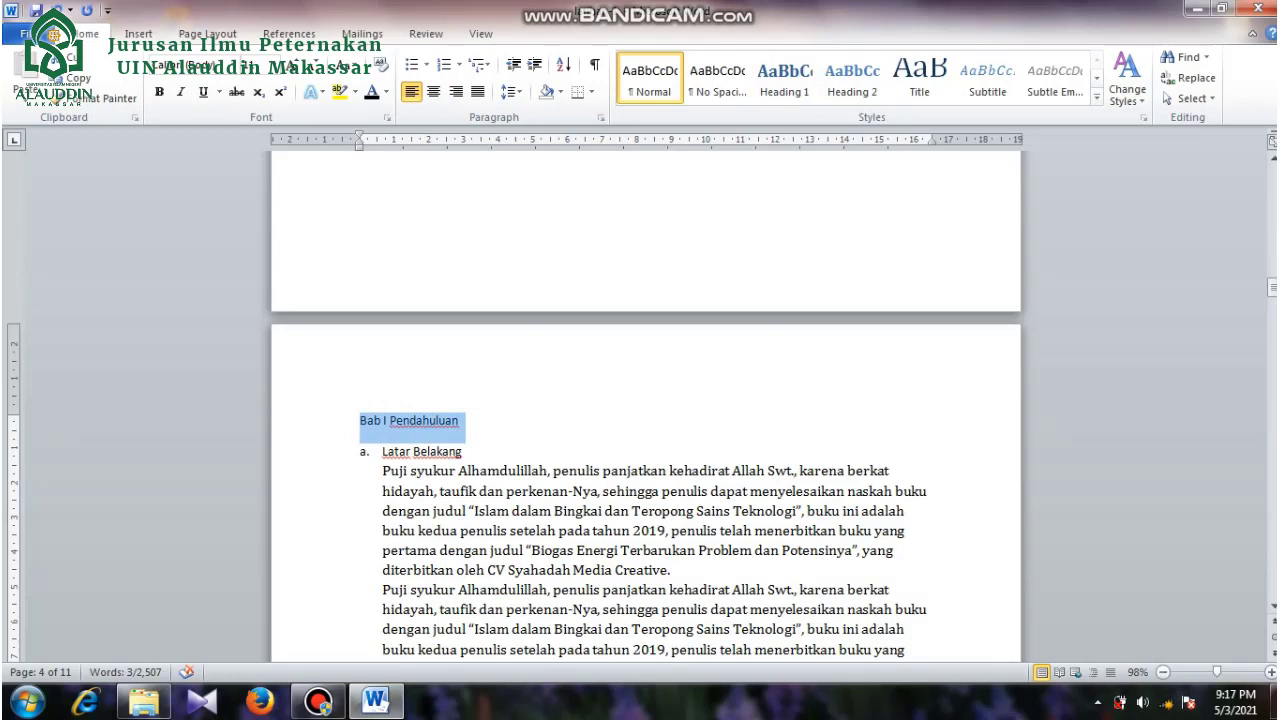
left_click(785, 79)
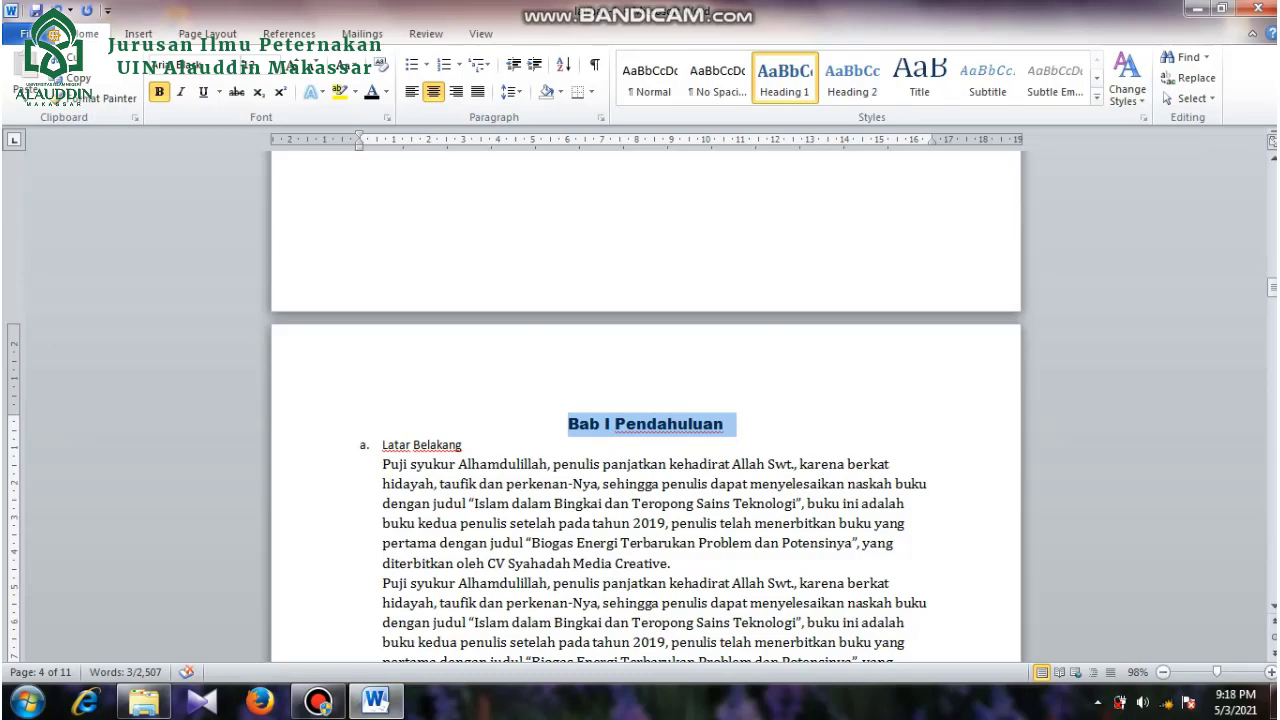
Copy the Bab I Pendahuluan heading's formatting onto the Bab 2 Tinjauan Pustaka title on page 6 with Format Painter.
left_click(648, 424)
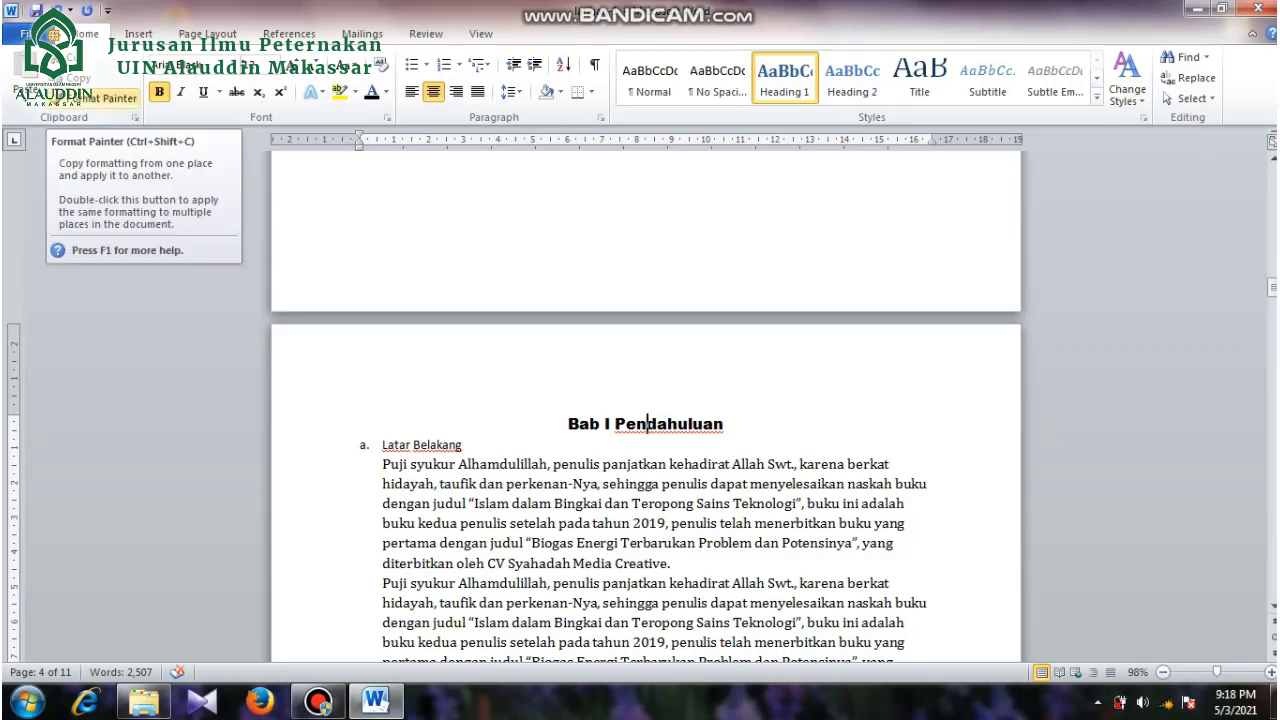
left_click(105, 98)
scroll(646, 405, "down", 12)
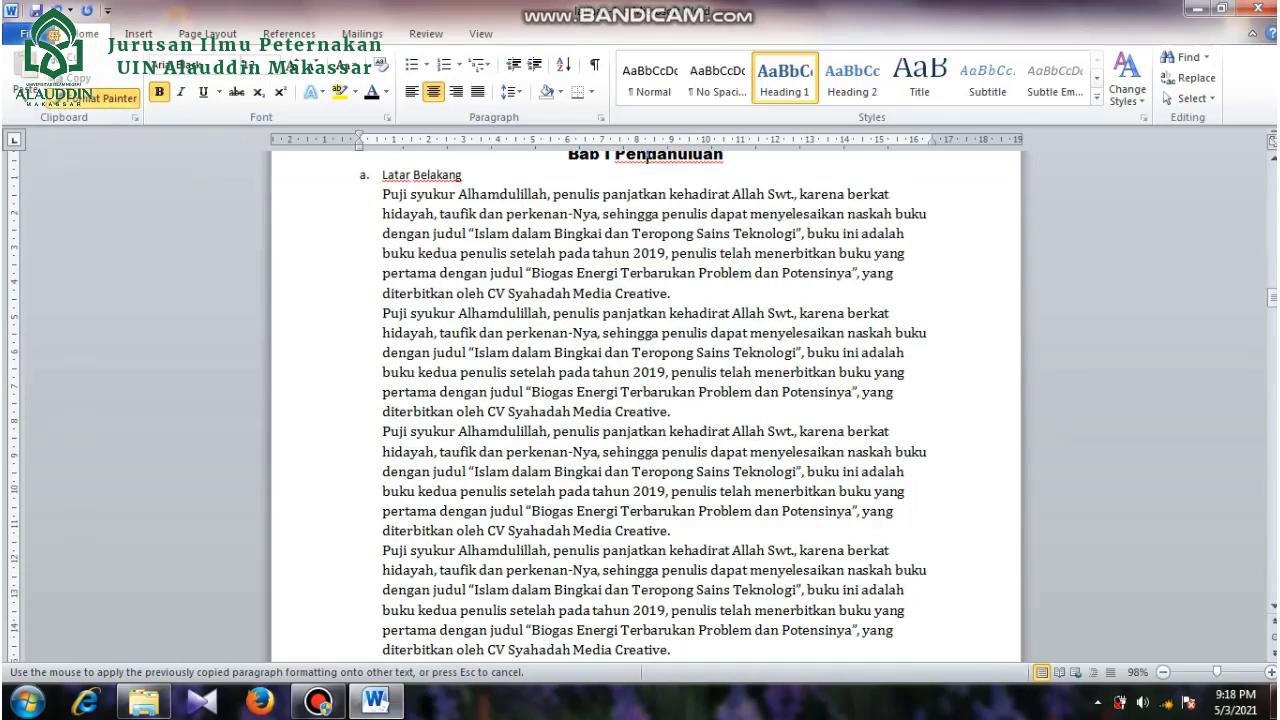
scroll(646, 405, "down", 10)
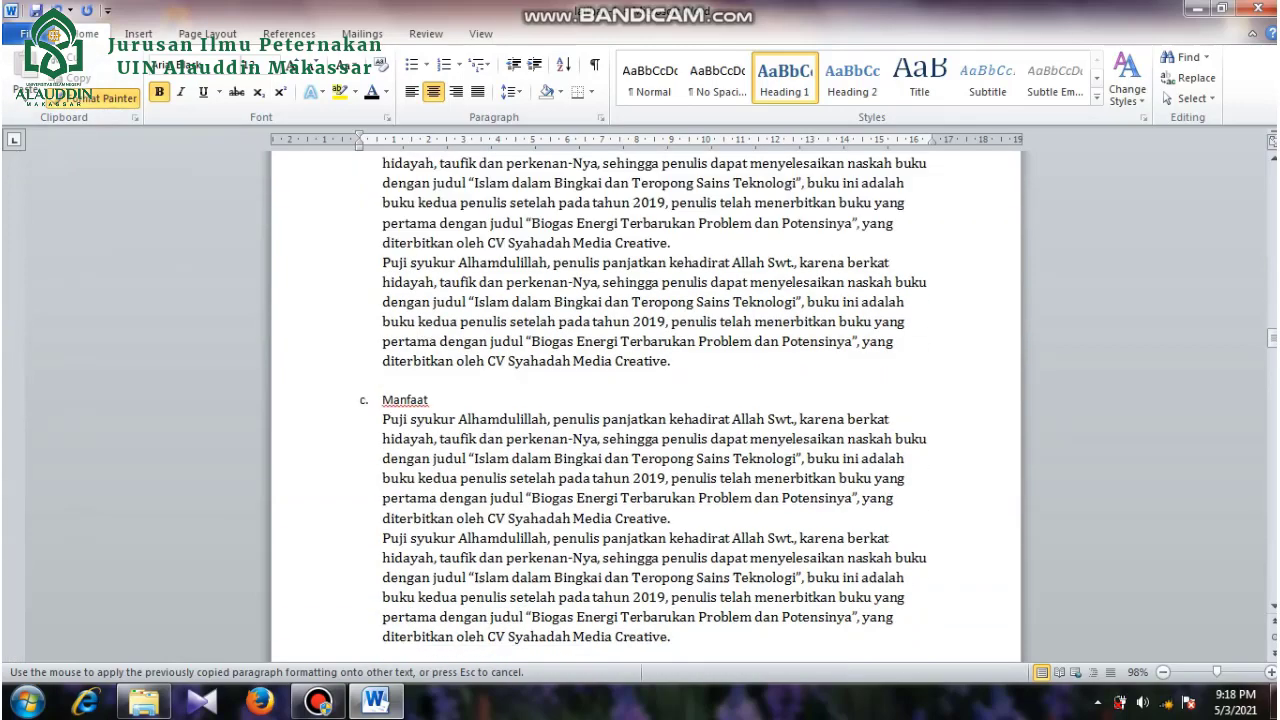
scroll(646, 405, "down", 6)
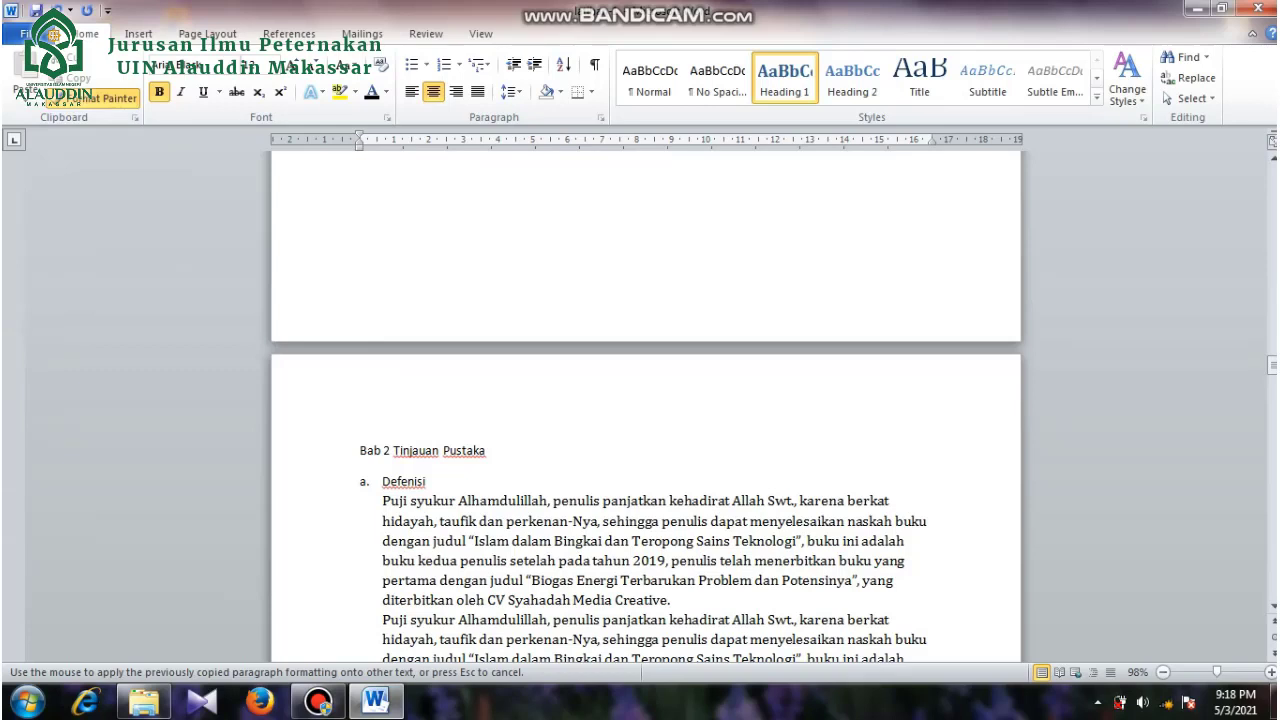
left_click_drag(488, 451, 358, 451)
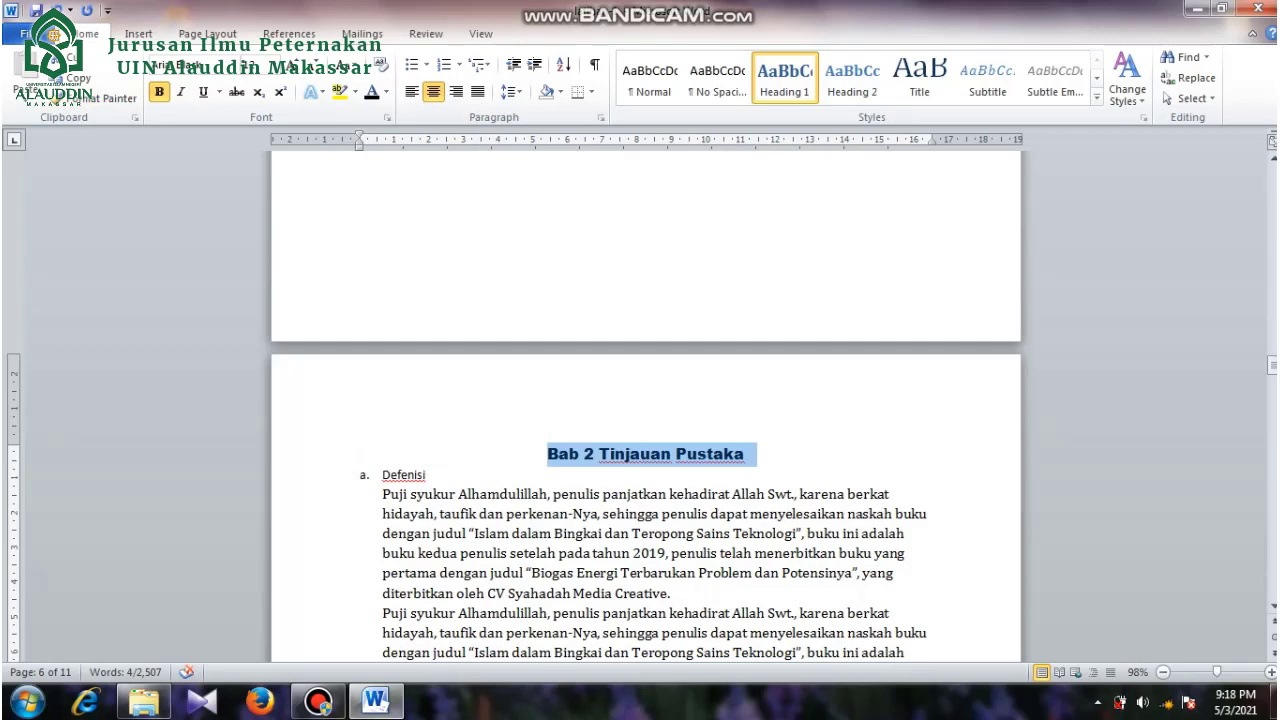
left_click(688, 454)
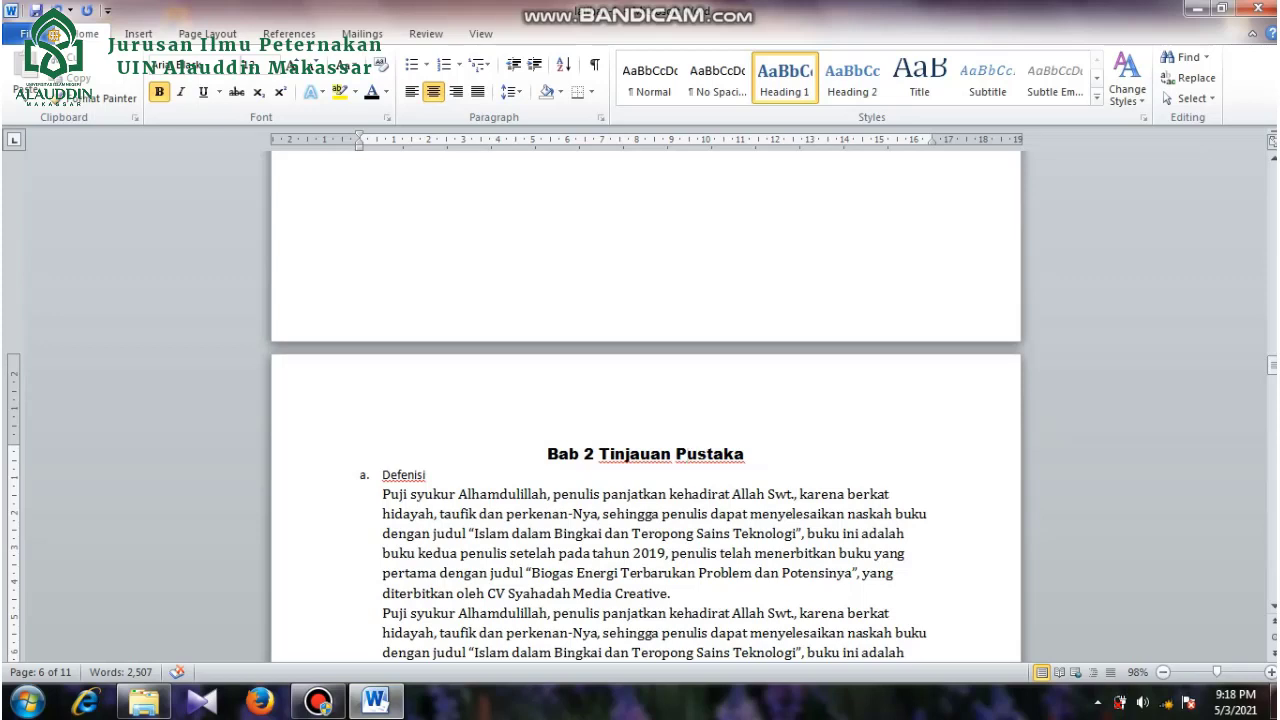
Copy the Bab 2 Tinjauan Pustaka heading's formatting onto the Bab 3 Pembahasan title with Format Painter.
scroll(645, 500, "down", 1)
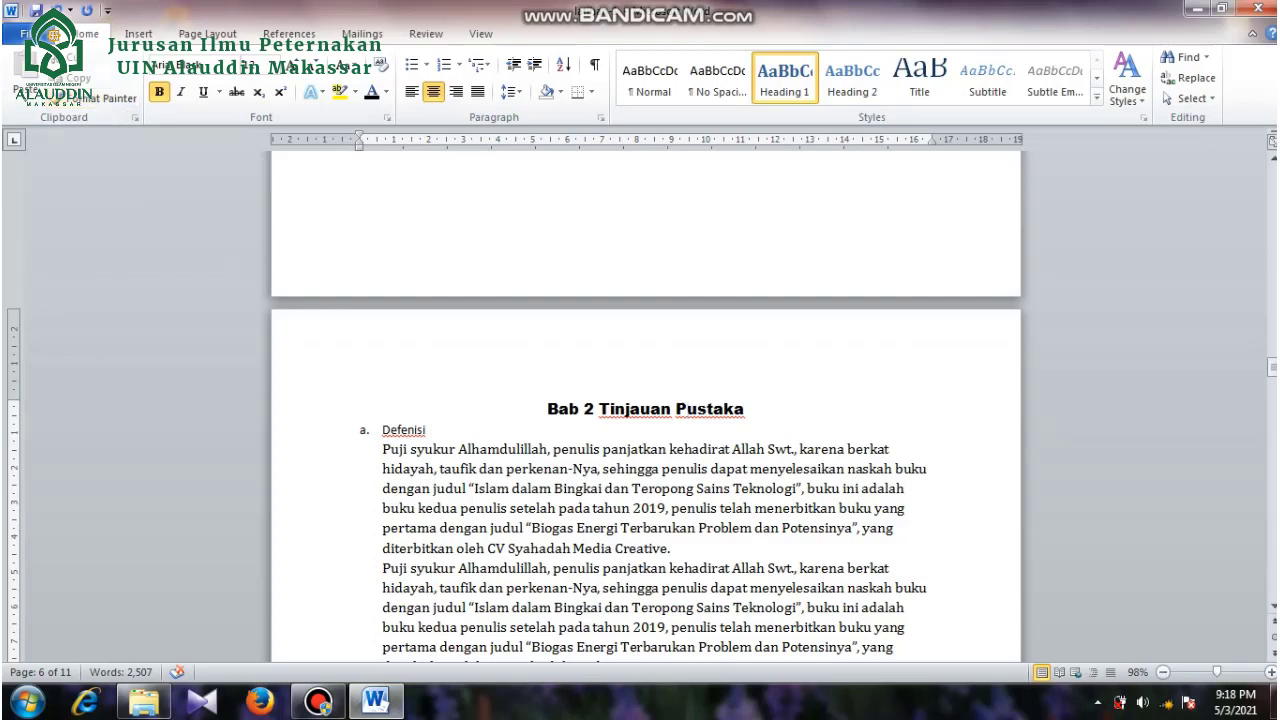
left_click(652, 409)
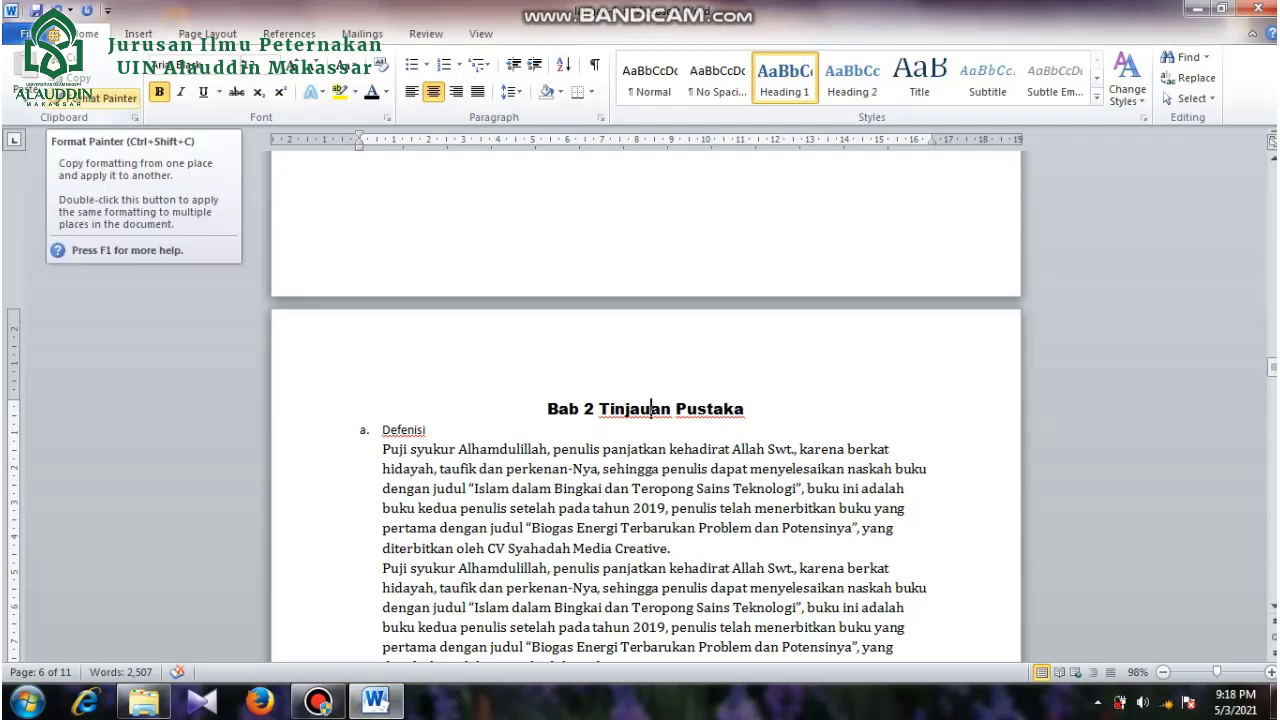
left_click(100, 98)
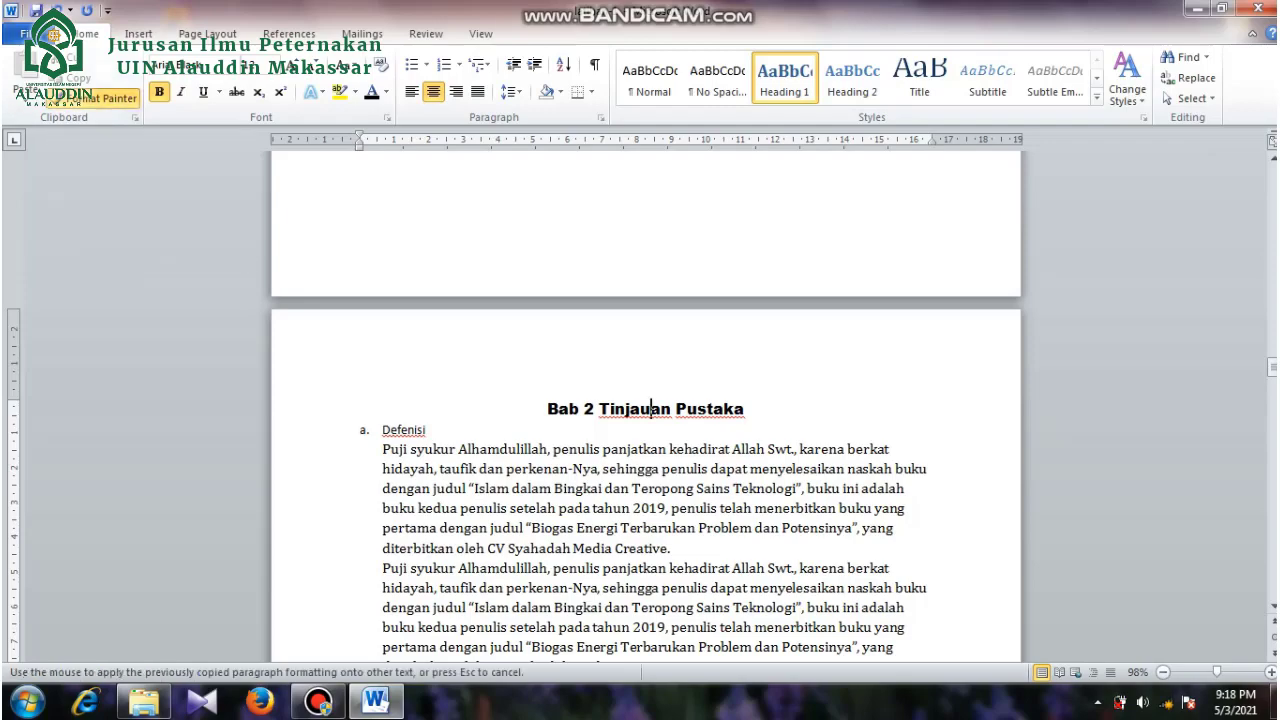
scroll(645, 410, "down", 12)
scroll(645, 410, "down", 15)
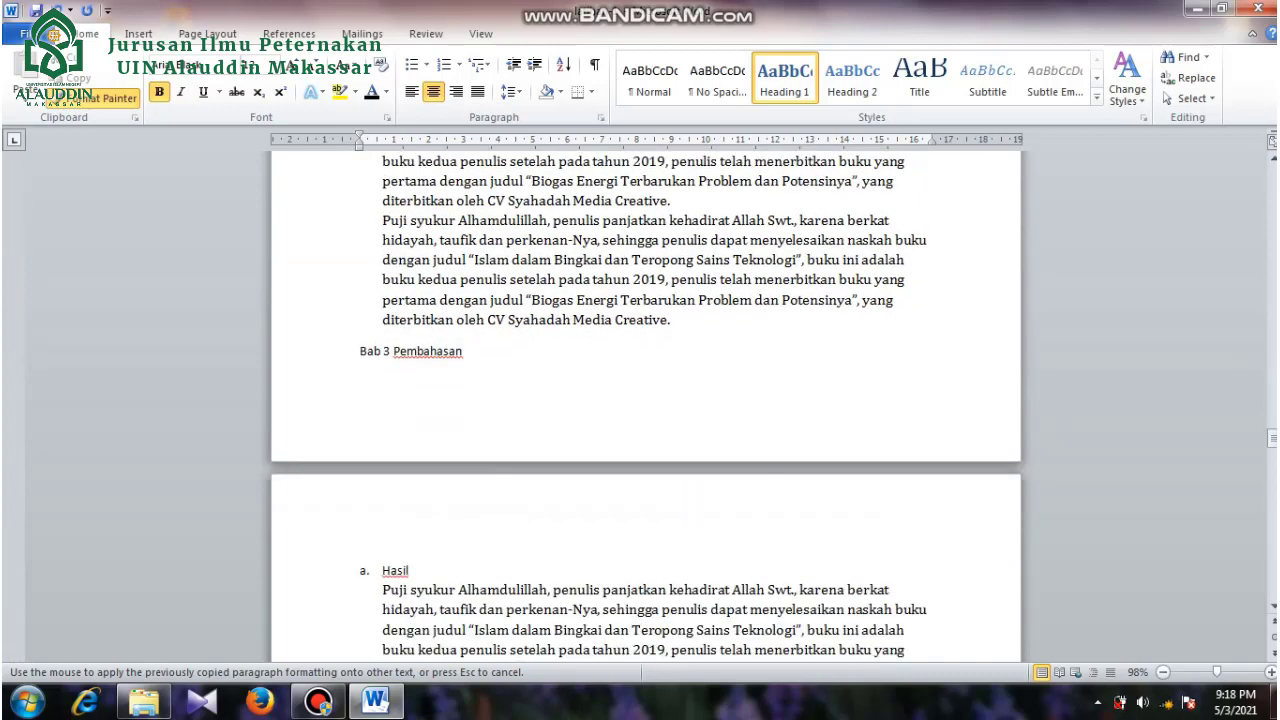
left_click_drag(464, 351, 358, 362)
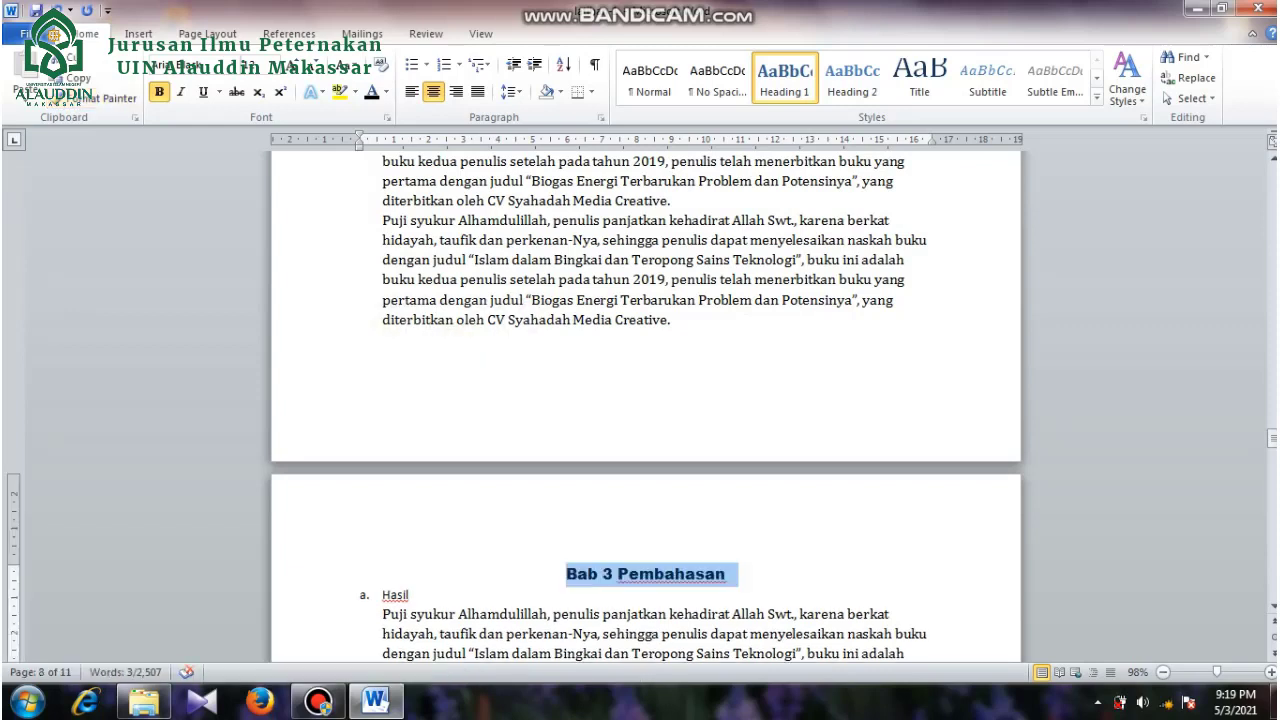
Insert an empty line after the last paragraph on page 7, just before the Bab 3 Pembahasan heading.
left_click(671, 320)
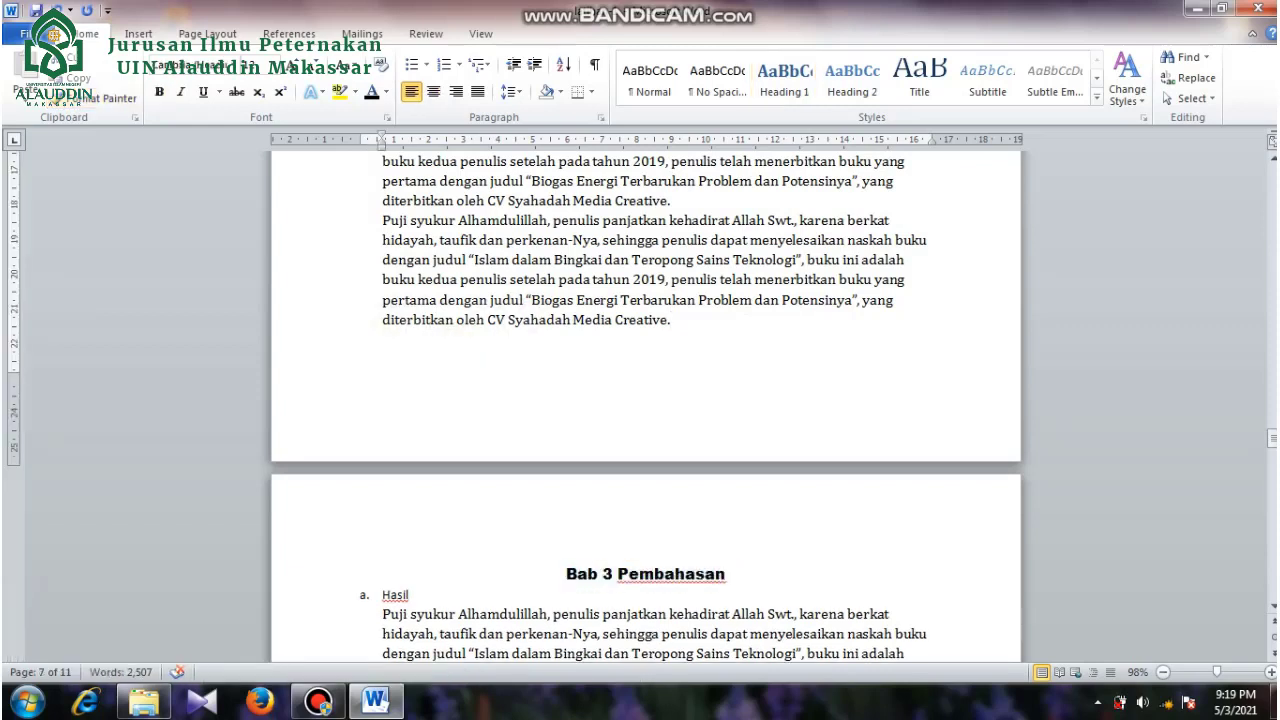
key("Return")
scroll(645, 400, "down", 1)
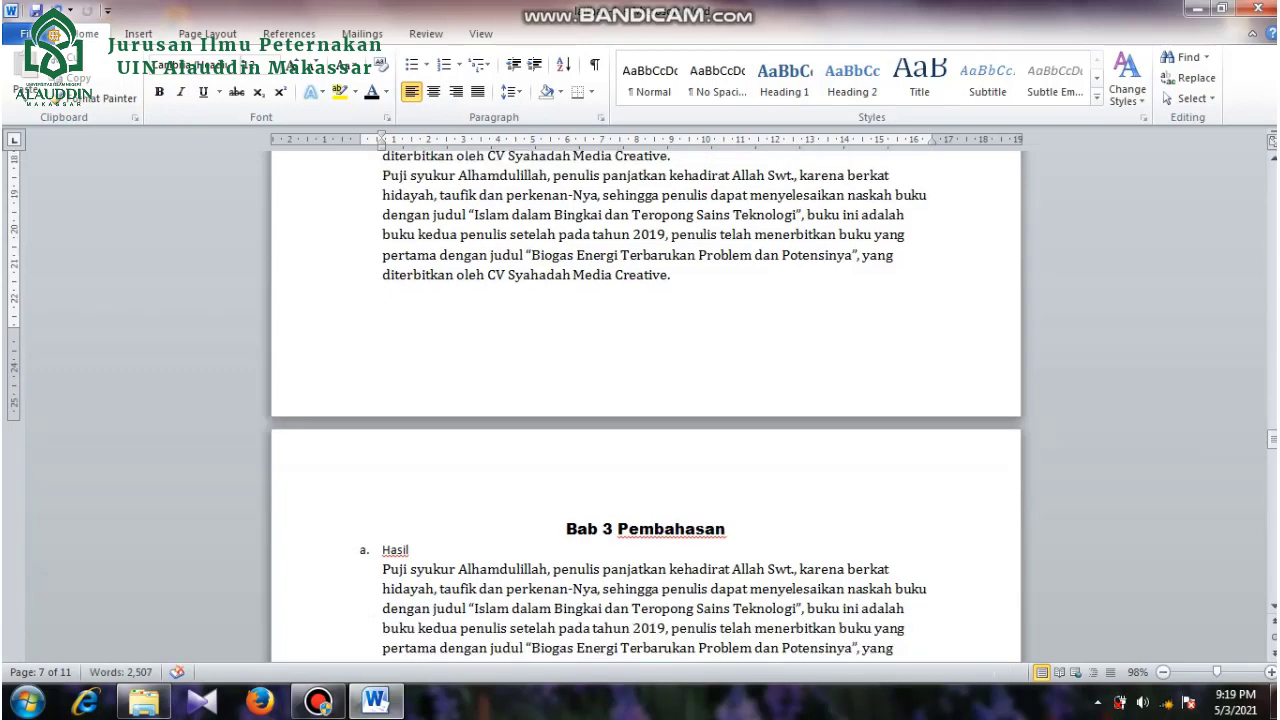
scroll(645, 400, "down", 2)
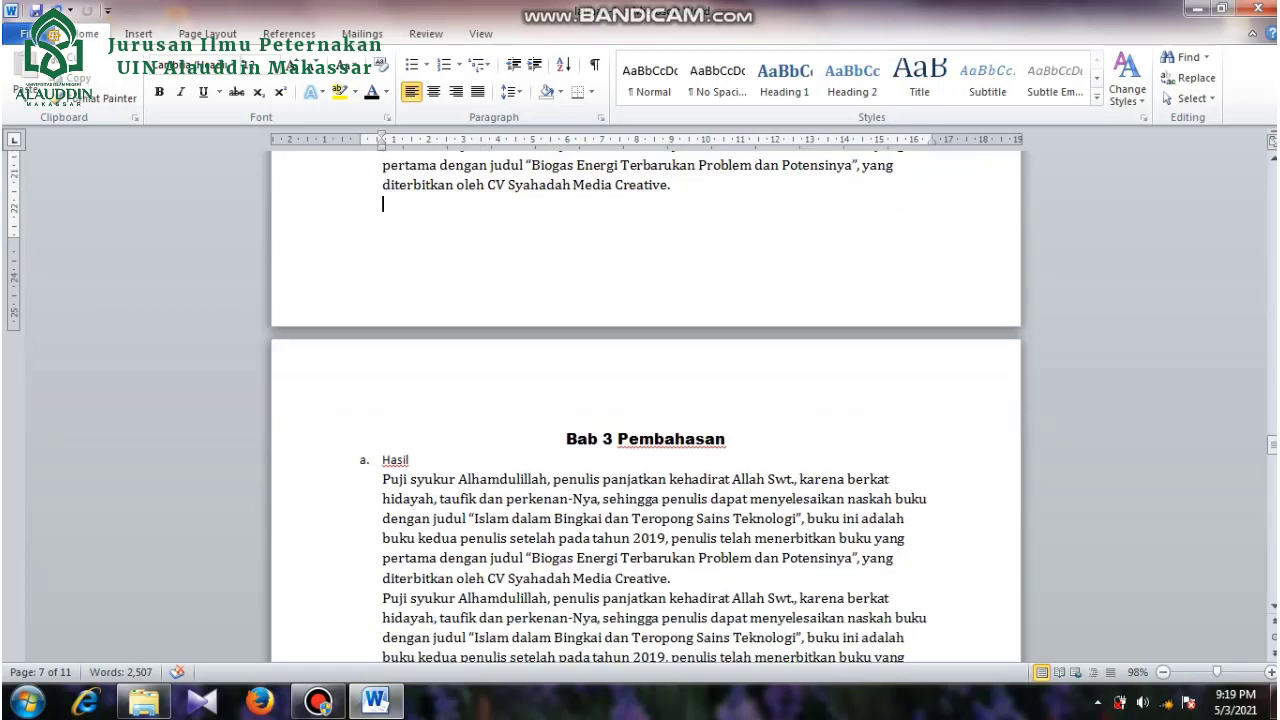
Copy the Bab 3 Pembahasan heading's formatting onto the Bab 4 Penutup title on page 10 with Format Painter and save the document.
left_click(696, 439)
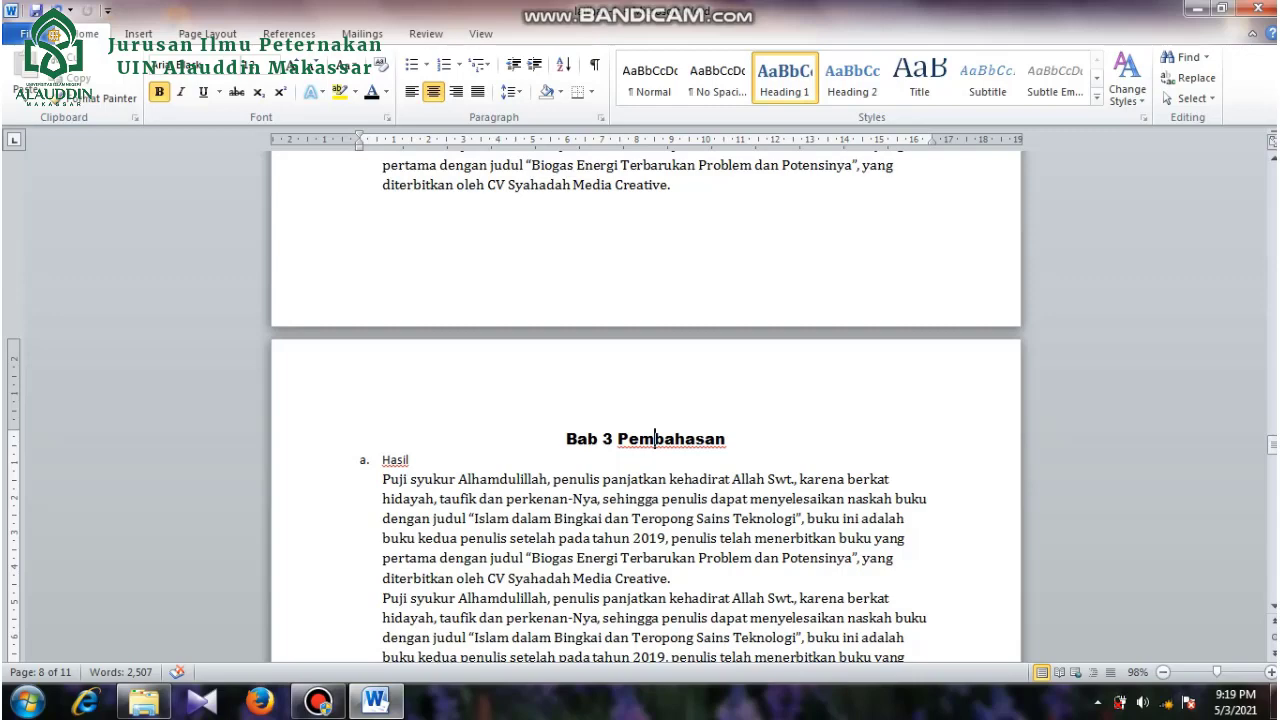
left_click(100, 98)
scroll(645, 450, "down", 2)
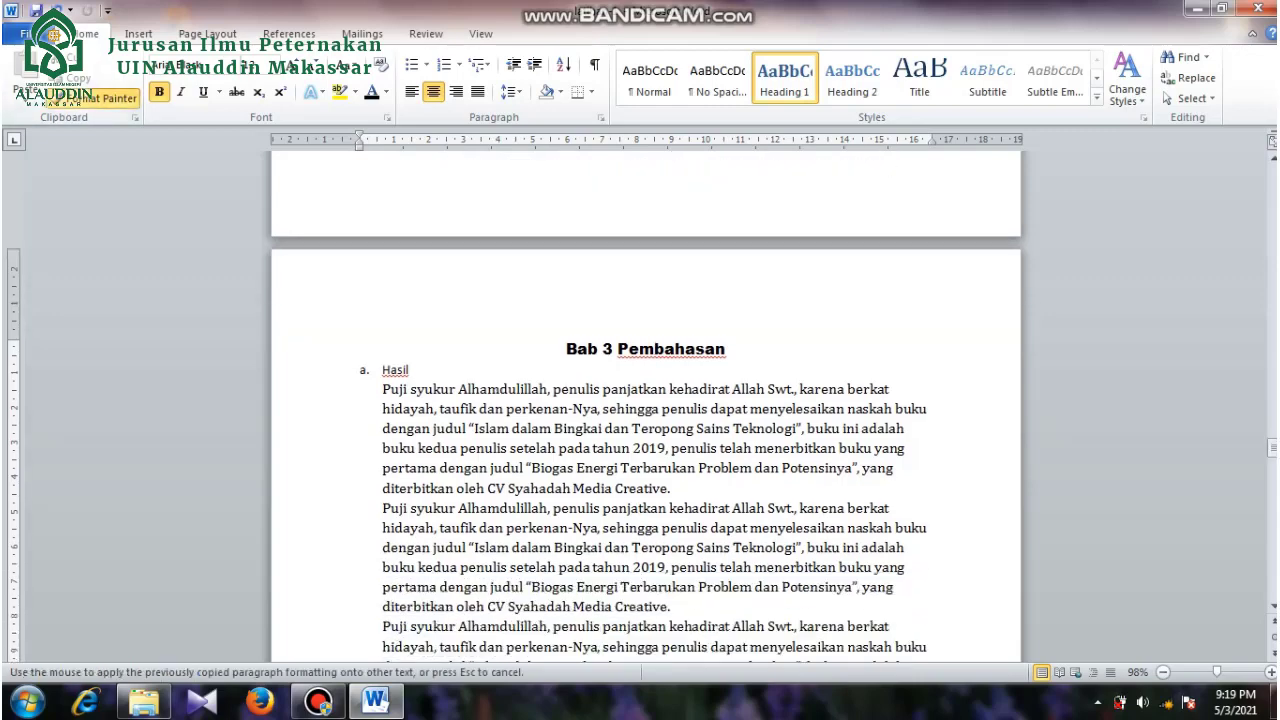
scroll(645, 400, "down", 10)
scroll(645, 400, "down", 14)
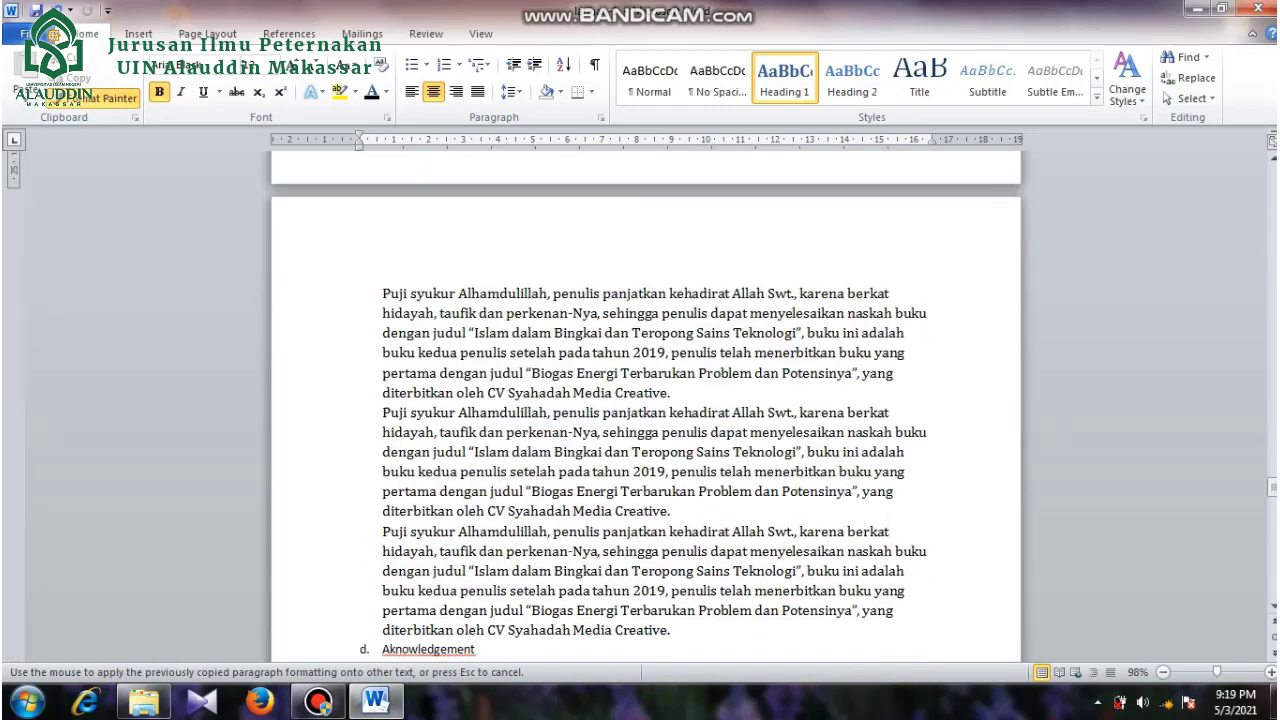
scroll(645, 400, "down", 7)
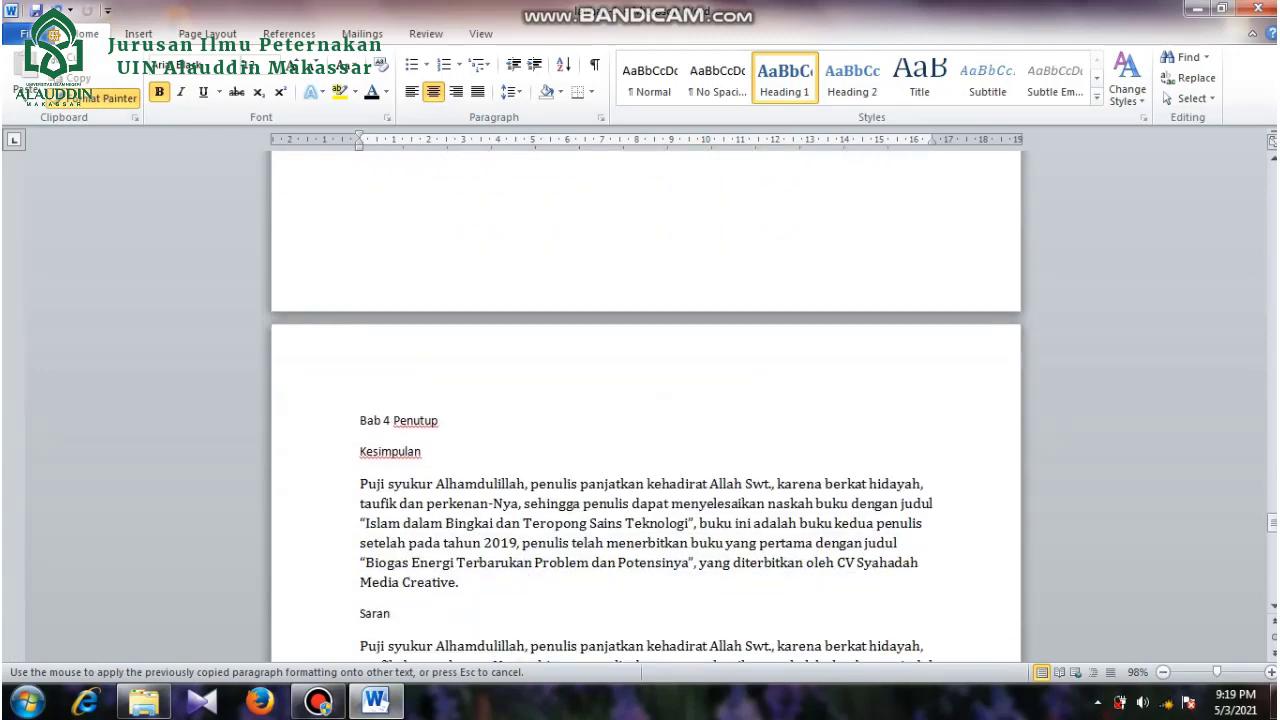
left_click_drag(442, 422, 359, 422)
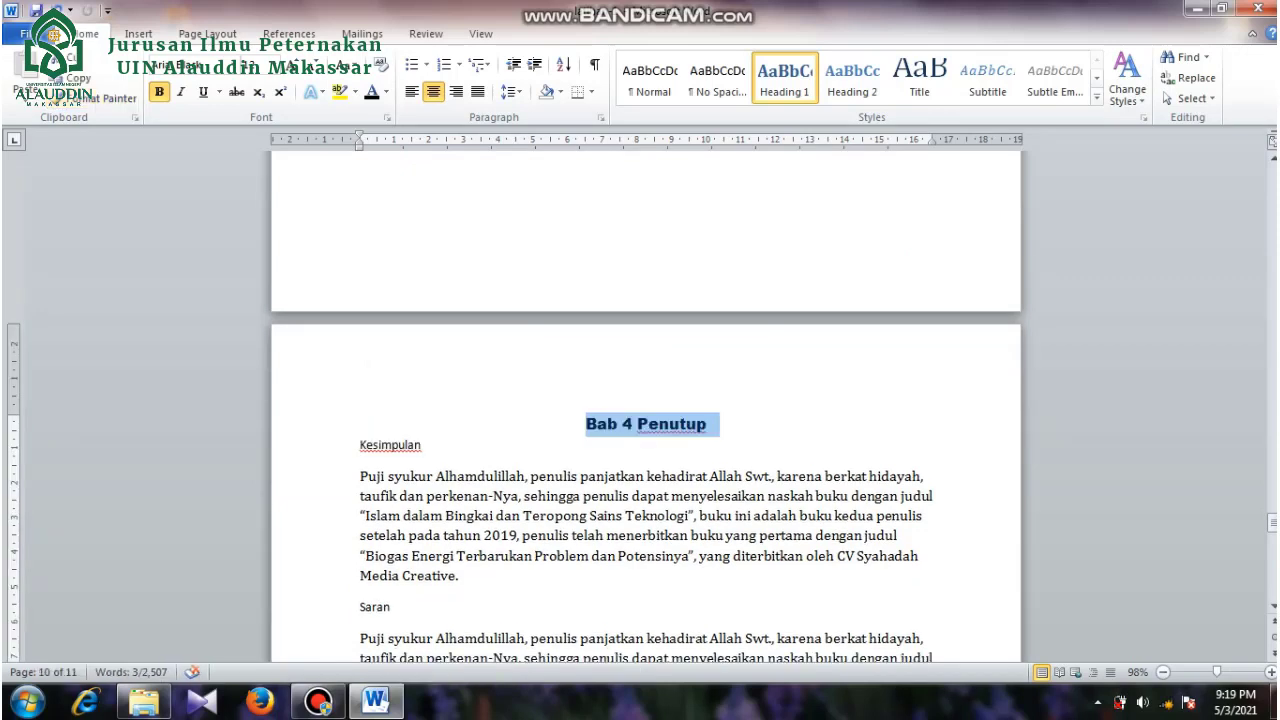
left_click(700, 496)
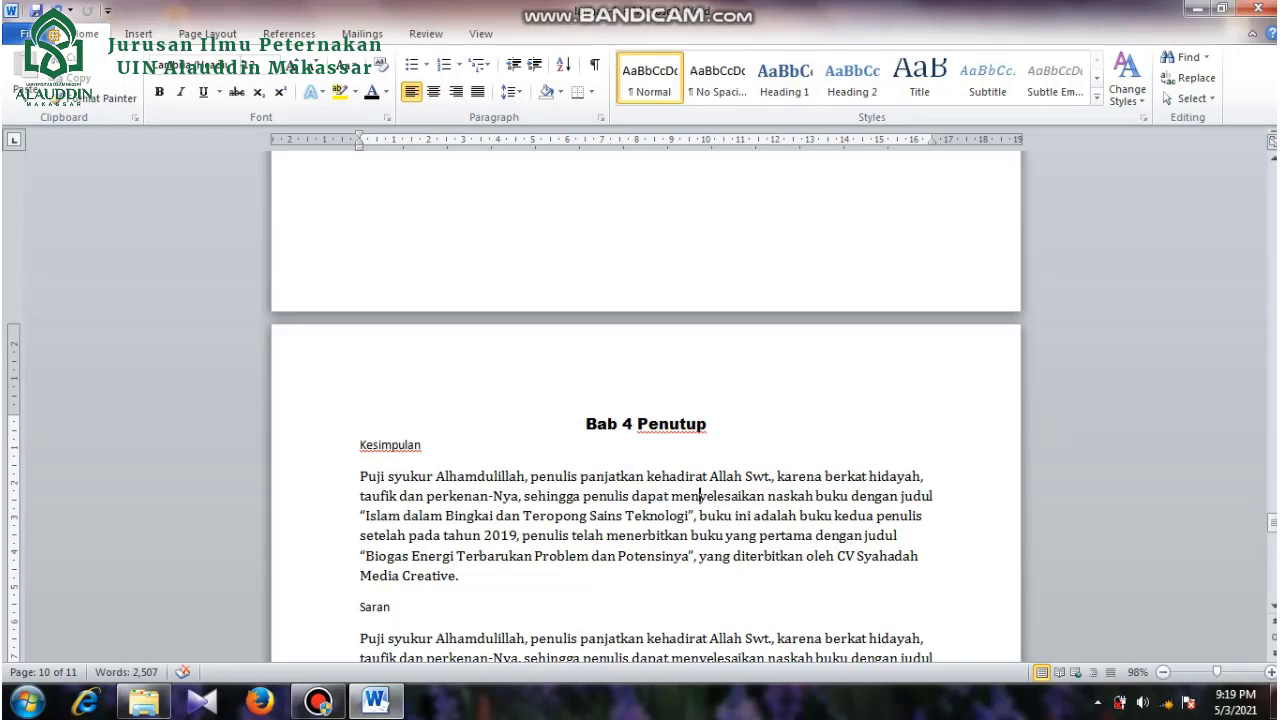
key("ctrl+s")
Look through the pages following the Bab 4 Penutup heading for the remaining unformatted titles.
scroll(645, 450, "down", 2)
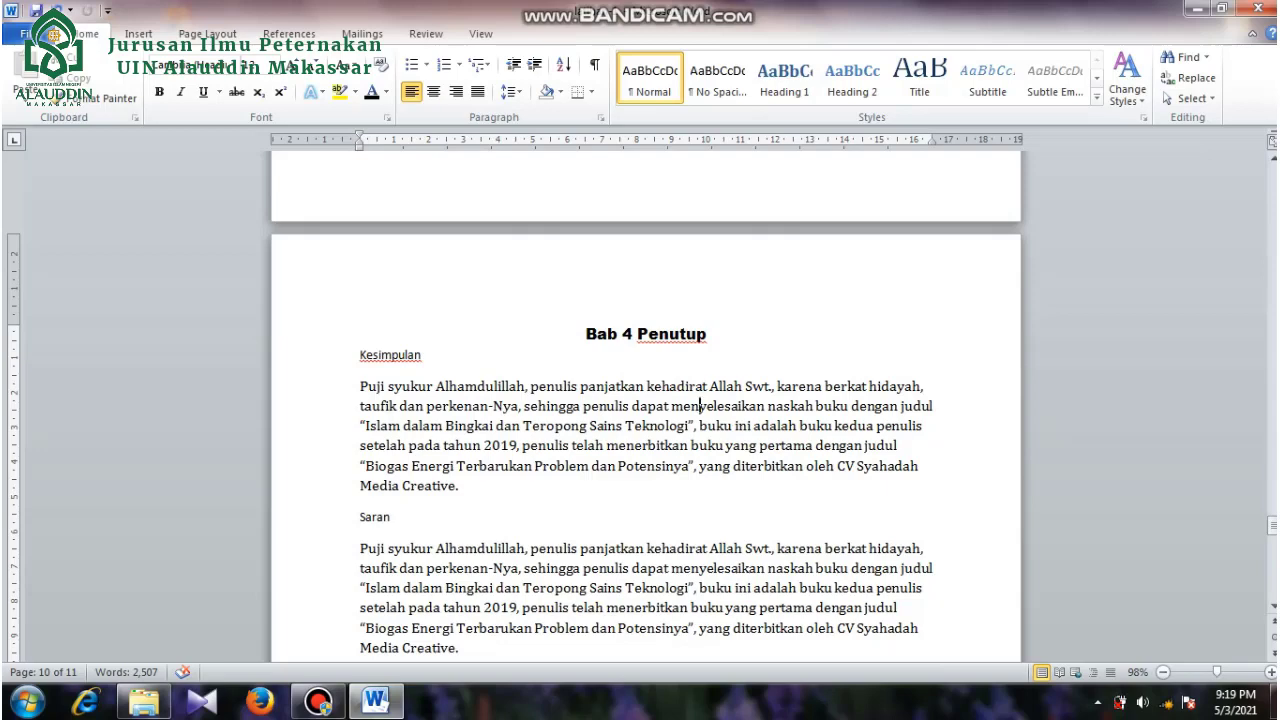
scroll(645, 420, "down", 6)
scroll(645, 420, "down", 5)
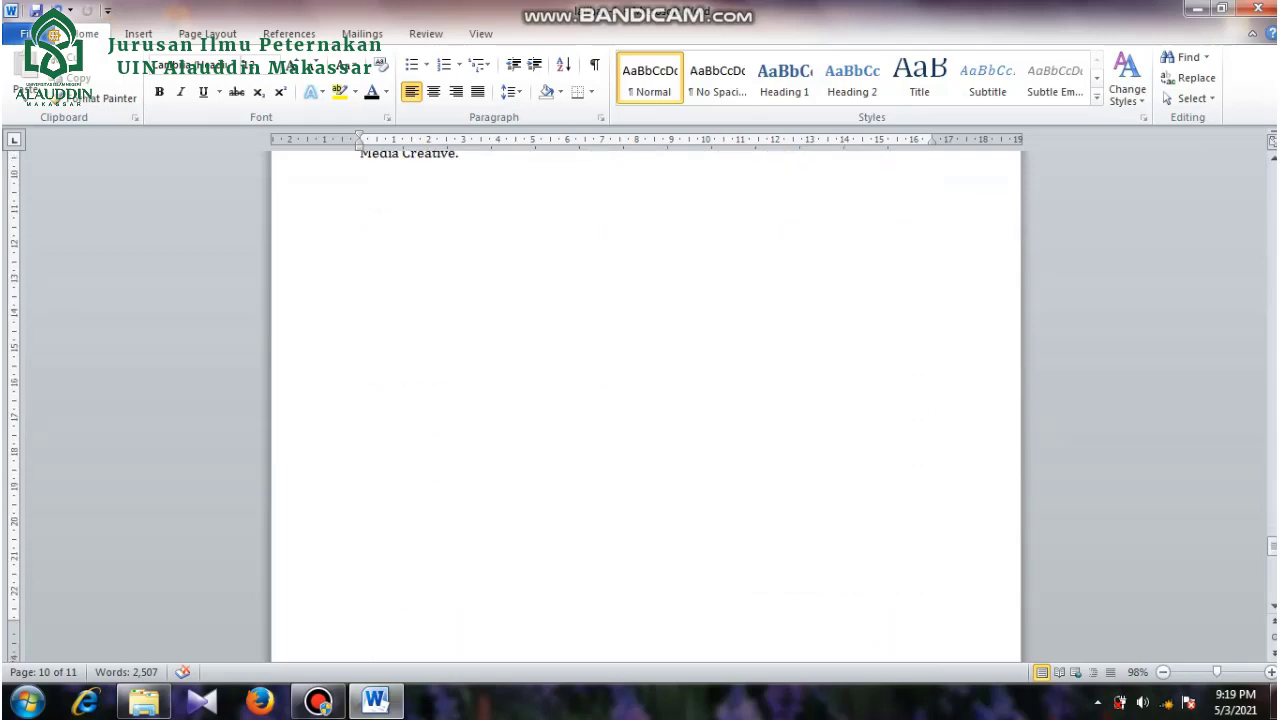
scroll(645, 420, "down", 6)
scroll(645, 420, "up", 15)
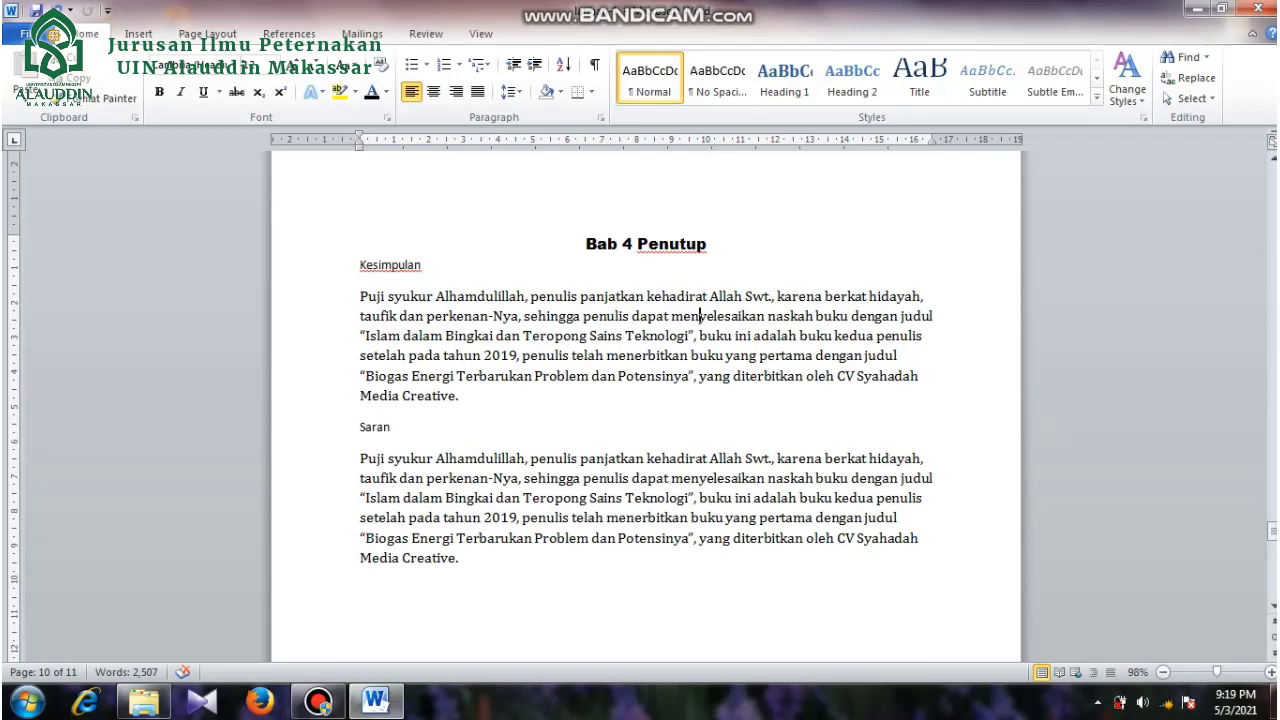
left_click(648, 245)
scroll(648, 245, "down", 5)
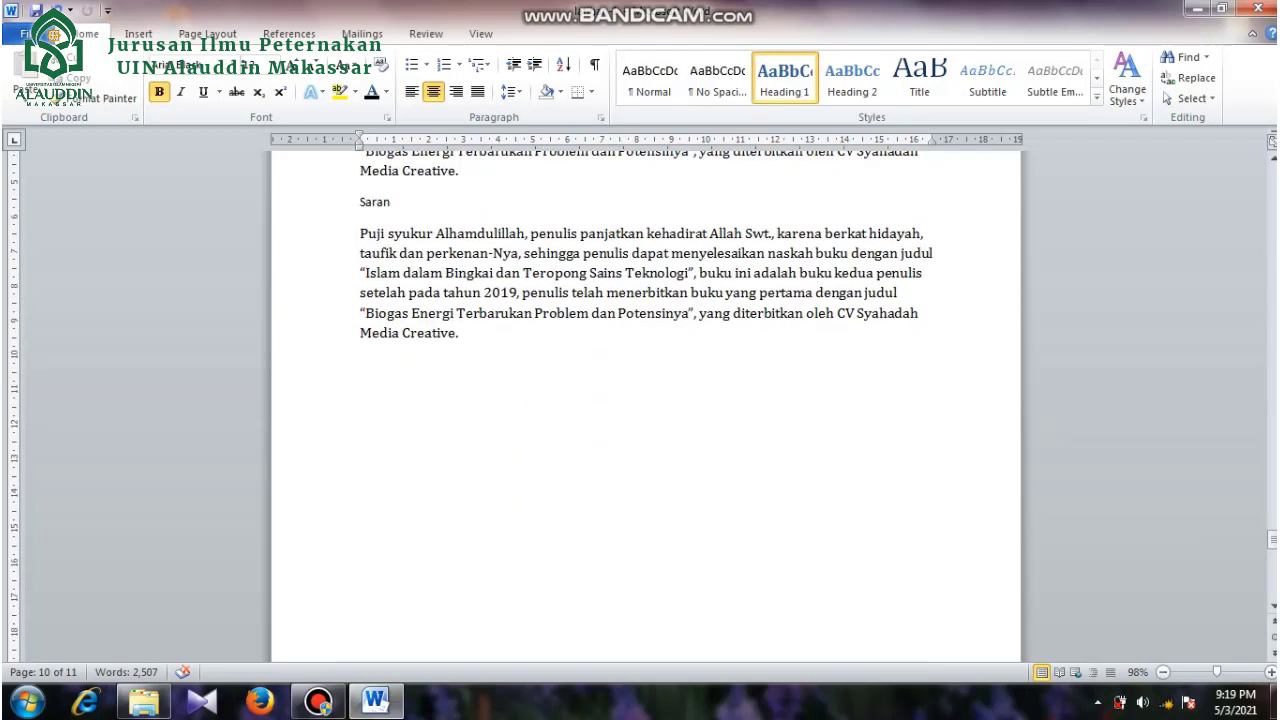
scroll(645, 420, "down", 11)
scroll(645, 420, "up", 3)
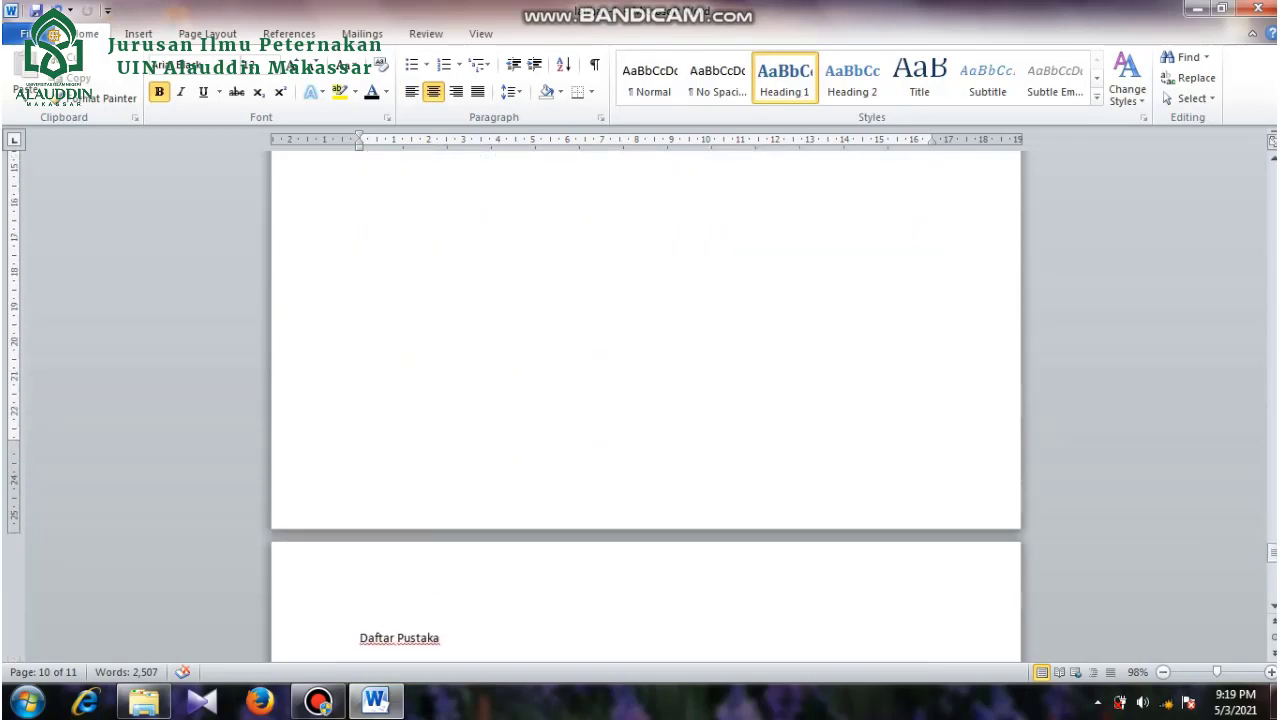
scroll(645, 400, "up", 16)
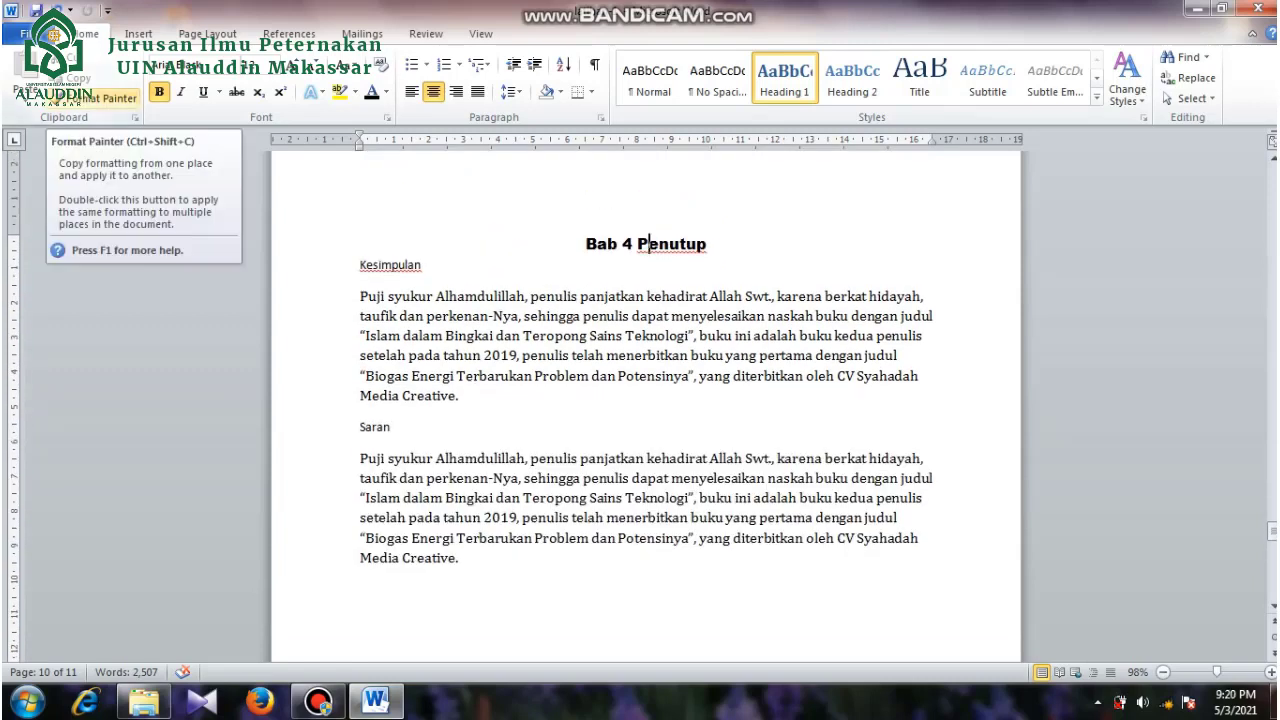
Copy the Bab 4 Penutup heading's formatting onto the Daftar Pustaka title on page 11 with Format Painter.
left_click(608, 244)
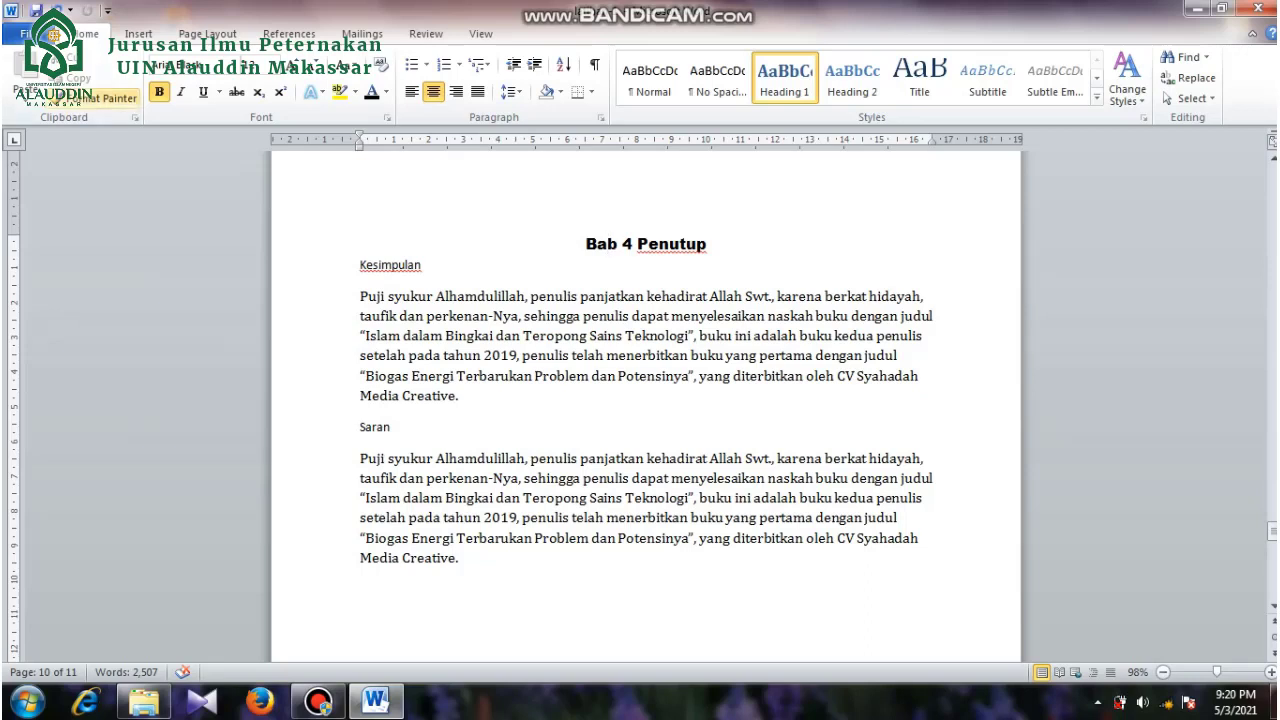
left_click(107, 98)
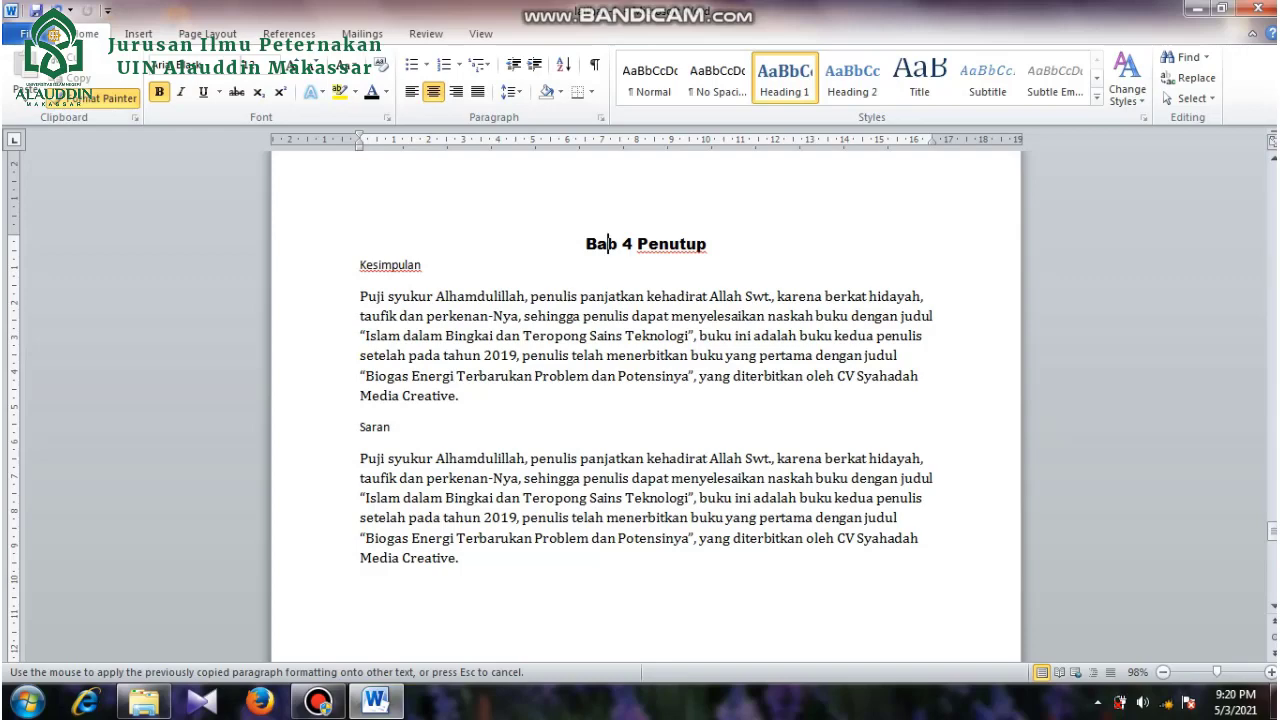
scroll(645, 400, "down", 10)
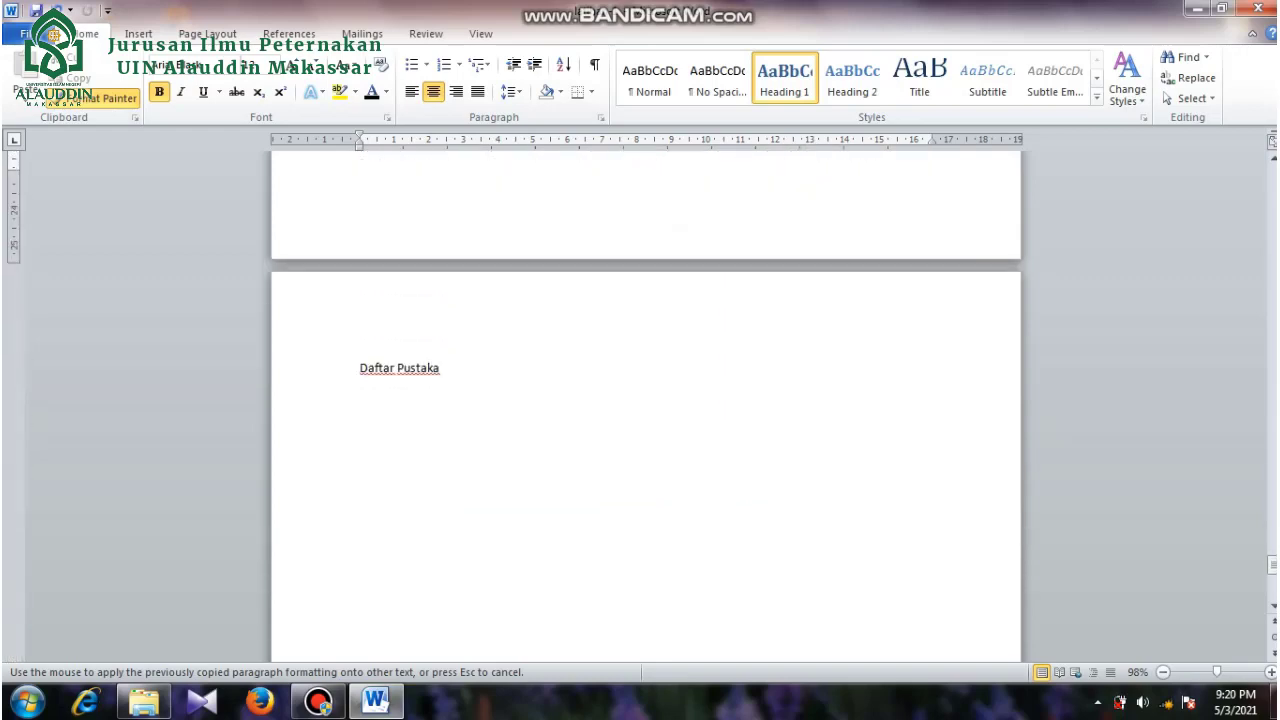
left_click_drag(442, 368, 358, 368)
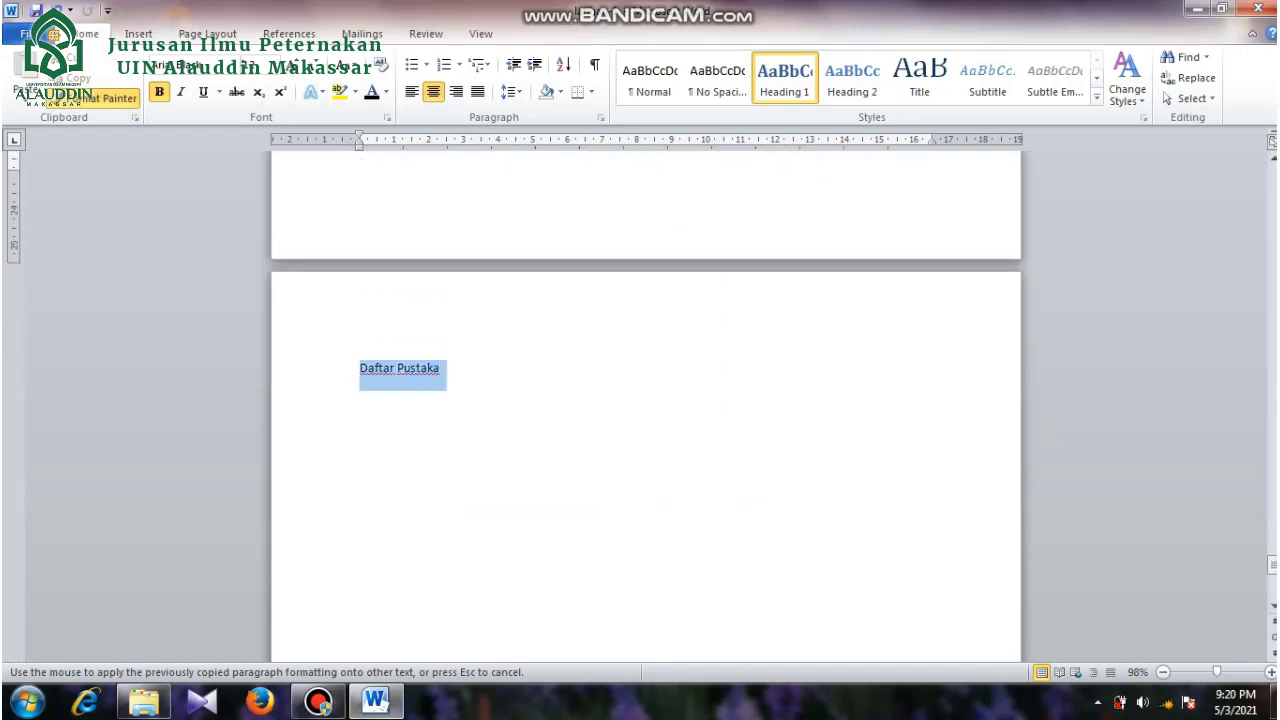
left_click(709, 371)
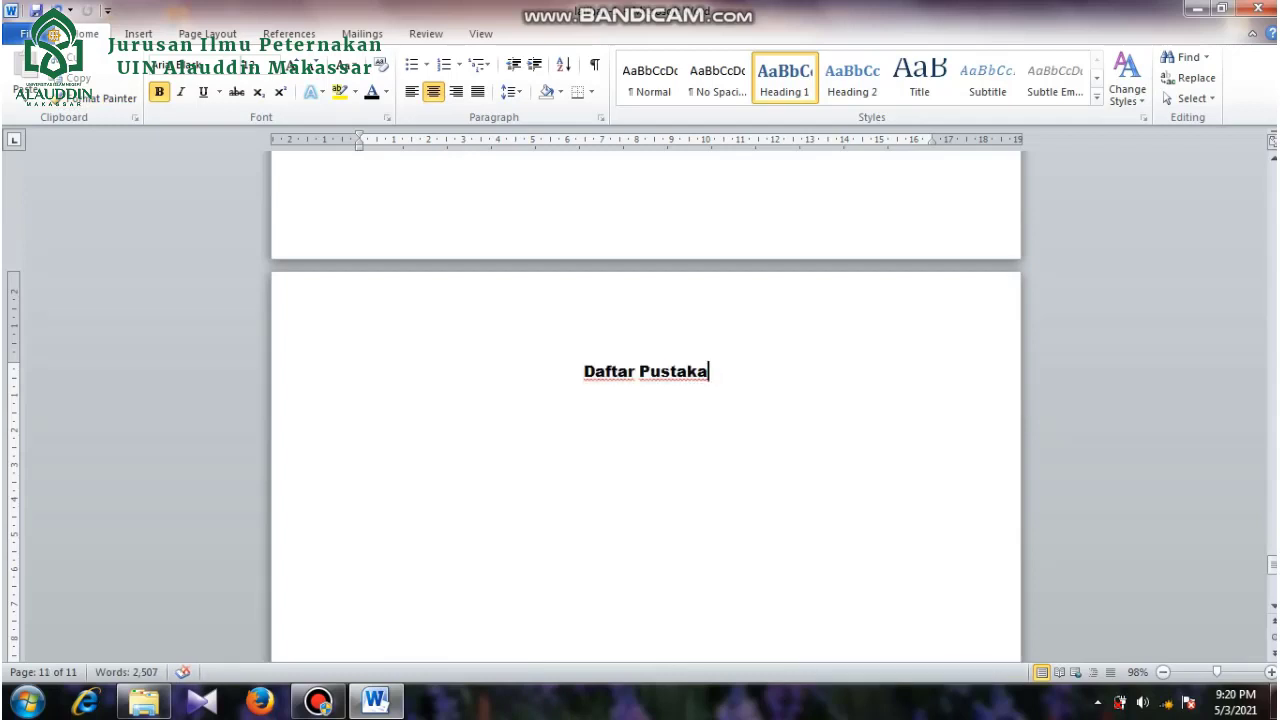
Look back through the document from Daftar Pustaka to Bab I, examining the chapter headings and the lettered sub-headings beneath them.
scroll(645, 400, "up", 5)
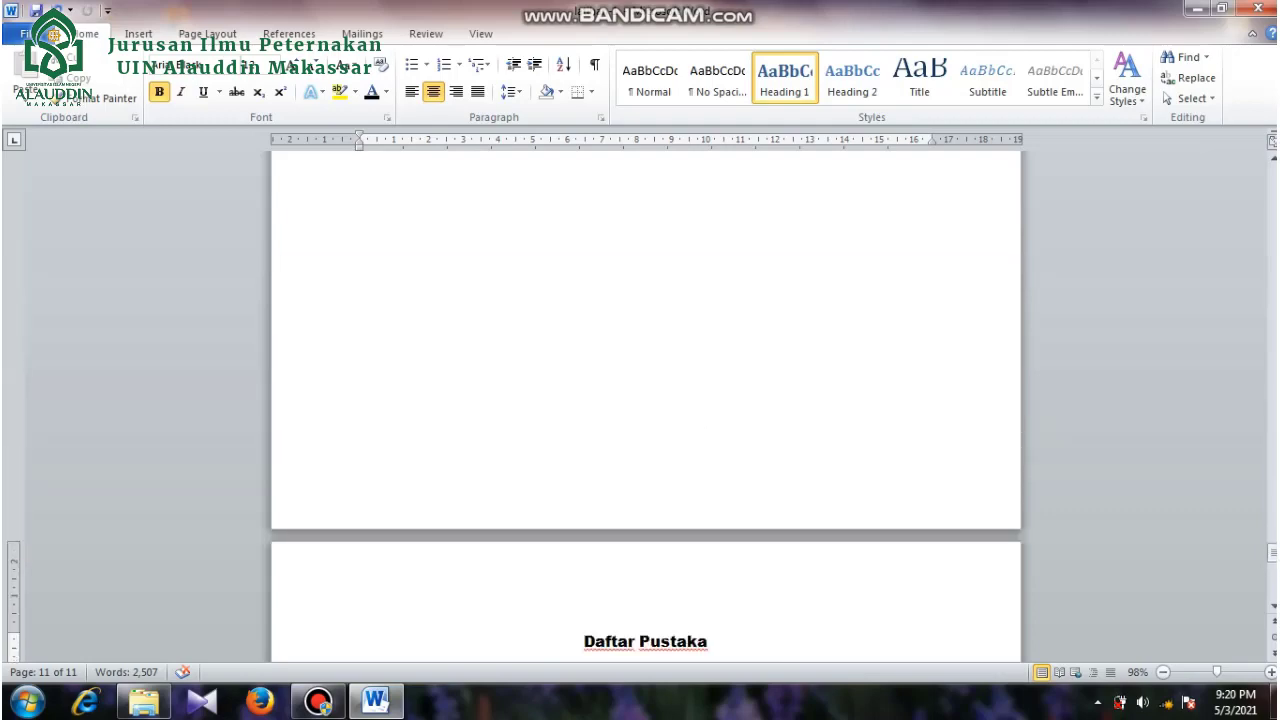
scroll(645, 400, "up", 15)
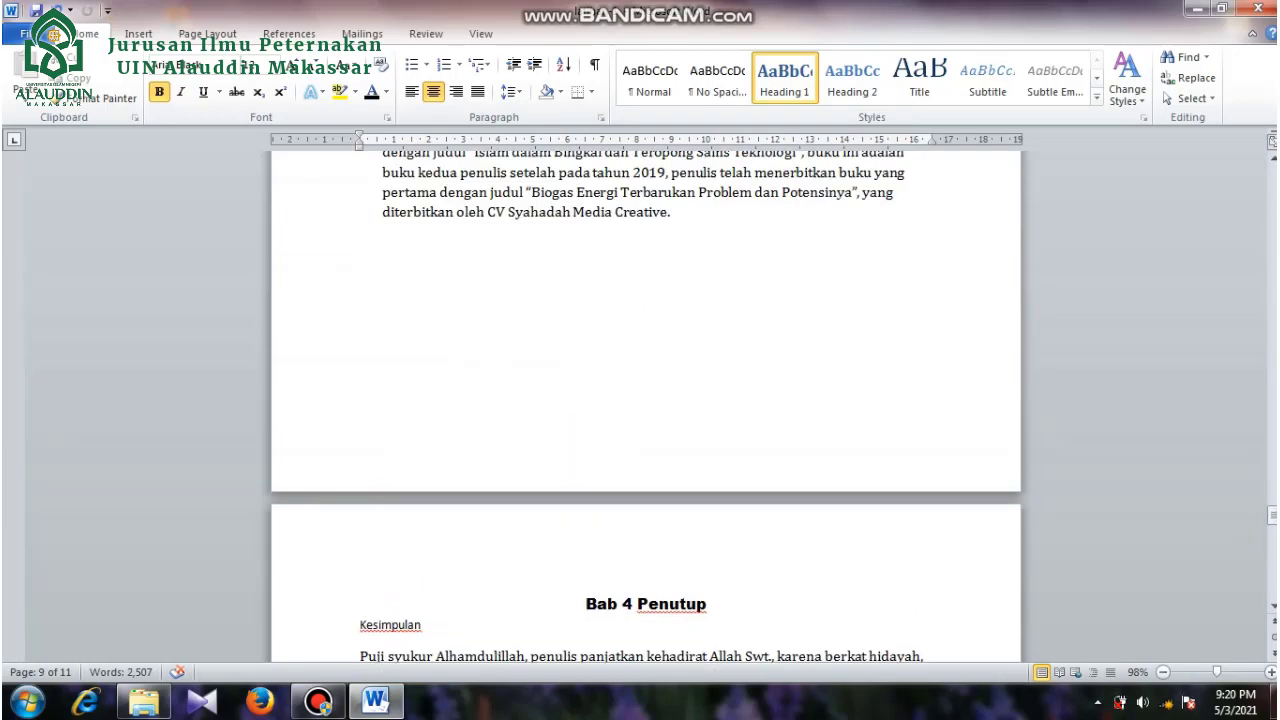
scroll(645, 400, "up", 7)
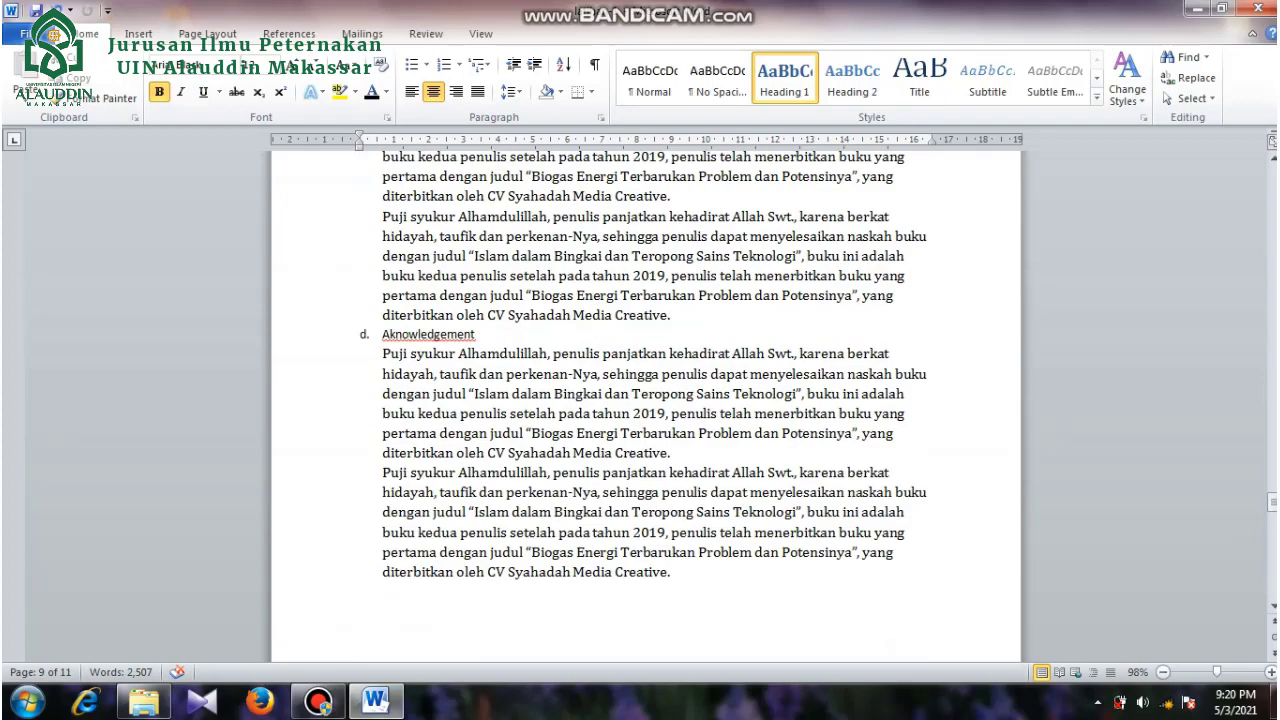
scroll(645, 400, "up", 10)
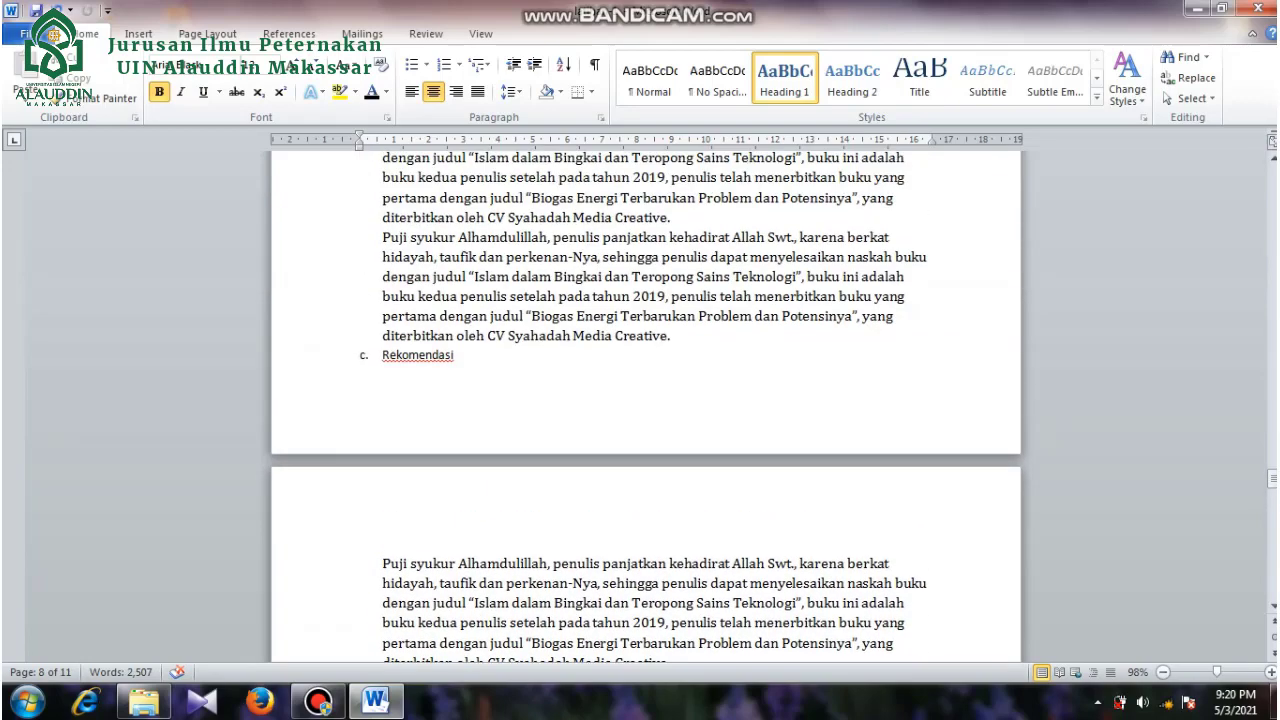
scroll(645, 400, "up", 10)
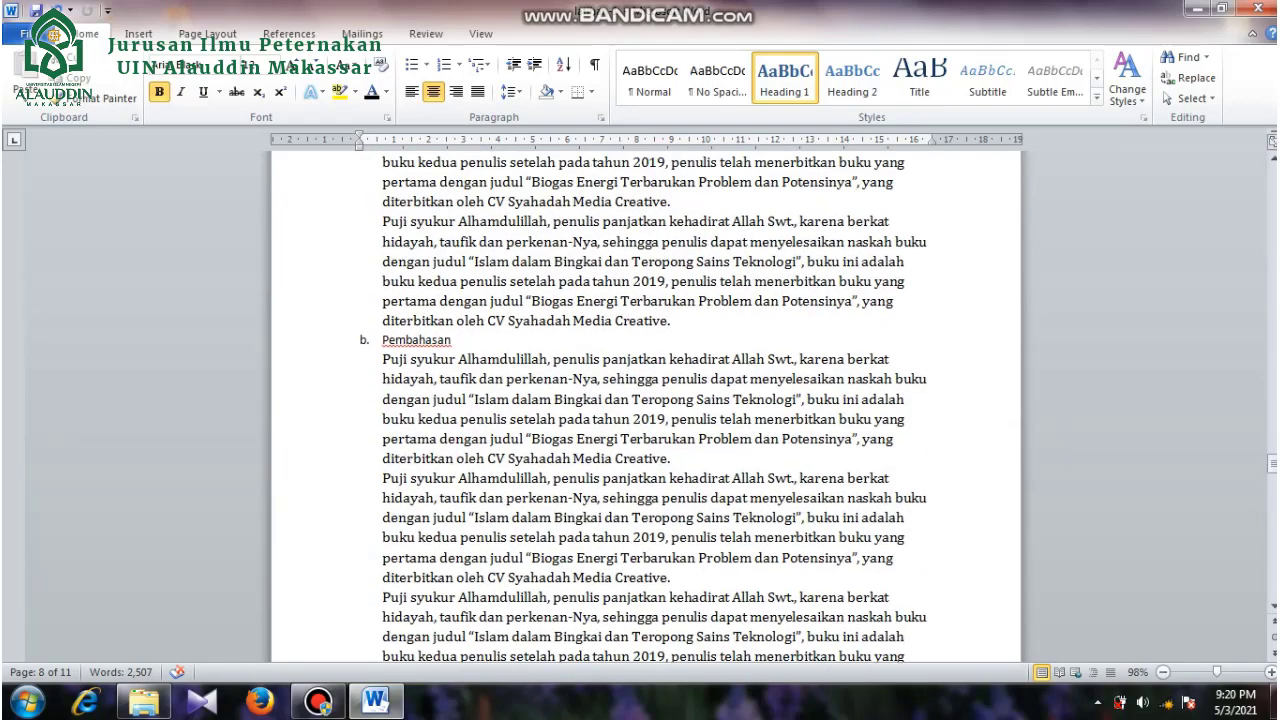
scroll(645, 400, "up", 4)
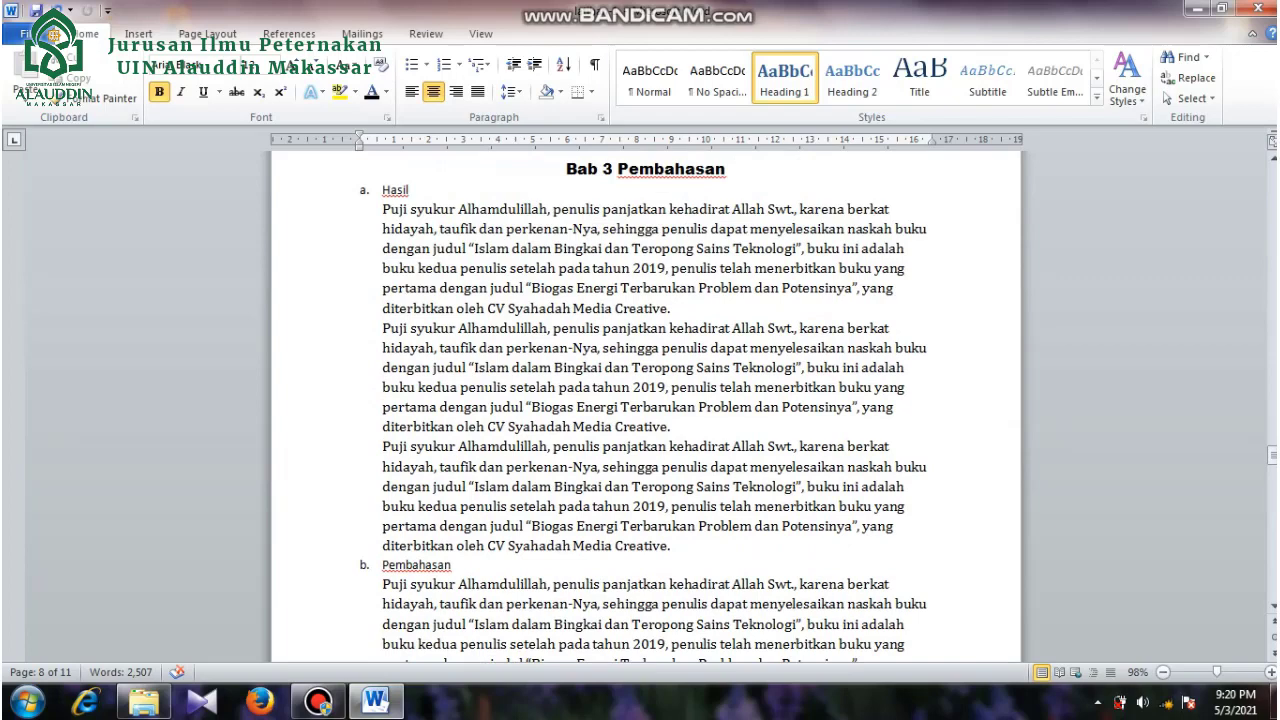
scroll(645, 400, "up", 3)
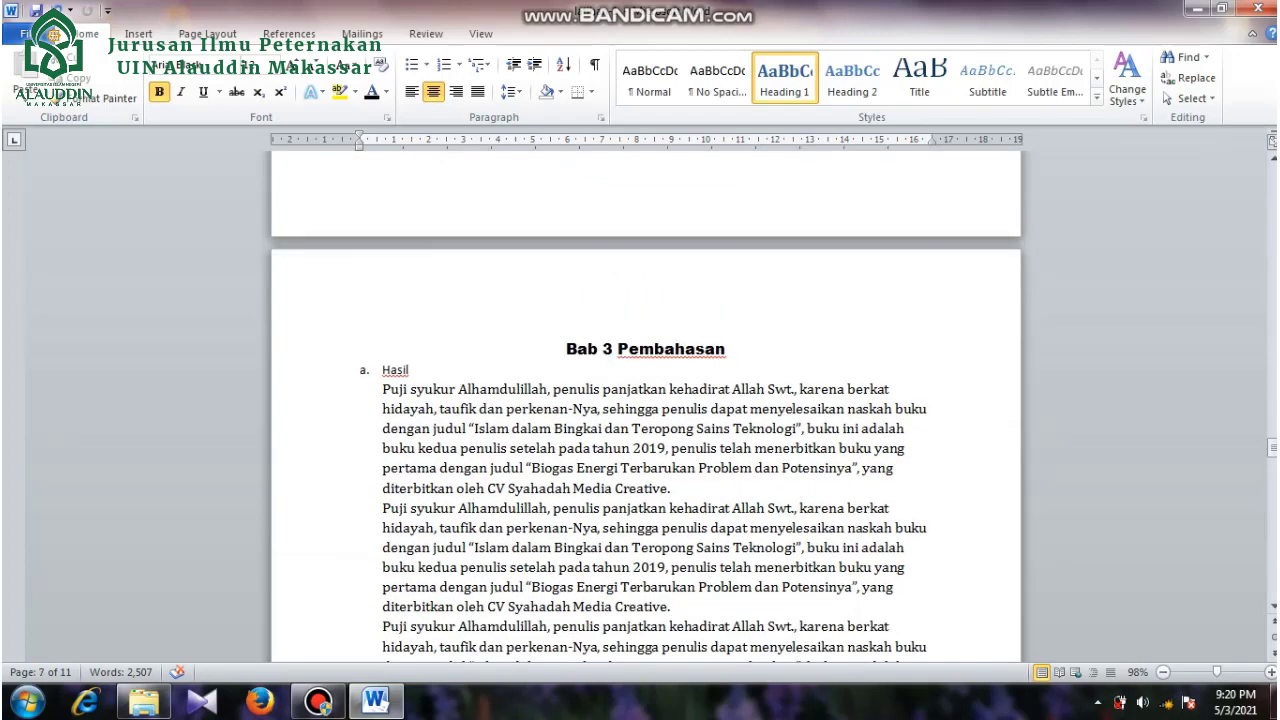
scroll(645, 400, "up", 7)
scroll(645, 400, "up", 15)
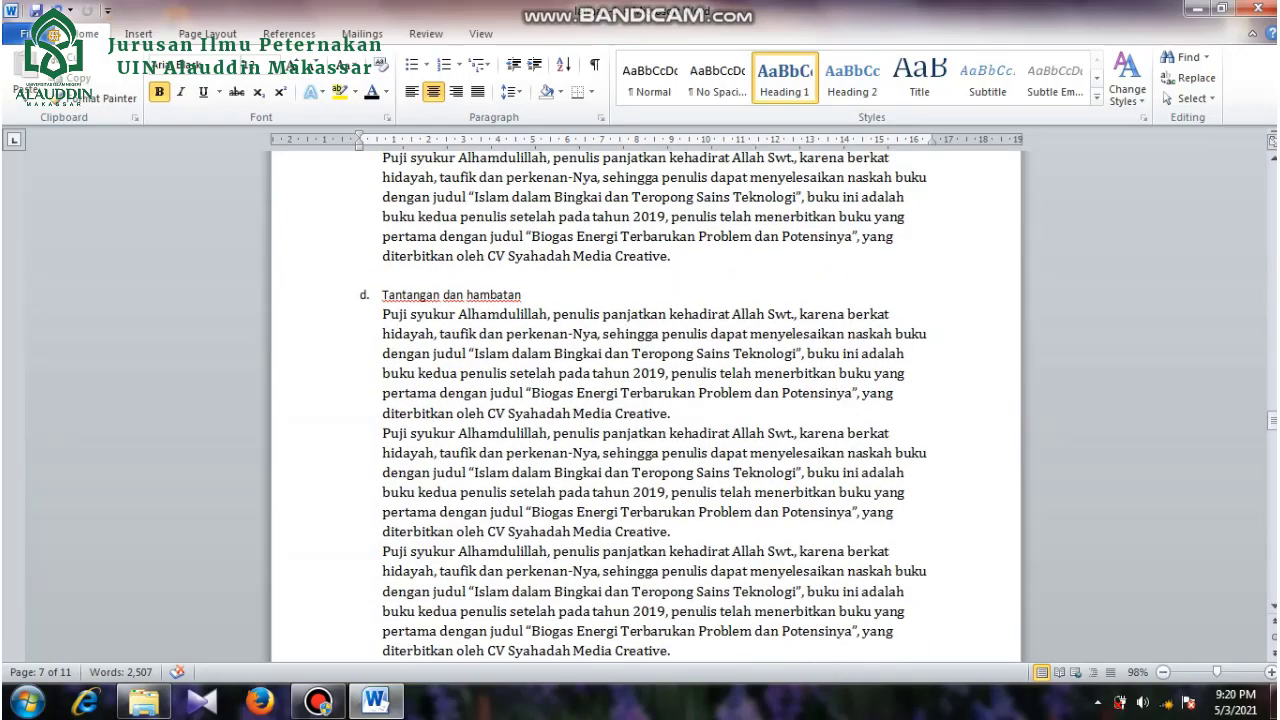
scroll(645, 400, "up", 4)
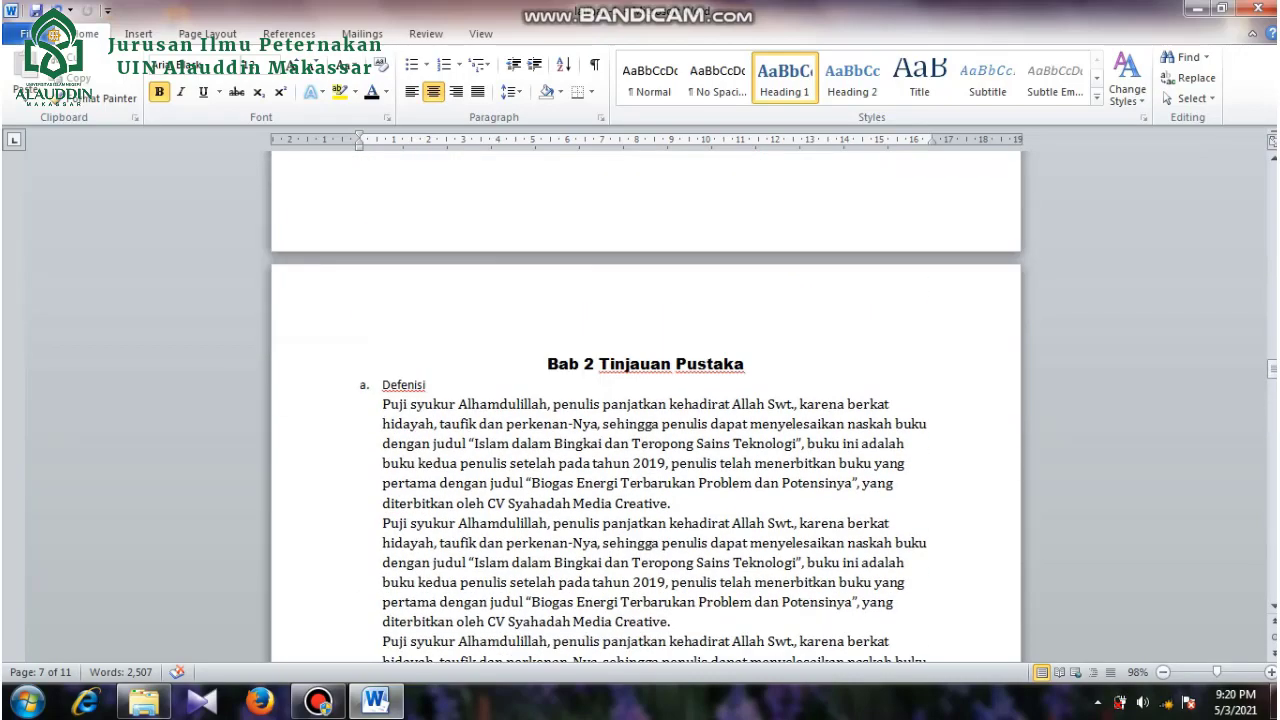
scroll(645, 400, "up", 18)
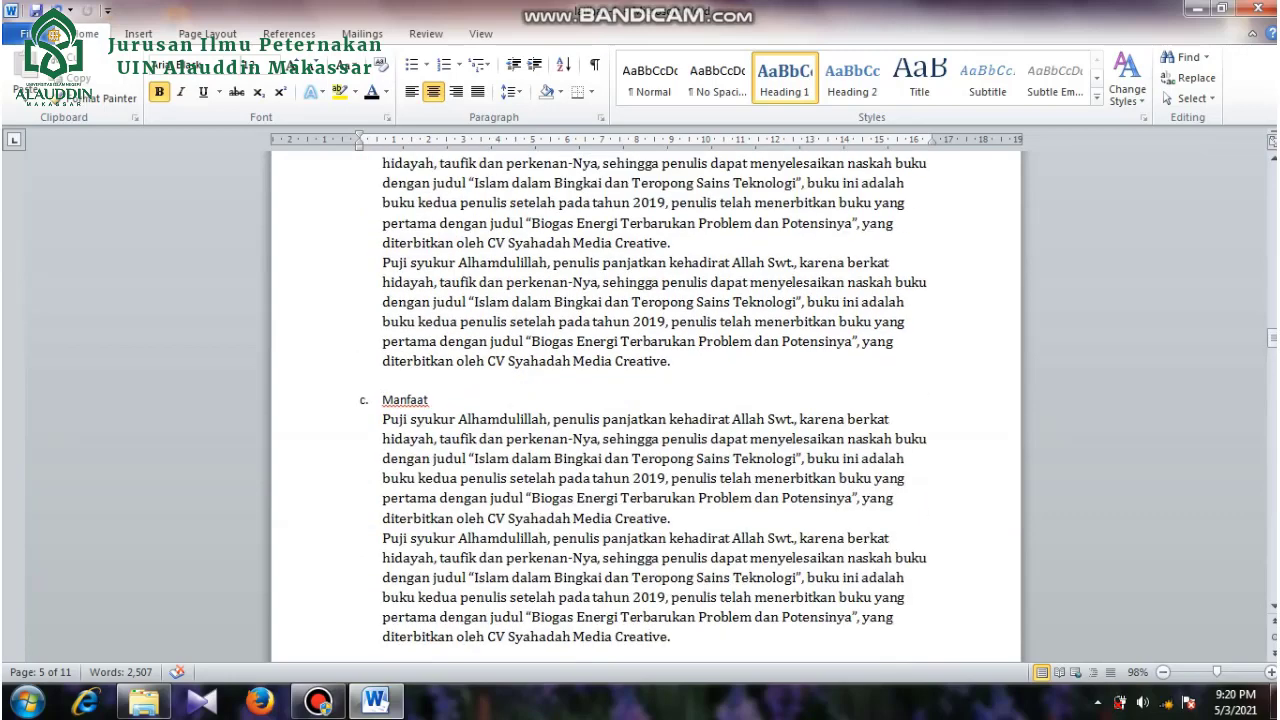
scroll(645, 400, "up", 7)
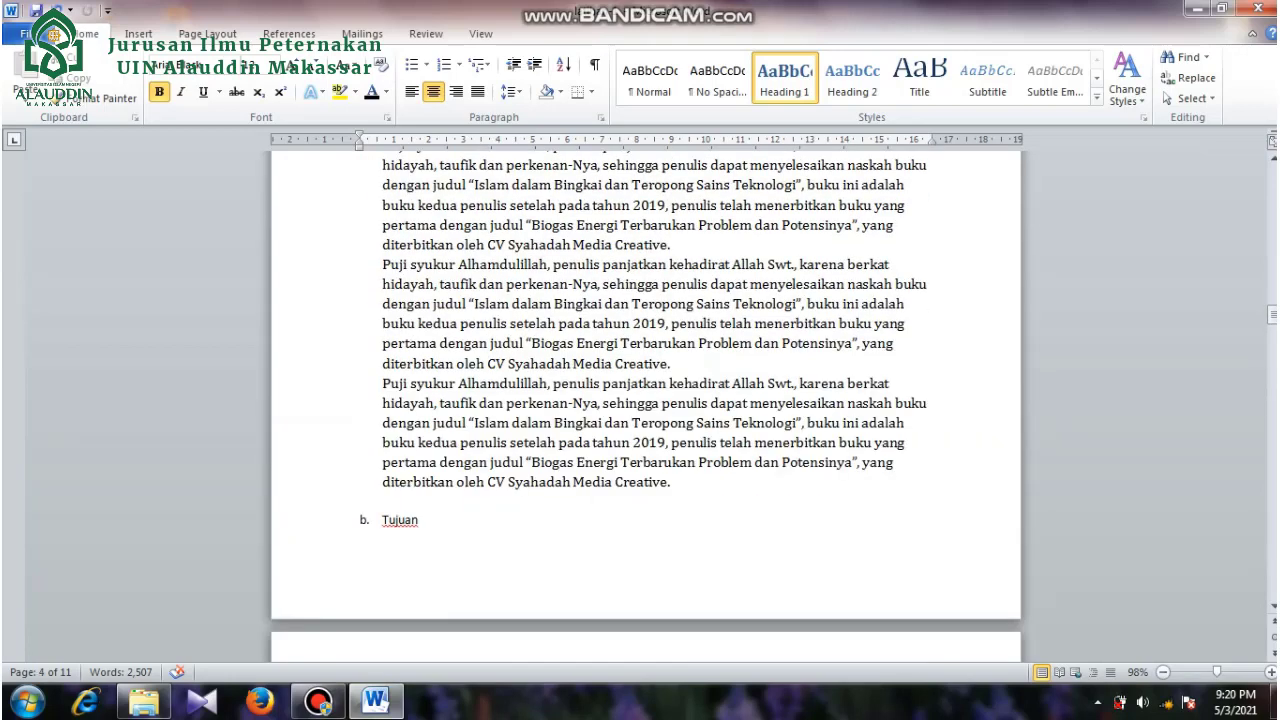
Insert empty lines after the last Latar Belakang paragraph on page 4 to push the Tujuan sub-heading onto the next page.
left_click(672, 482)
key("Return")
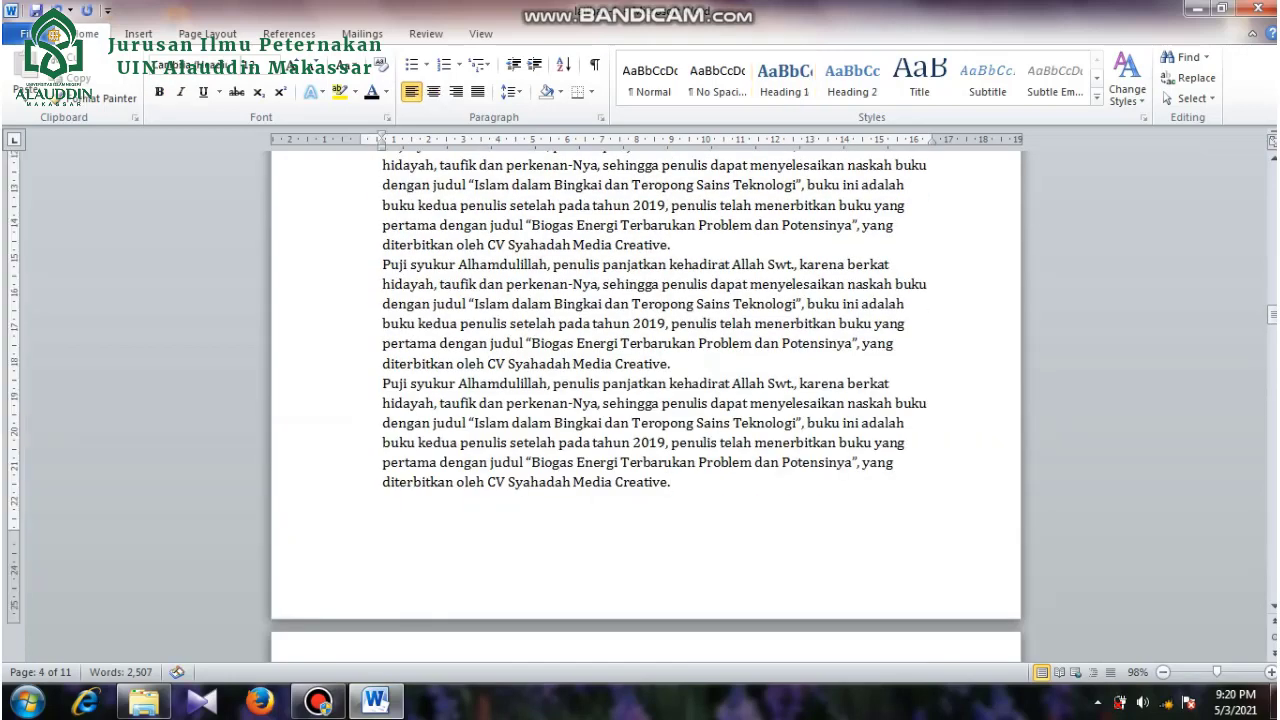
key("ctrl+v")
key("ctrl+v")
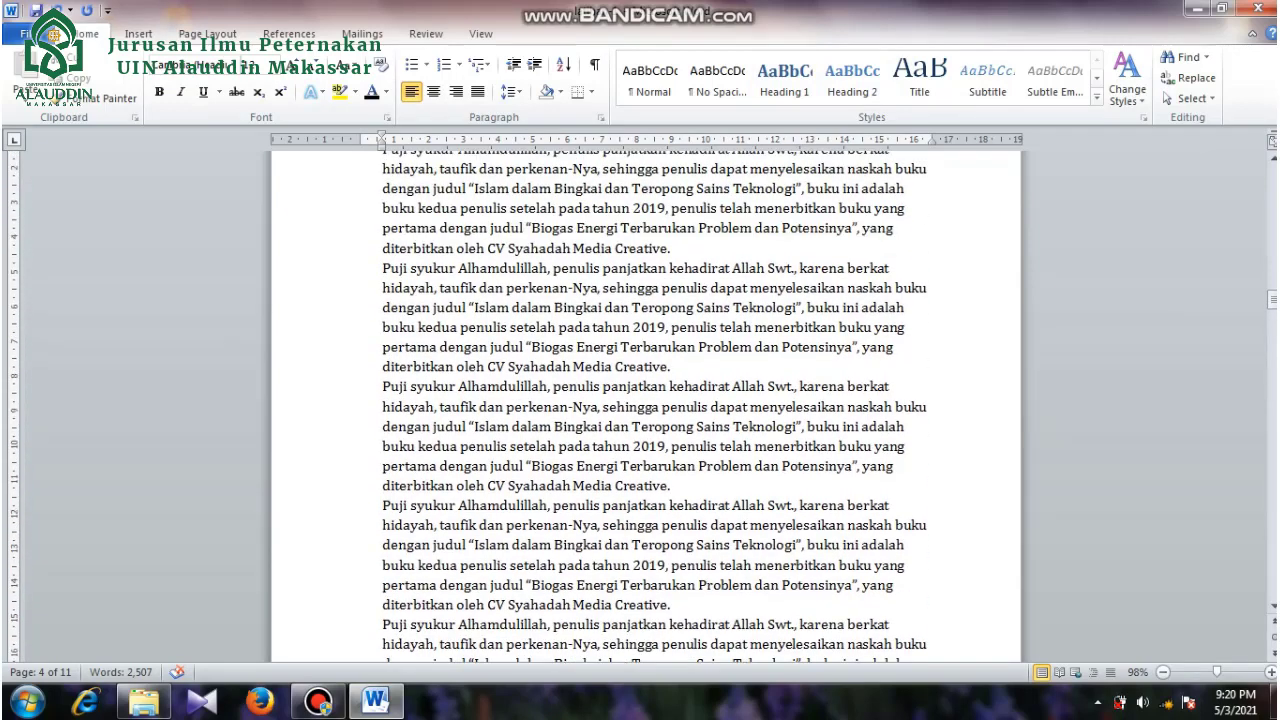
Apply the Heading 2 style to the Latar Belakang sub-heading under Bab I Pendahuluan and colour its text black.
scroll(645, 400, "up", 2)
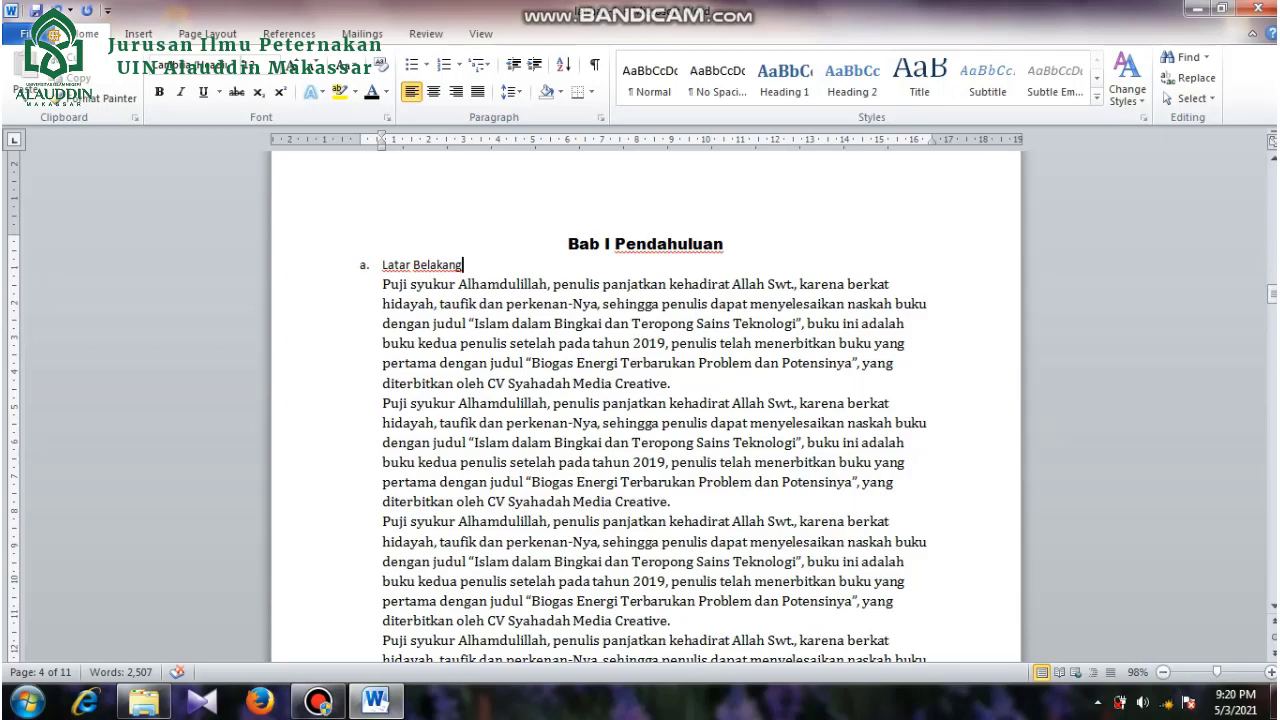
key("shift+Home")
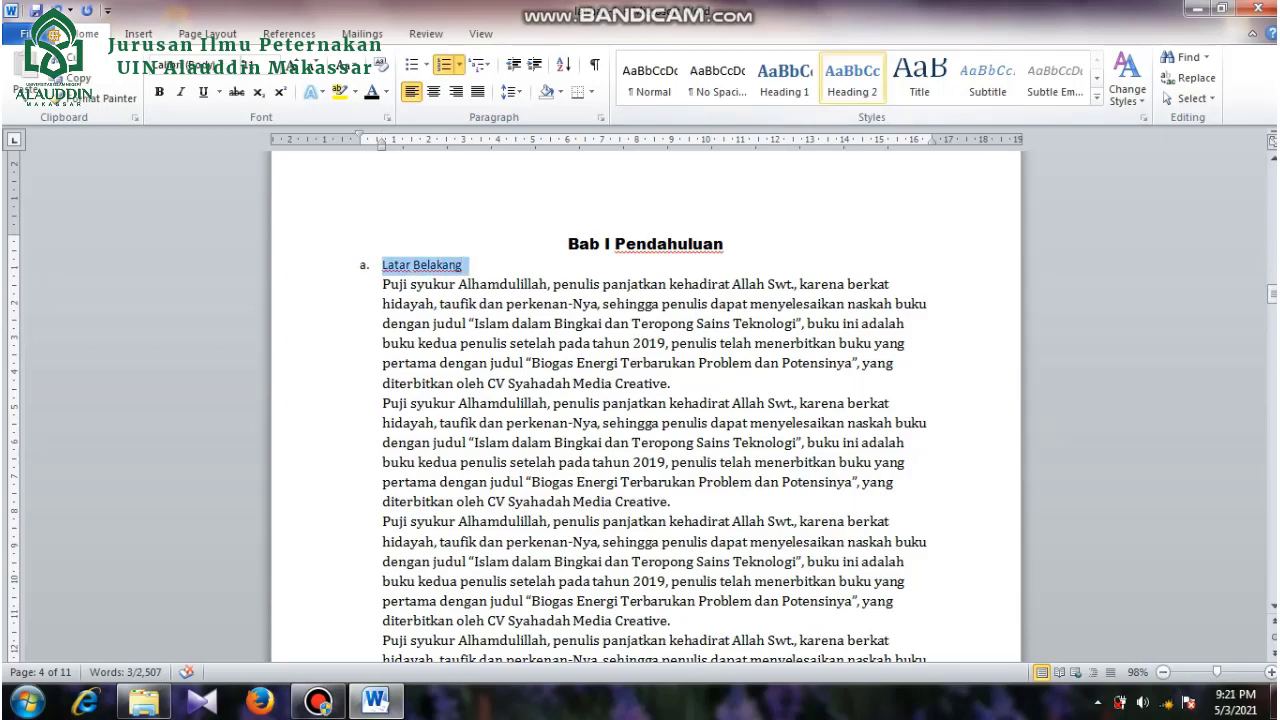
left_click(852, 78)
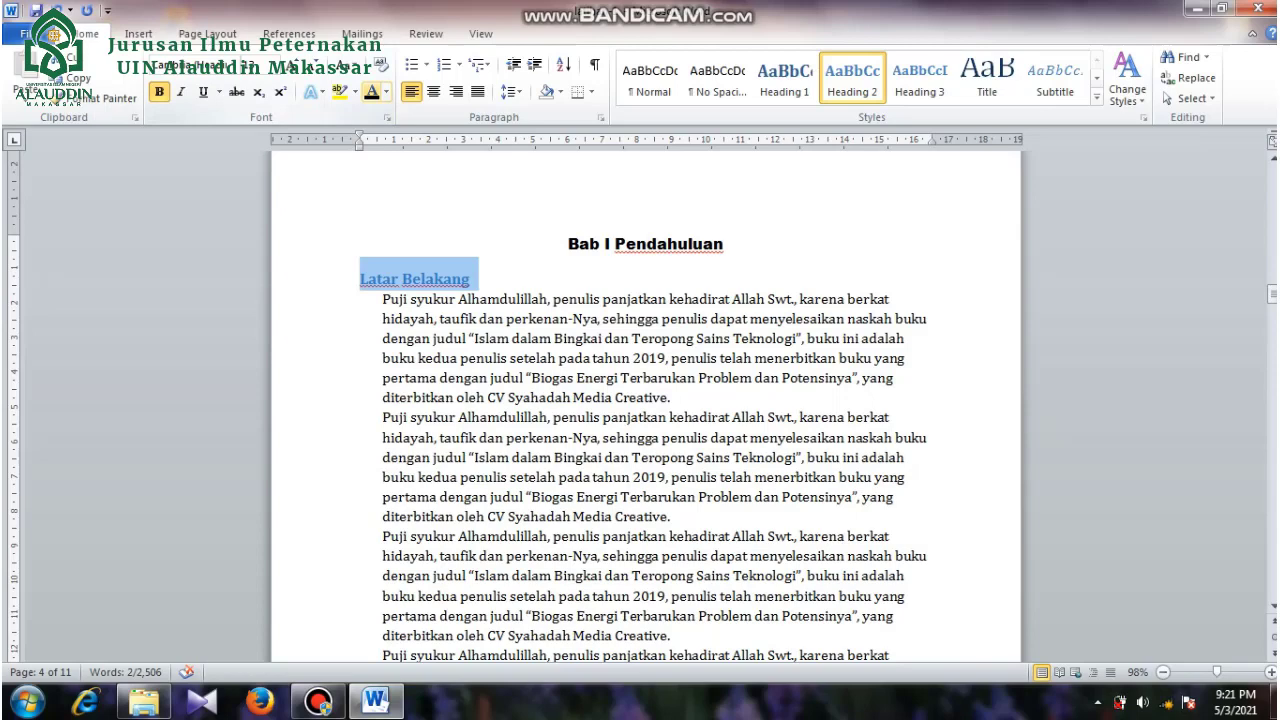
left_click(371, 91)
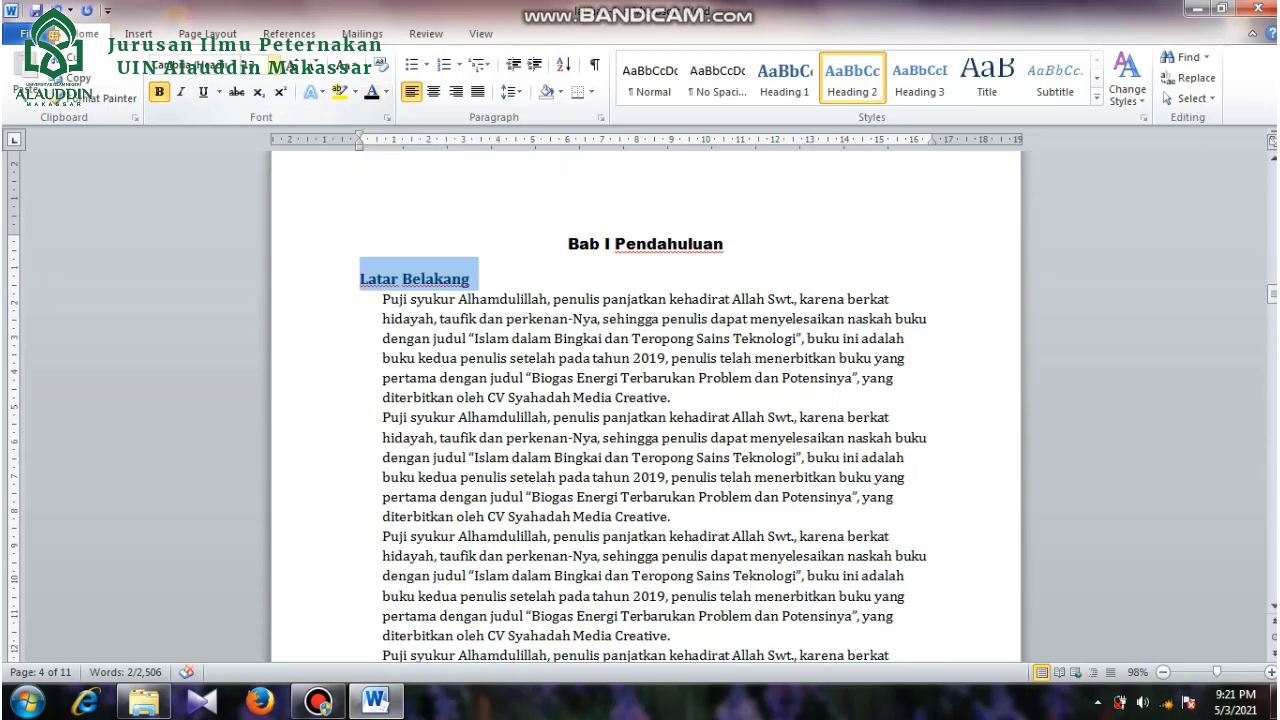
Set the Latar Belakang sub-heading's font to Arial Black at size 12.
left_click(275, 65)
left_click(252, 149)
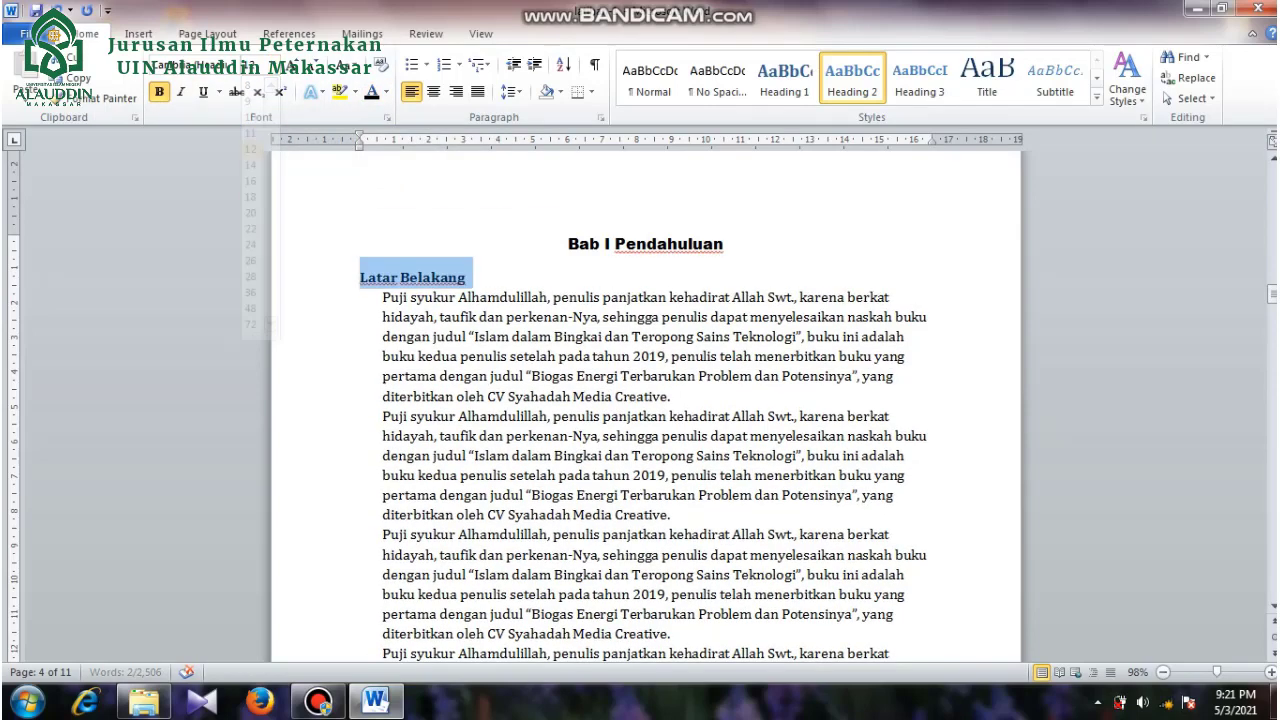
left_click(236, 65)
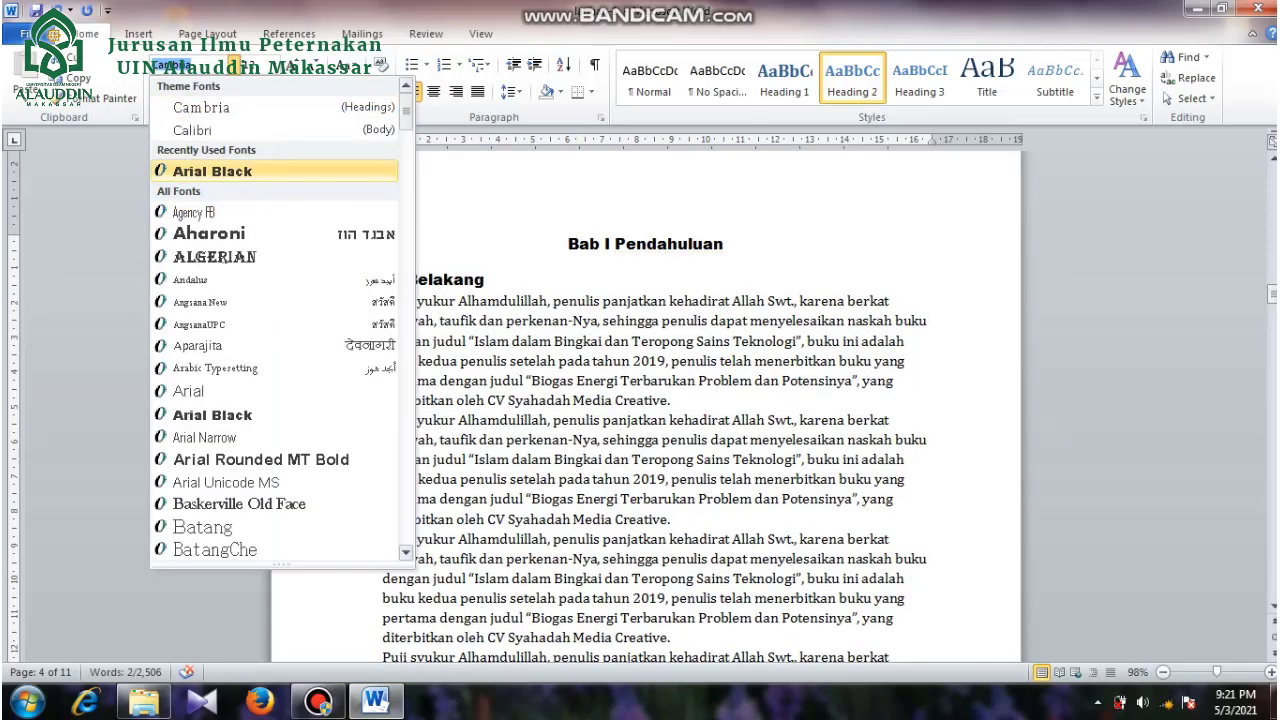
left_click(212, 171)
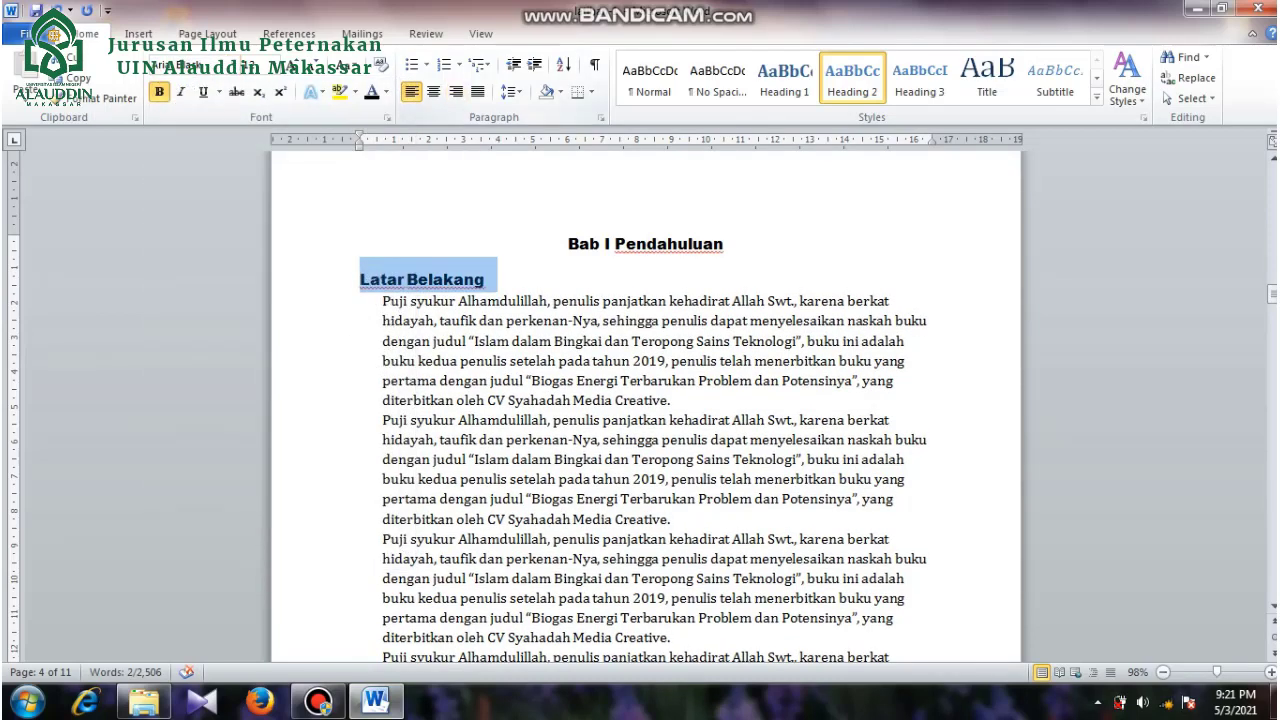
Number the Latar Belakang sub-heading with the capital-letter A. B. C. format.
left_click(459, 65)
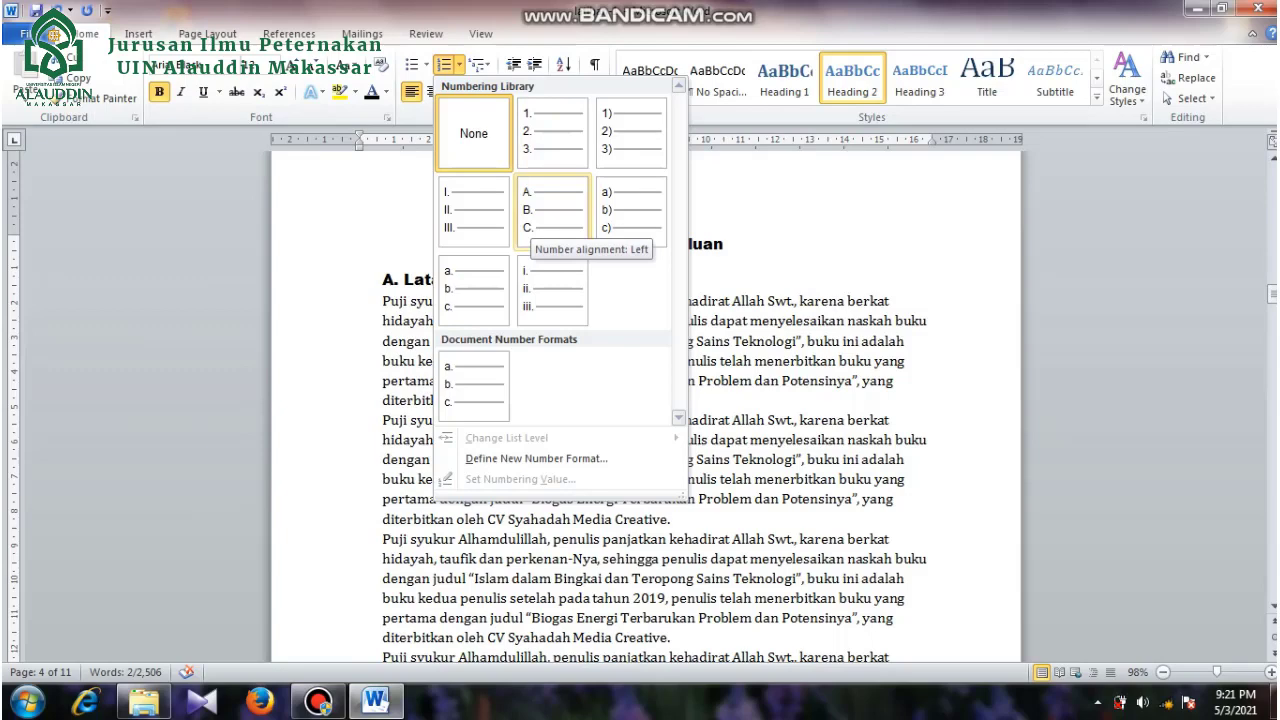
left_click(552, 212)
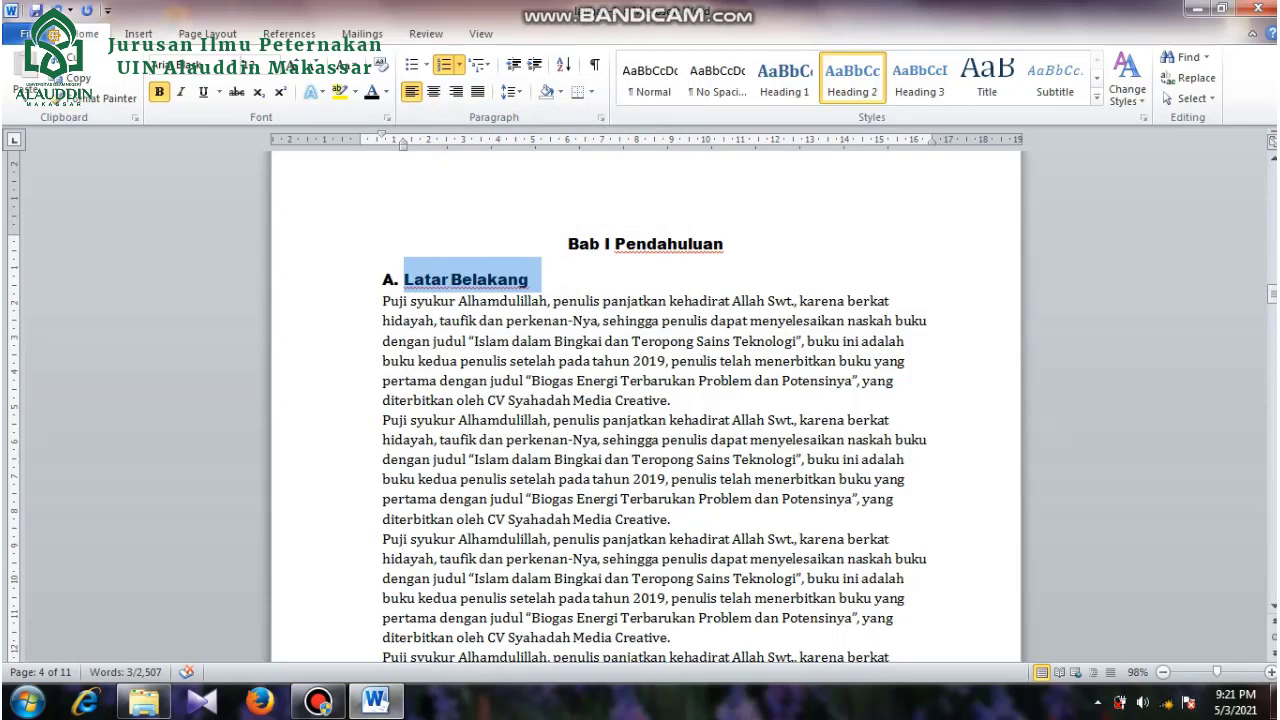
left_click(465, 280)
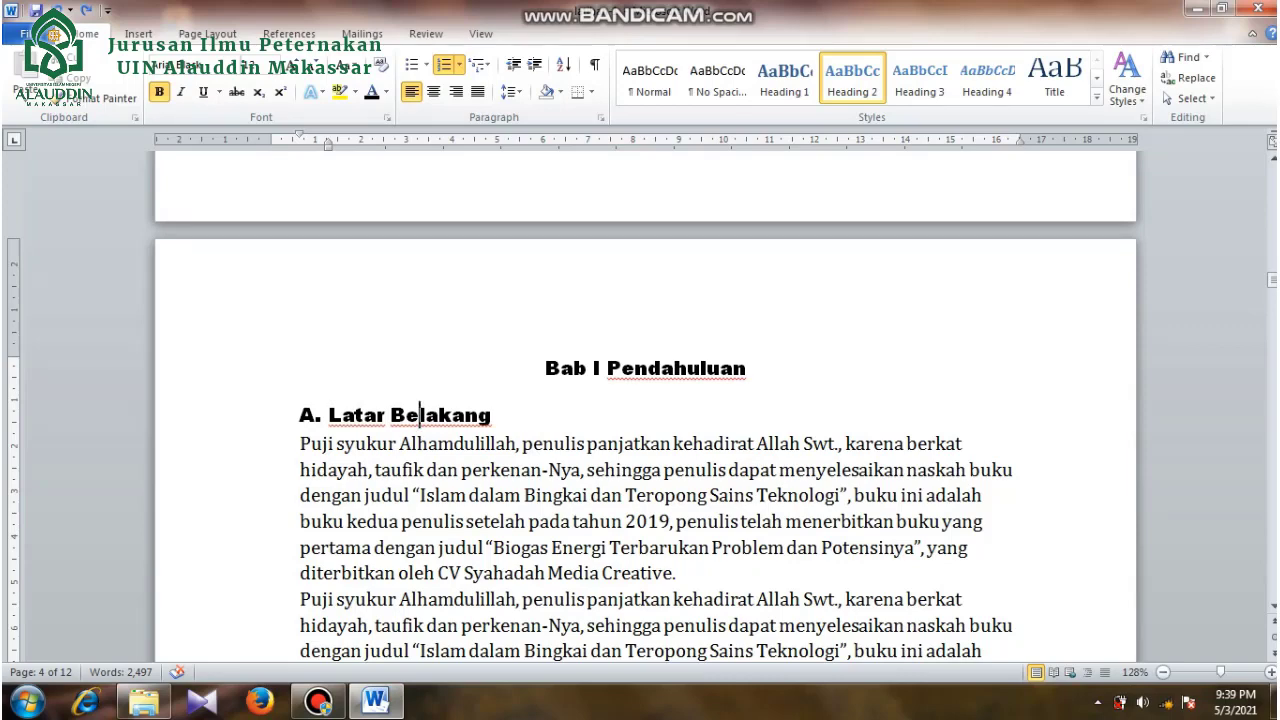
Copy the Latar Belakang sub-heading's formatting onto the Tujuan sub-heading on page 5 with Format Painter.
left_click(466, 415)
left_click(440, 415)
left_click(106, 98)
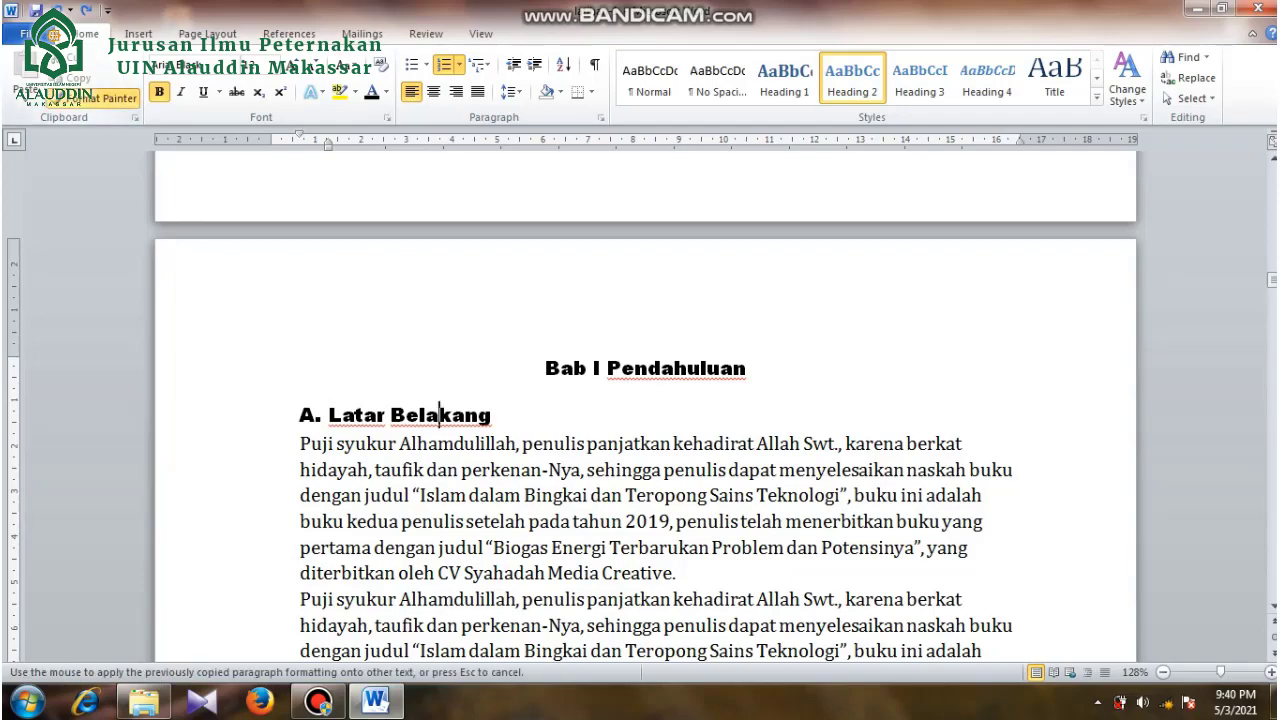
scroll(645, 406, "down", 5)
scroll(645, 406, "down", 8)
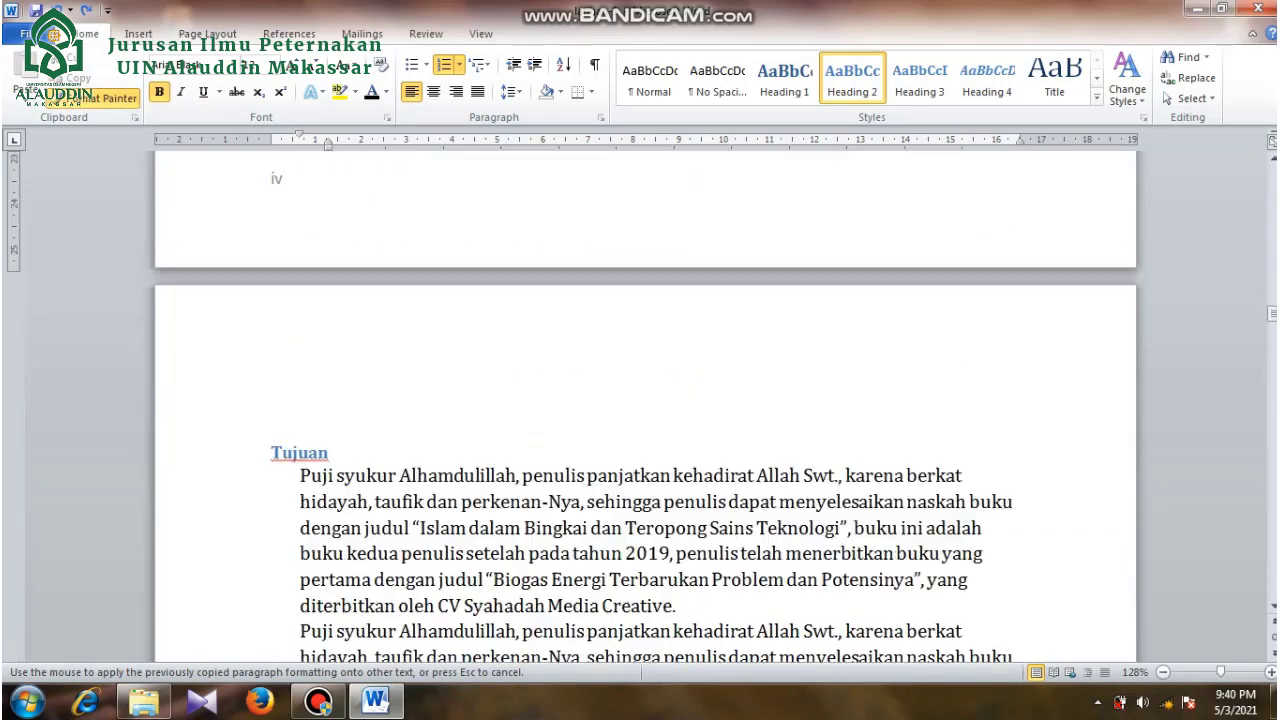
left_click_drag(330, 453, 268, 454)
scroll(645, 406, "down", 4)
scroll(645, 406, "up", 3)
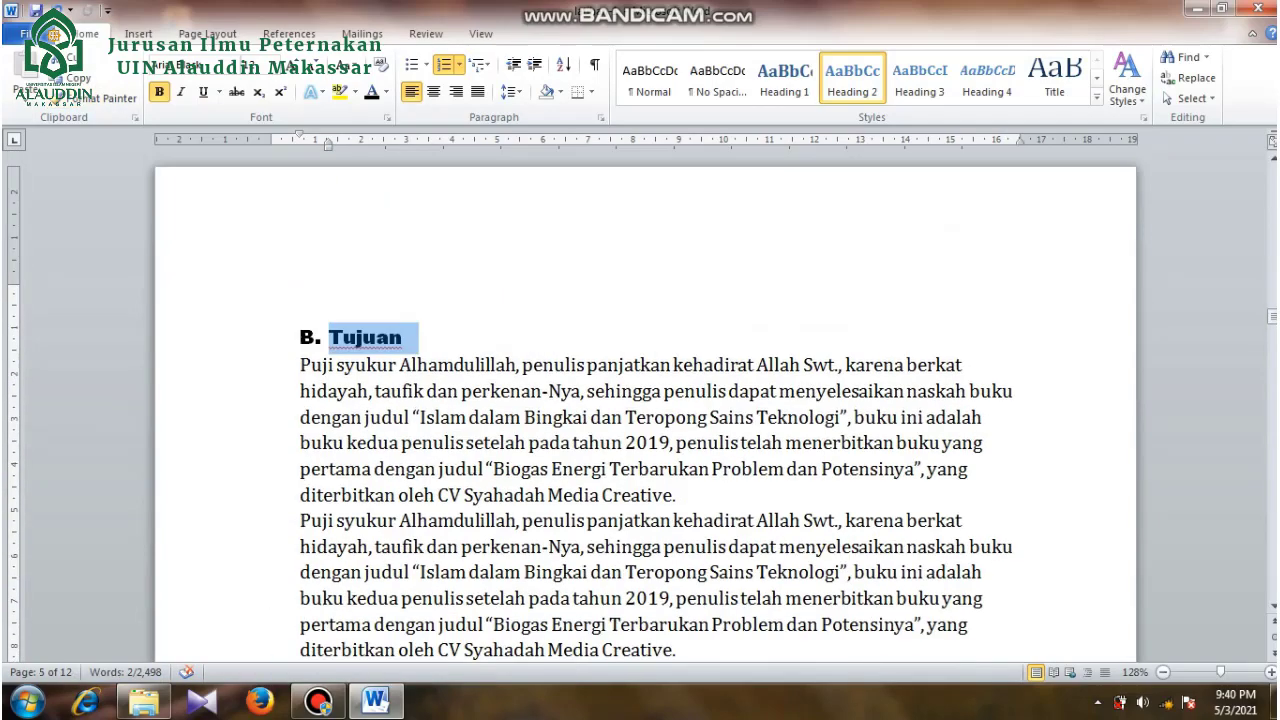
Copy the Tujuan sub-heading's formatting onto the Manfaat sub-heading on page 5 with Format Painter.
left_click(359, 338)
left_click(105, 98)
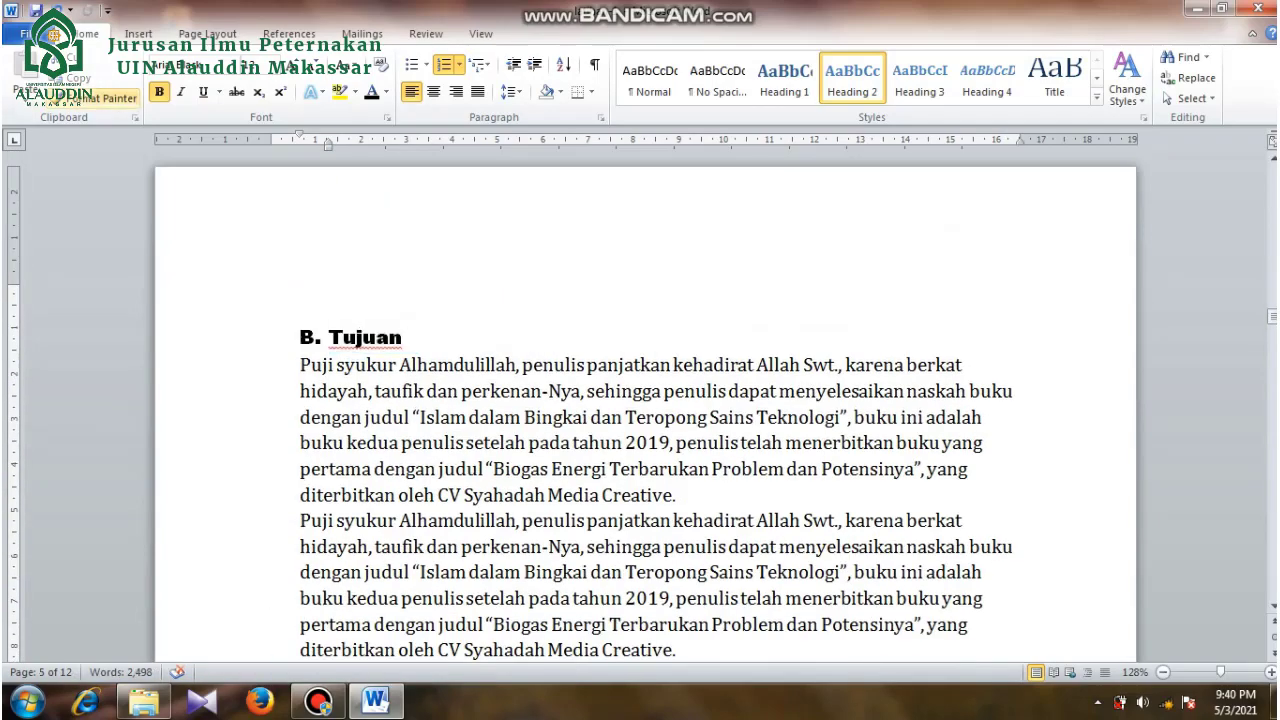
scroll(645, 406, "down", 6)
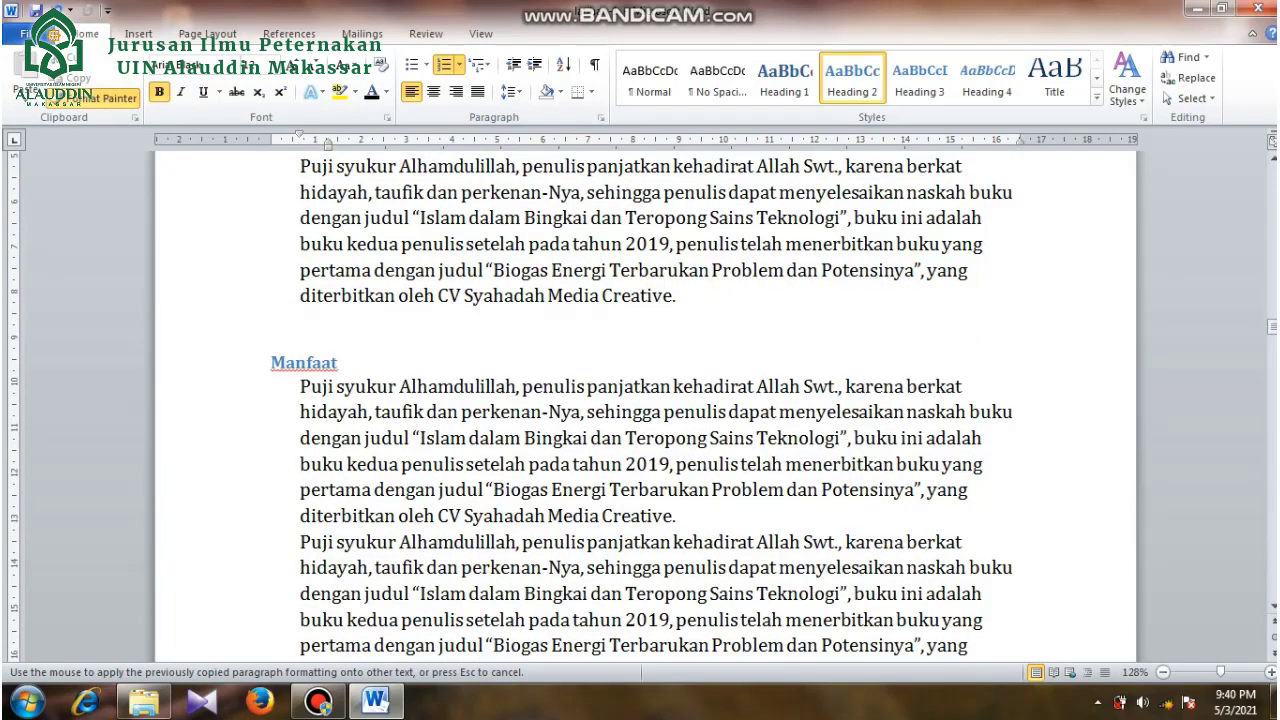
left_click_drag(338, 362, 269, 362)
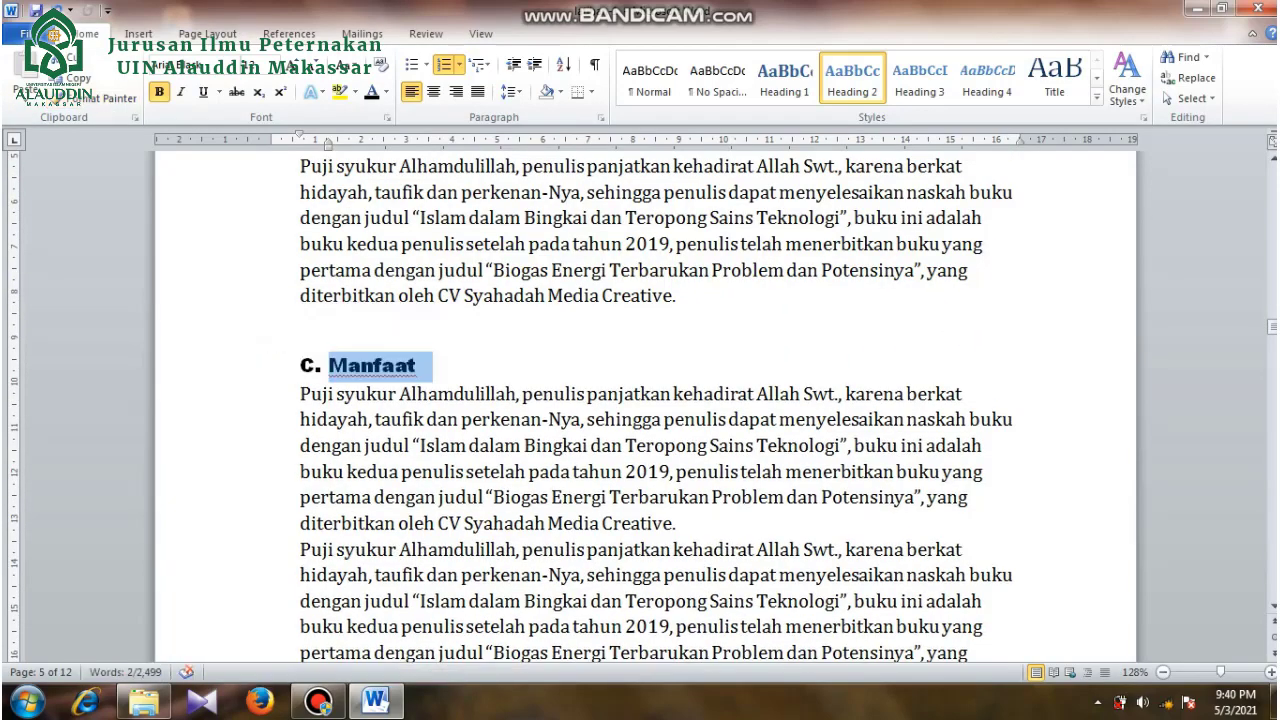
left_click(417, 366)
Look through the pages between the Manfaat sub-heading and Bab 2 Tinjauan Pustaka for the next sub-heading to format.
scroll(645, 406, "down", 3)
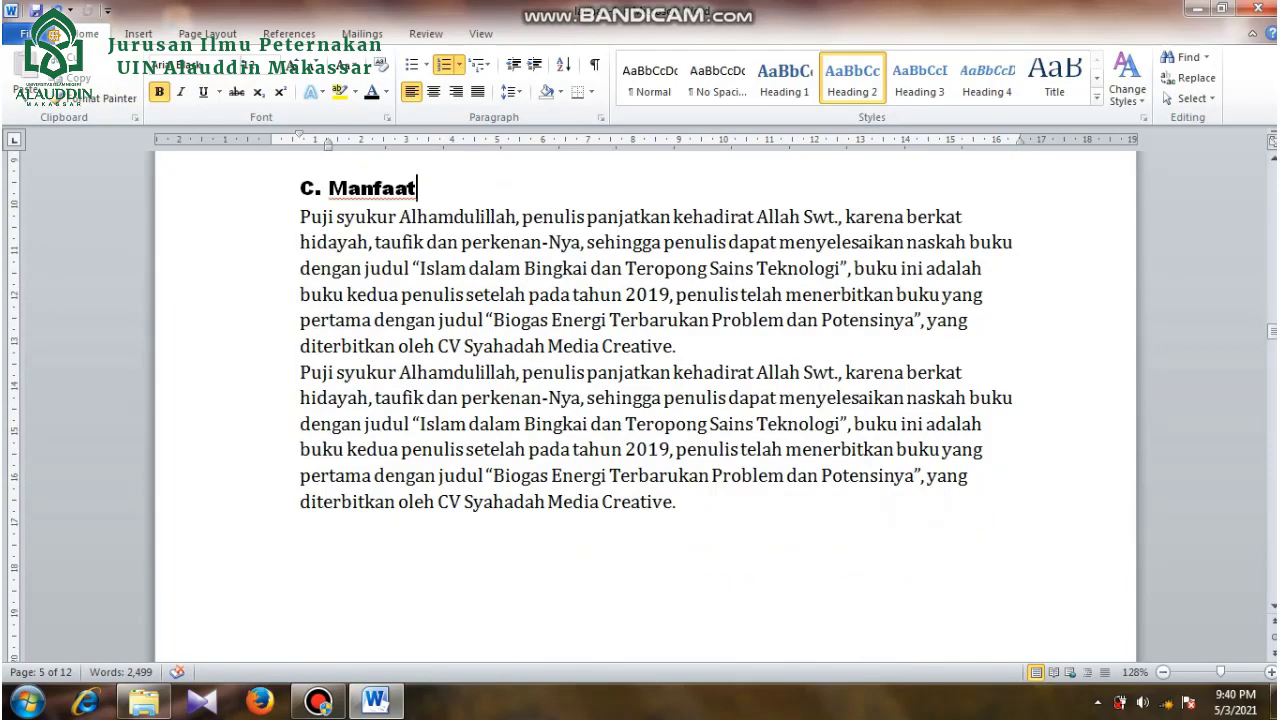
scroll(645, 406, "up", 10)
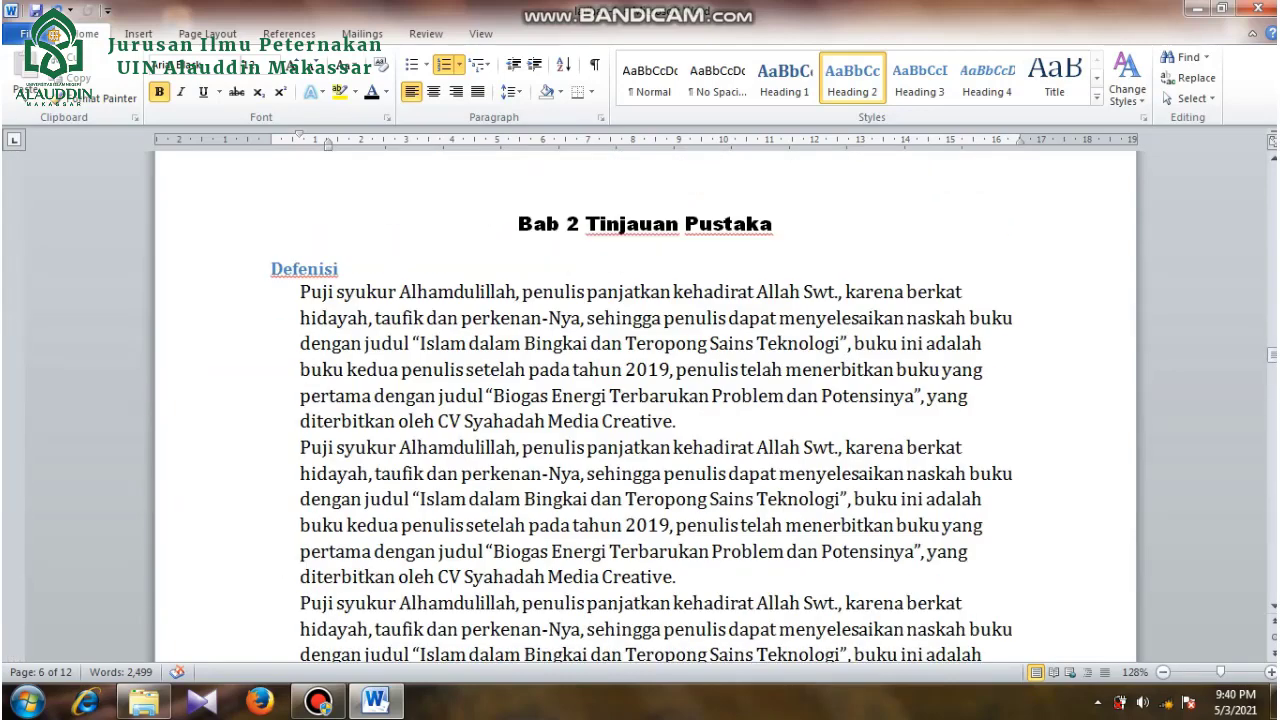
scroll(645, 406, "up", 3)
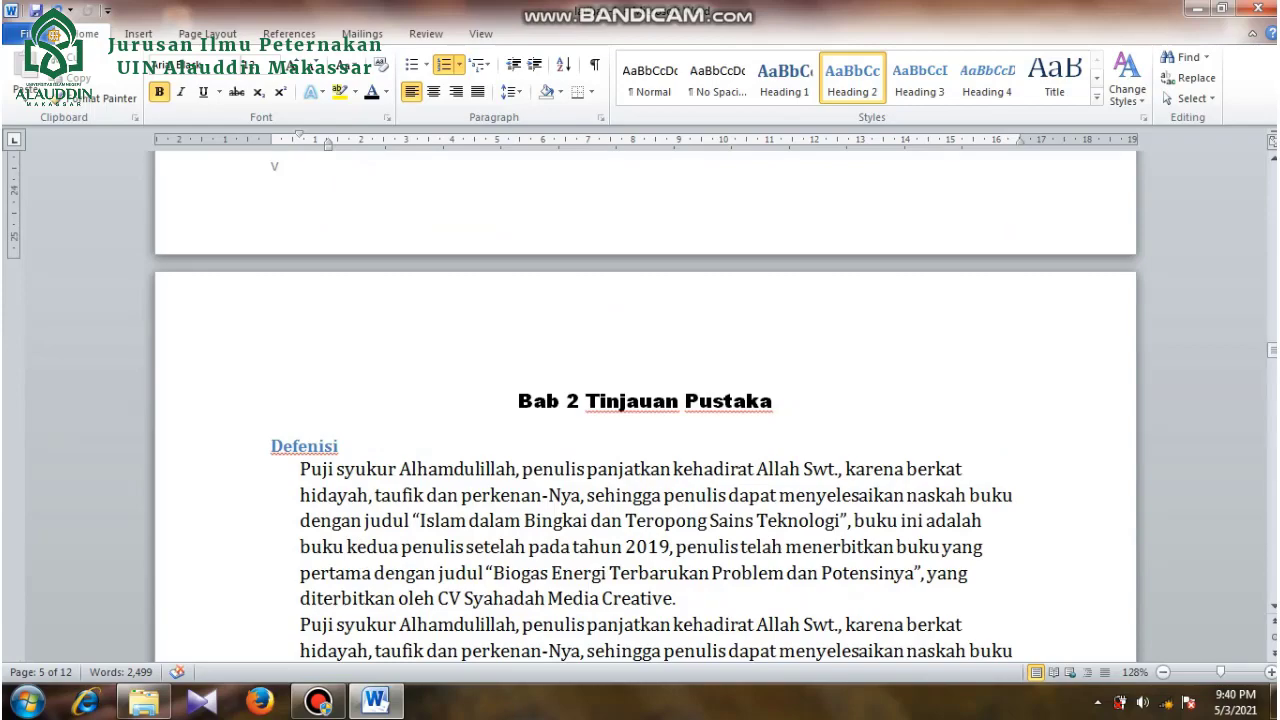
scroll(645, 406, "up", 13)
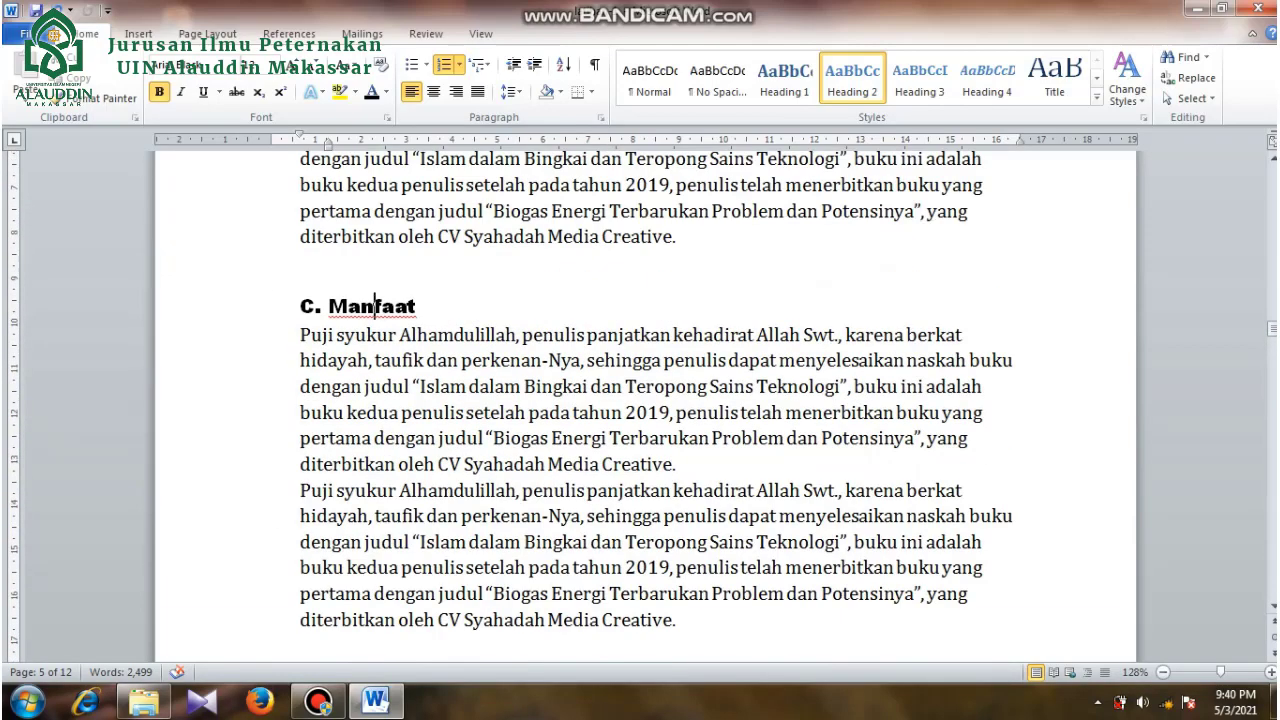
scroll(645, 406, "down", 1)
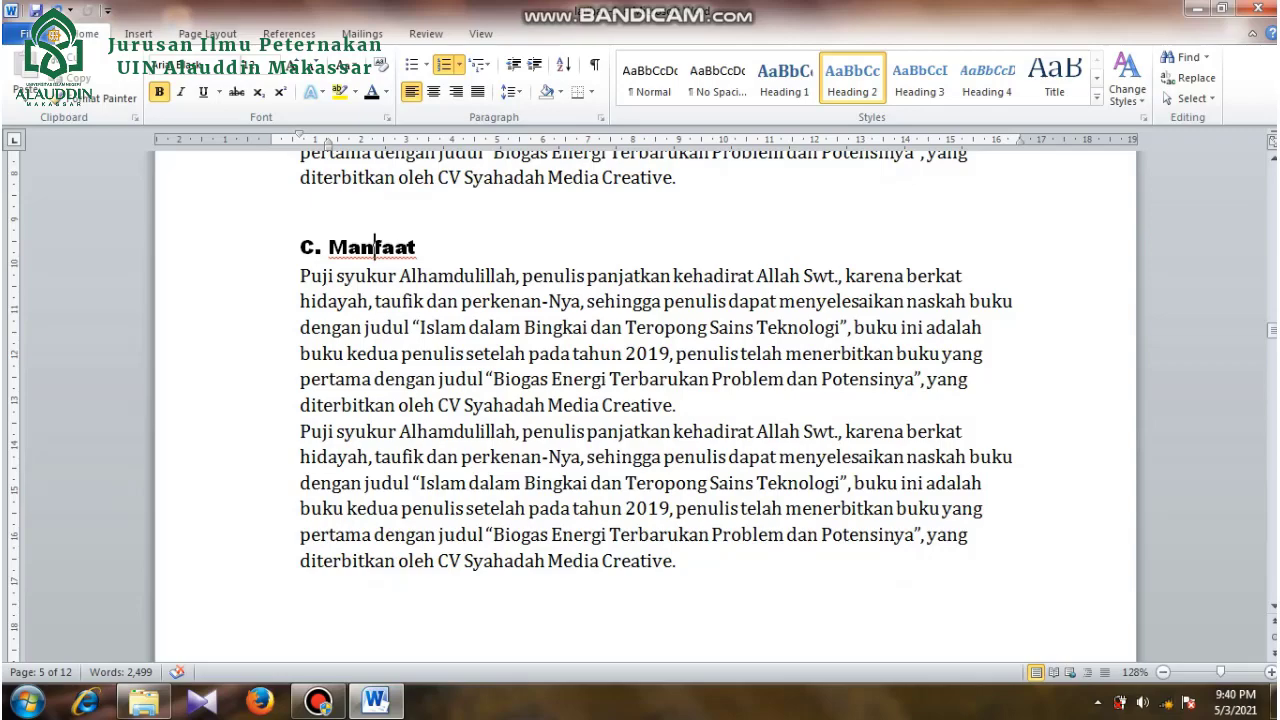
scroll(645, 406, "down", 6)
scroll(645, 406, "down", 7)
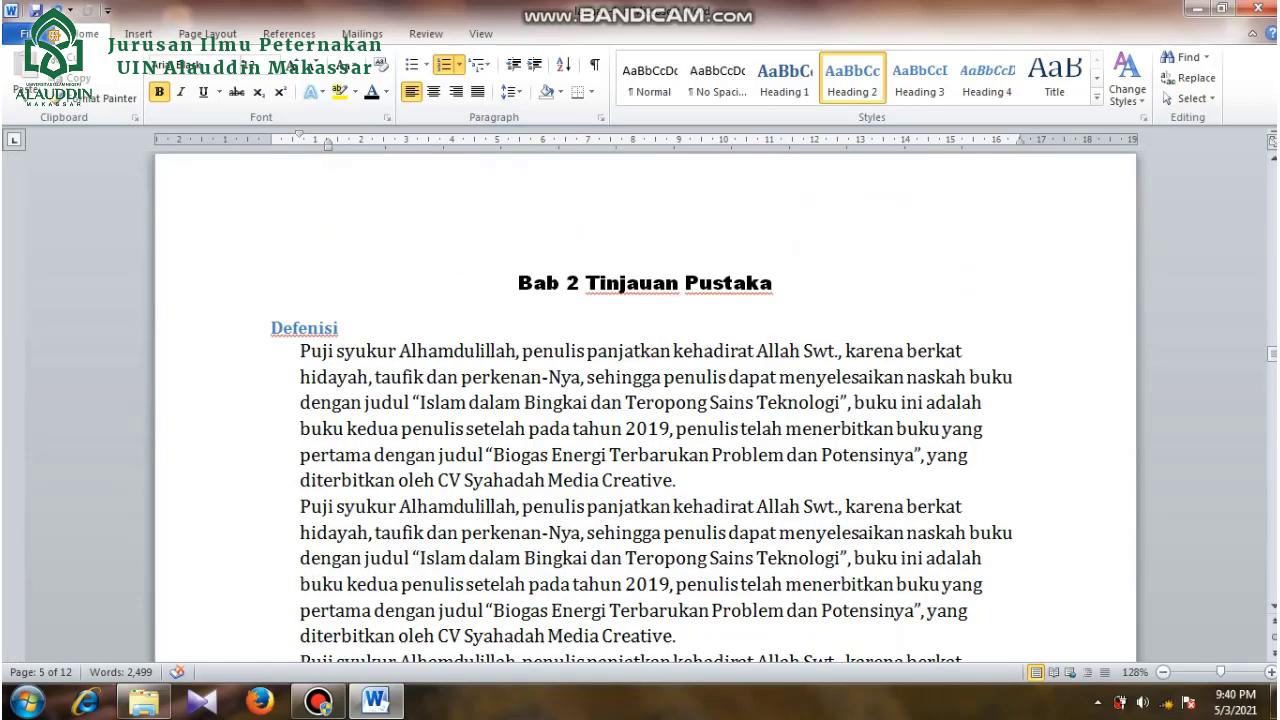
Apply Heading 2 to the Defenisi sub-heading under Bab 2 and set its font to Arial Black, size 12, automatic colour.
left_click_drag(345, 328, 271, 328)
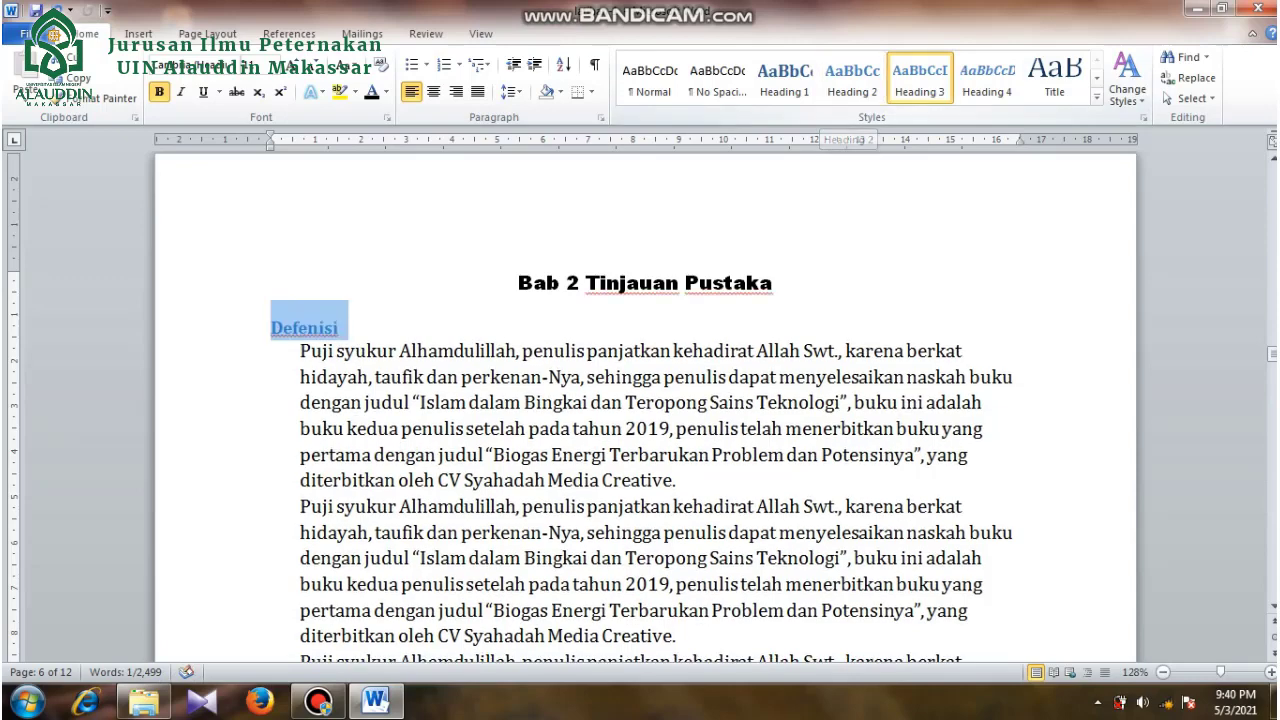
left_click(852, 77)
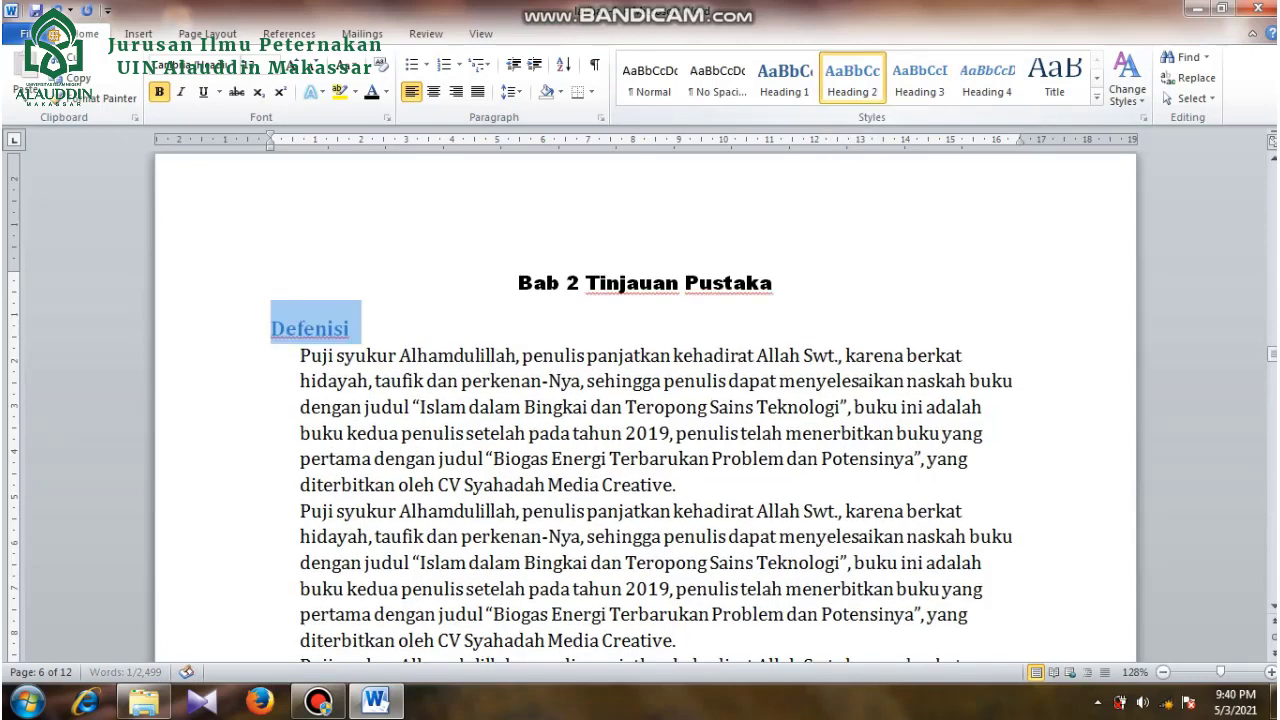
left_click(386, 92)
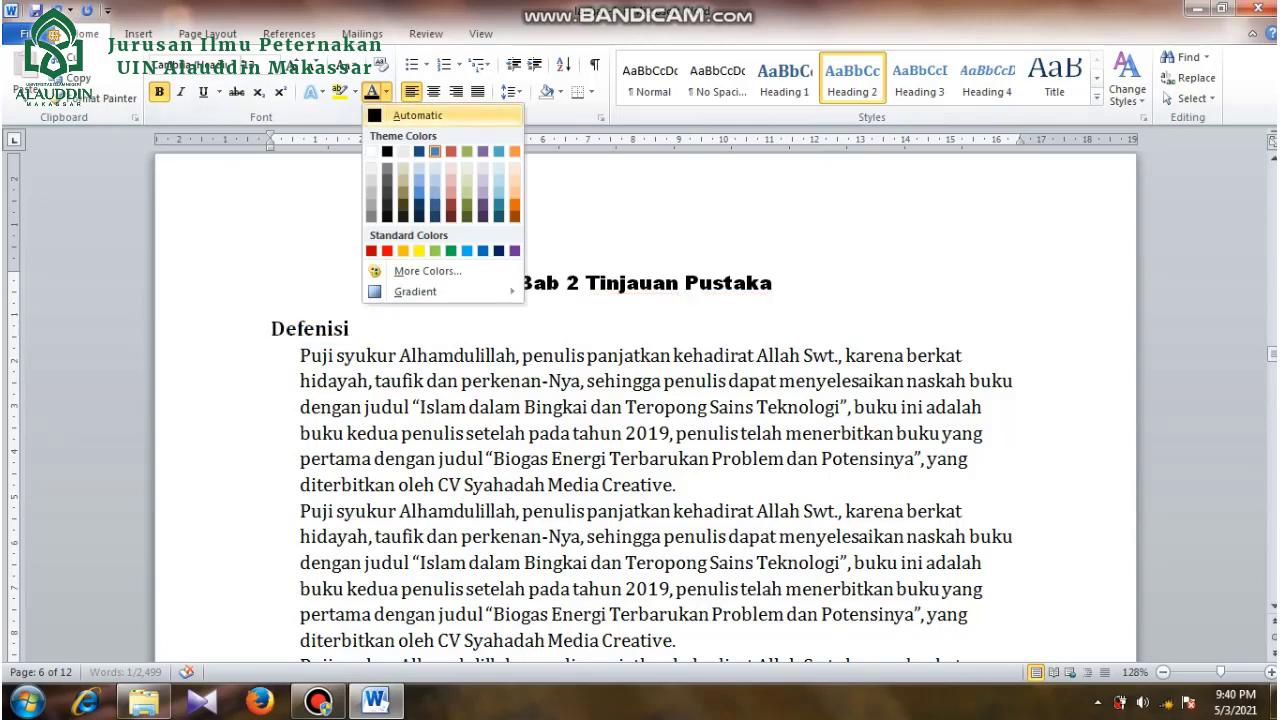
left_click(417, 115)
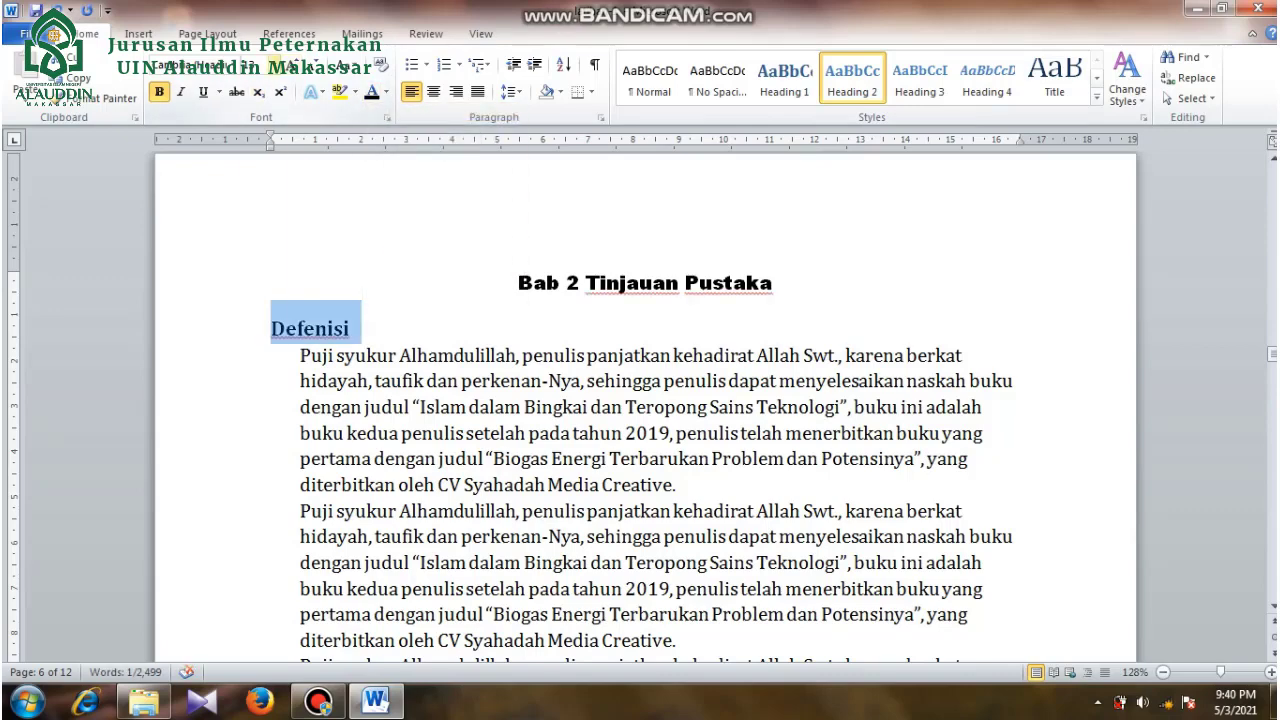
left_click(275, 65)
left_click(254, 148)
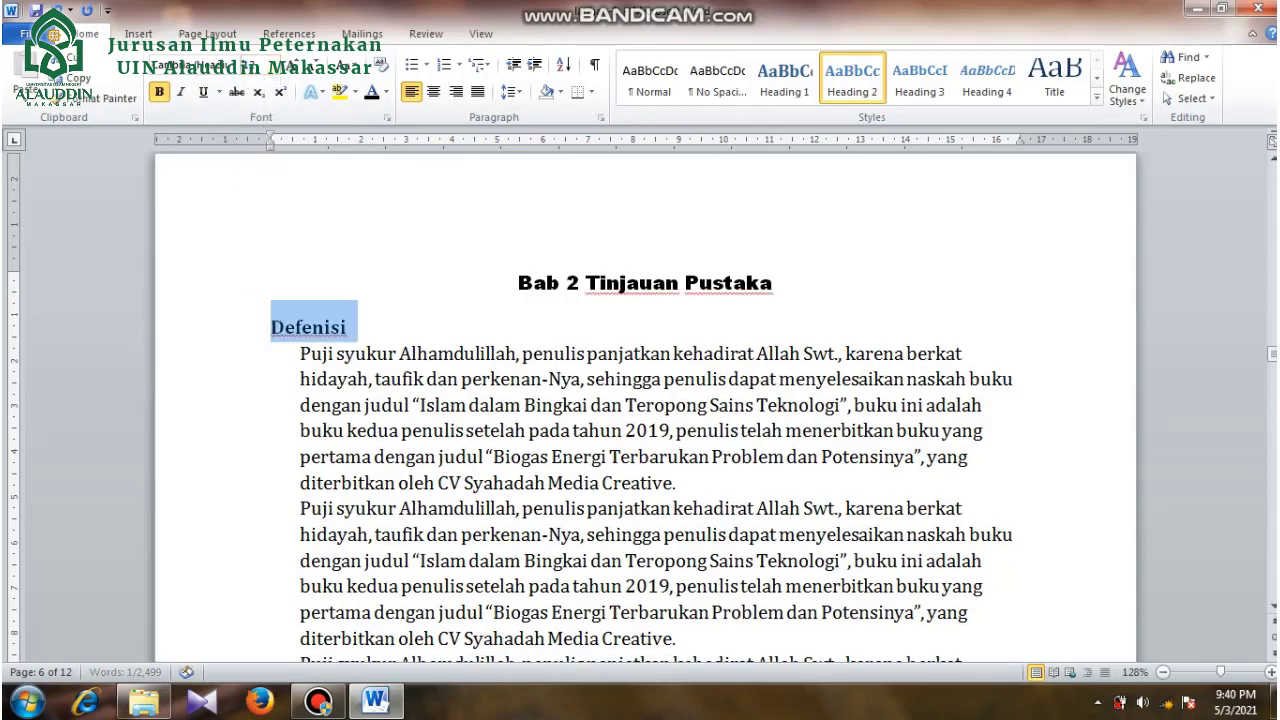
left_click(237, 65)
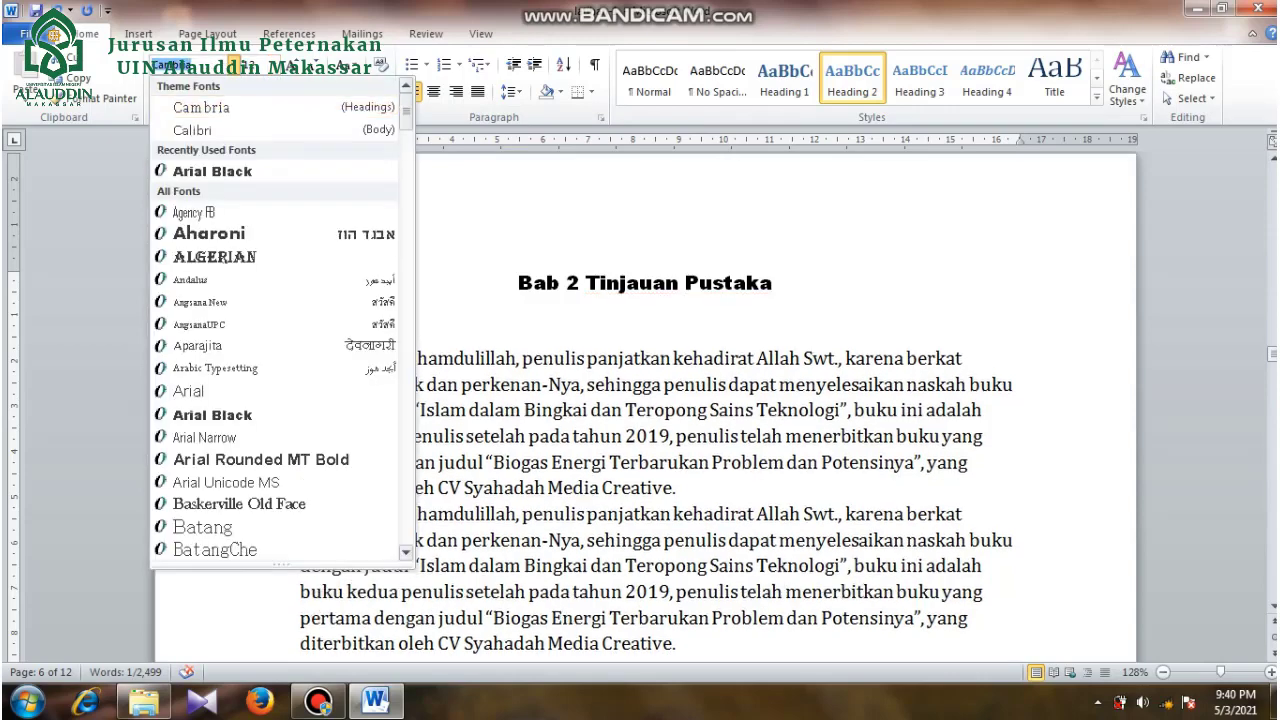
left_click(212, 171)
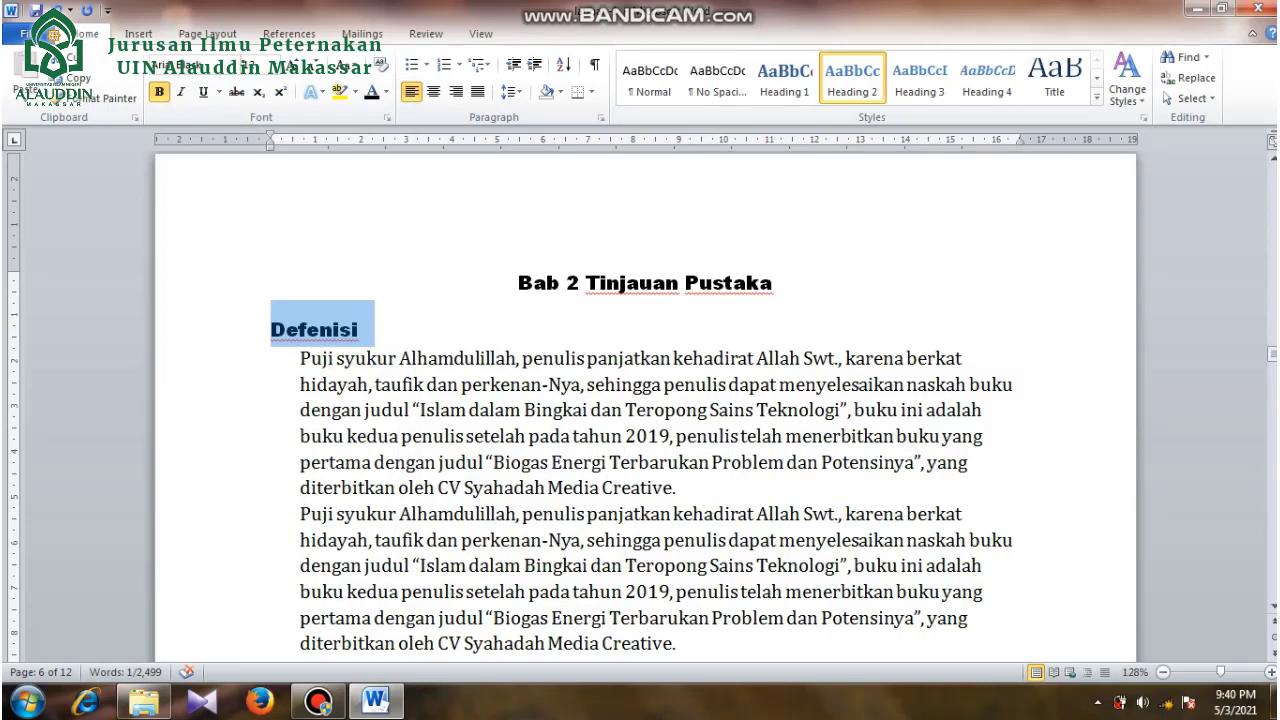
Number the Defenisi sub-heading with the capital-letter A. B. C. format.
scroll(645, 400, "up", 2)
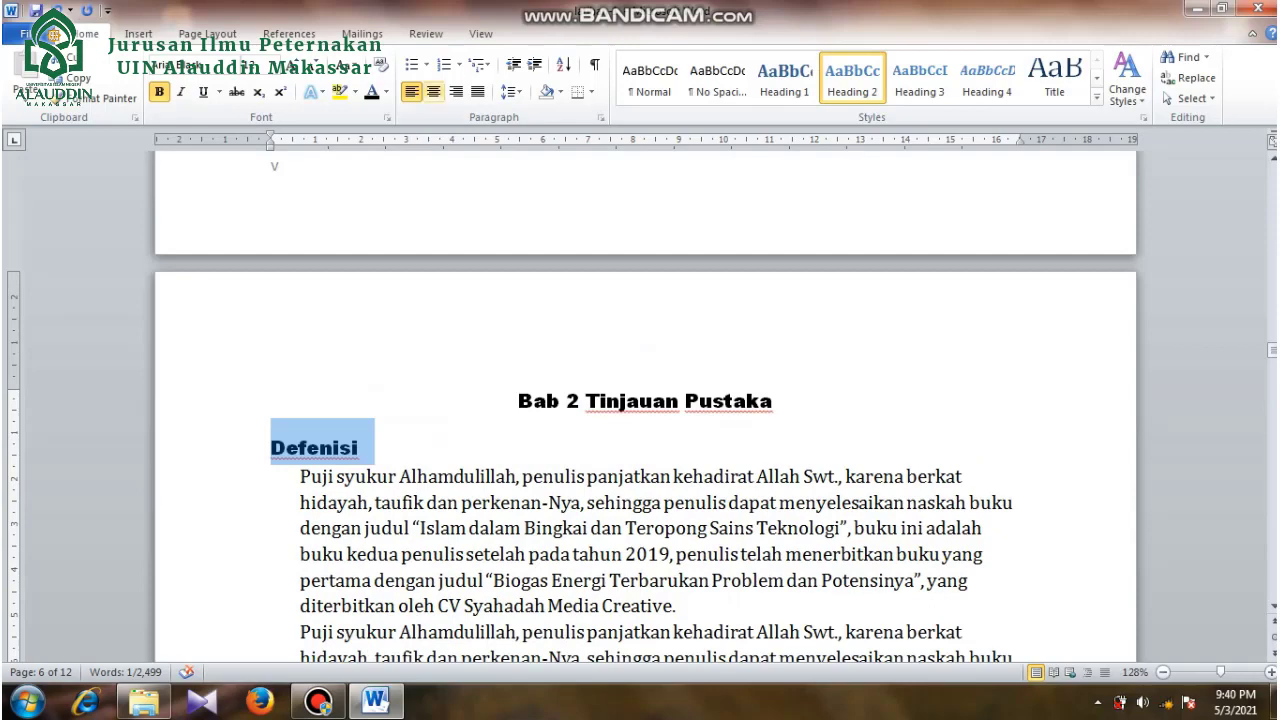
left_click(459, 64)
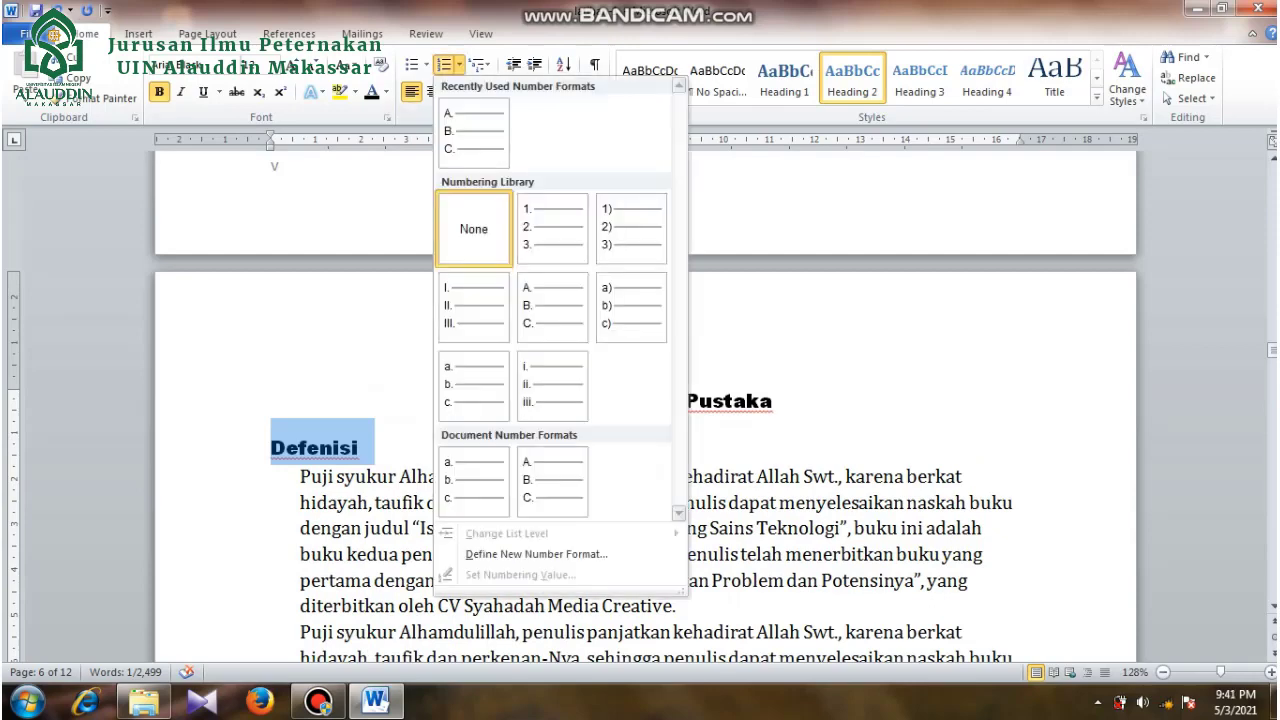
left_click(554, 318)
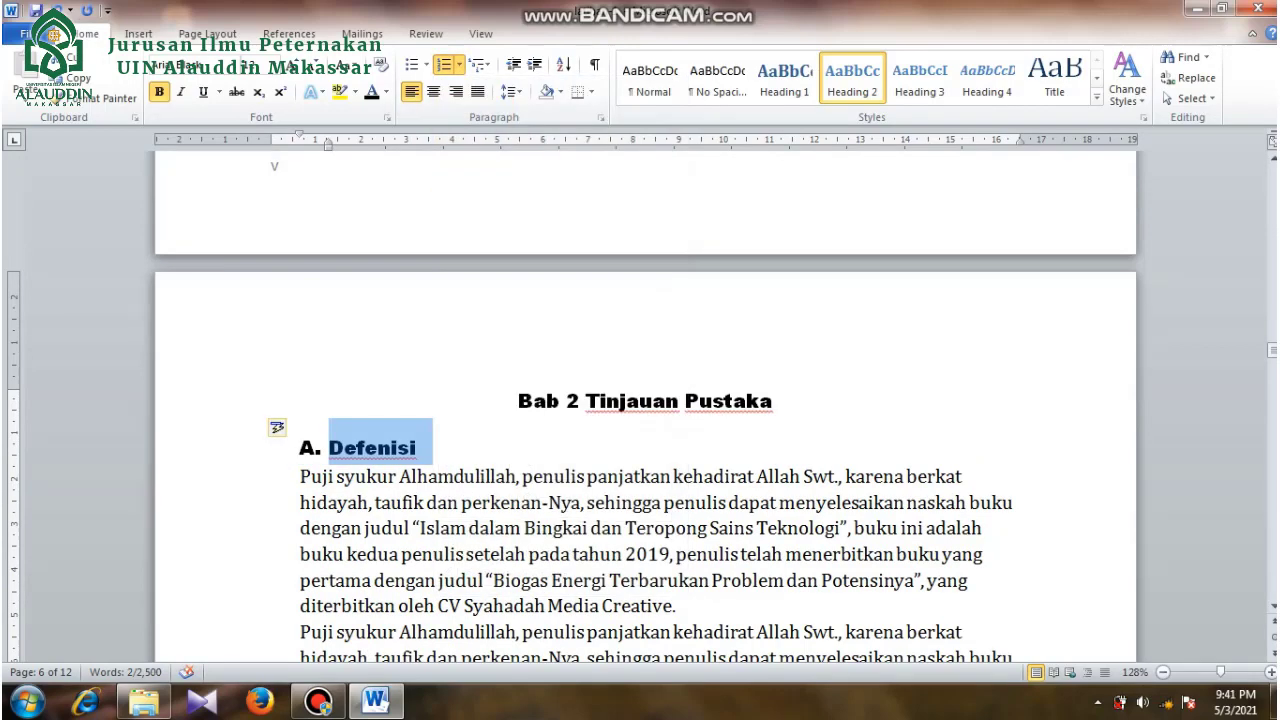
Copy the Defenisi sub-heading's formatting onto the Faktor Penentu sub-heading on page 6 with Format Painter.
left_click(417, 448)
left_click(378, 448)
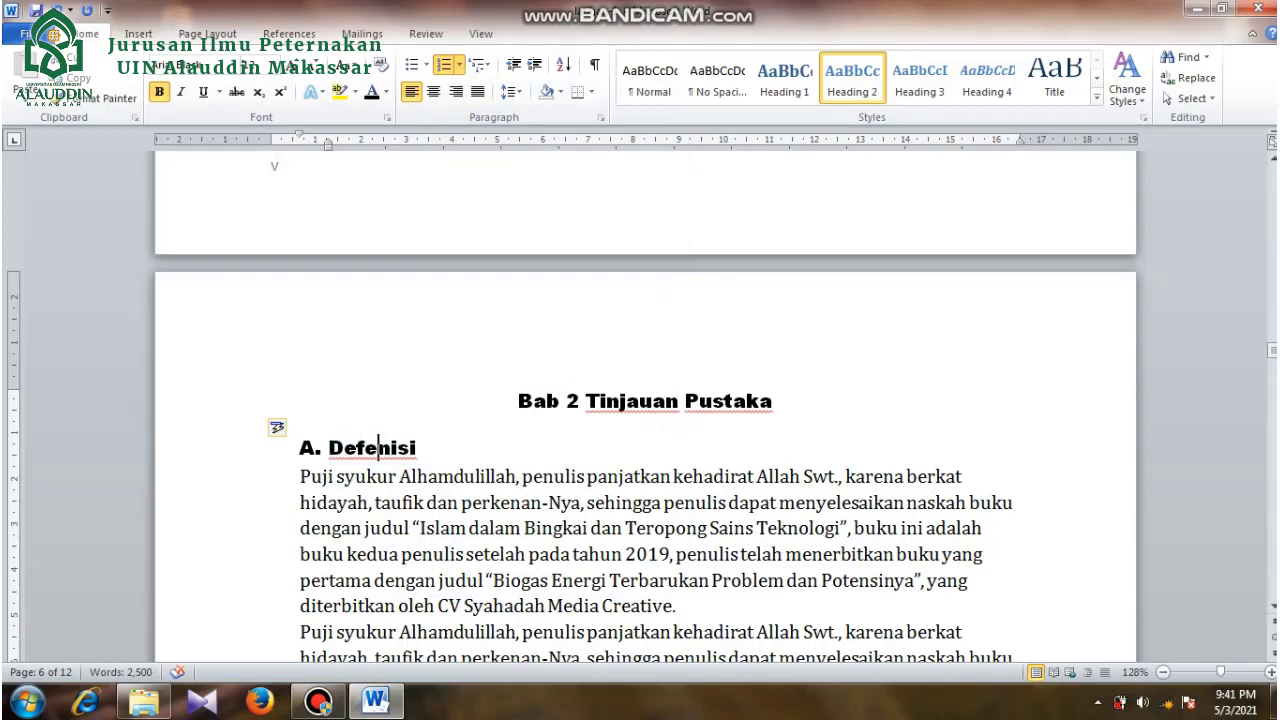
scroll(640, 450, "down", 2)
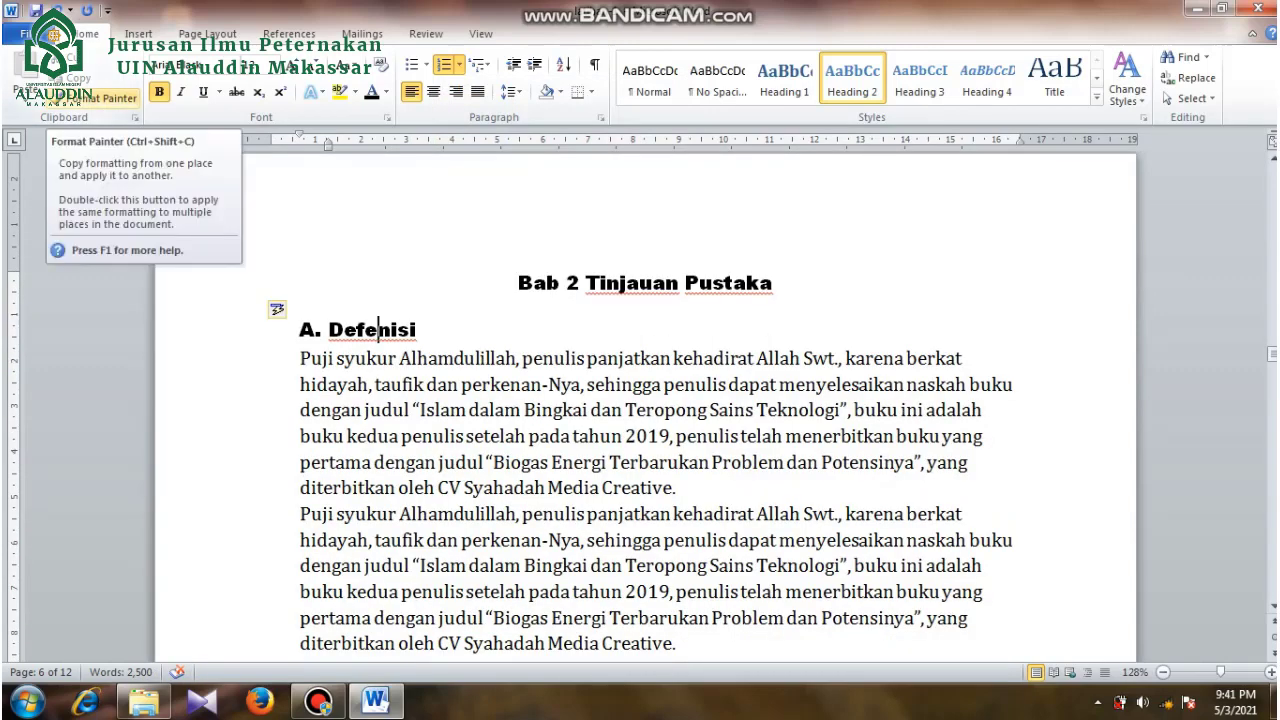
left_click(100, 98)
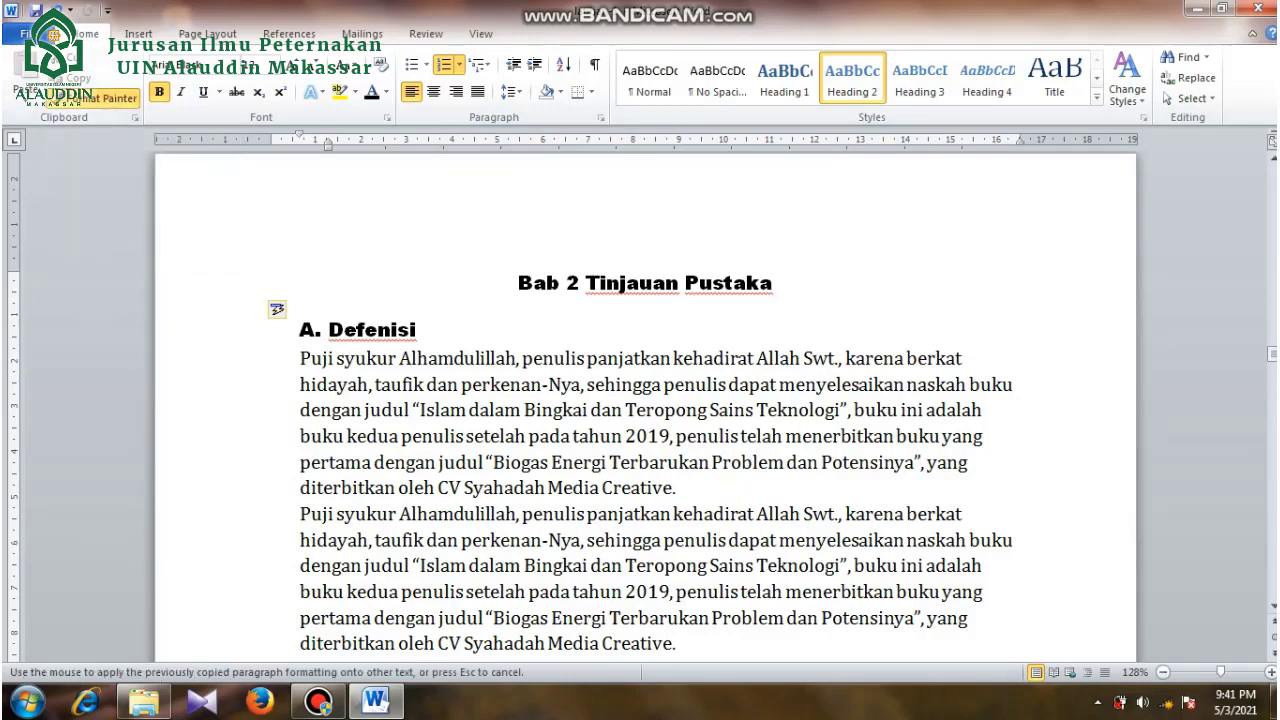
scroll(656, 400, "down", 5)
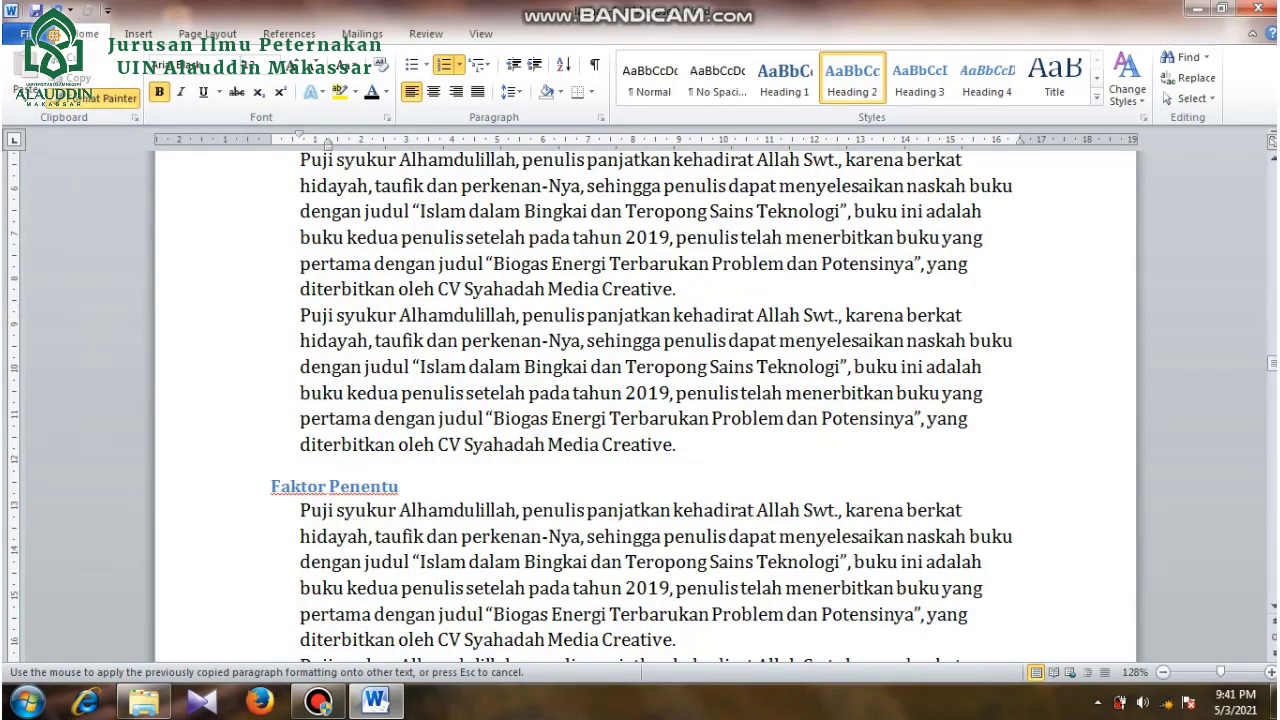
scroll(656, 400, "down", 1)
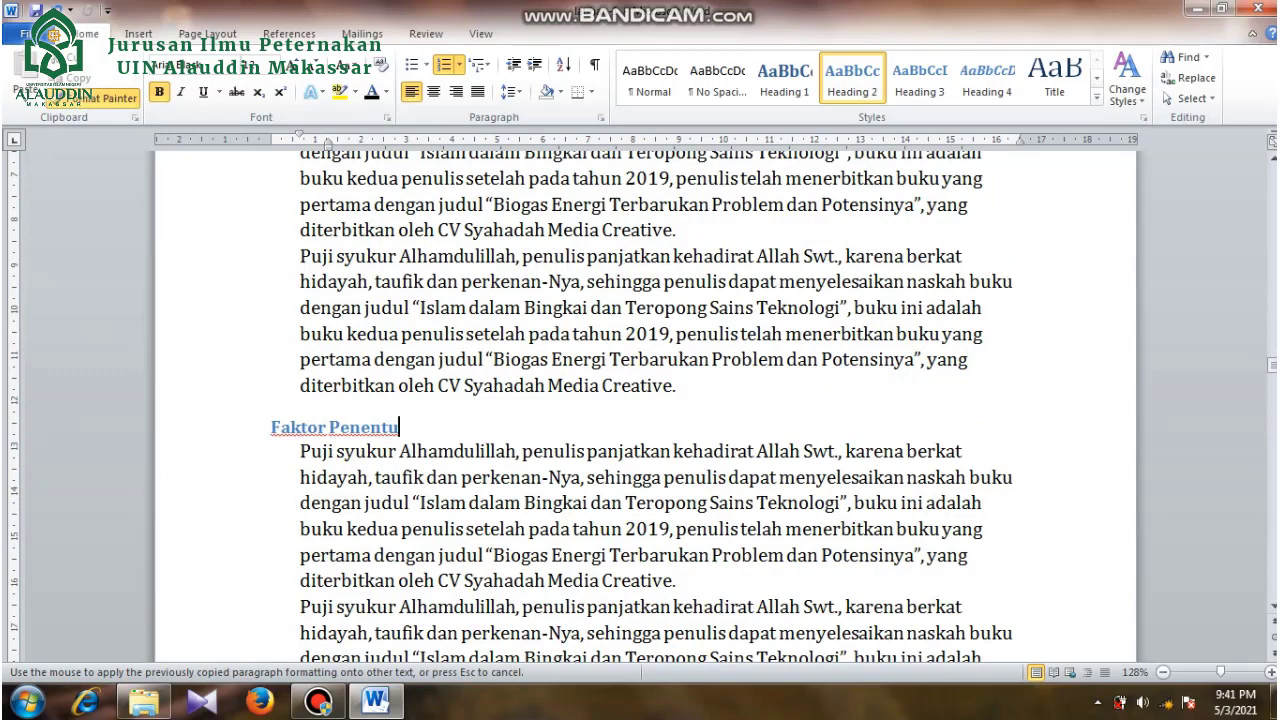
left_click_drag(399, 427, 271, 427)
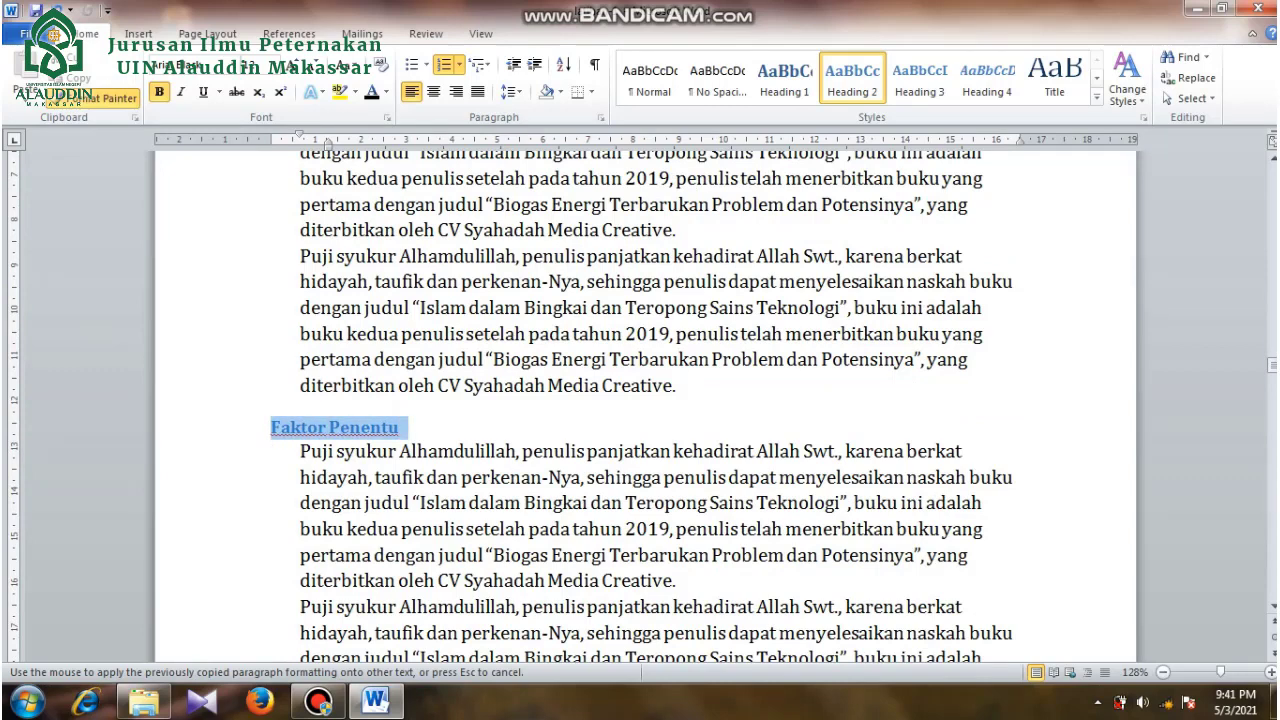
left_click(355, 406)
Copy the Faktor Penentu sub-heading's formatting onto the Keunggulan sub-heading on page 7 with Format Painter.
scroll(355, 406, "down", 1)
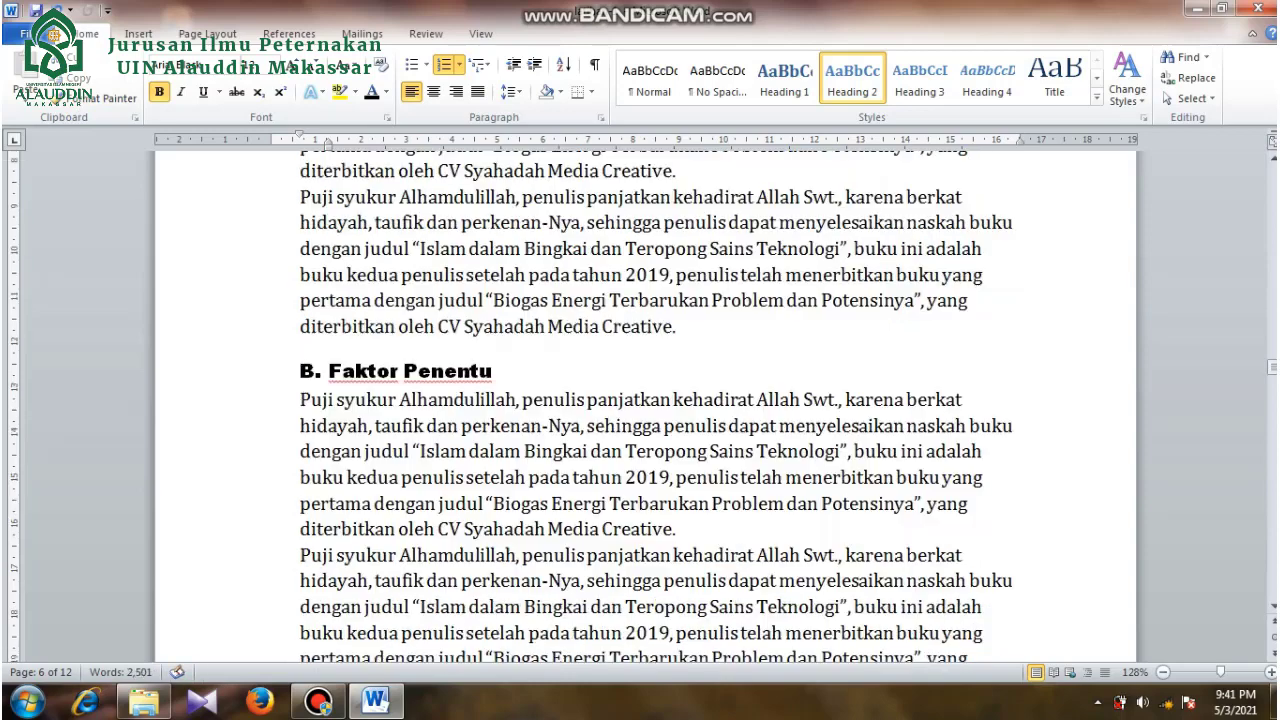
scroll(656, 400, "down", 10)
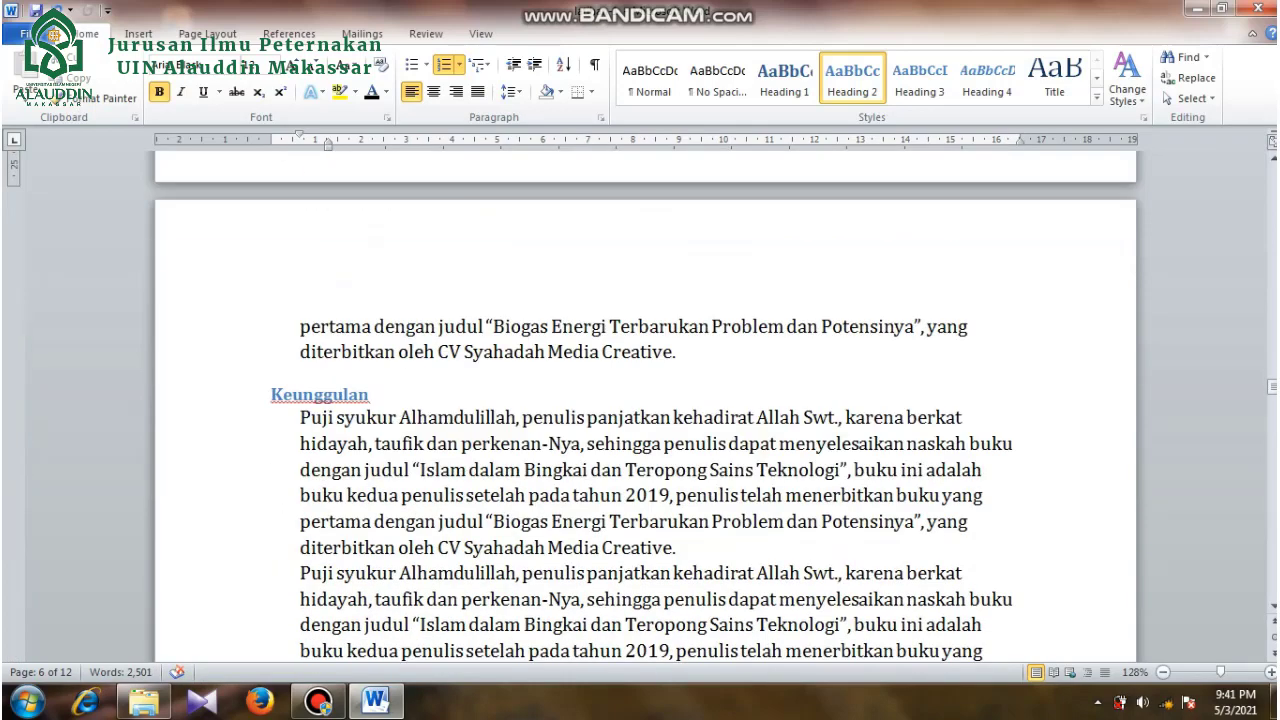
left_click(105, 98)
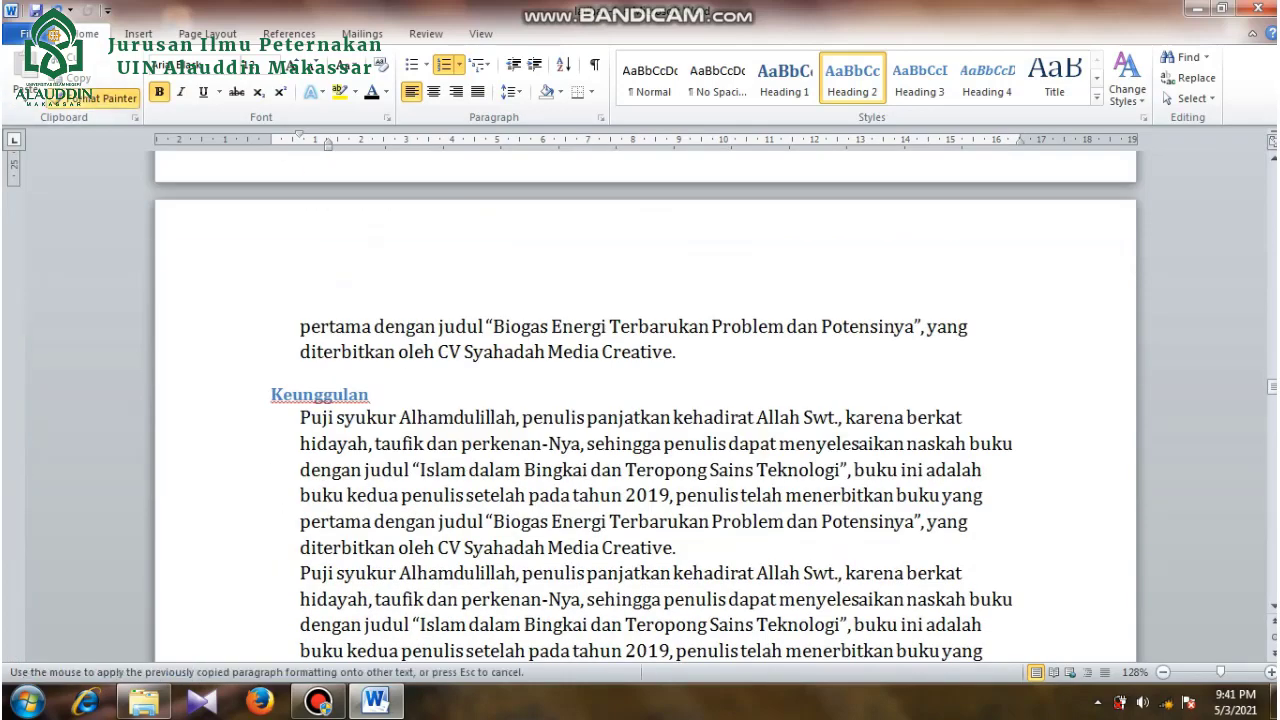
left_click_drag(370, 394, 272, 394)
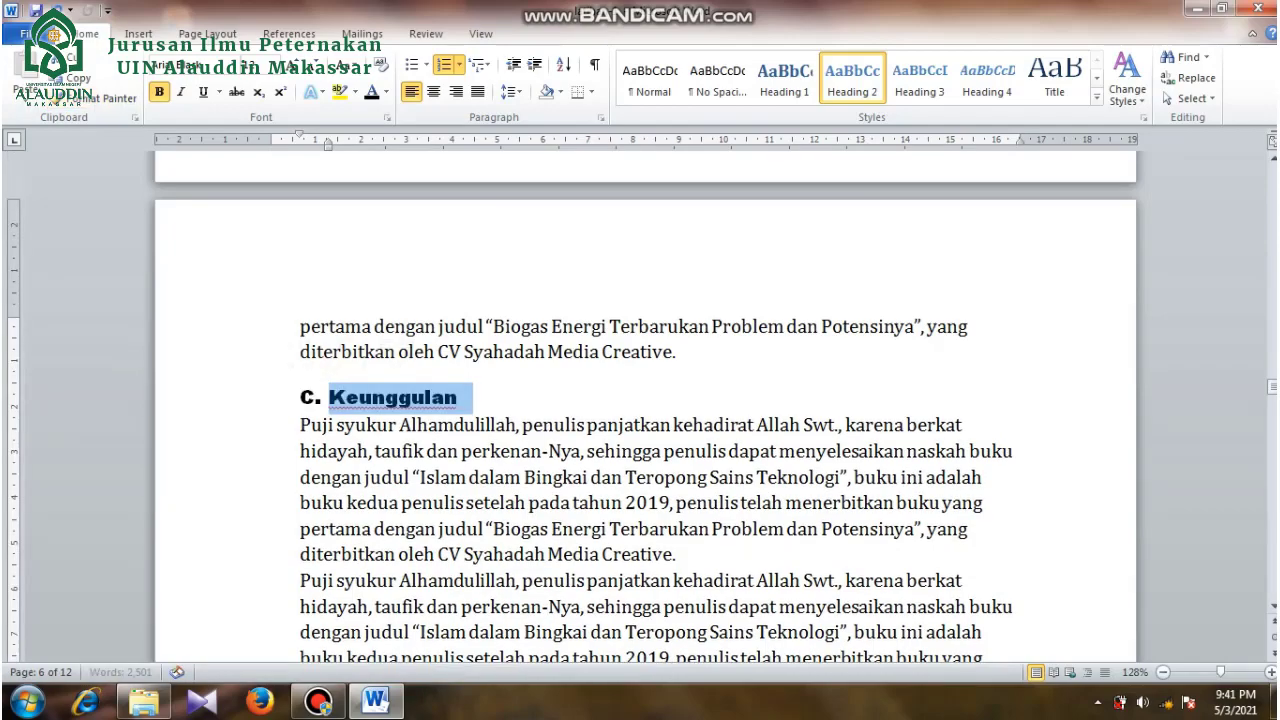
Copy the Keunggulan sub-heading's formatting onto the Tantangan dan hambatan sub-heading on page 7 with Format Painter.
scroll(640, 400, "down", 7)
scroll(640, 400, "up", 7)
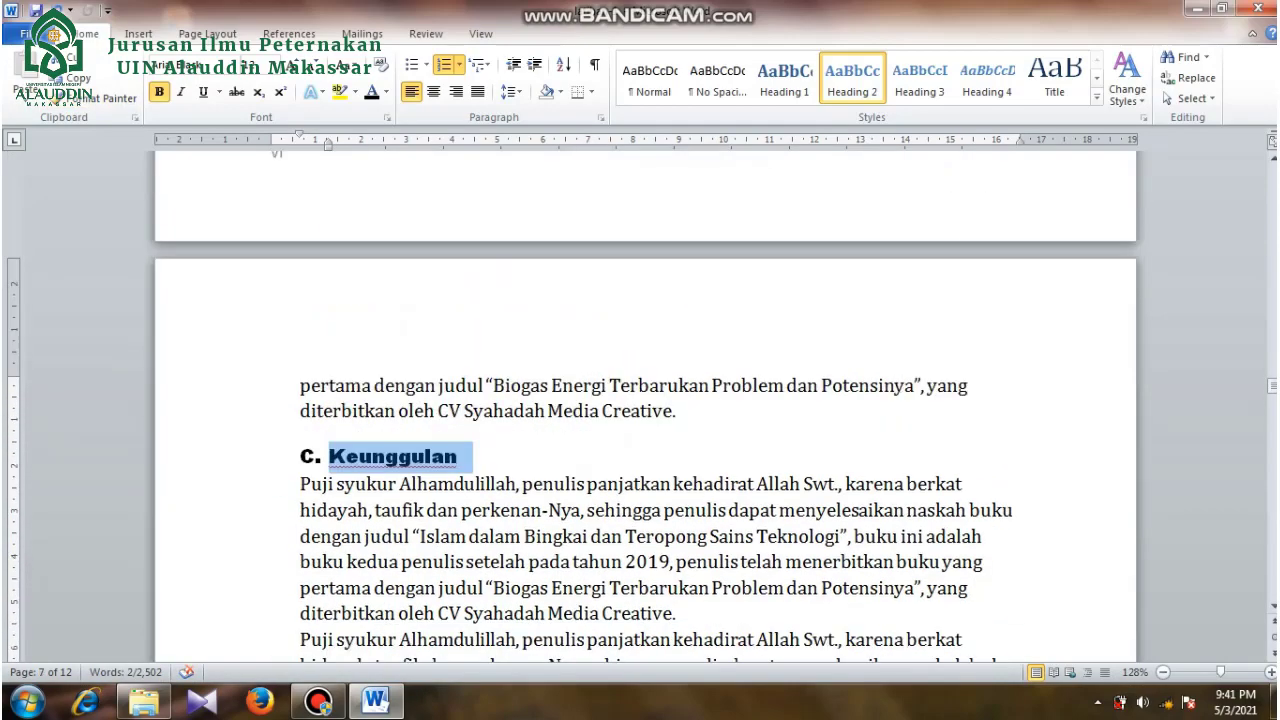
left_click(380, 456)
scroll(380, 456, "down", 2)
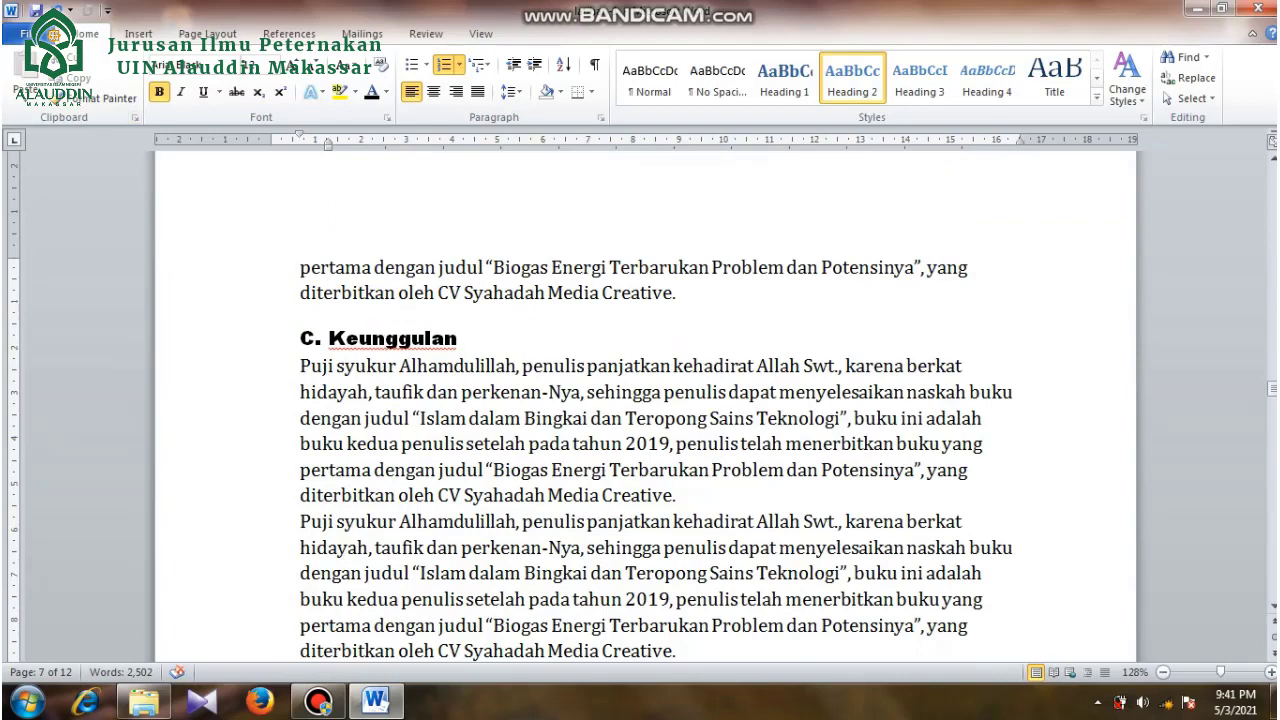
left_click(110, 98)
scroll(640, 400, "down", 6)
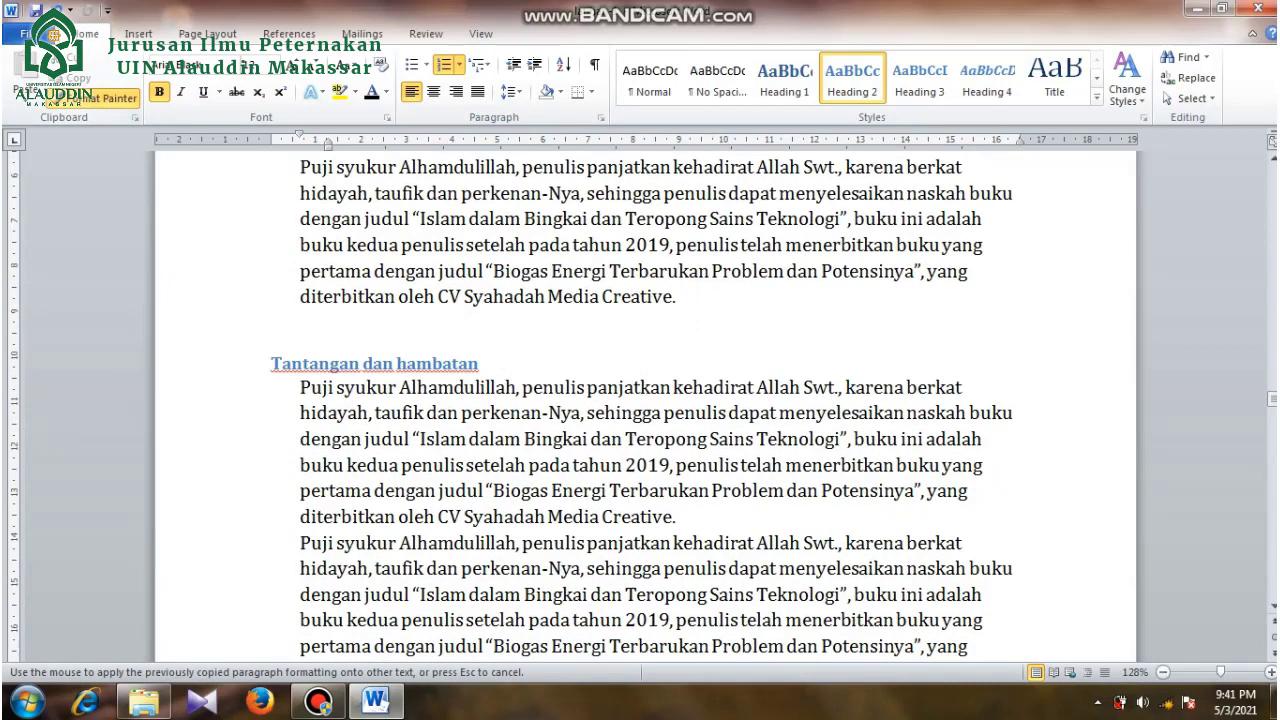
left_click_drag(482, 364, 270, 364)
Apply Heading 2 to the Hasil sub-heading under Bab 3 Pembahasan, with automatic font colour and size 12.
scroll(640, 400, "down", 10)
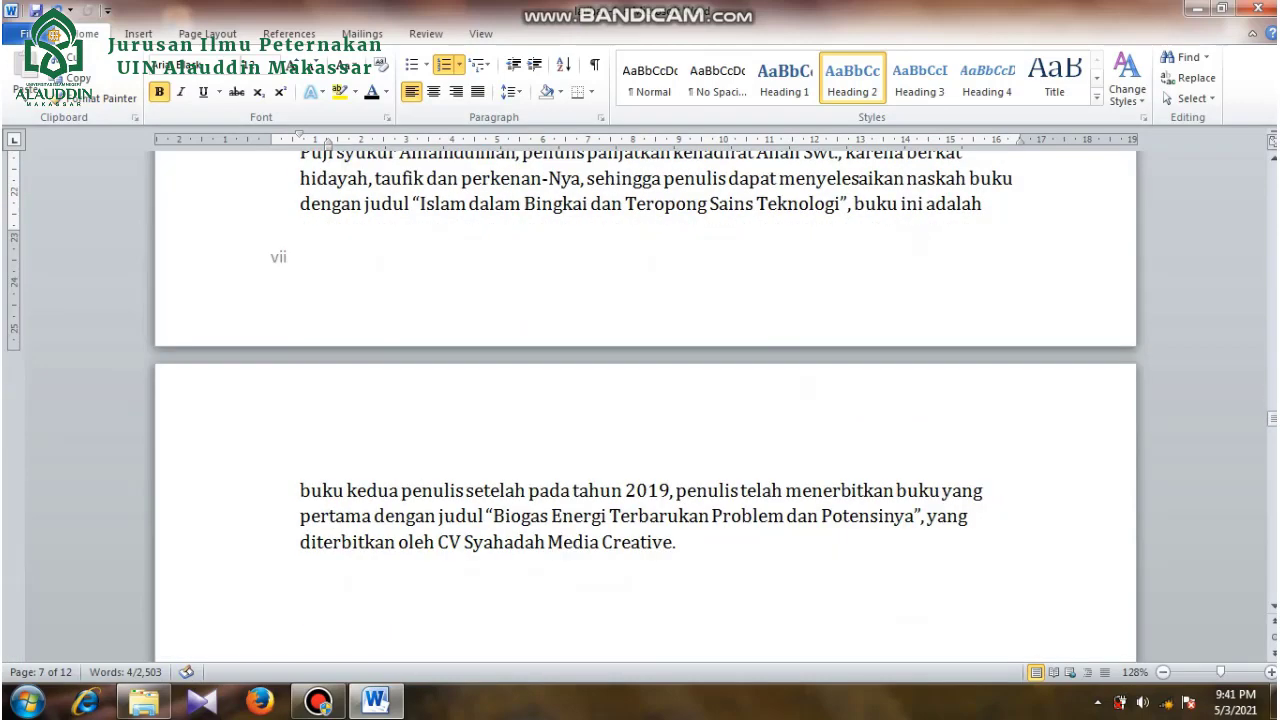
scroll(640, 400, "down", 8)
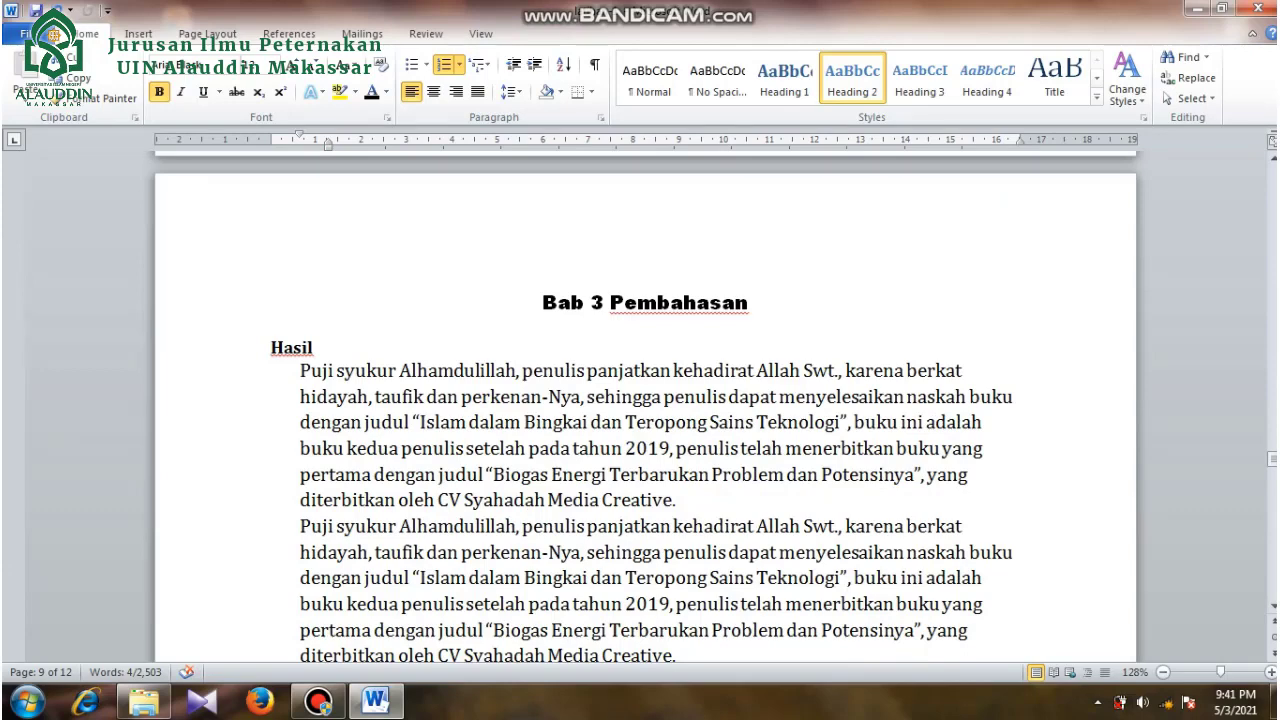
left_click_drag(318, 347, 270, 347)
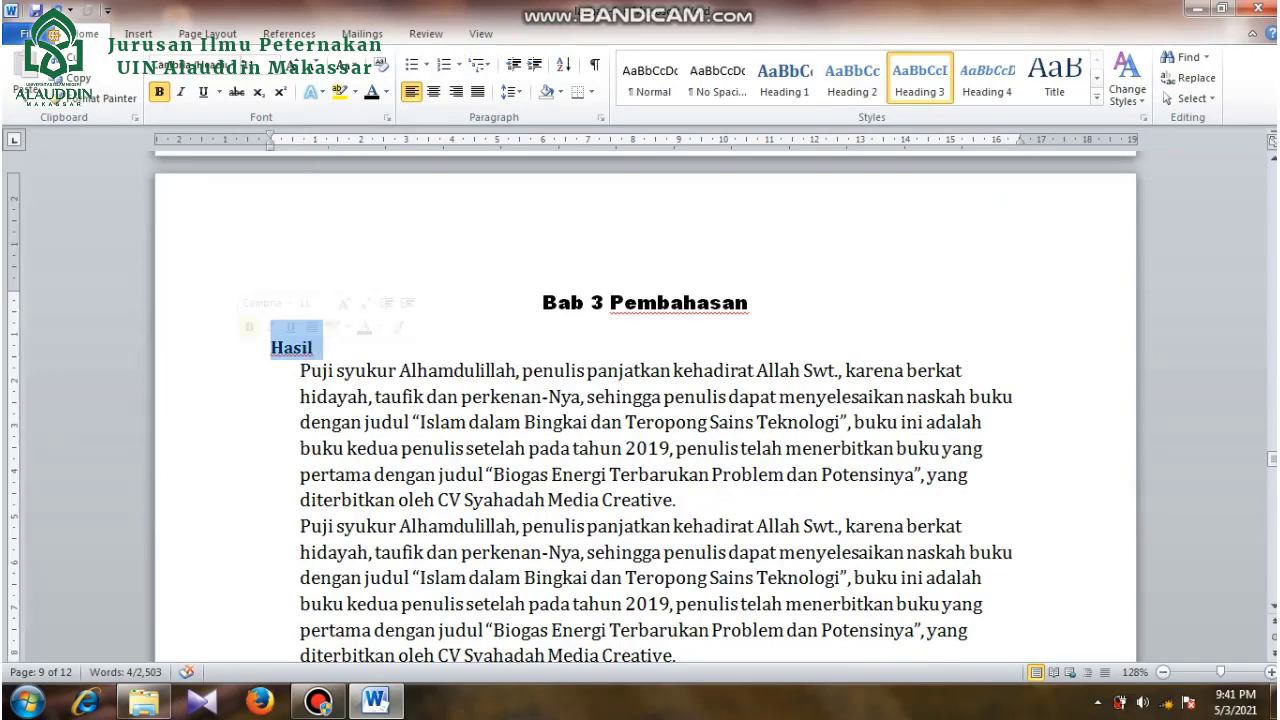
left_click(852, 79)
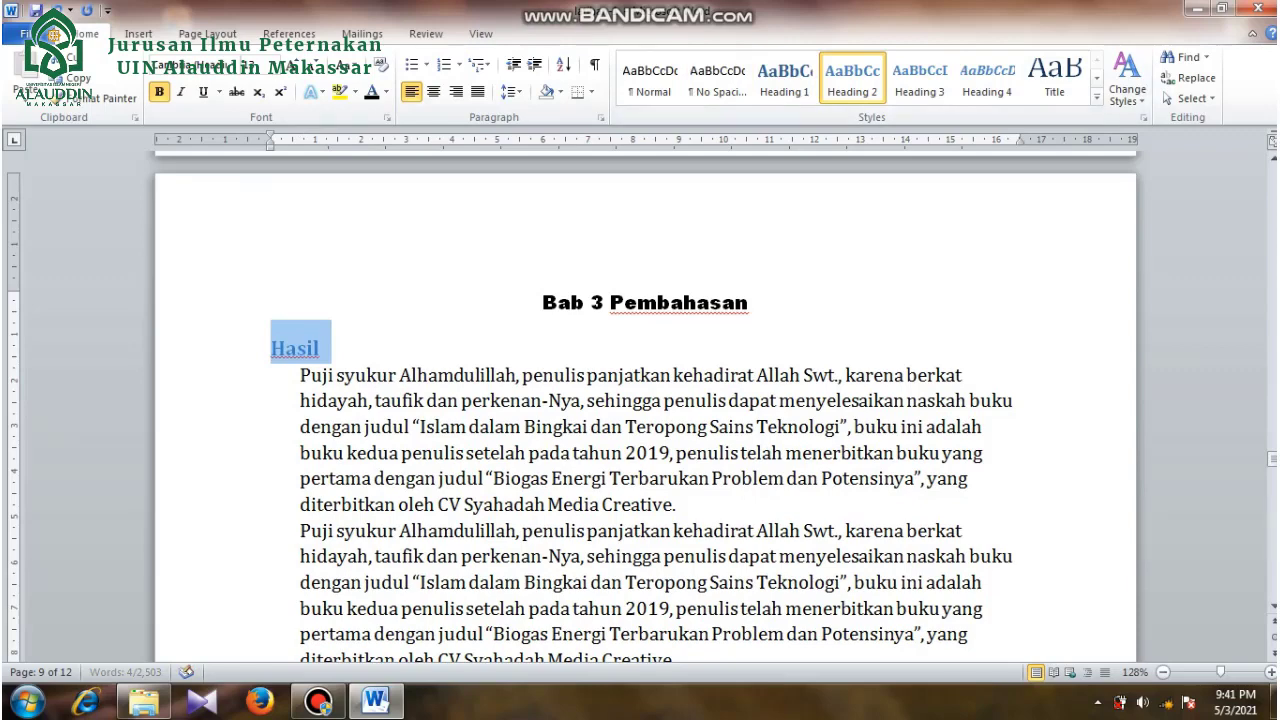
left_click(372, 92)
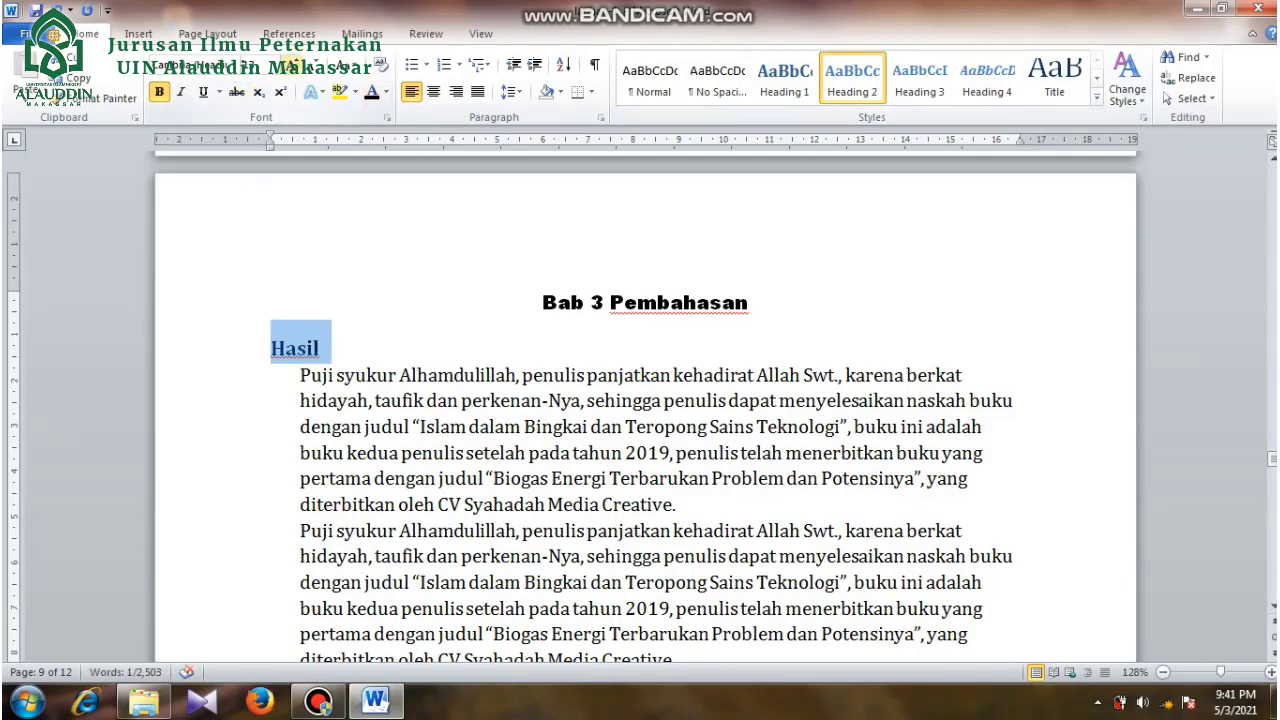
left_click(277, 65)
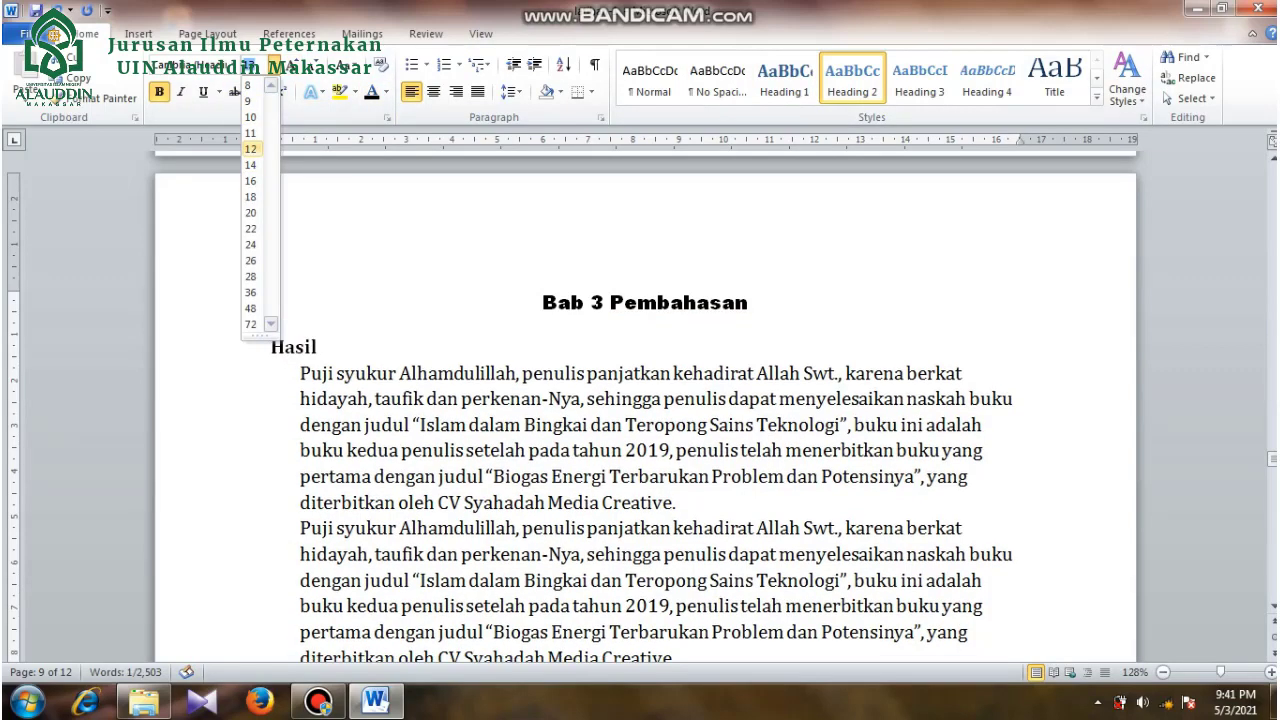
left_click(252, 149)
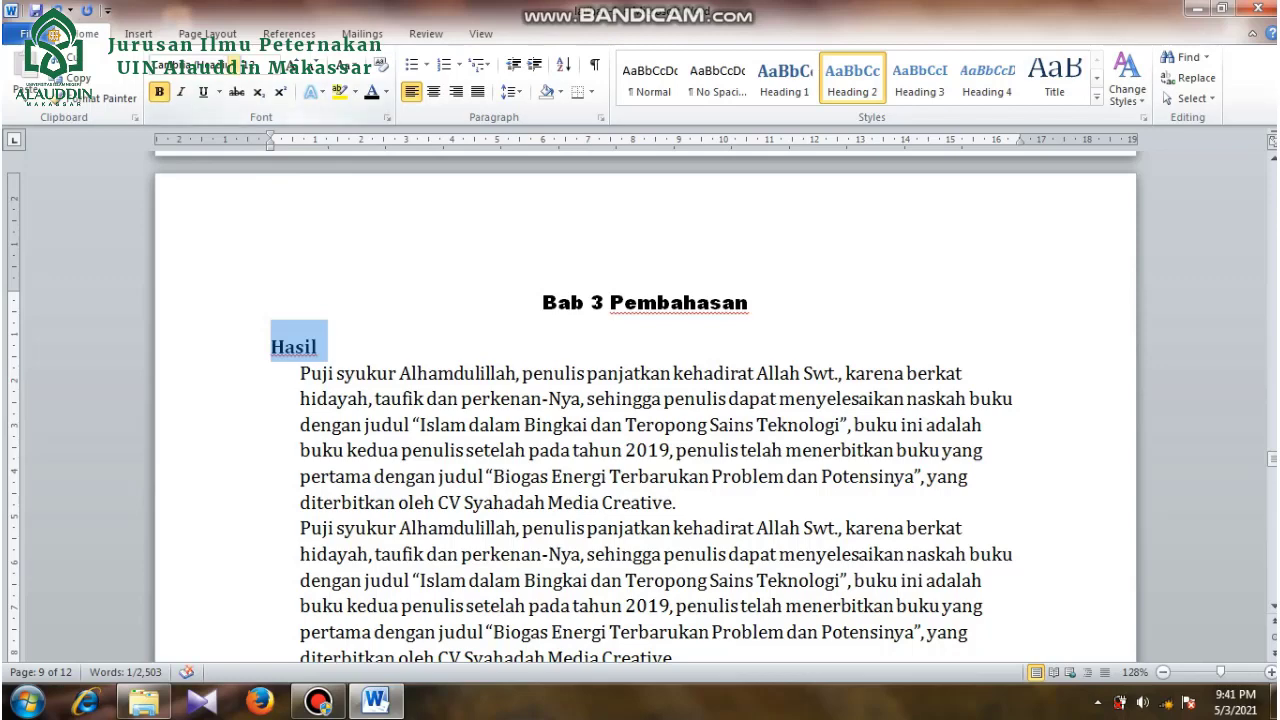
Set the Hasil sub-heading's font to Arial Black and number it with the capital-letter A. B. C. format.
left_click(234, 65)
left_click(212, 171)
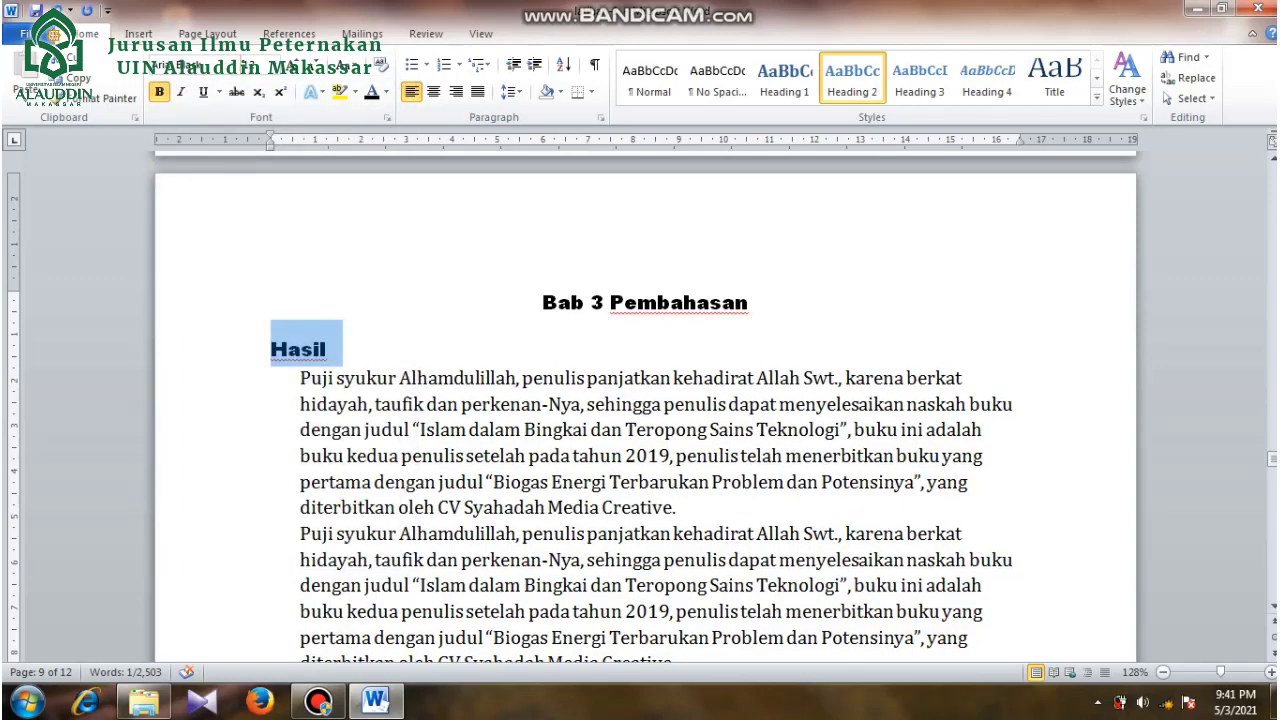
left_click(458, 64)
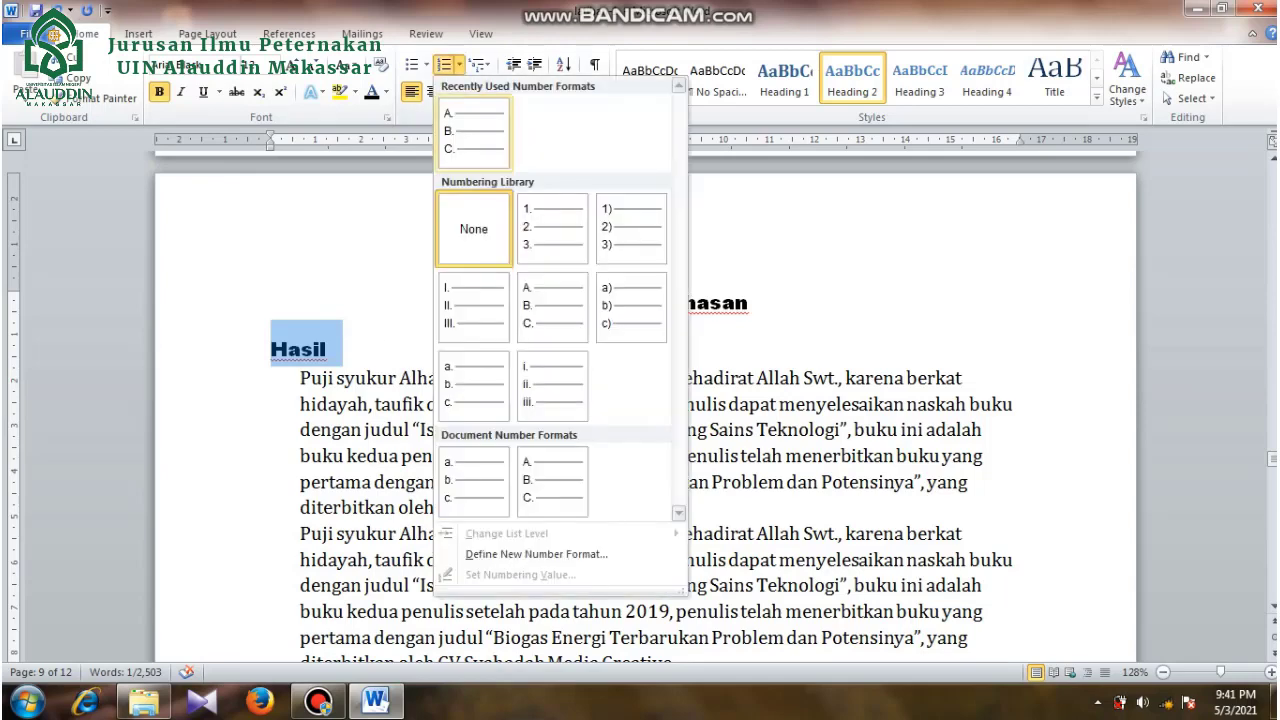
left_click(474, 130)
Try to copy the Hasil sub-heading's formatting onto the Pembahasan sub-heading with Format Painter and undo it.
left_click(384, 349)
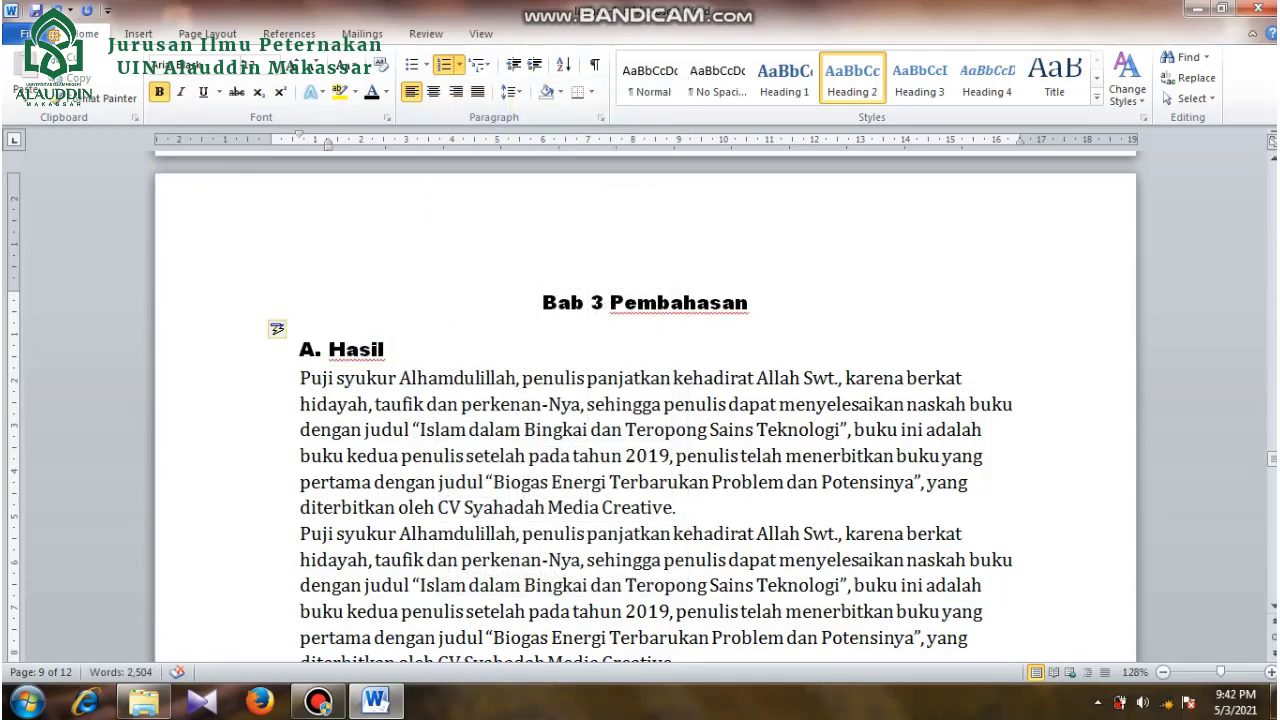
left_click(100, 98)
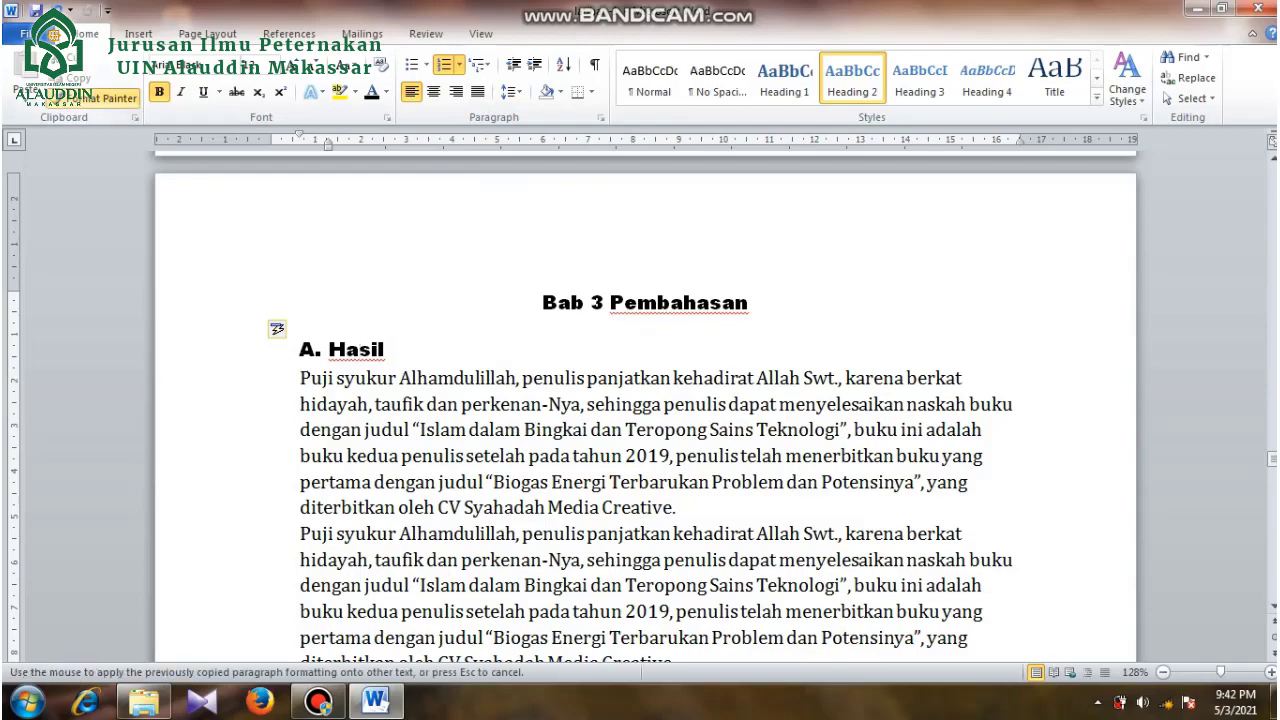
scroll(359, 349, "down", 5)
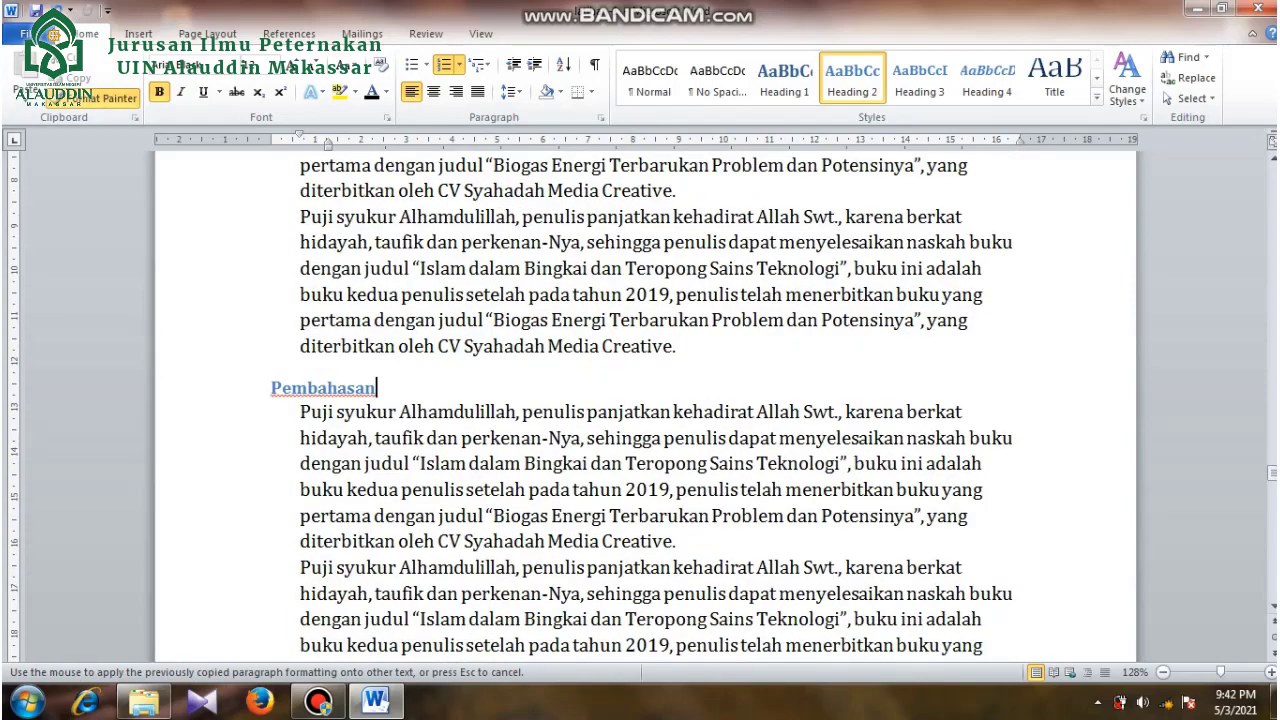
mouse_move(376, 387)
left_mouse_down()
mouse_move(300, 346)
mouse_move(376, 388)
mouse_move(271, 388)
left_mouse_up()
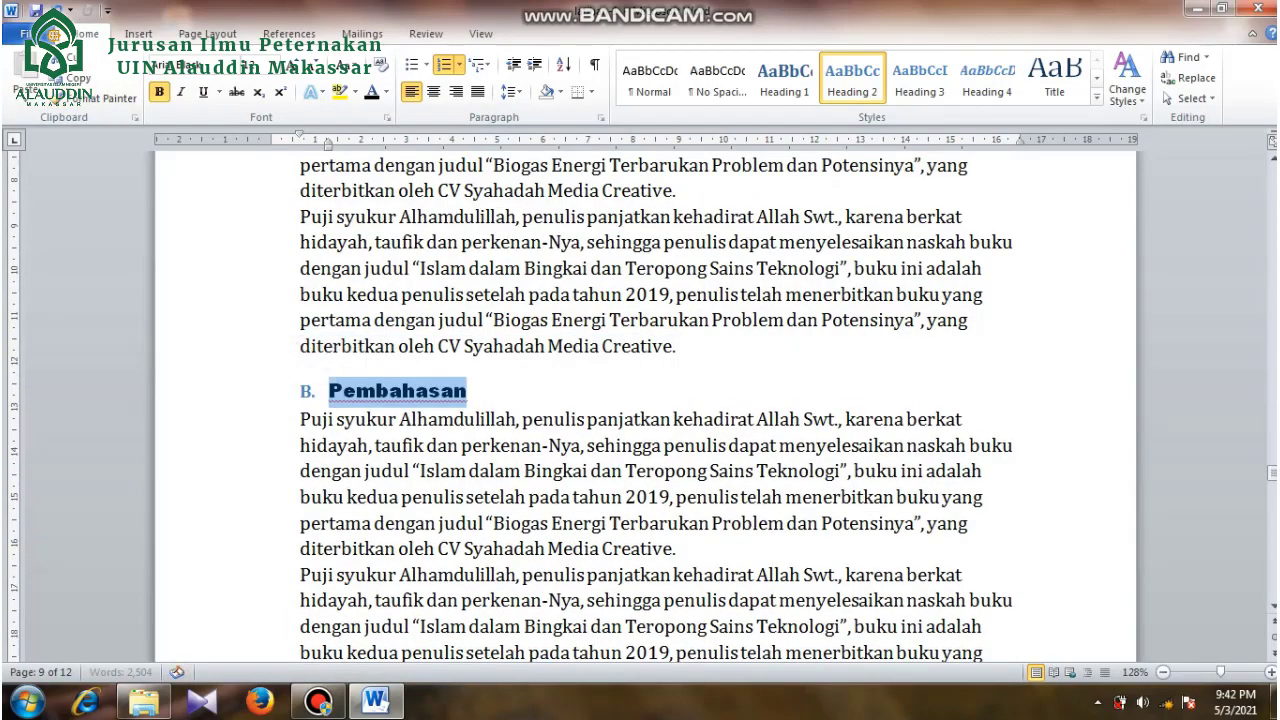
scroll(645, 406, "down", 1)
scroll(645, 406, "up", 9)
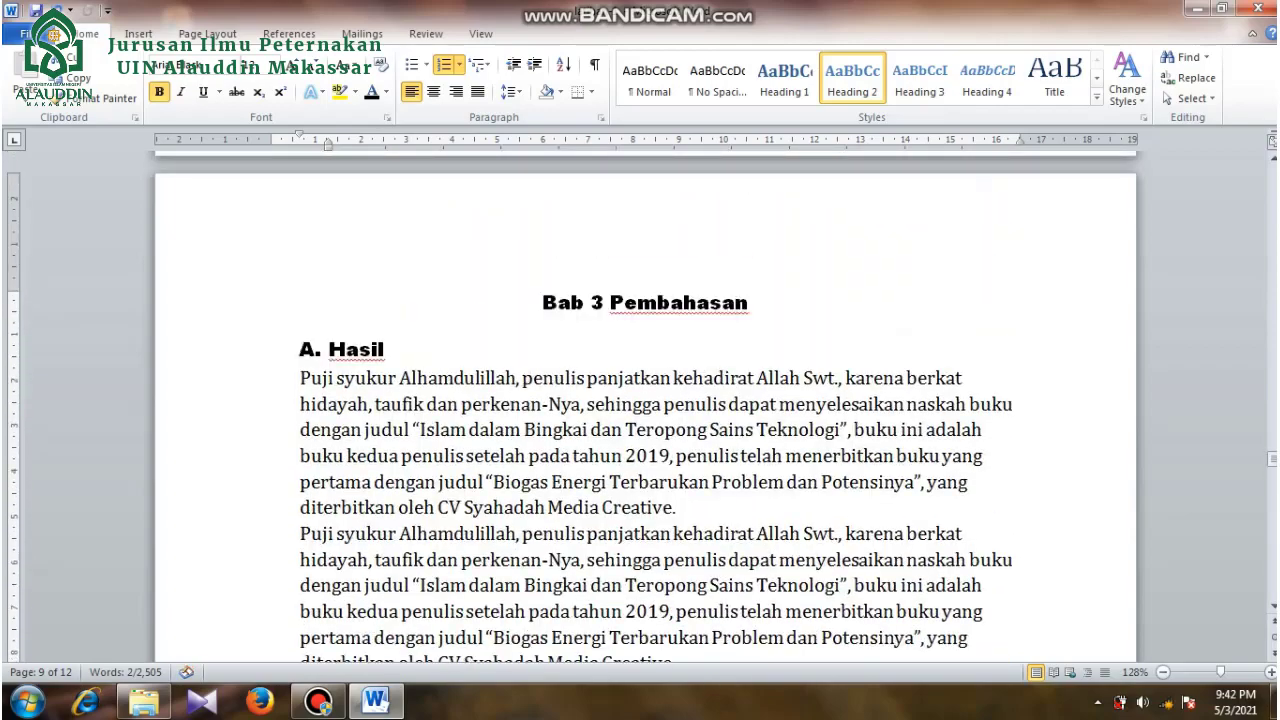
scroll(645, 406, "down", 5)
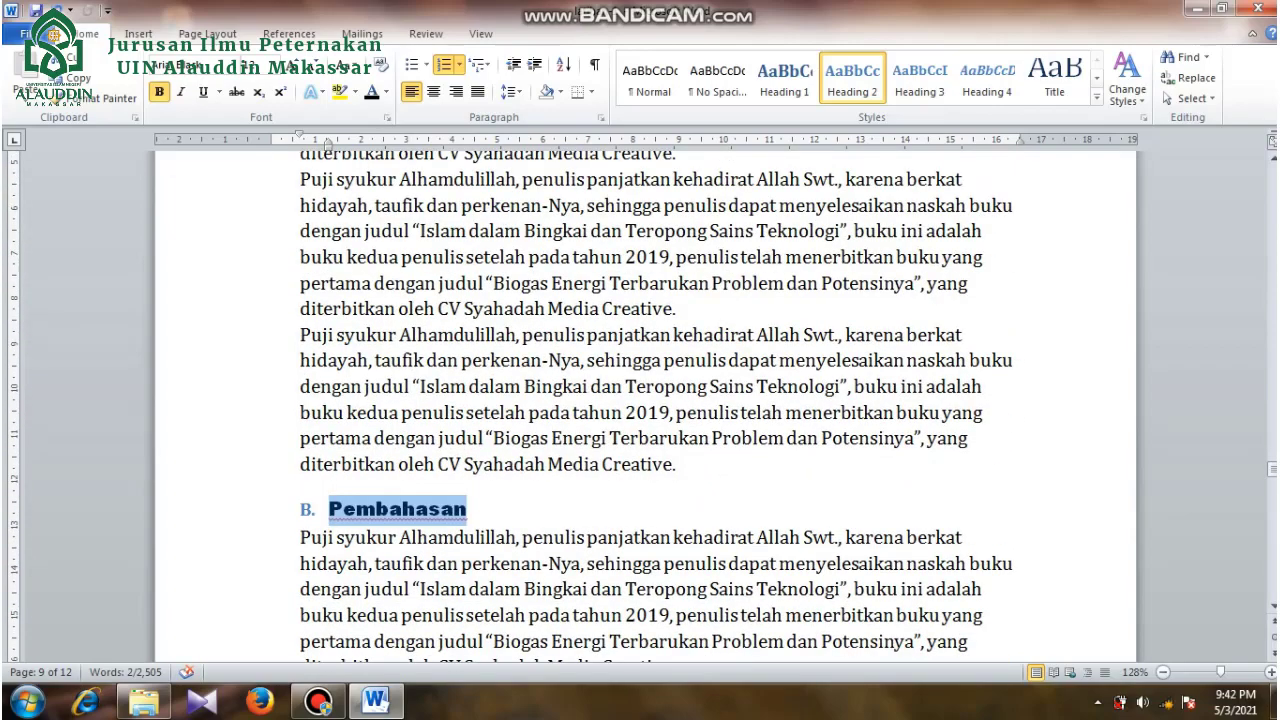
key("ctrl+z")
Copy the numbered Hasil sub-heading's formatting onto the Pembahasan sub-heading in Bab 3 with Format Painter.
scroll(645, 406, "up", 5)
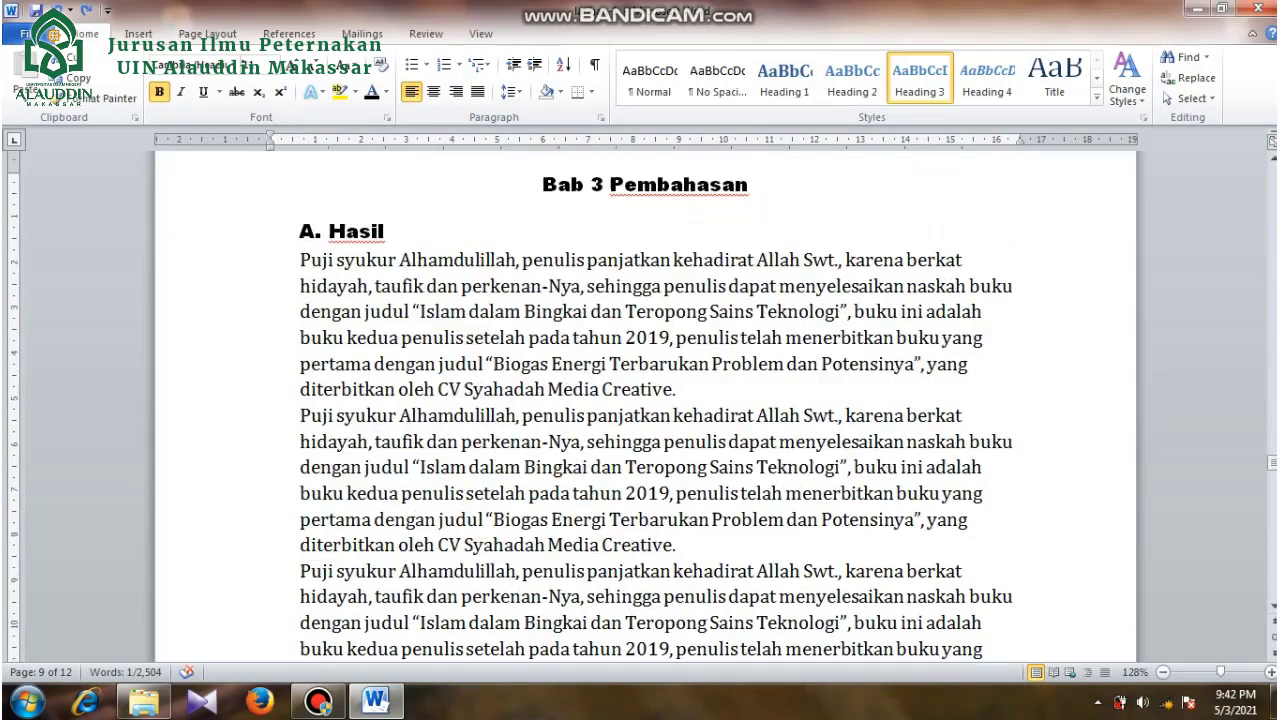
left_click(346, 290)
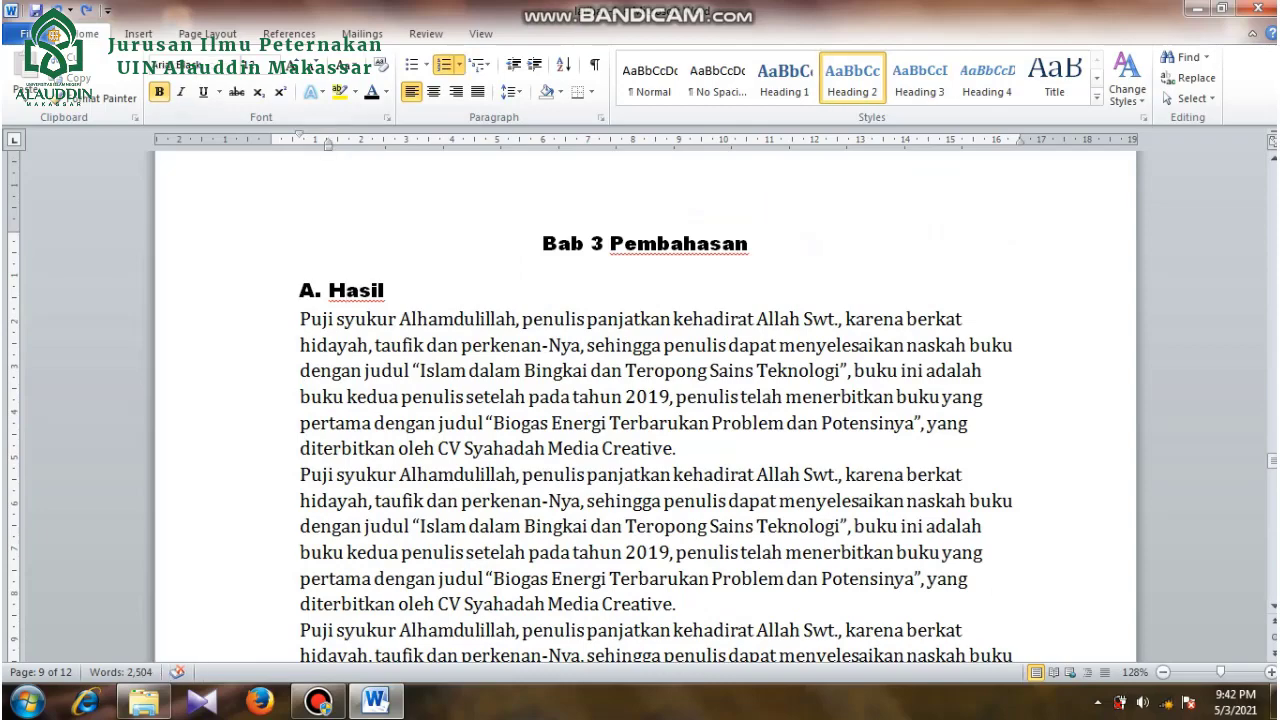
left_click(105, 98)
scroll(645, 406, "down", 4)
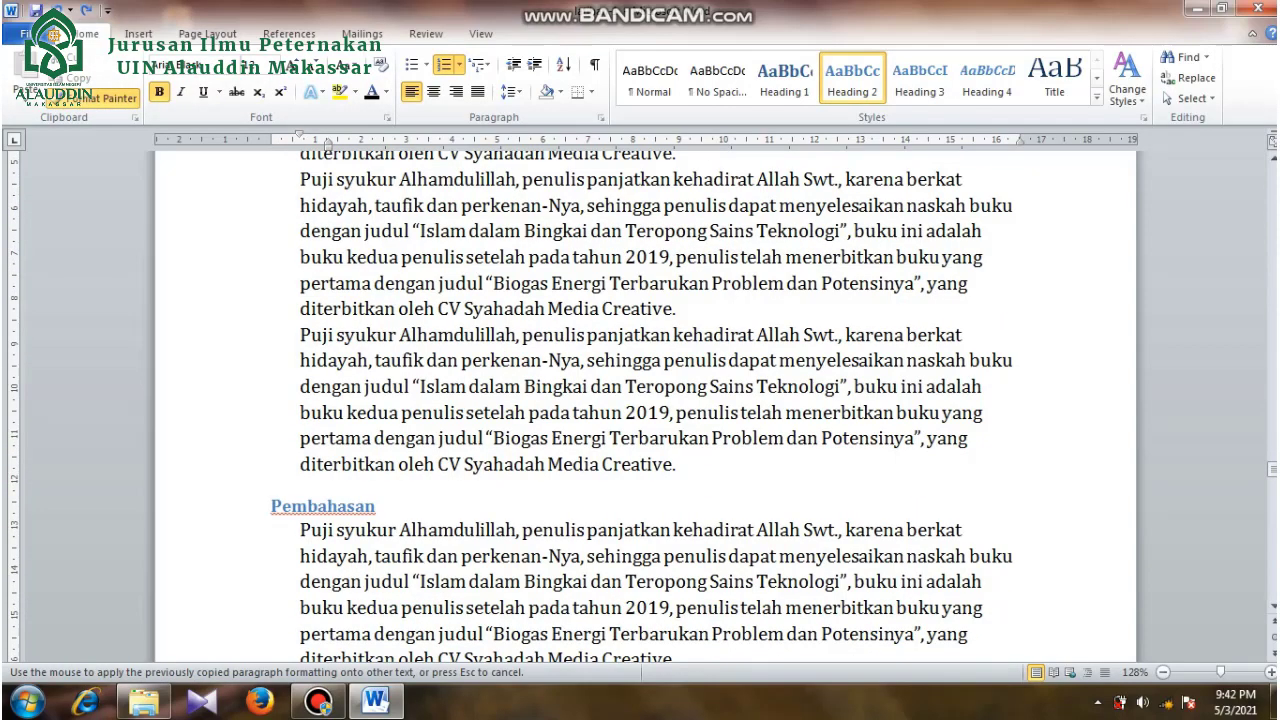
left_click_drag(376, 506, 271, 506)
Copy the Pembahasan sub-heading's formatting onto the Rekomendasi sub-heading on page 10 with Format Painter.
scroll(645, 400, "down", 6)
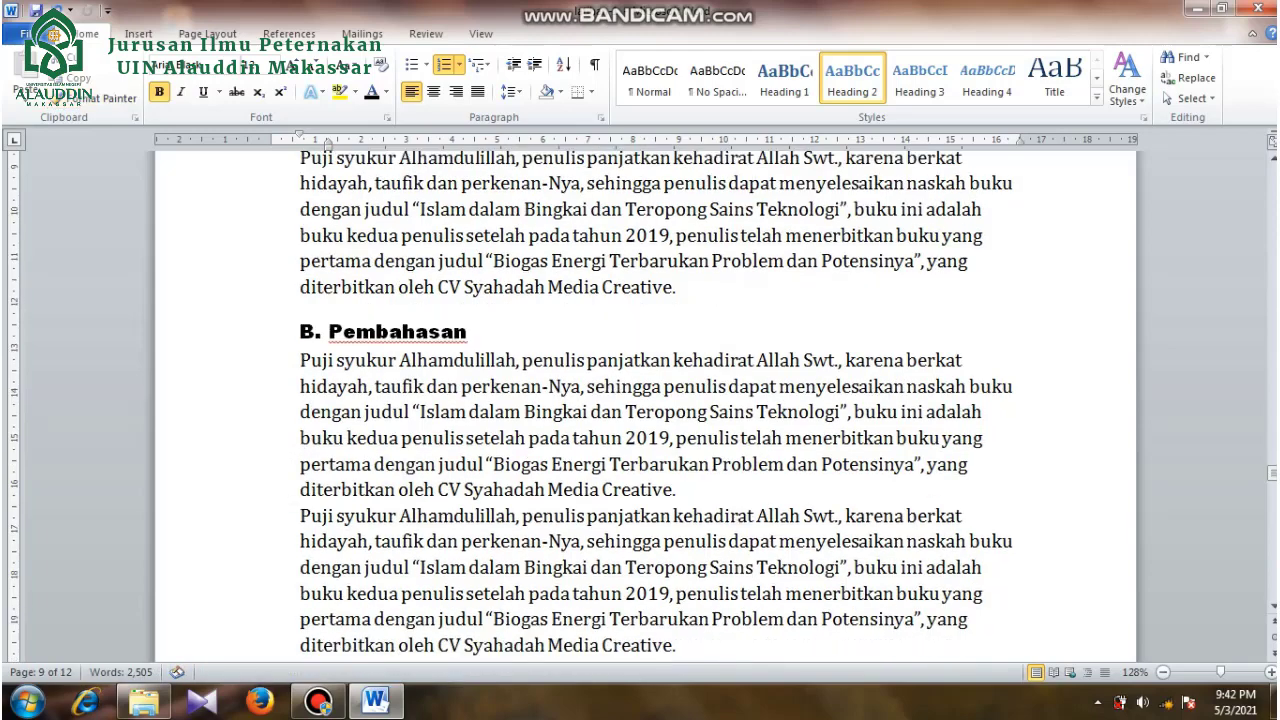
scroll(645, 400, "down", 10)
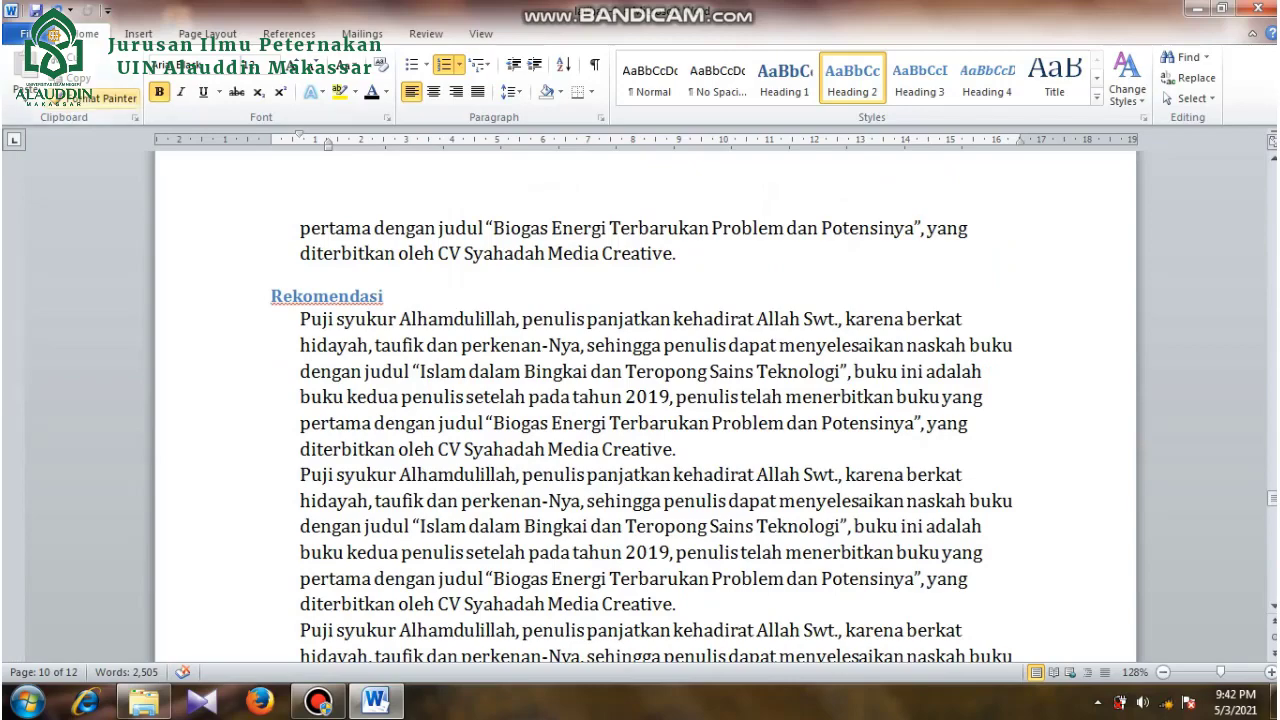
left_click(105, 98)
left_click_drag(388, 297, 270, 297)
Copy the Rekomendasi sub-heading's formatting onto the Aknowledgement sub-heading on page 10 with Format Painter.
scroll(645, 400, "down", 5)
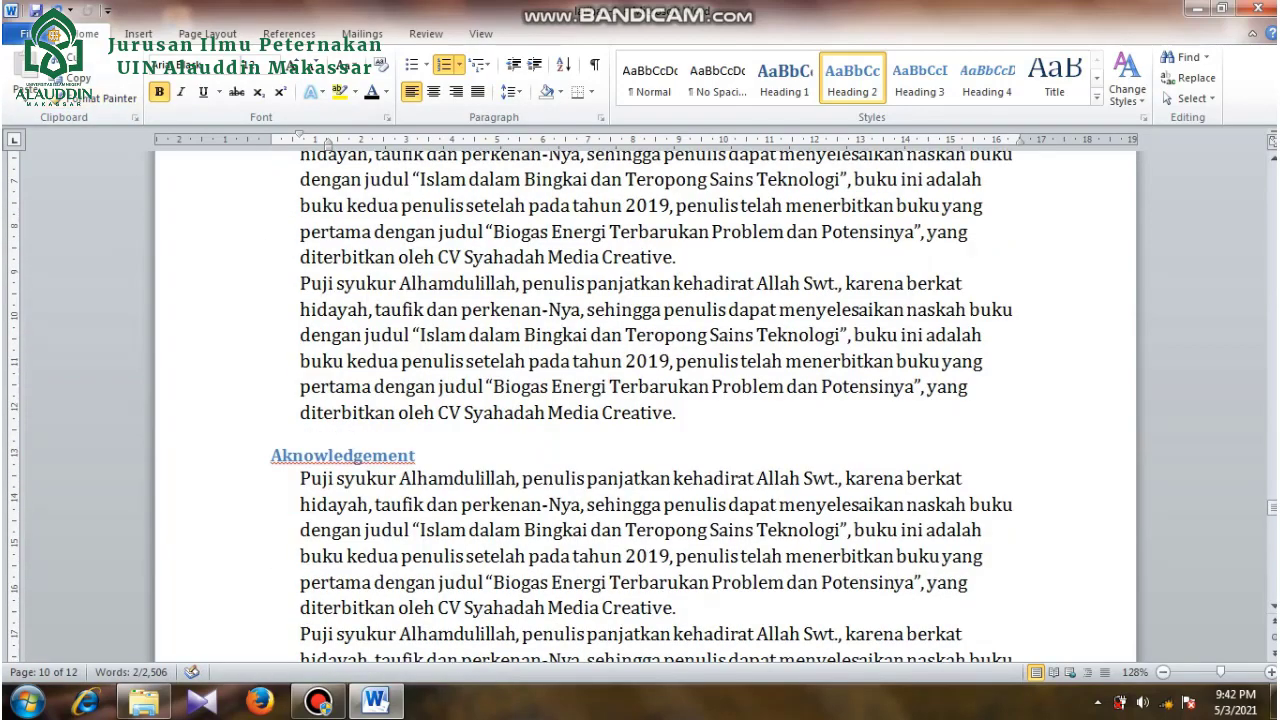
scroll(645, 400, "up", 4)
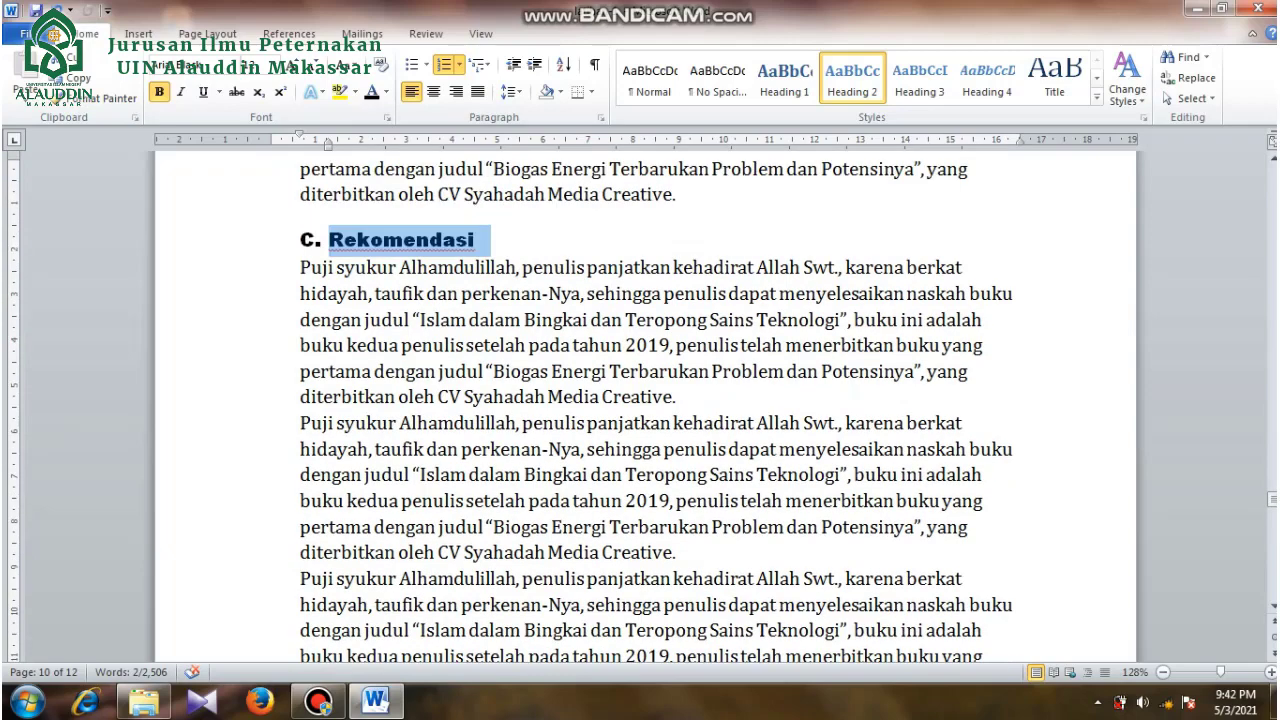
left_click(382, 240)
left_click(105, 97)
scroll(645, 400, "down", 4)
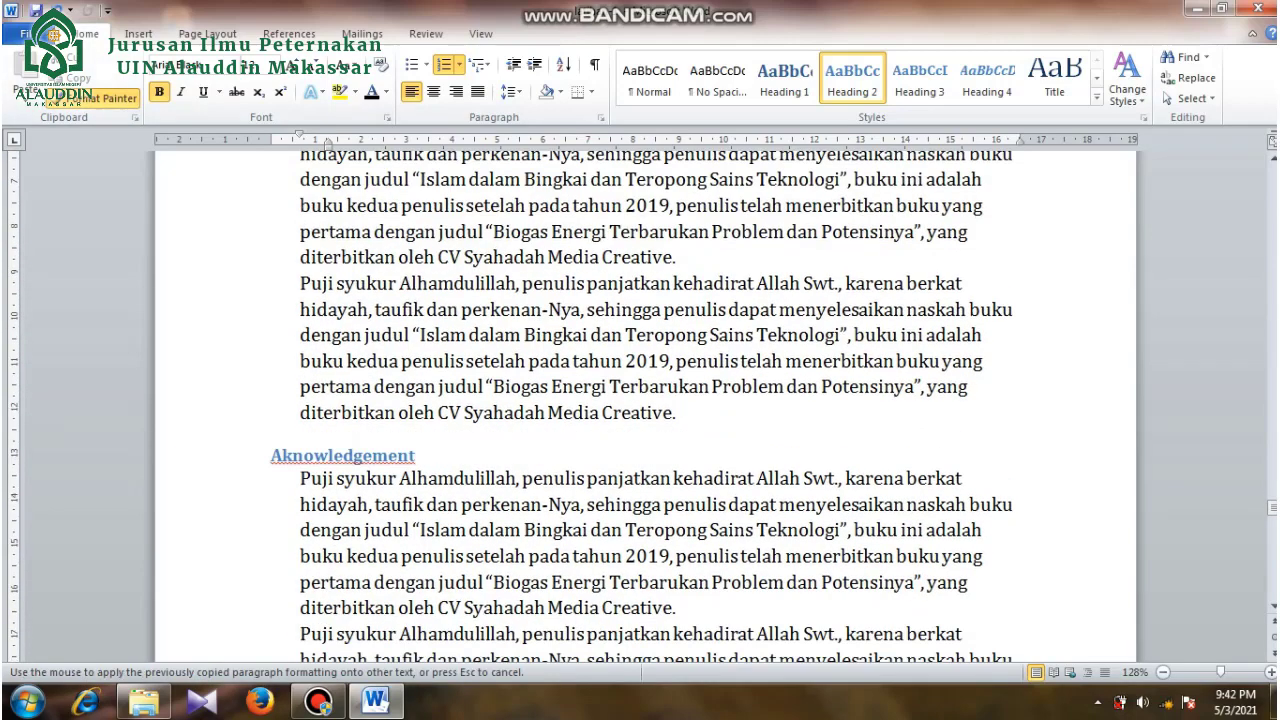
left_click_drag(416, 455, 270, 455)
Apply Heading 2 to the Kesimpulan sub-heading under Bab 4 Penutup, with automatic font colour, size 12 and the Arial Black font.
scroll(645, 400, "down", 10)
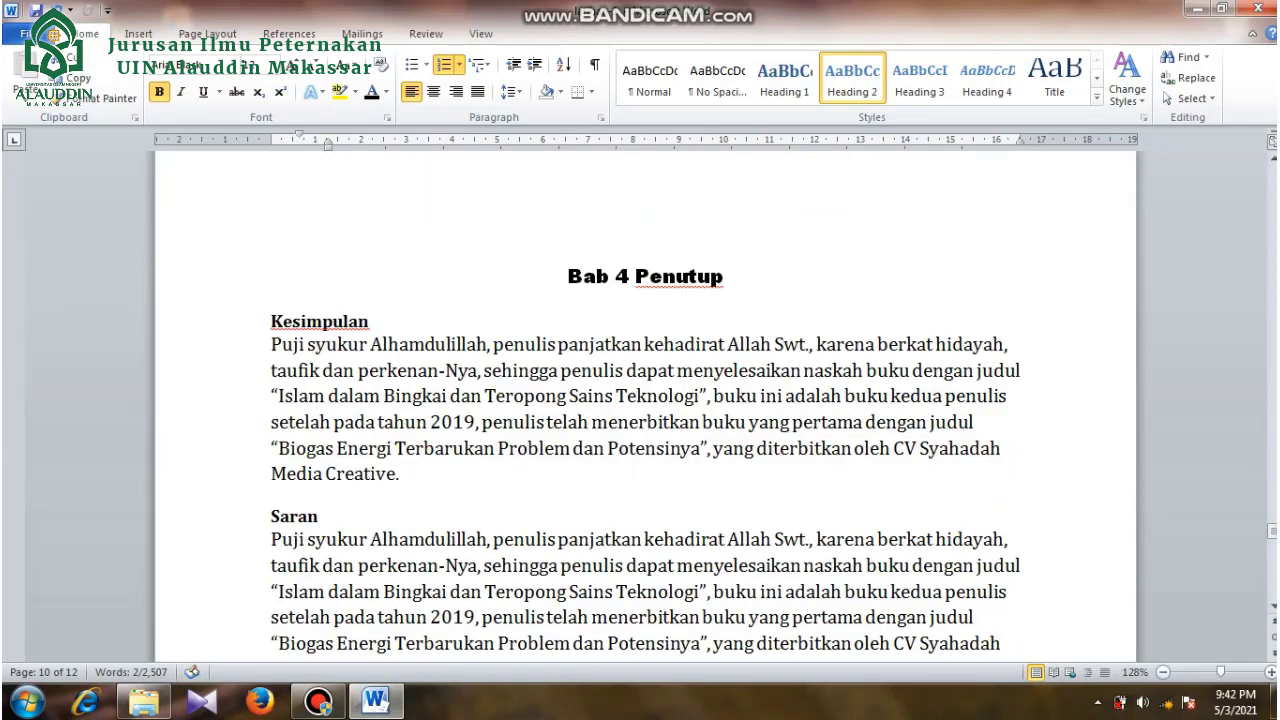
scroll(645, 400, "up", 9)
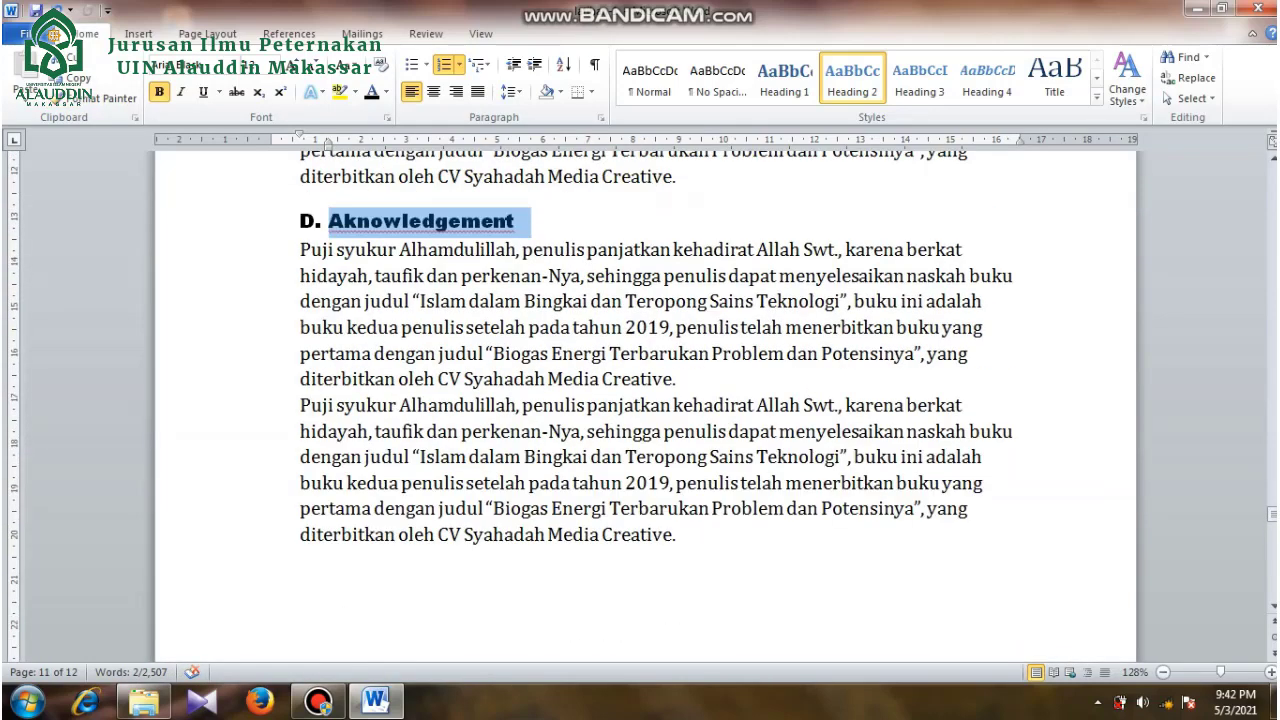
scroll(274, 572, "down", 2)
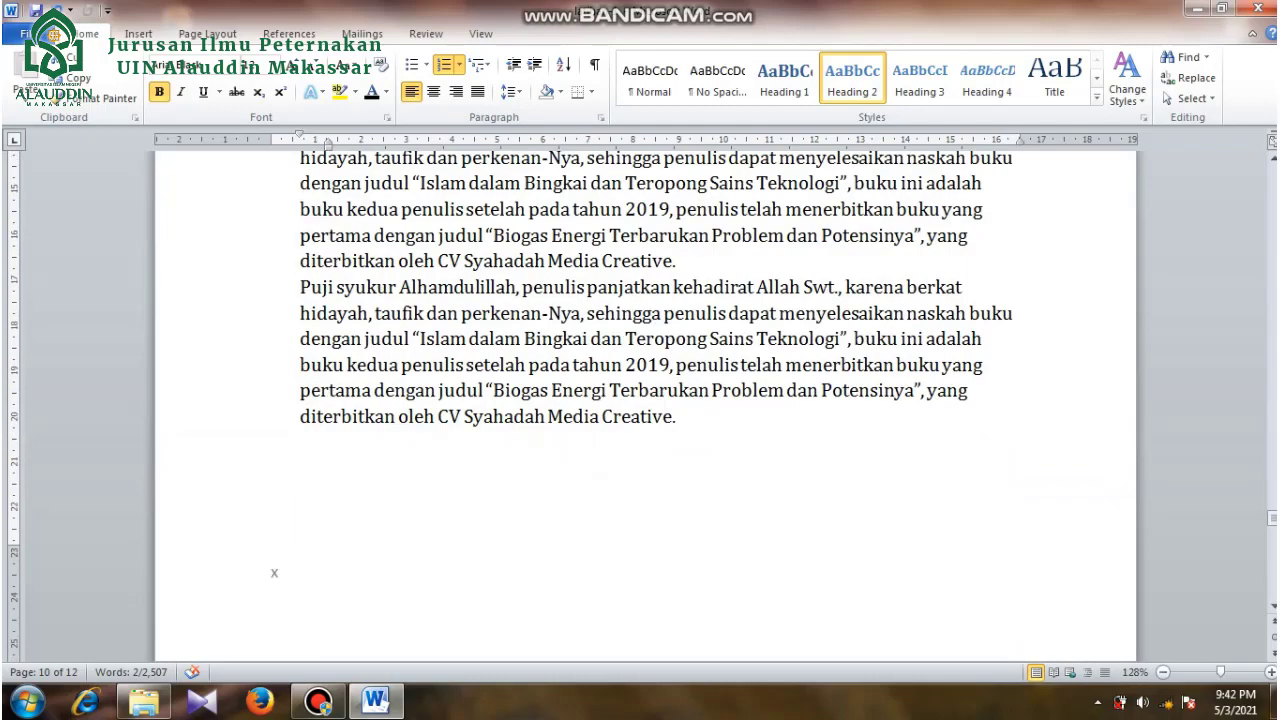
scroll(274, 572, "up", 4)
scroll(274, 572, "down", 12)
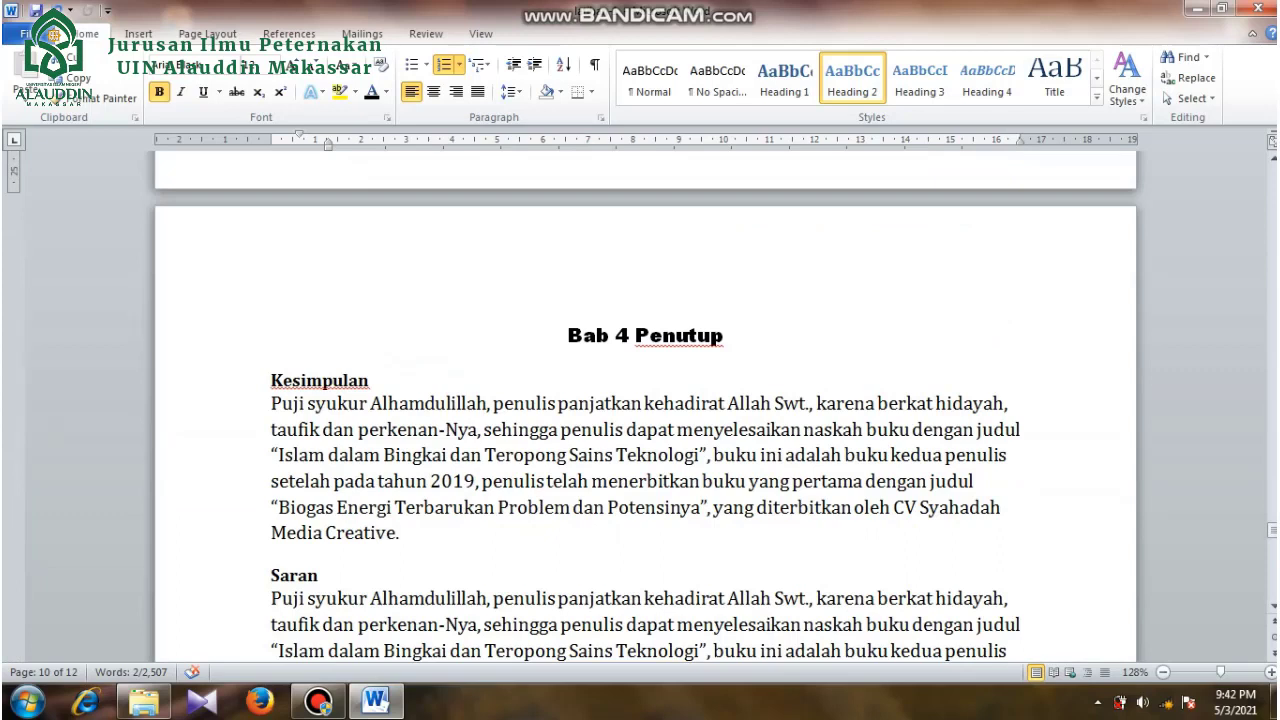
left_click(234, 382)
left_click(852, 78)
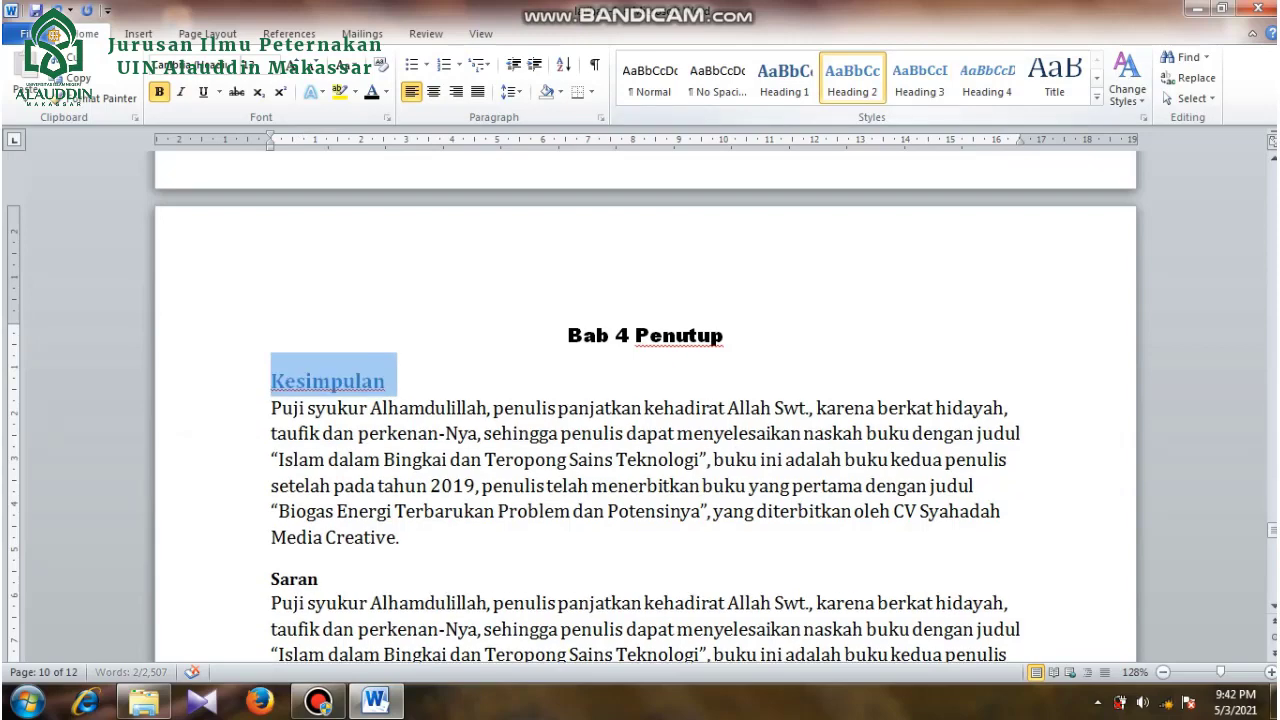
left_click(372, 92)
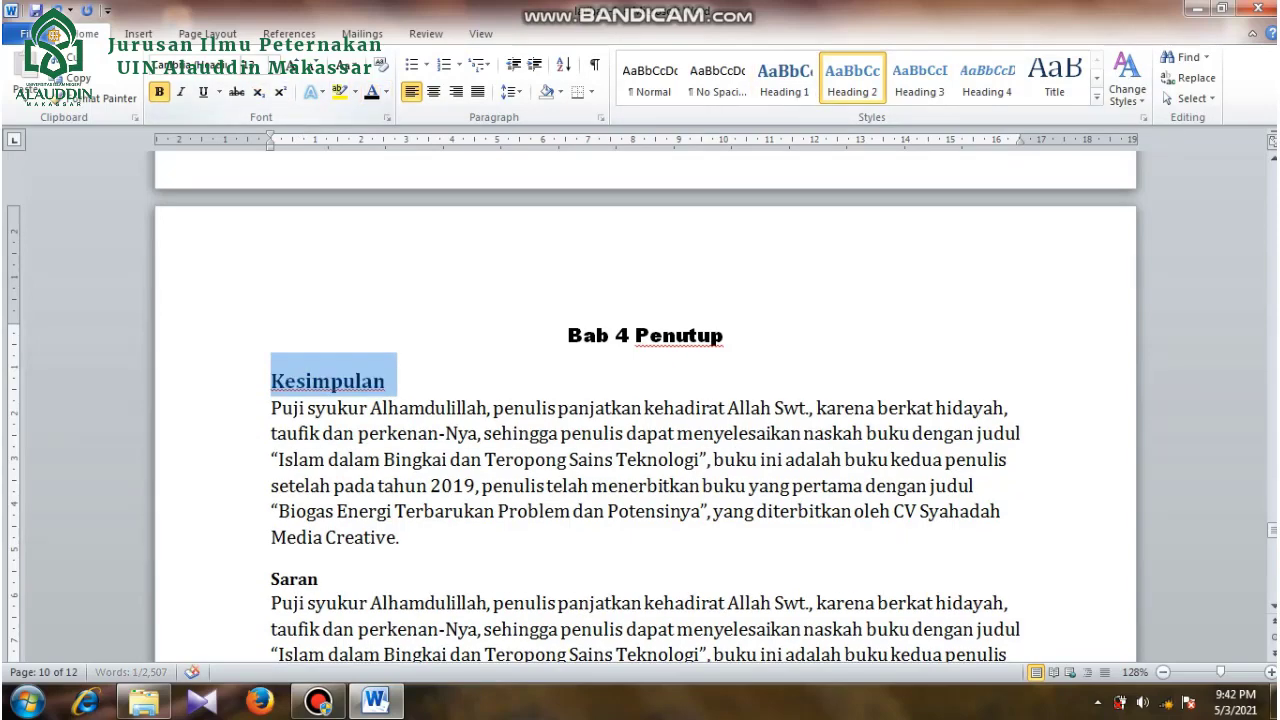
left_click(271, 65)
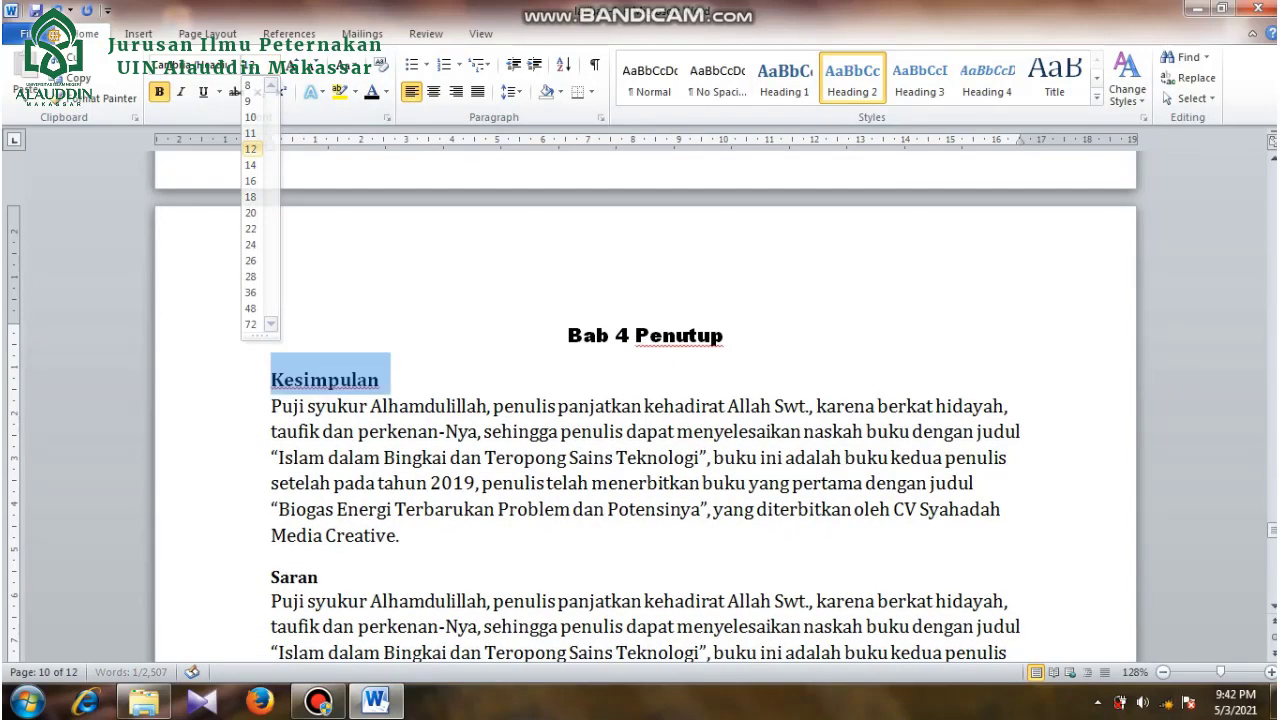
left_click(251, 149)
left_click(233, 65)
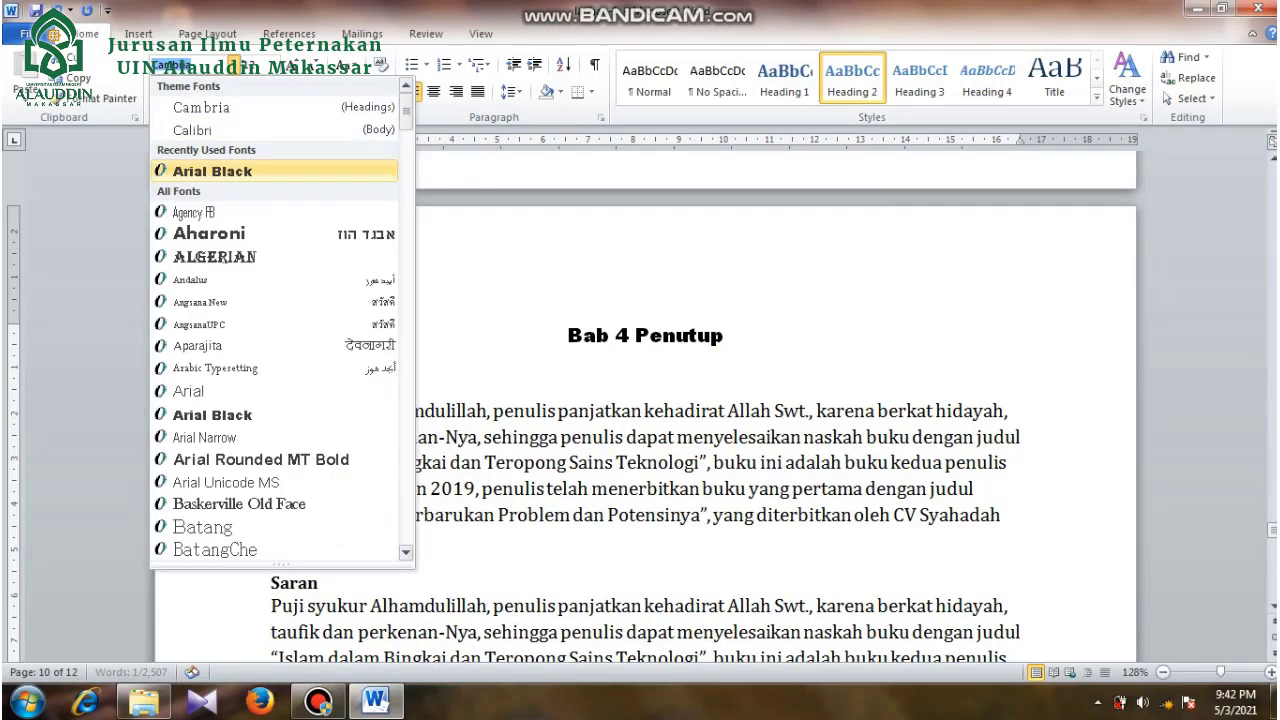
left_click(213, 171)
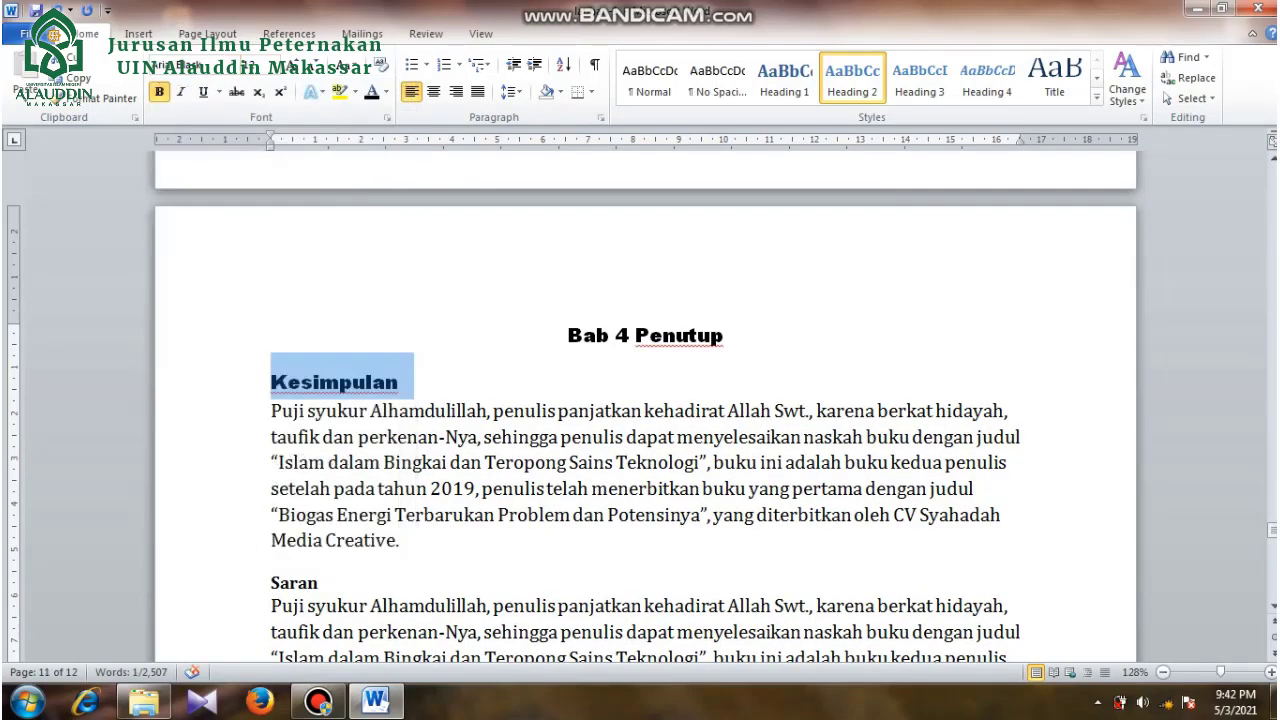
Copy the Kesimpulan sub-heading's formatting onto the Saran sub-heading under Bab 4 Penutup with Format Painter.
left_click(353, 382)
left_click(108, 98)
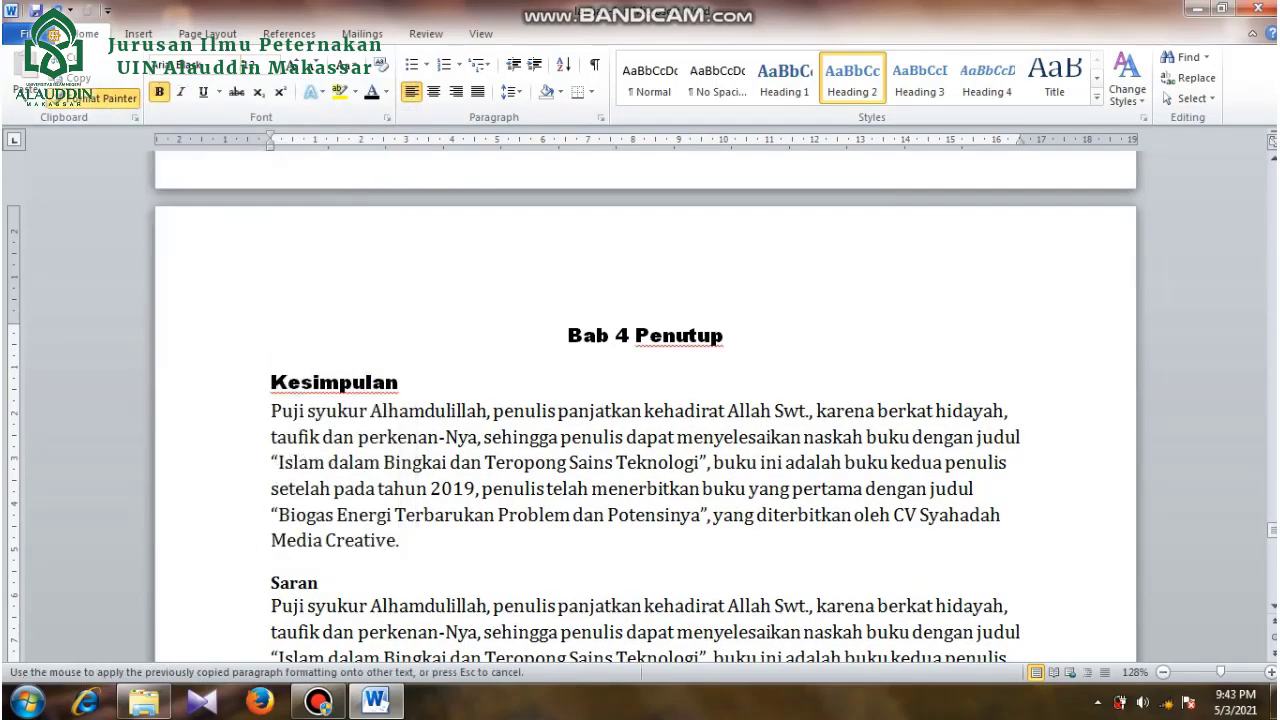
left_click_drag(270, 582, 322, 583)
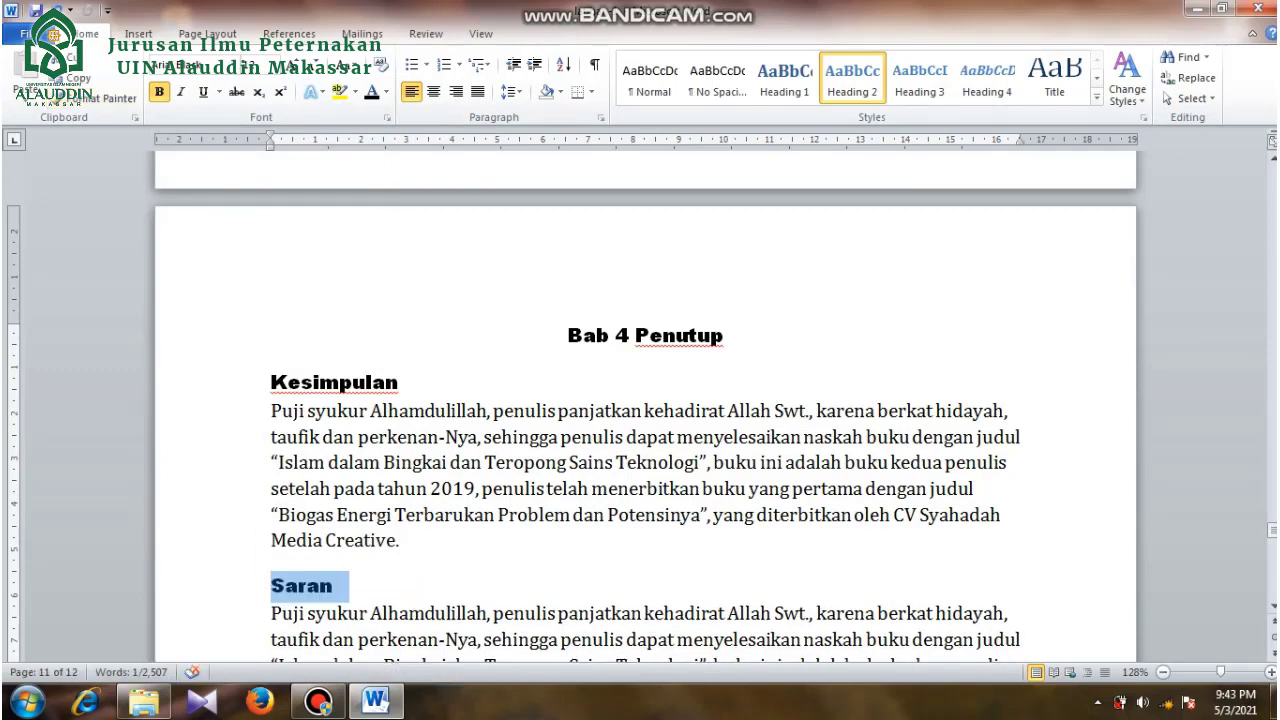
left_click(404, 541)
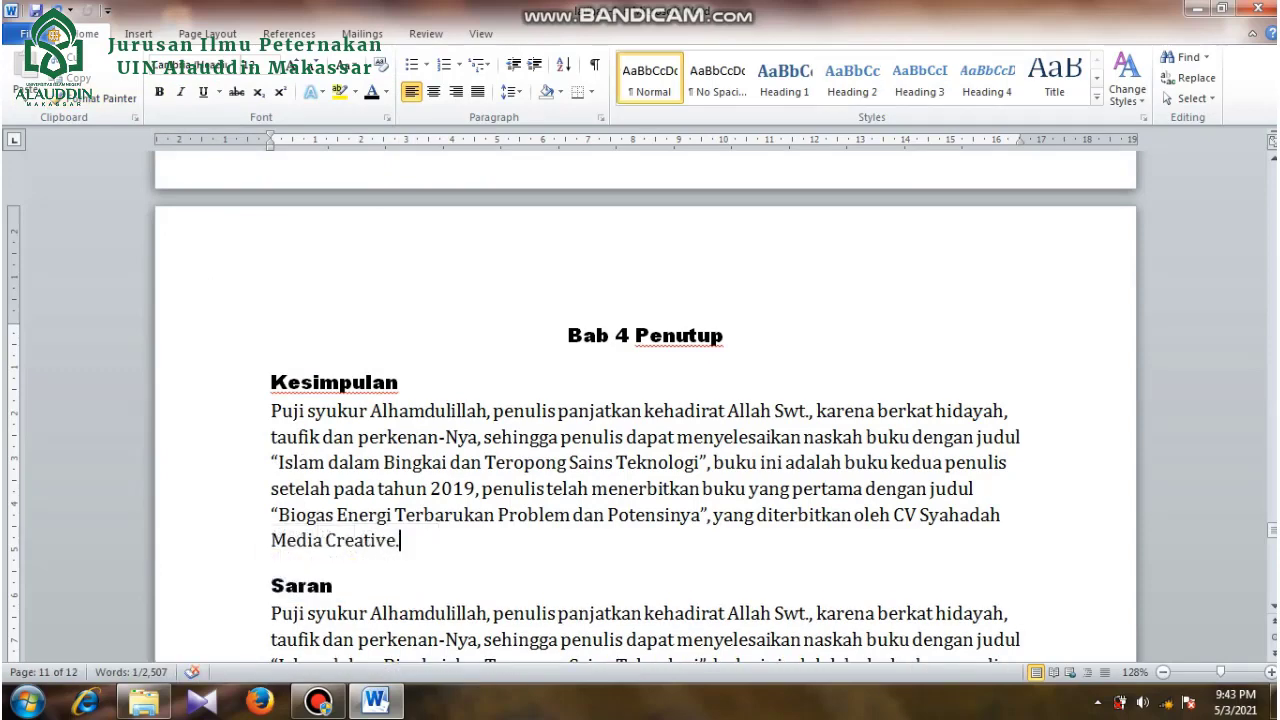
Review the heading formatting and page numbers from Daftar Pustaka back through Bab 4 and Bab 3, and on the Kata Pengantar page.
scroll(404, 541, "up", 7)
scroll(404, 541, "down", 16)
scroll(645, 400, "down", 10)
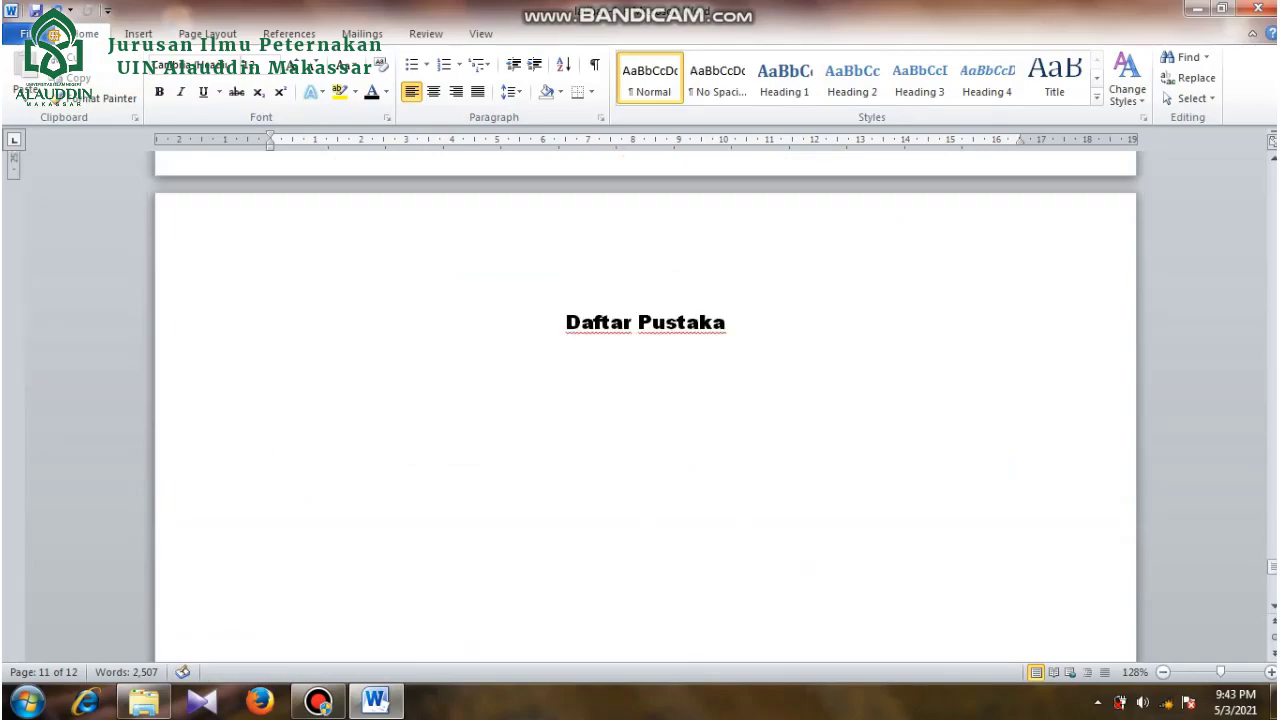
scroll(645, 400, "up", 3)
scroll(645, 400, "down", 3)
scroll(645, 400, "up", 14)
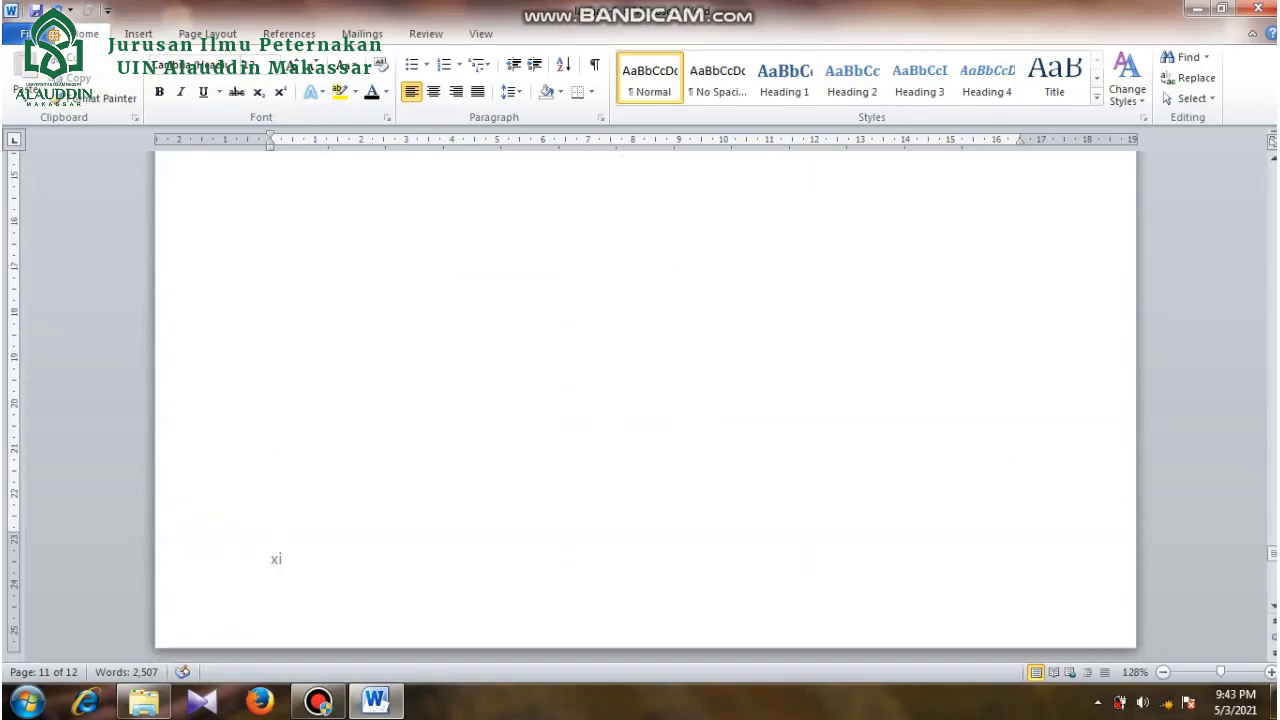
scroll(645, 400, "up", 5)
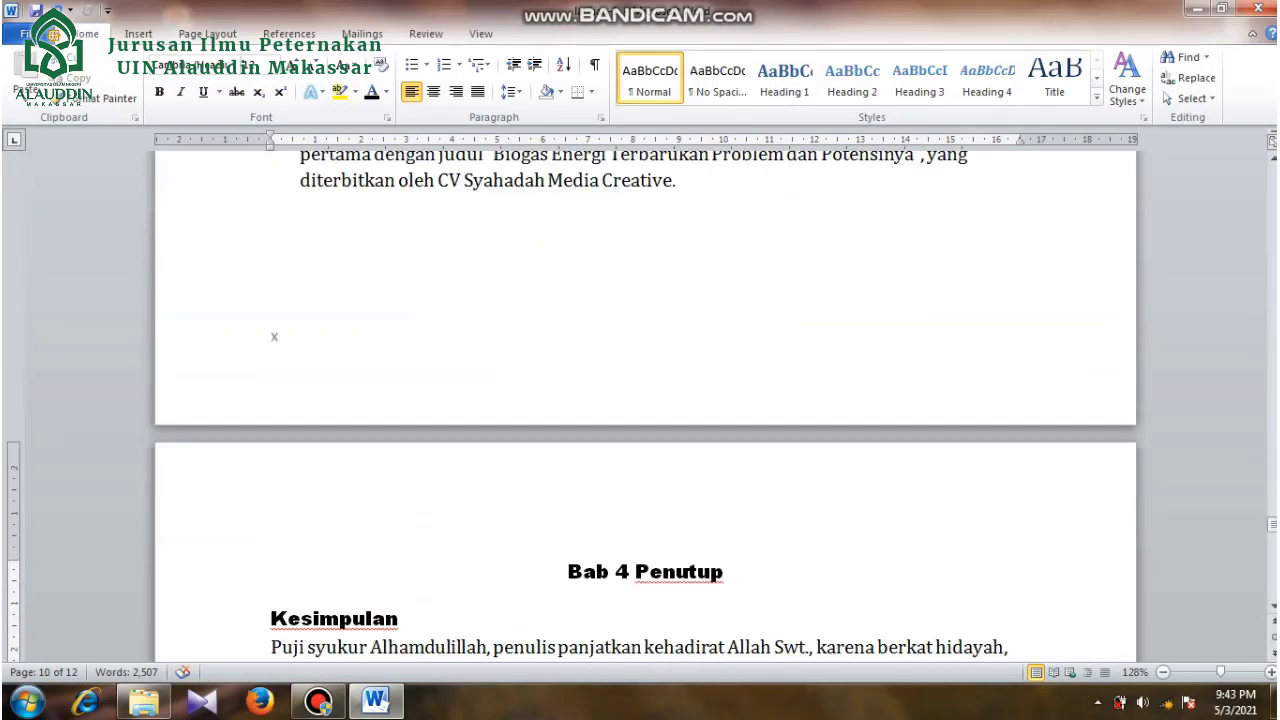
scroll(645, 400, "up", 9)
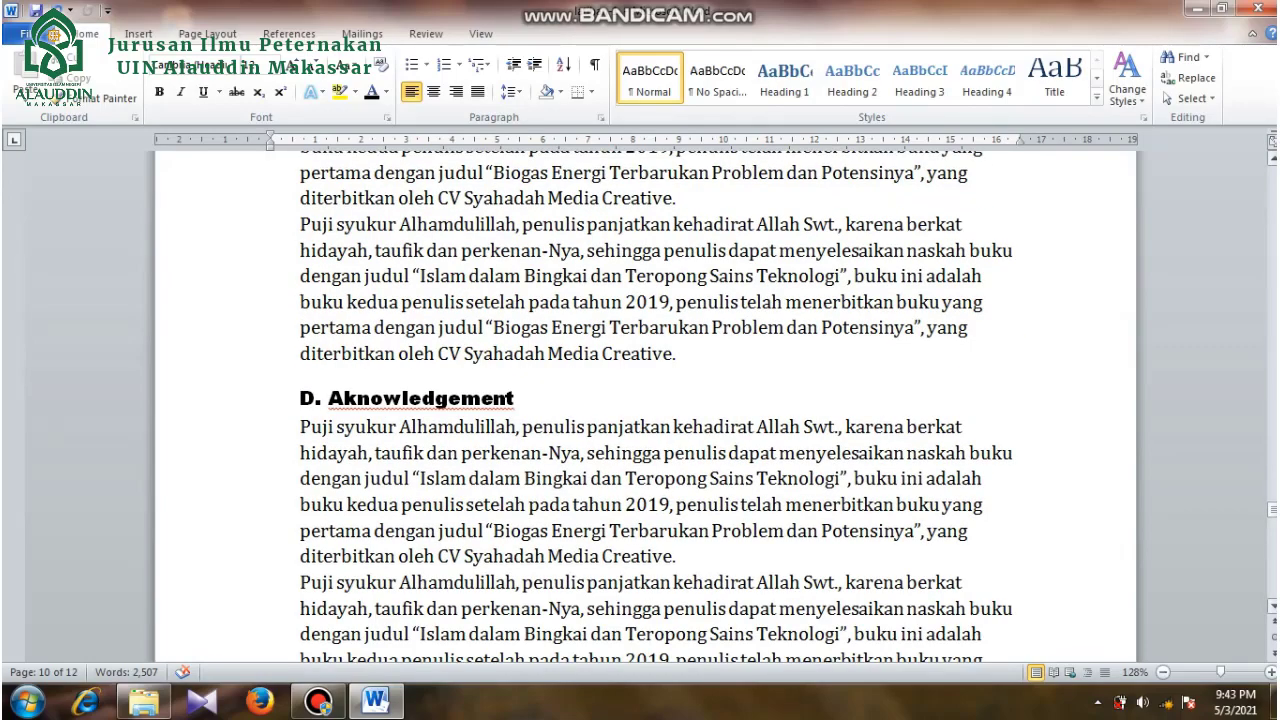
left_click_drag(1273, 510, 1273, 174)
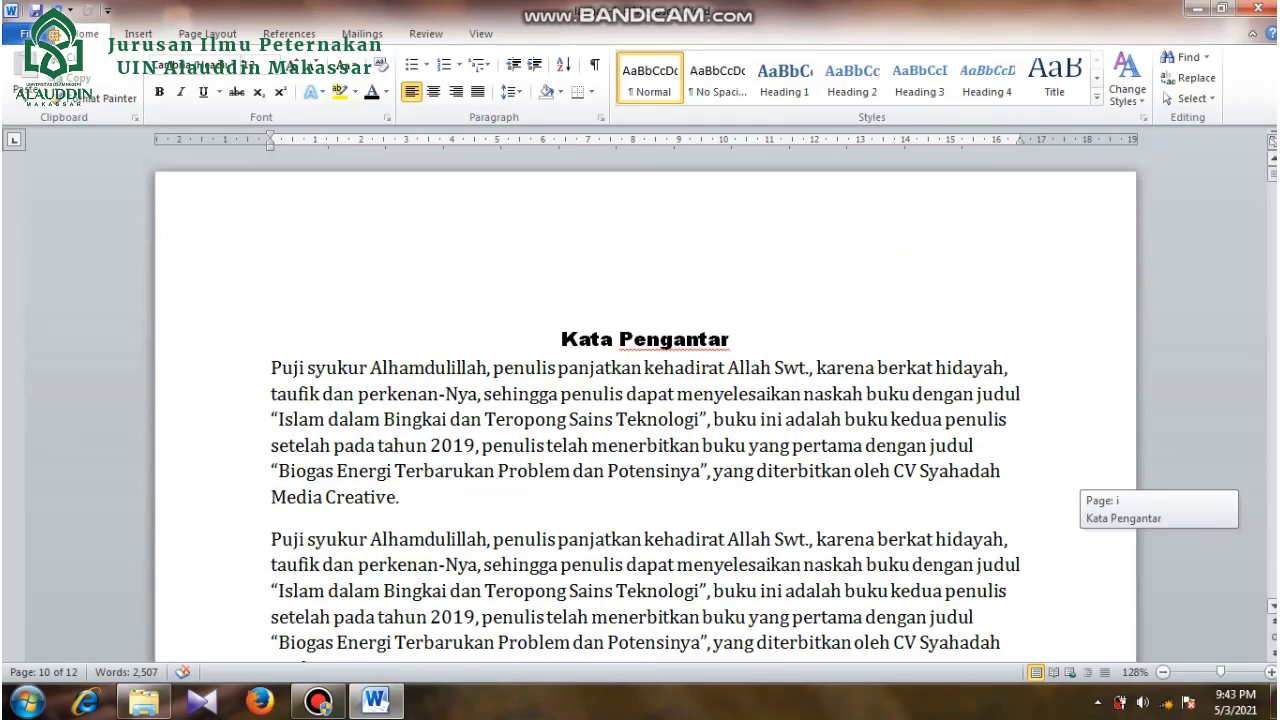
scroll(645, 400, "down", 4)
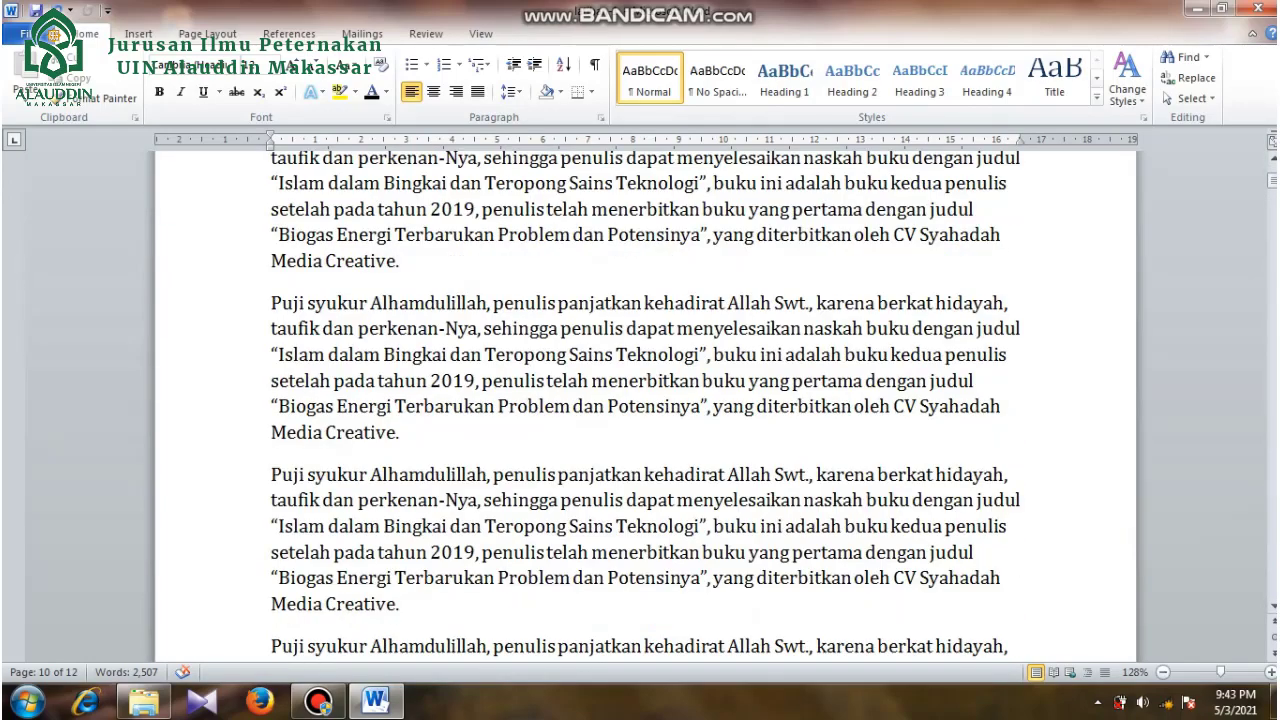
left_click(272, 346)
key("ctrl+Return")
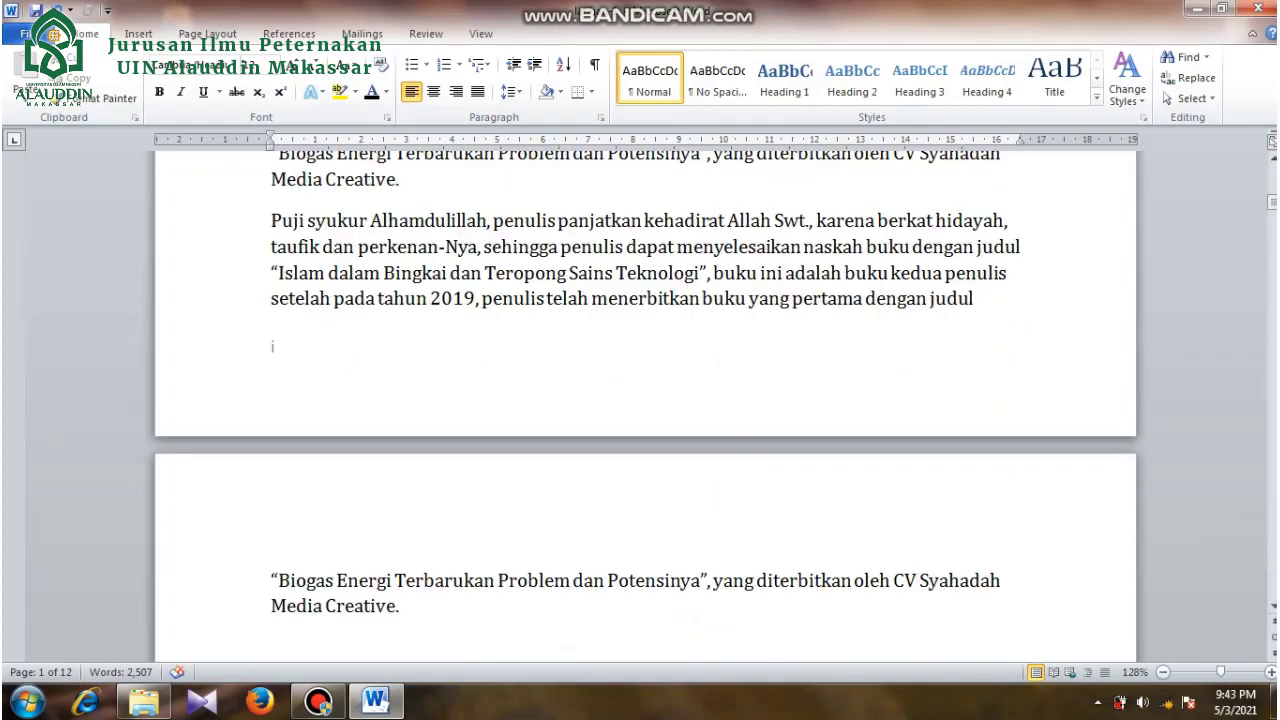
scroll(645, 400, "up", 2)
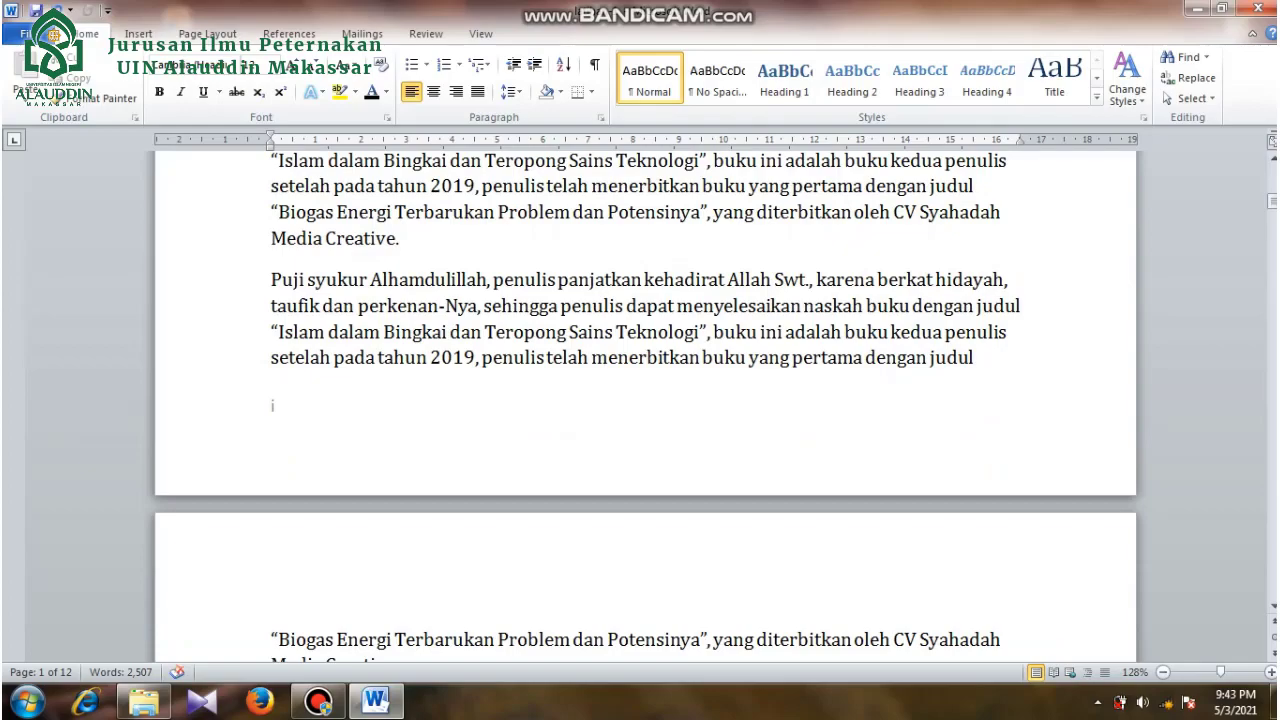
type("\"Biogas Energi Terbarukan Problem dan Potensinya\", yang diterbitkan oleh CV Syahadah Media Creative. Puji syukur Alhamdulillah, penulis panjatkan kehadirat Allah Swt., karena berkat hidayah, taufik dan perkenan-Nya, sehingga penulis dapat menyelesaikan naskah buku dengan judul \"Islam dalam Bingkai dan Teropong Sains Teknologi\", buku ini adalah buku kedua penulis setelah pada tahun 2019, penulis telah menerbitkan buku yang pertama dengan judul")
scroll(645, 405, "up", 10)
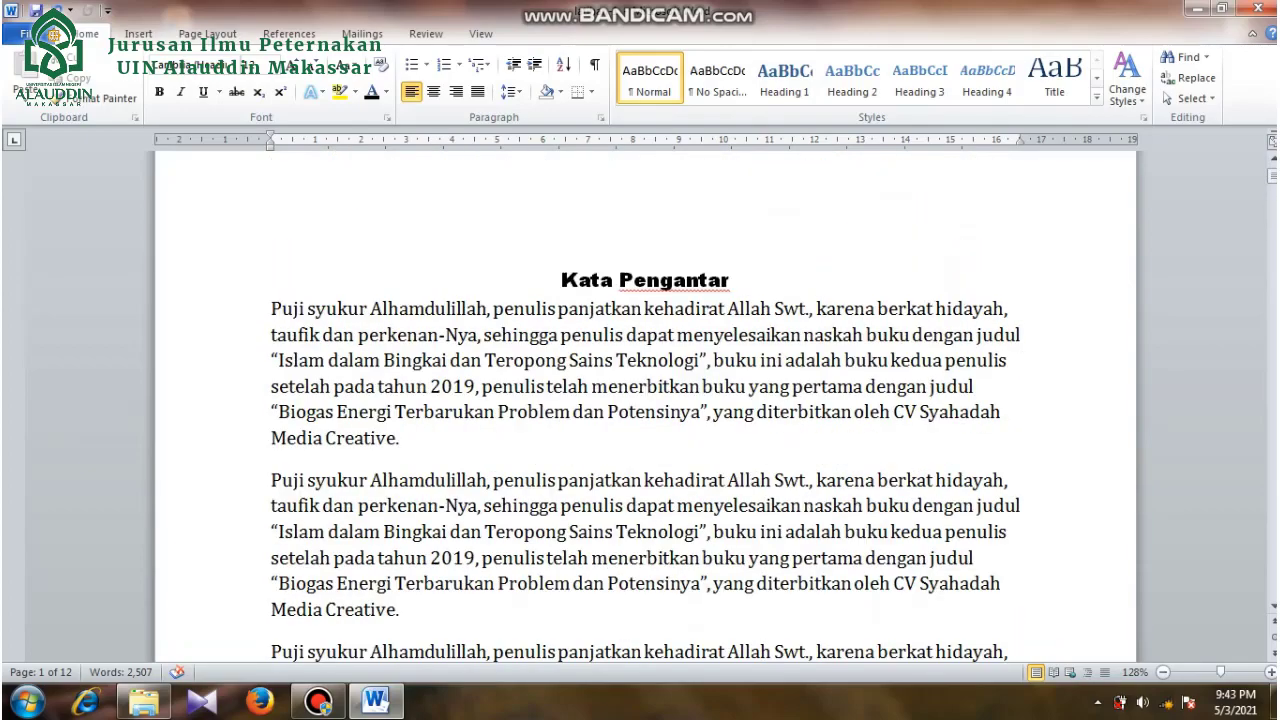
Insert the Plain Number 1 page number at the bottom of the pages and return to the document body.
scroll(645, 405, "down", 2)
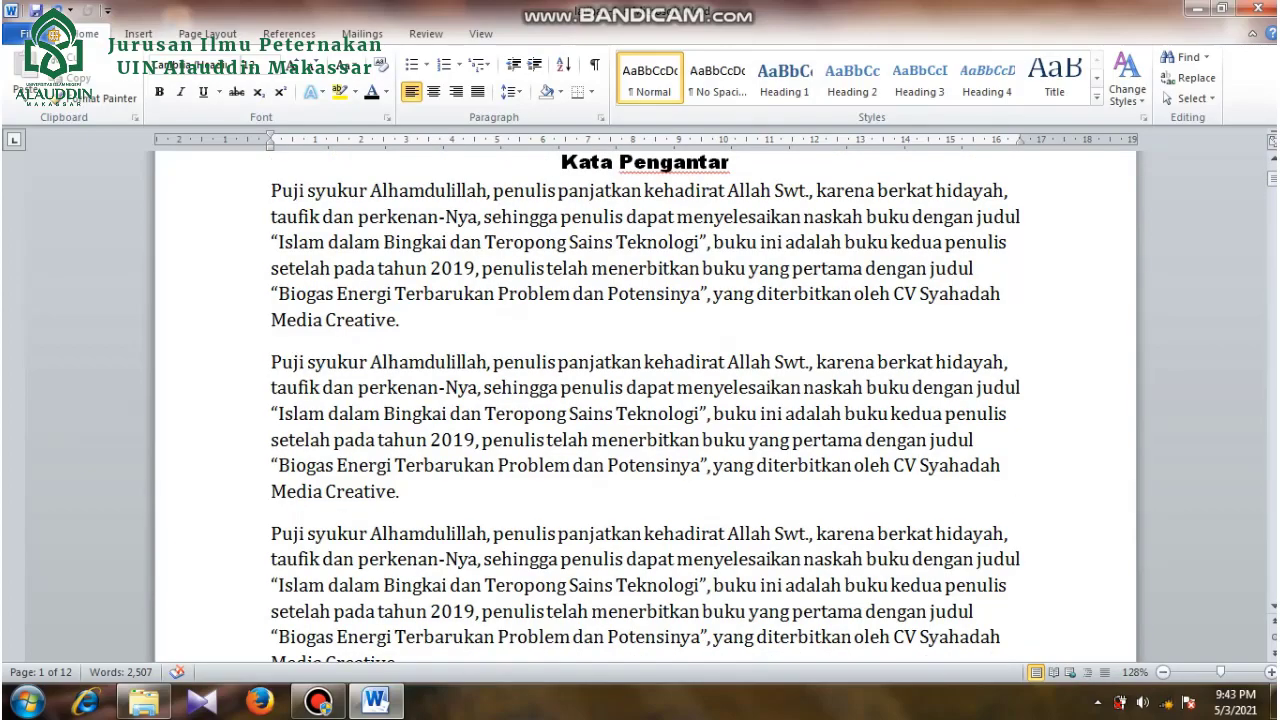
scroll(272, 523, "down", 3)
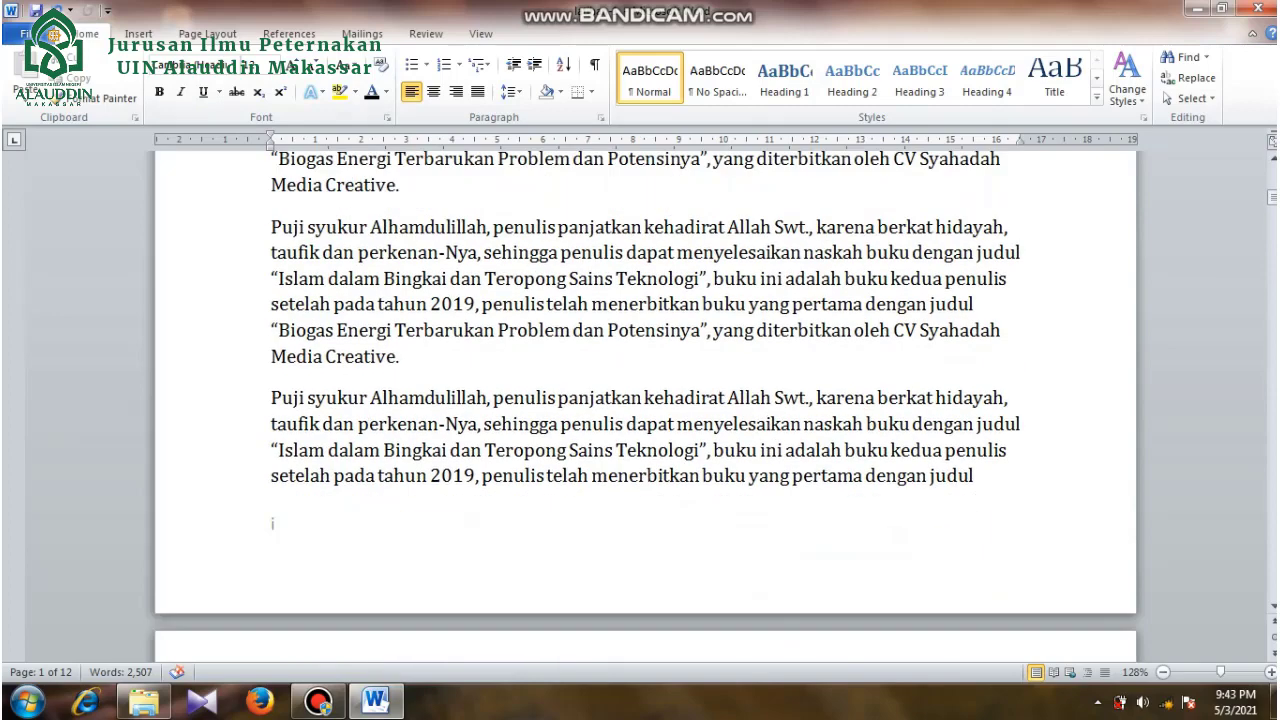
scroll(645, 405, "down", 12)
scroll(645, 405, "up", 13)
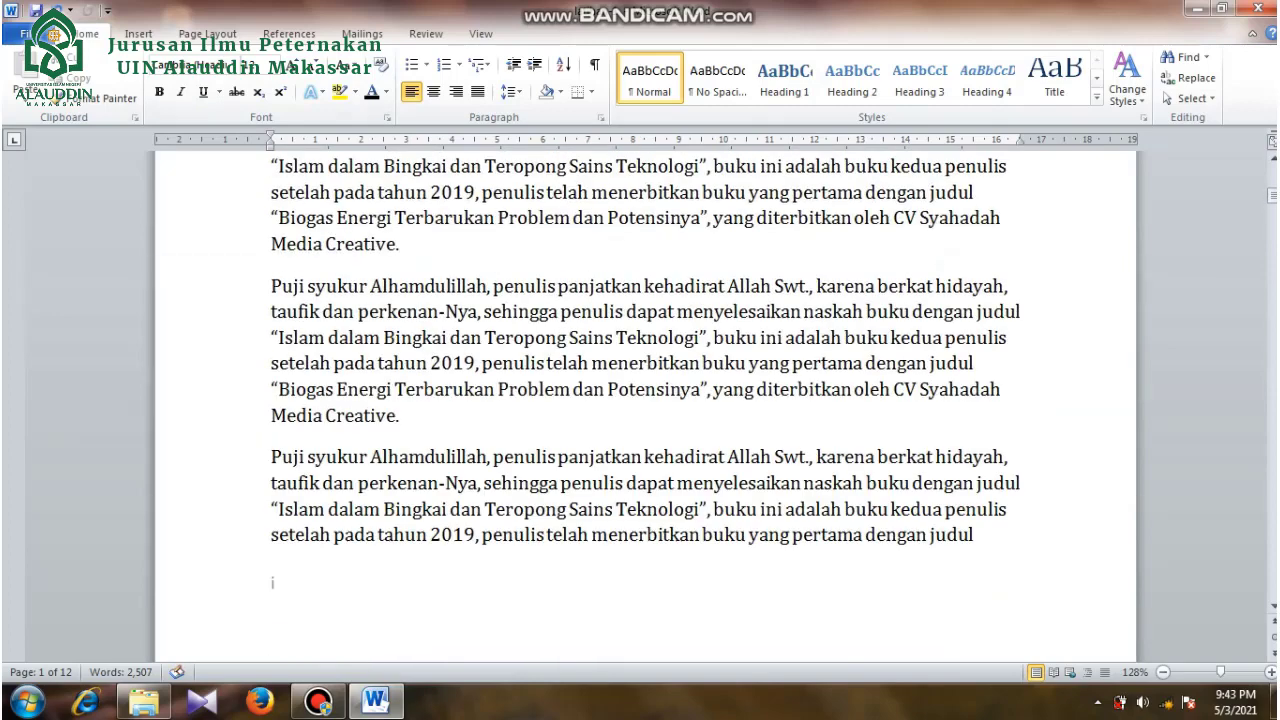
scroll(272, 582, "down", 1)
left_click(138, 34)
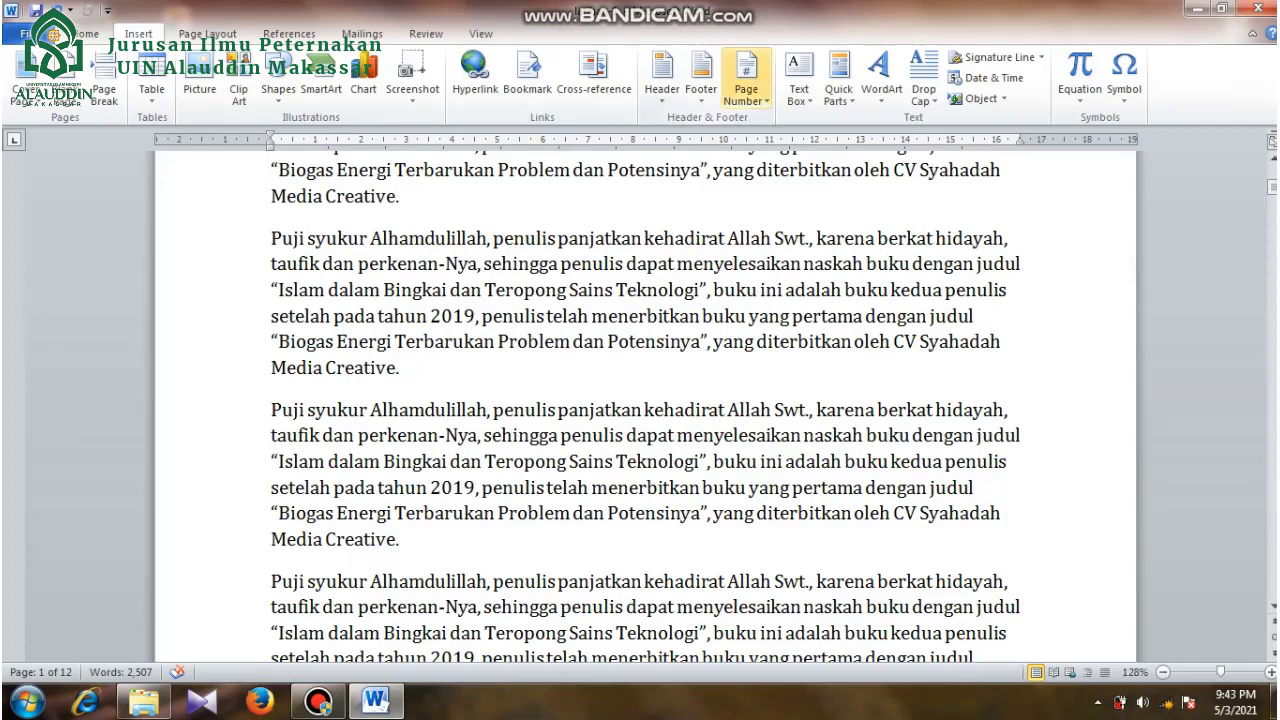
left_click(746, 80)
mouse_move(790, 141)
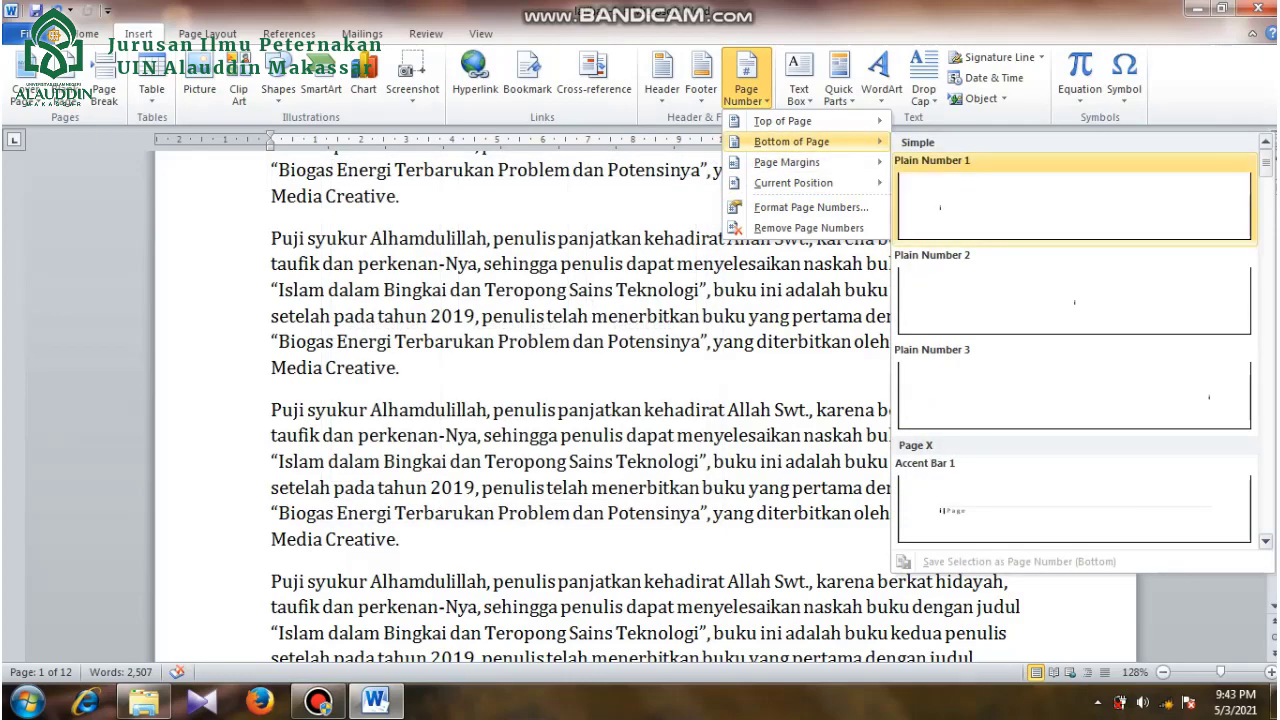
left_click(960, 225)
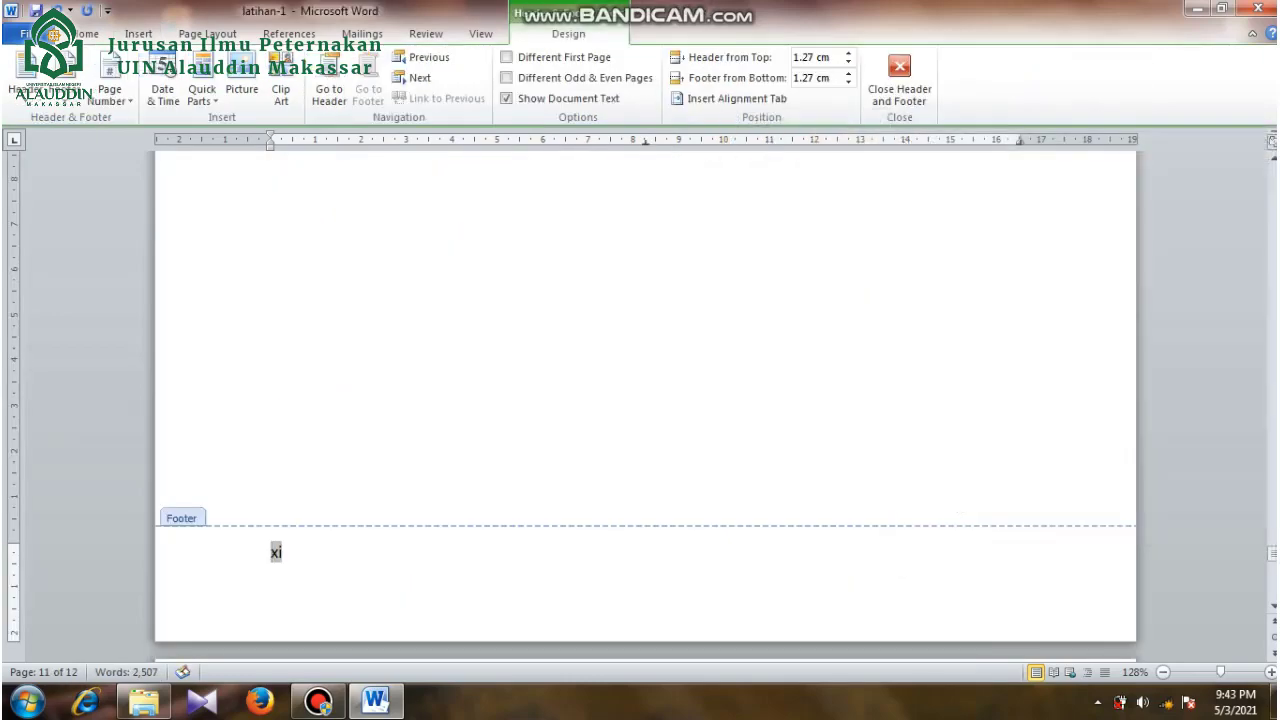
left_click(899, 75)
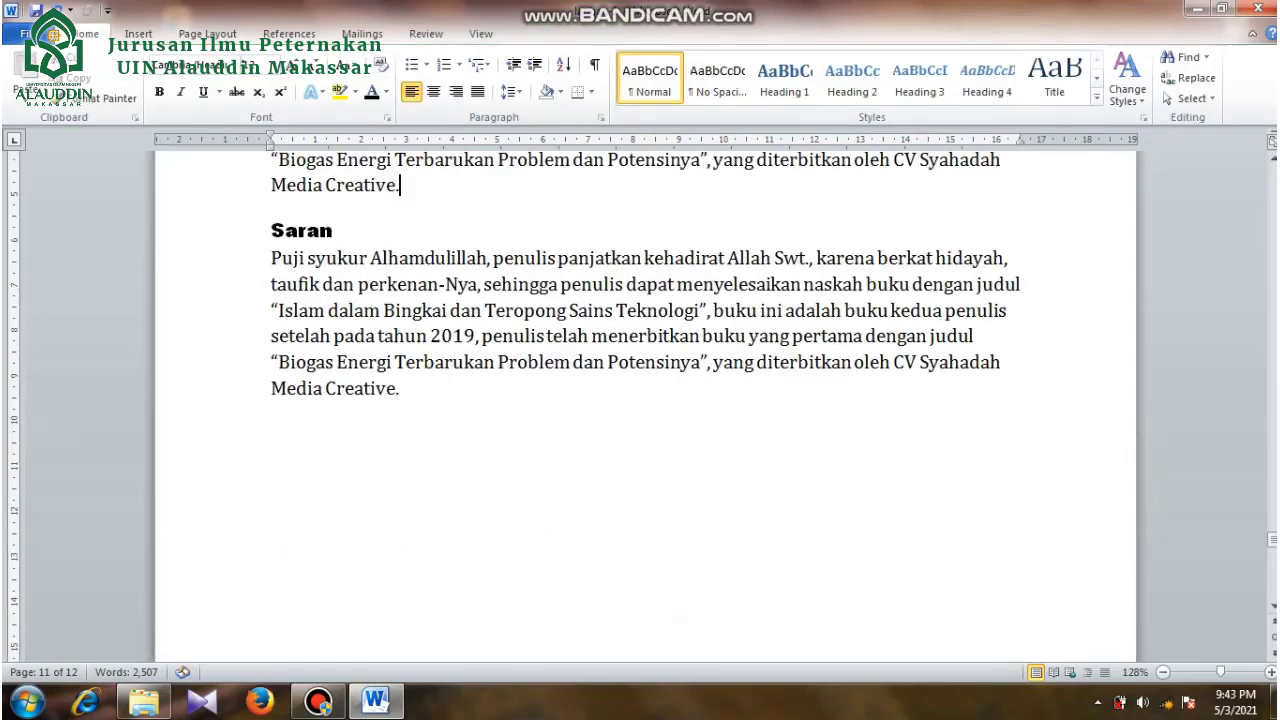
Set the page number format to 1, 2, 3, … with numbering starting at 1.
left_click_drag(1273, 540, 1273, 168)
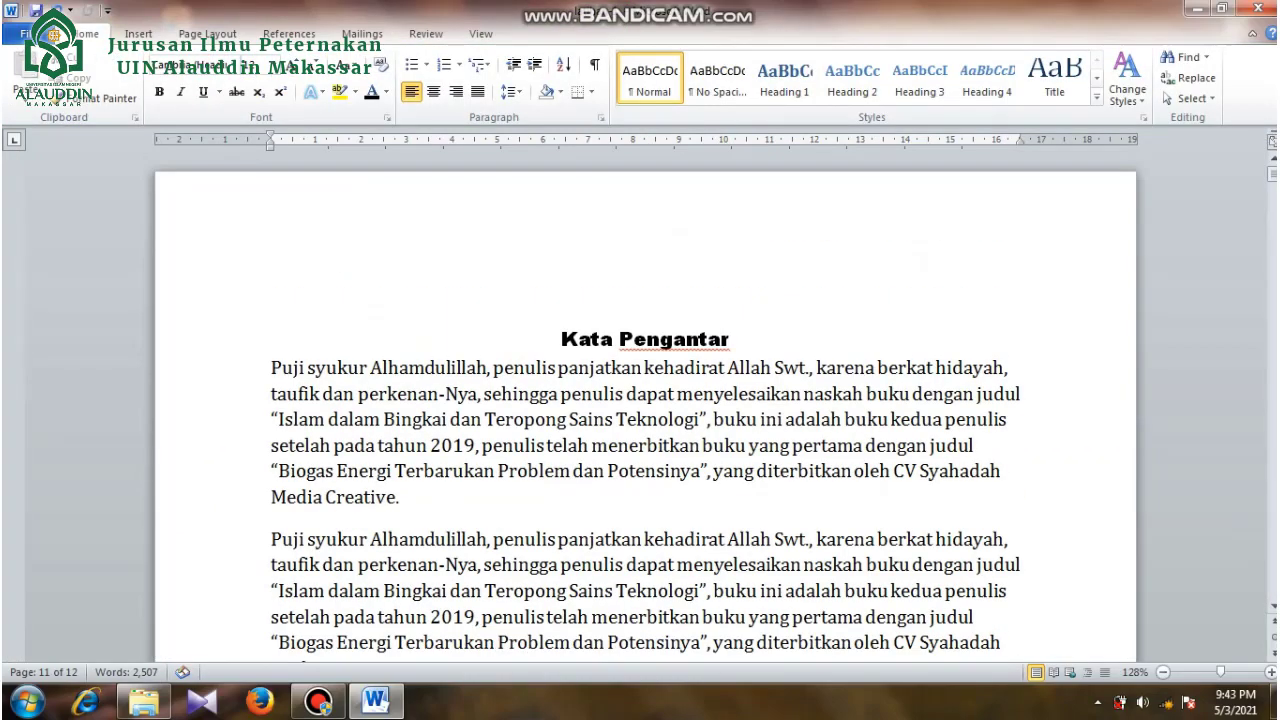
scroll(724, 420, "down", 10)
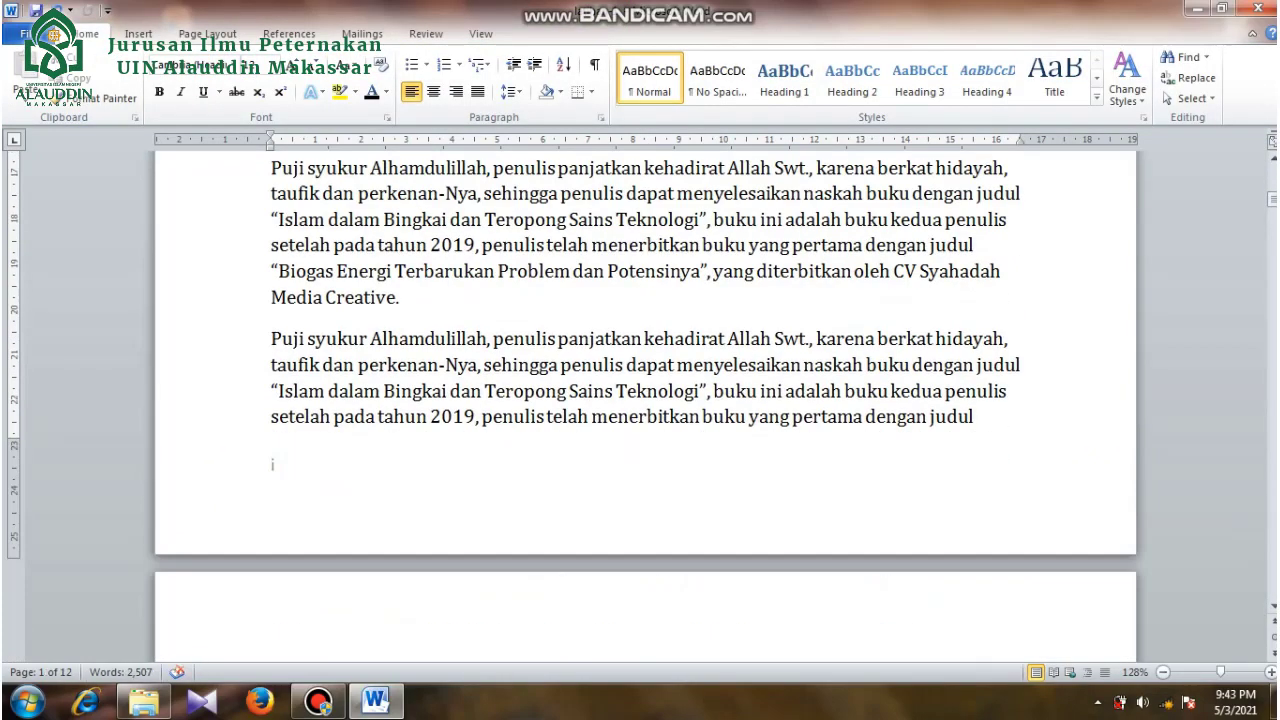
left_click(138, 33)
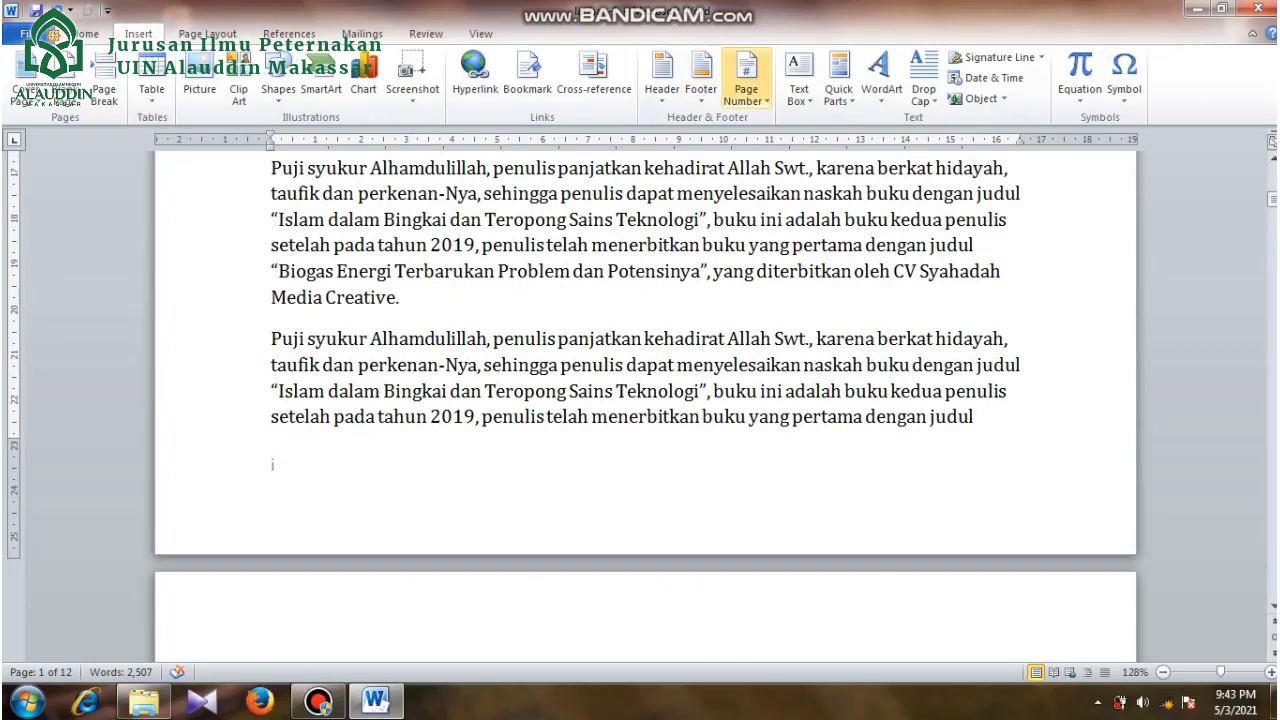
left_click(746, 75)
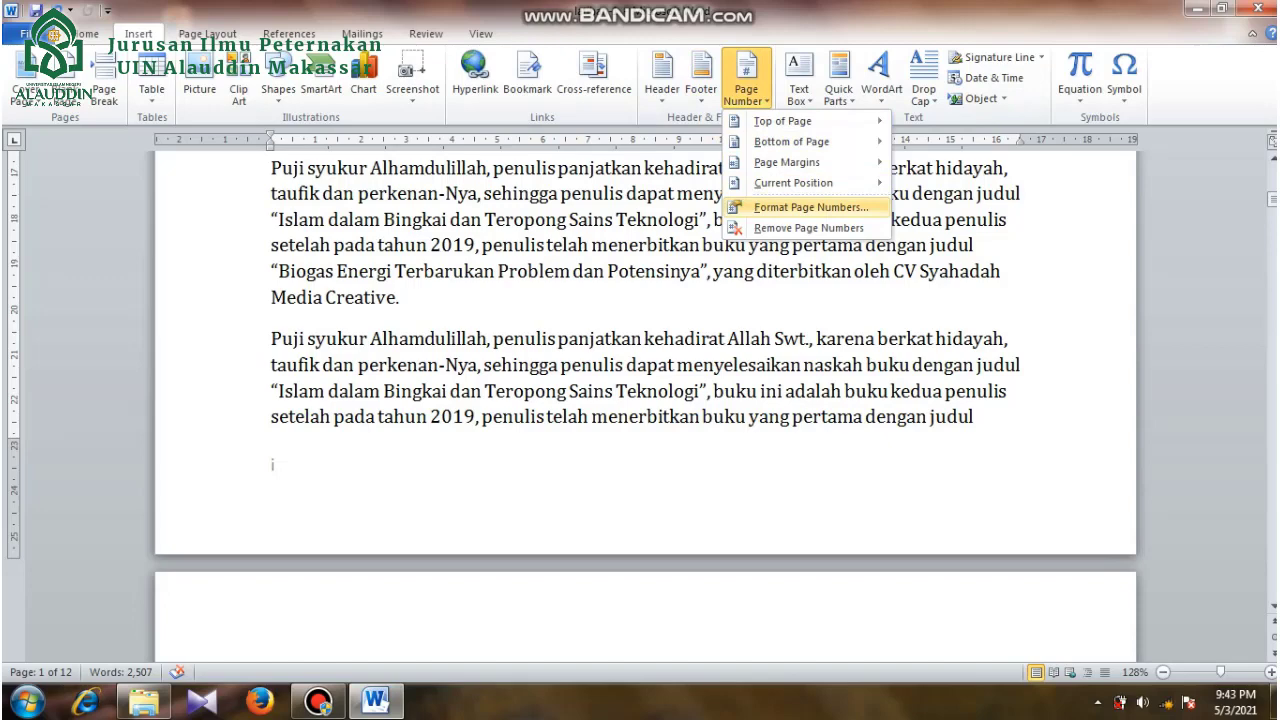
left_click(810, 207)
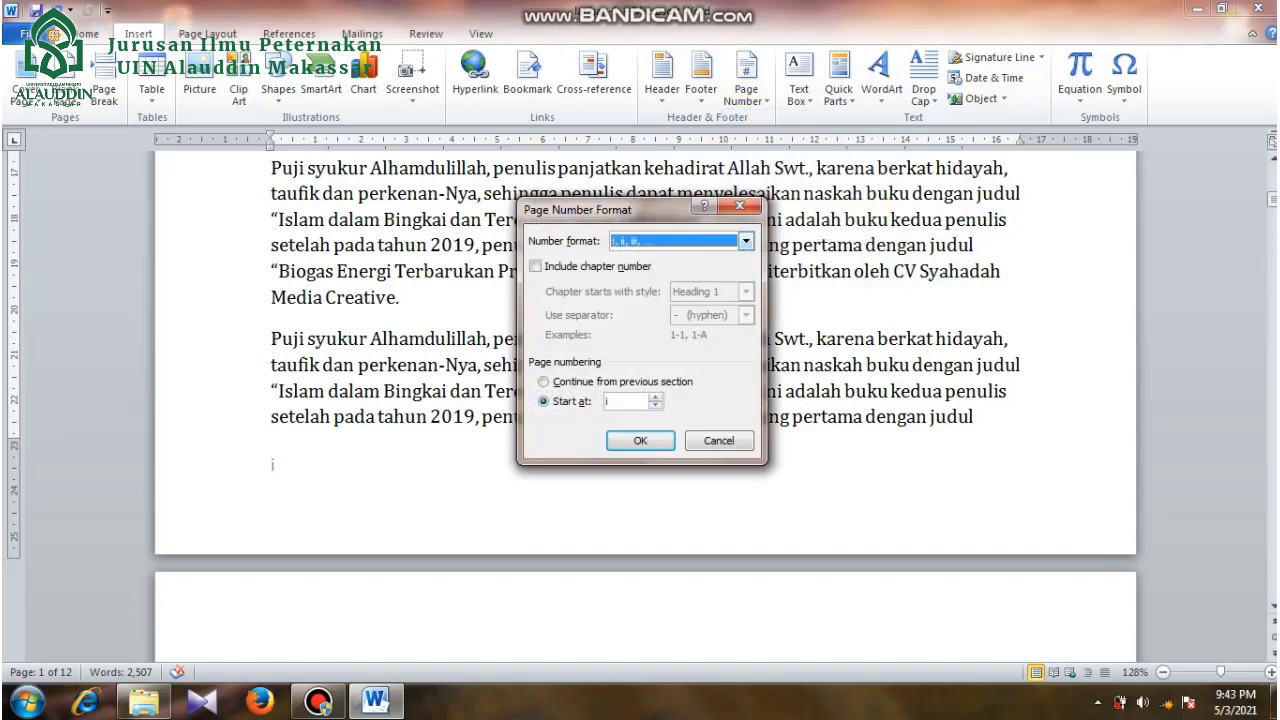
left_click(746, 241)
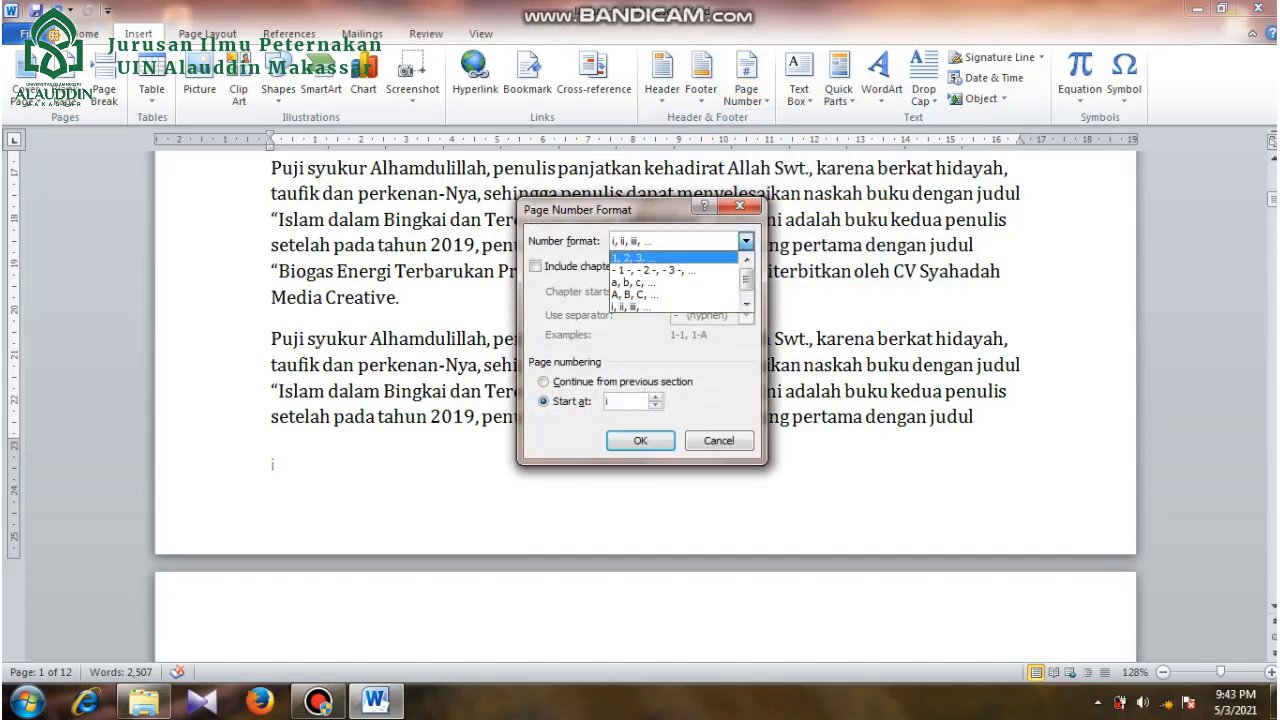
key("Return")
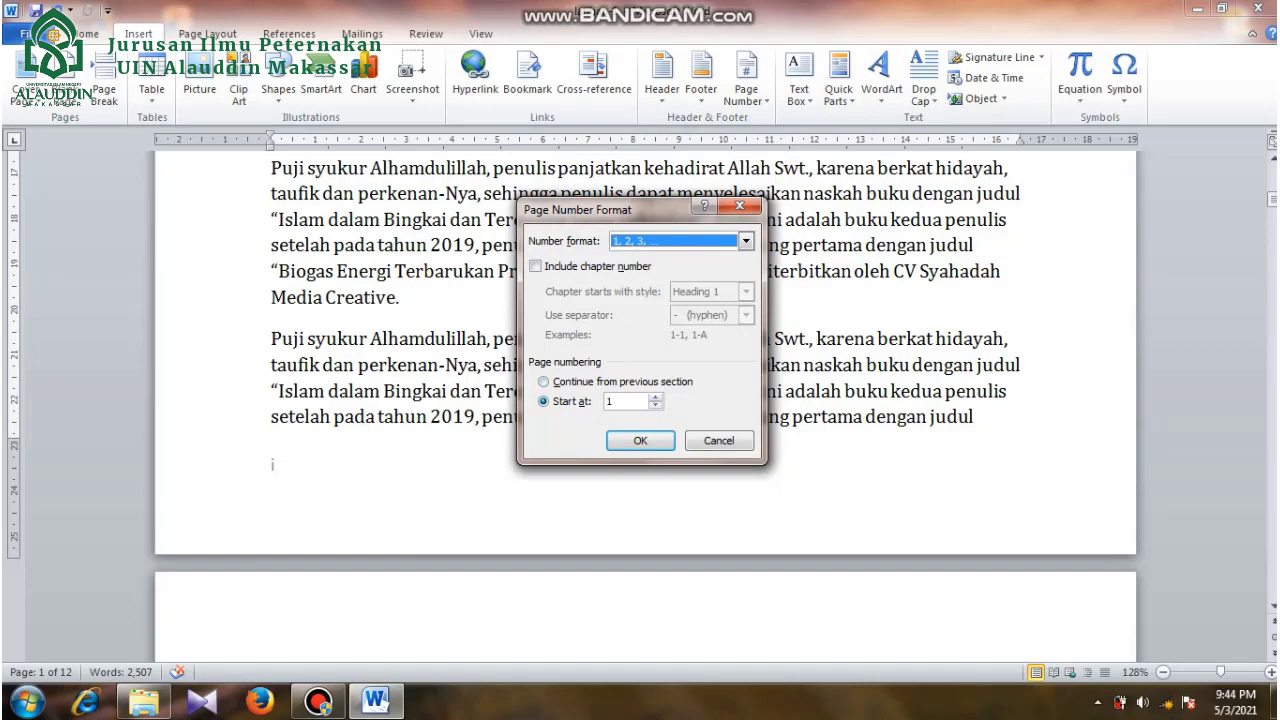
double_click(611, 401)
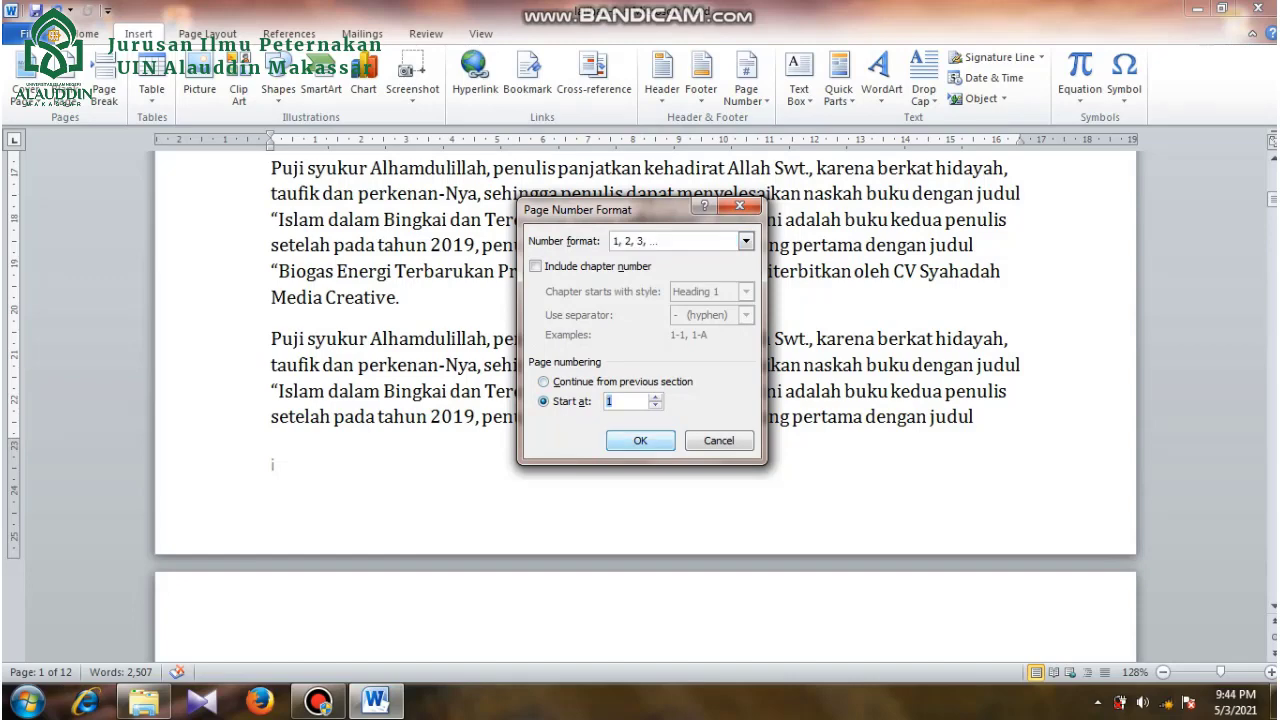
left_click(640, 440)
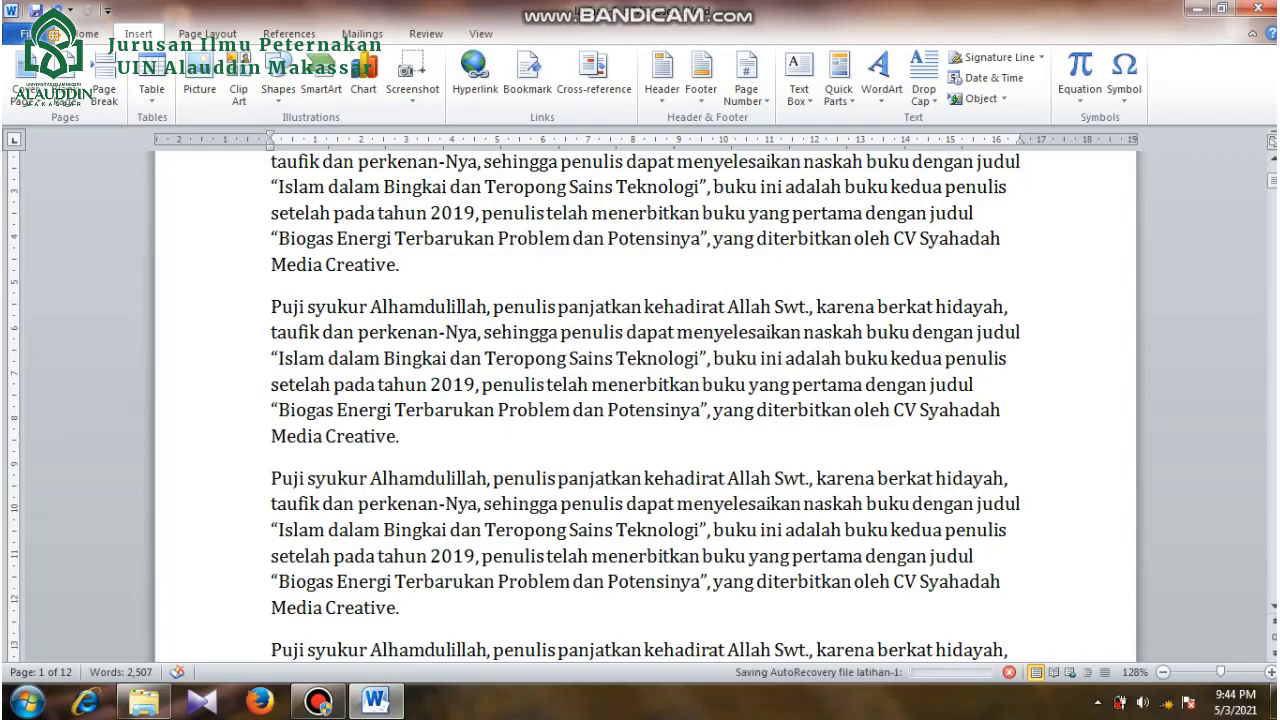
Examine the page numbering in the footer of the Kata Pengantar page and on the page that follows it.
scroll(645, 406, "down", 10)
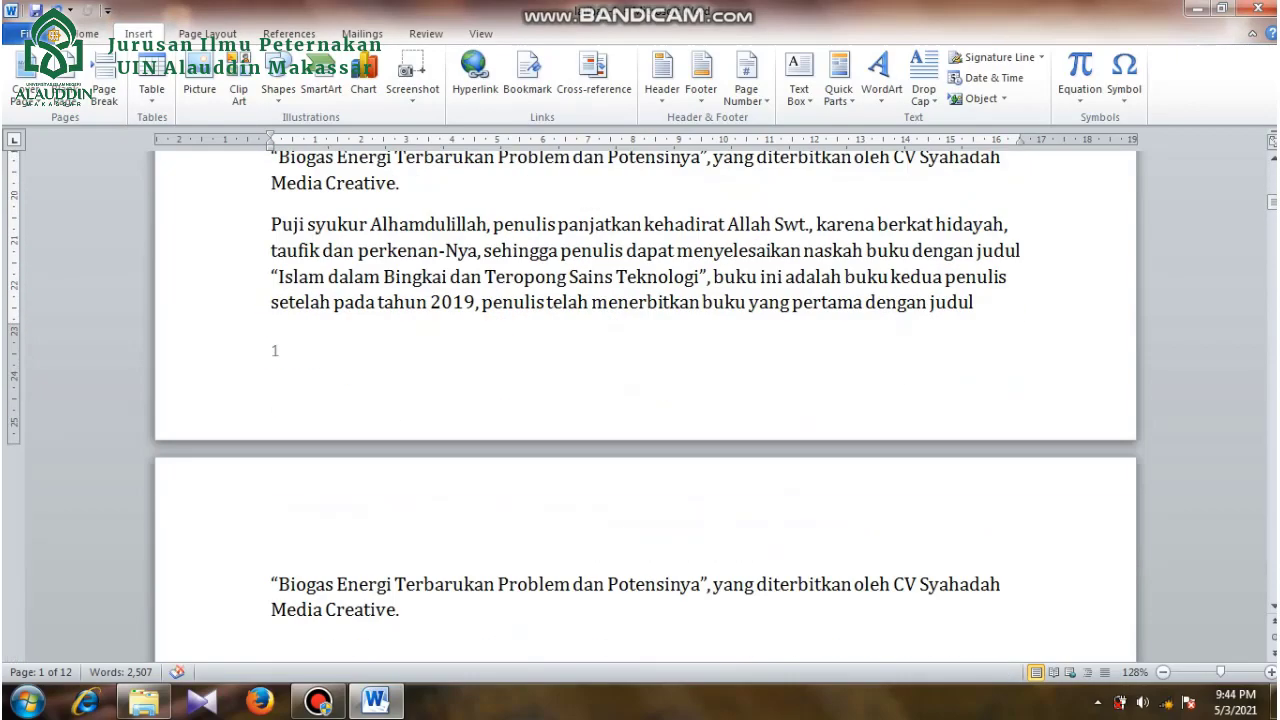
scroll(645, 406, "up", 10)
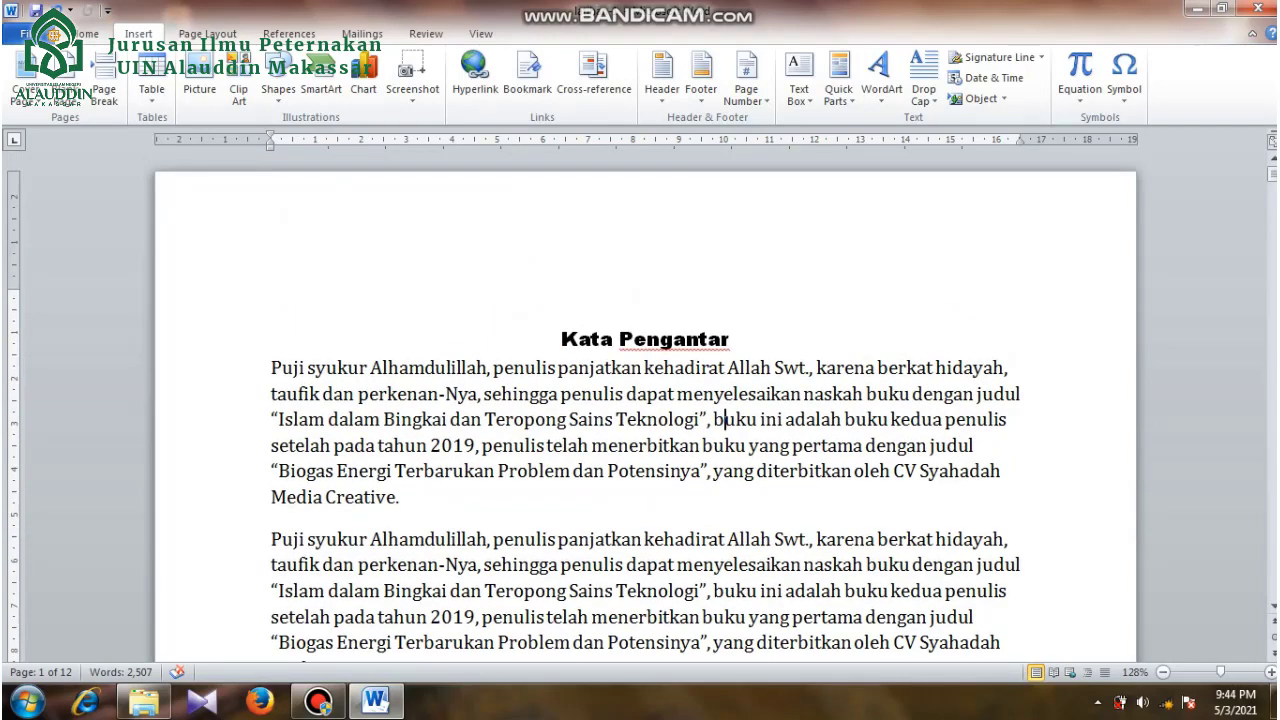
scroll(645, 406, "down", 3)
scroll(645, 406, "down", 2)
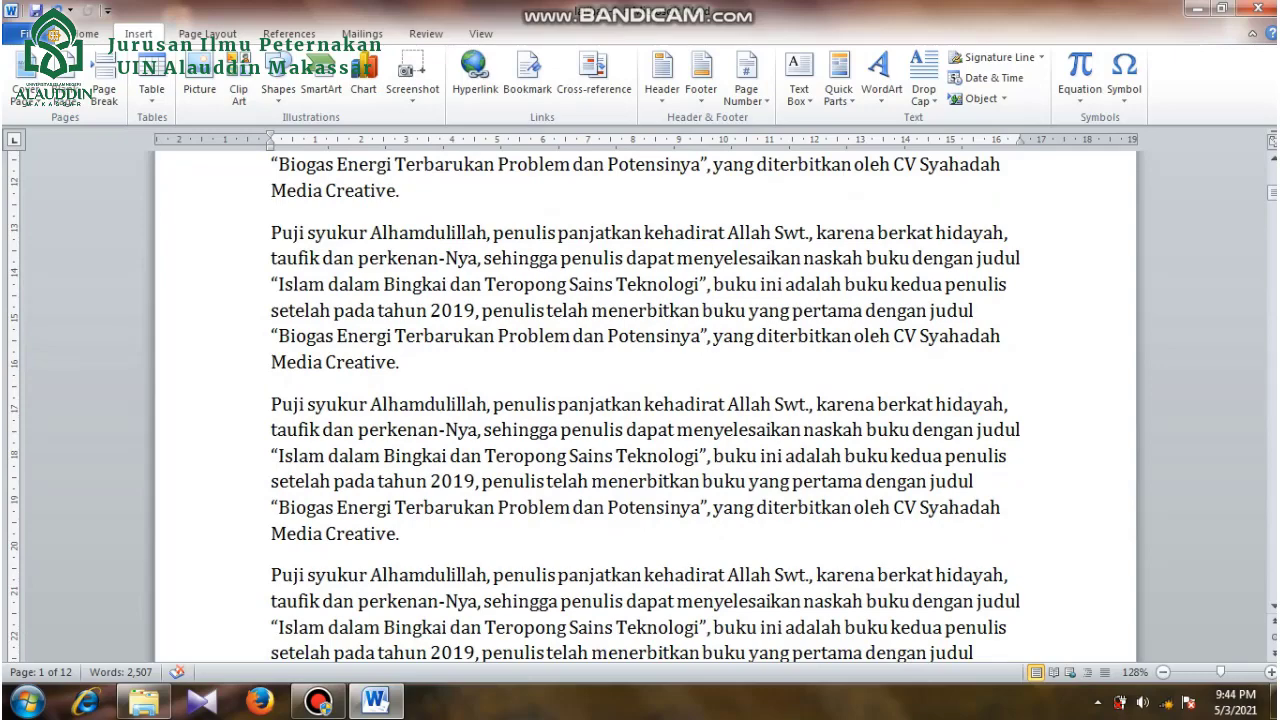
scroll(645, 406, "down", 4)
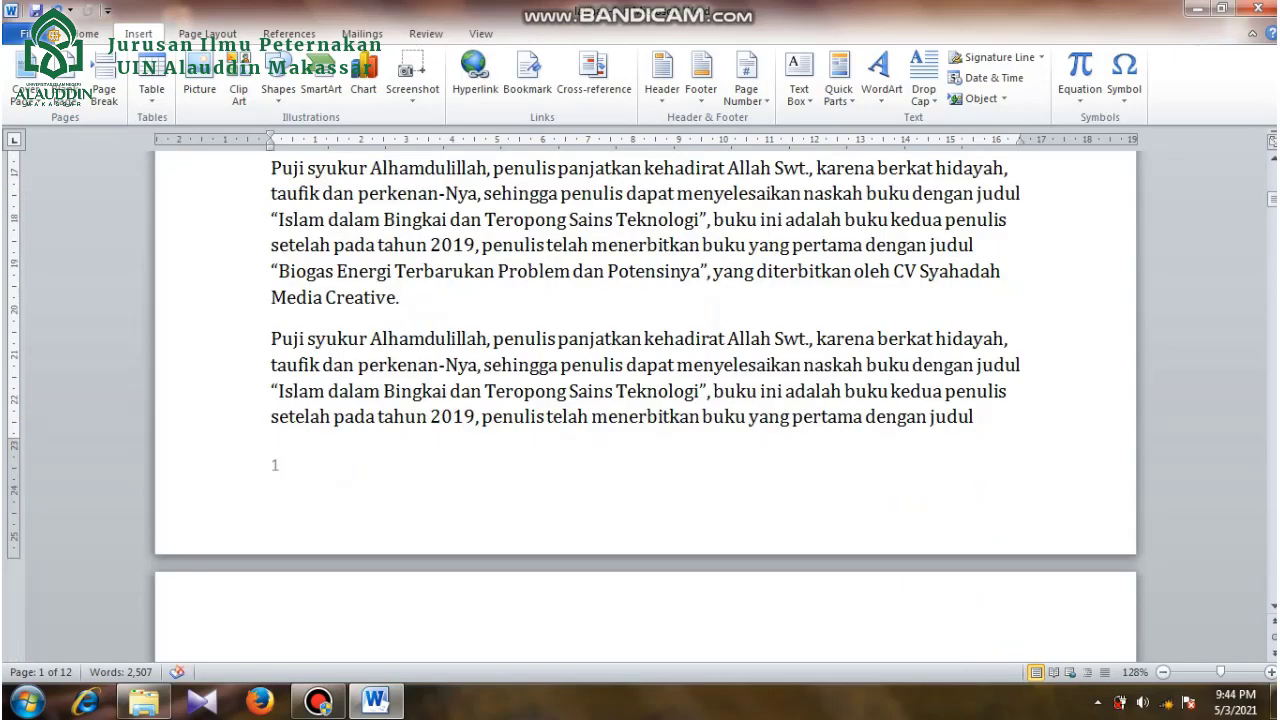
scroll(645, 406, "down", 2)
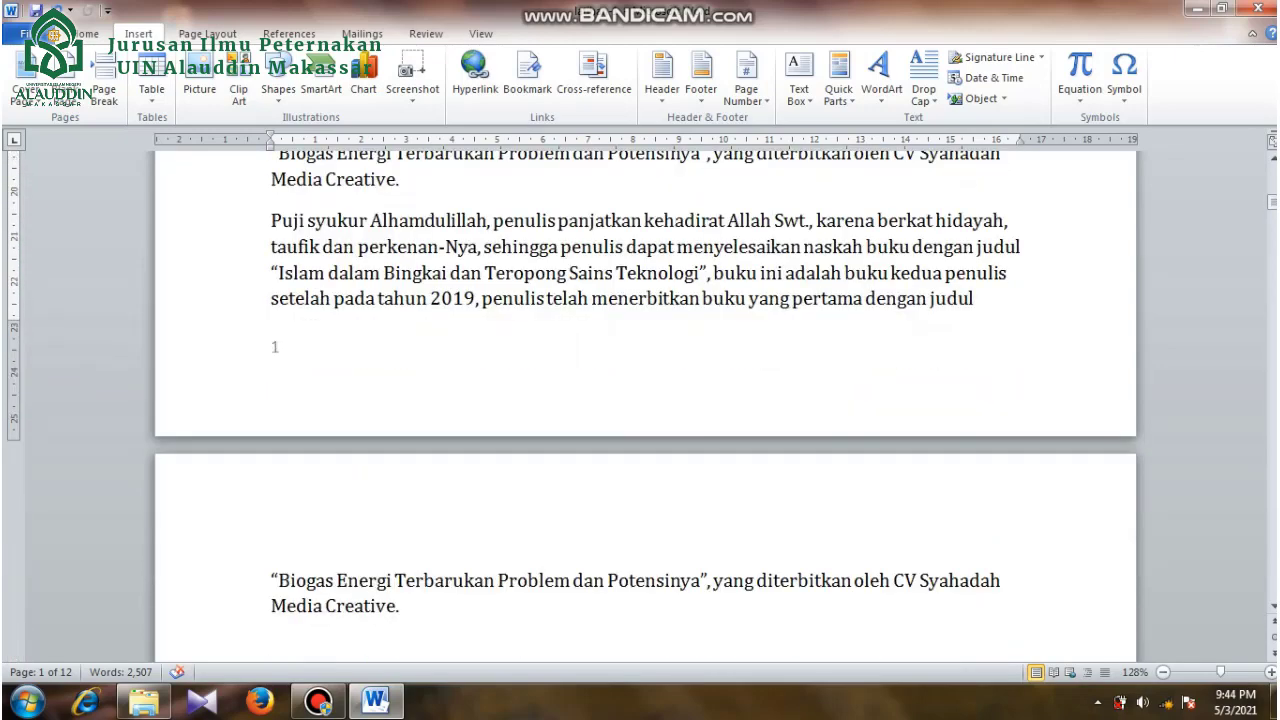
scroll(645, 406, "down", 4)
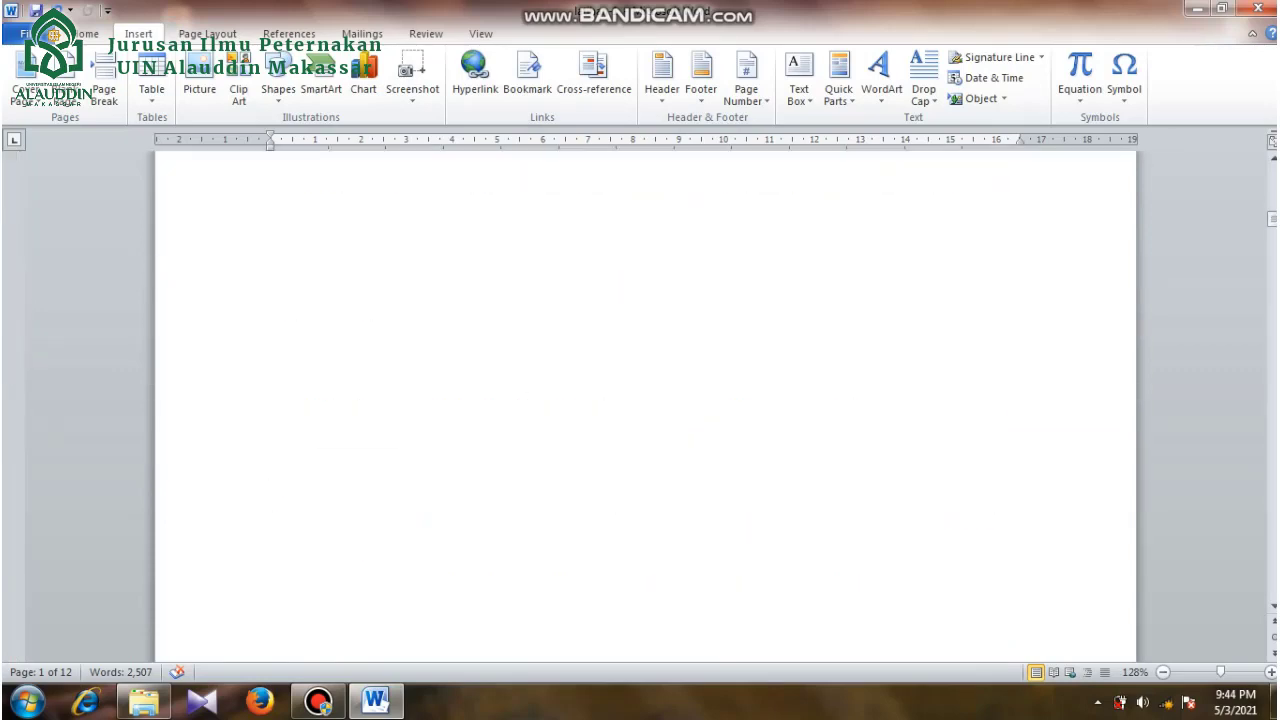
scroll(645, 406, "up", 5)
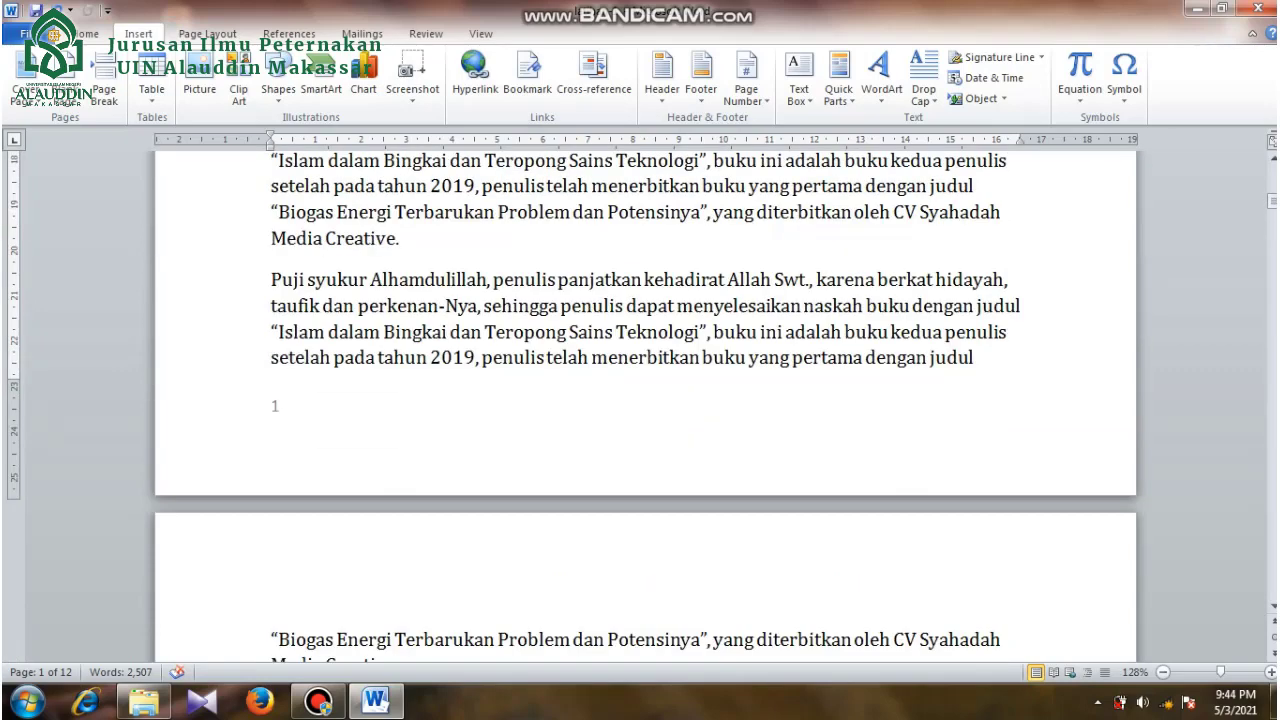
scroll(645, 406, "down", 6)
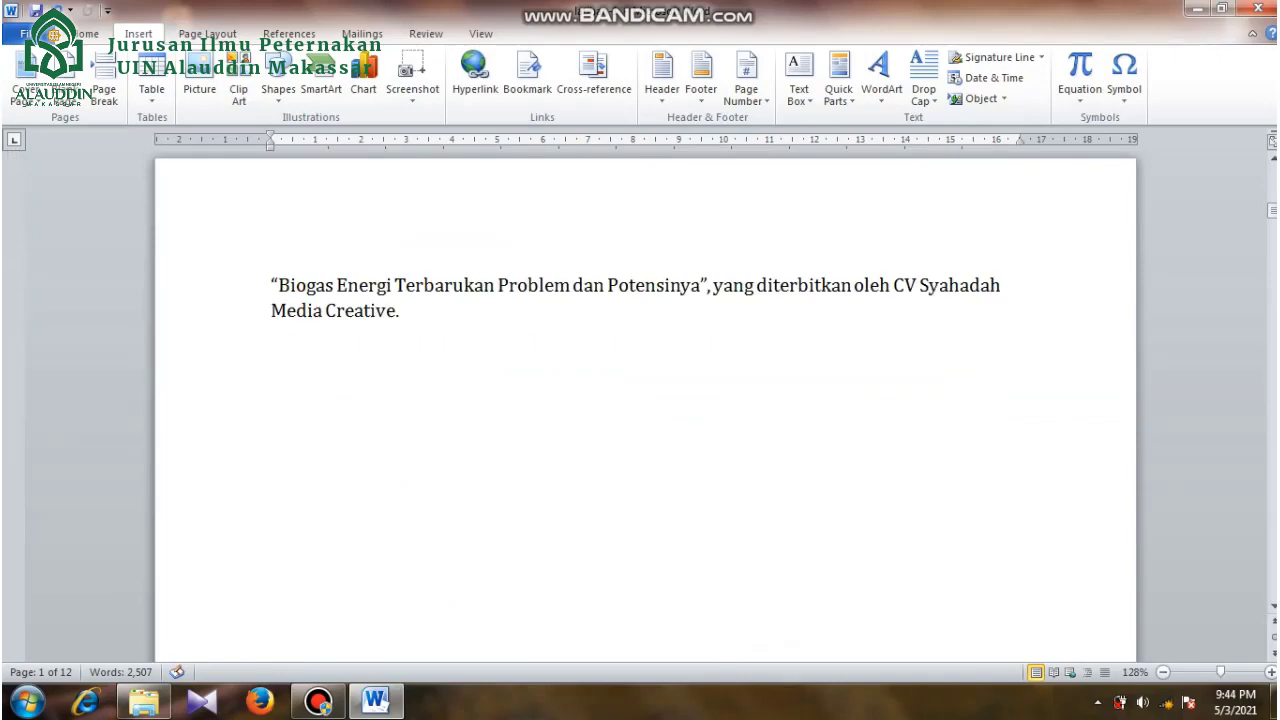
scroll(645, 406, "up", 8)
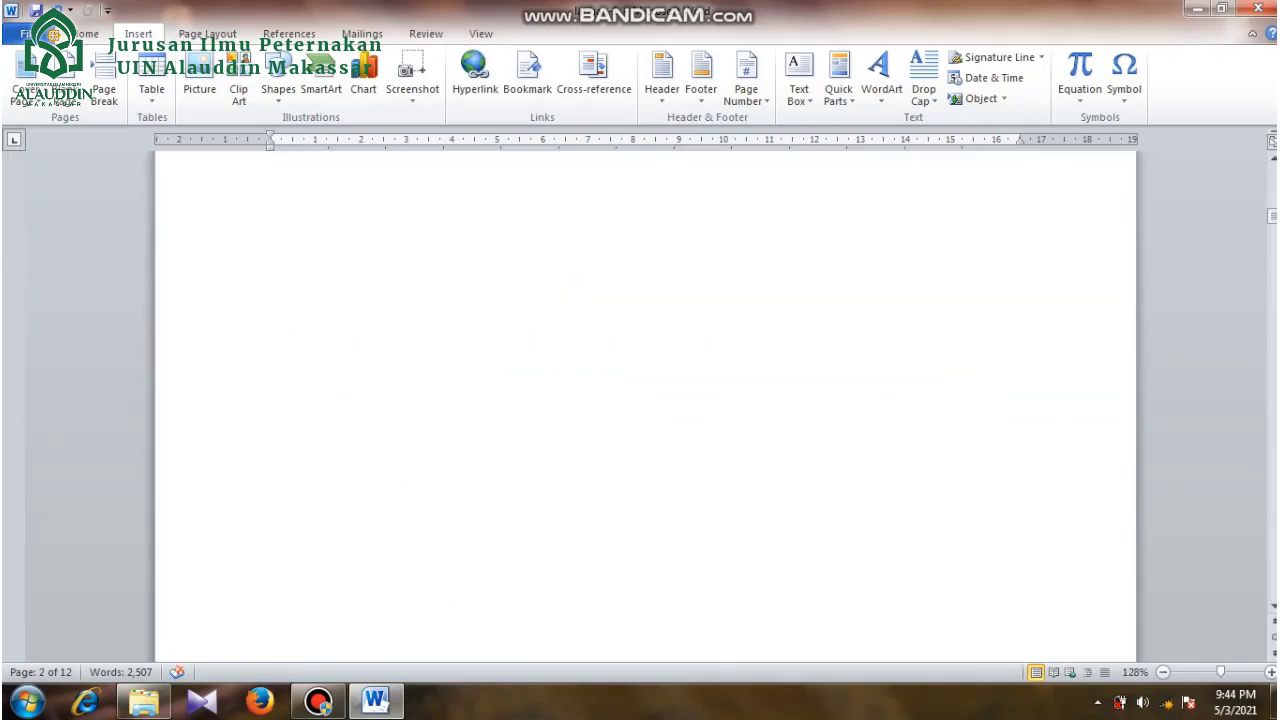
scroll(645, 406, "up", 1)
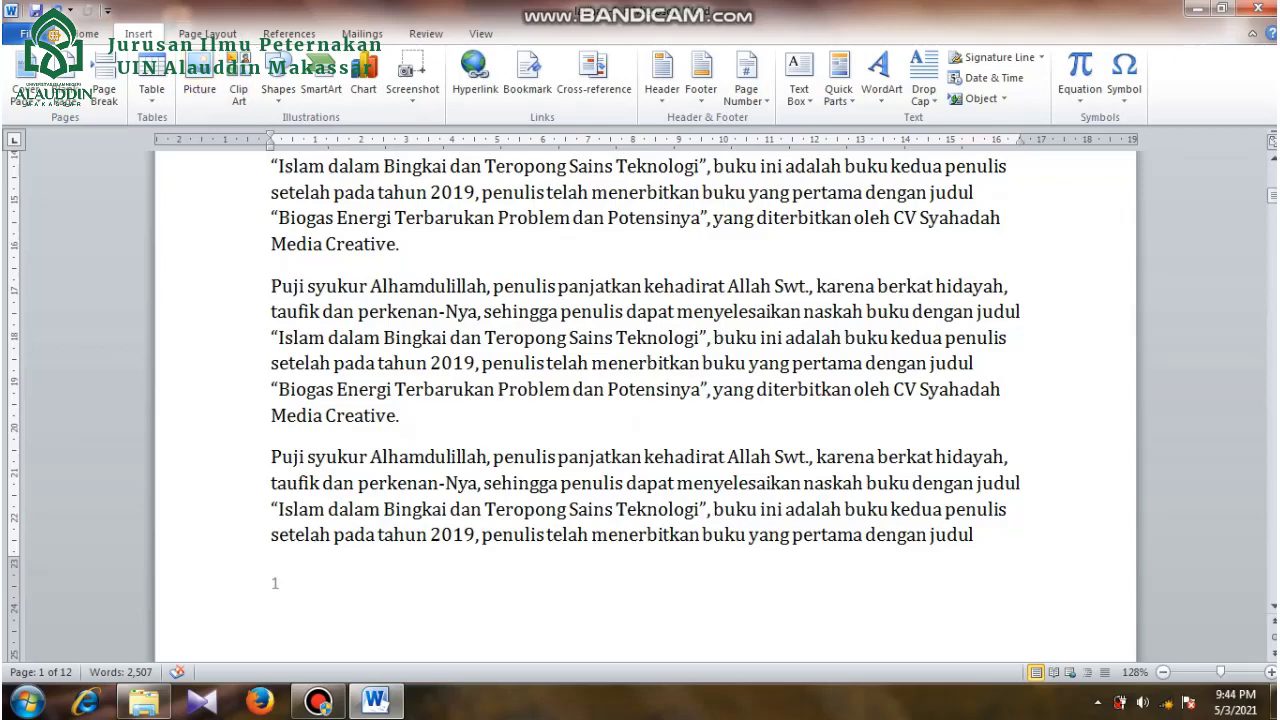
Set the page number format to lowercase Roman numerals i, ii, iii, … with numbering starting at i.
left_click(746, 80)
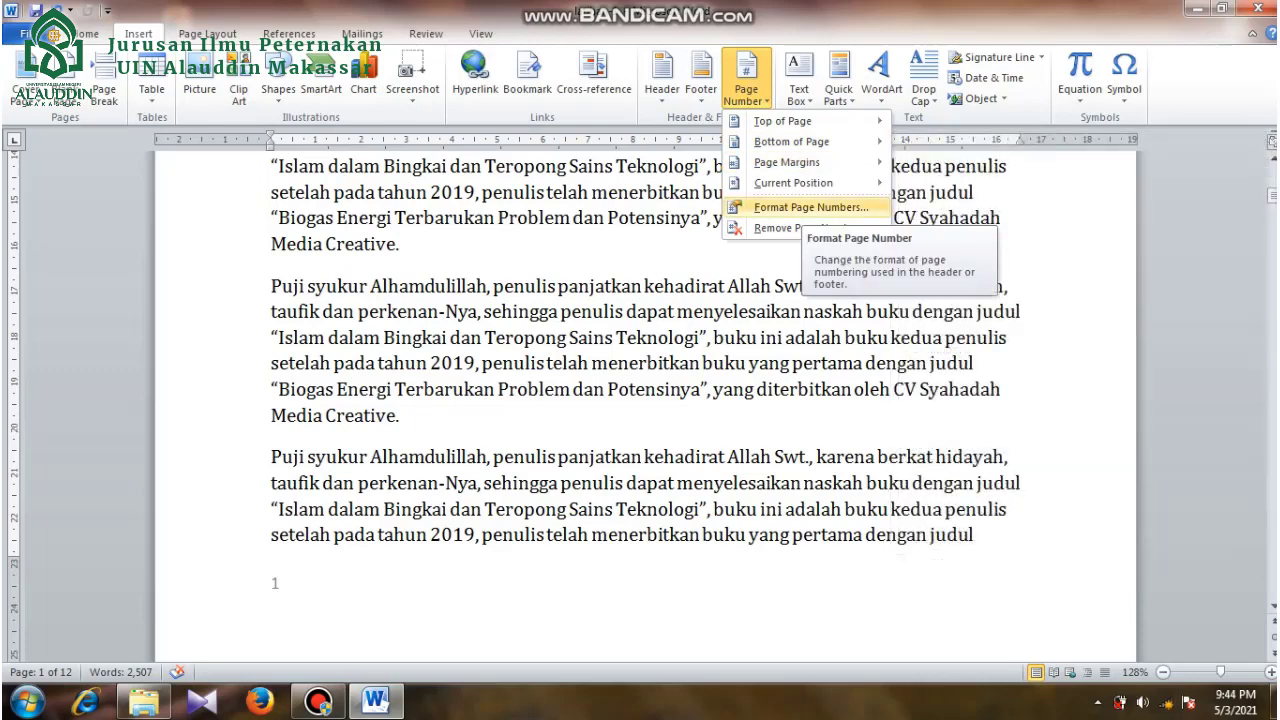
left_click(810, 207)
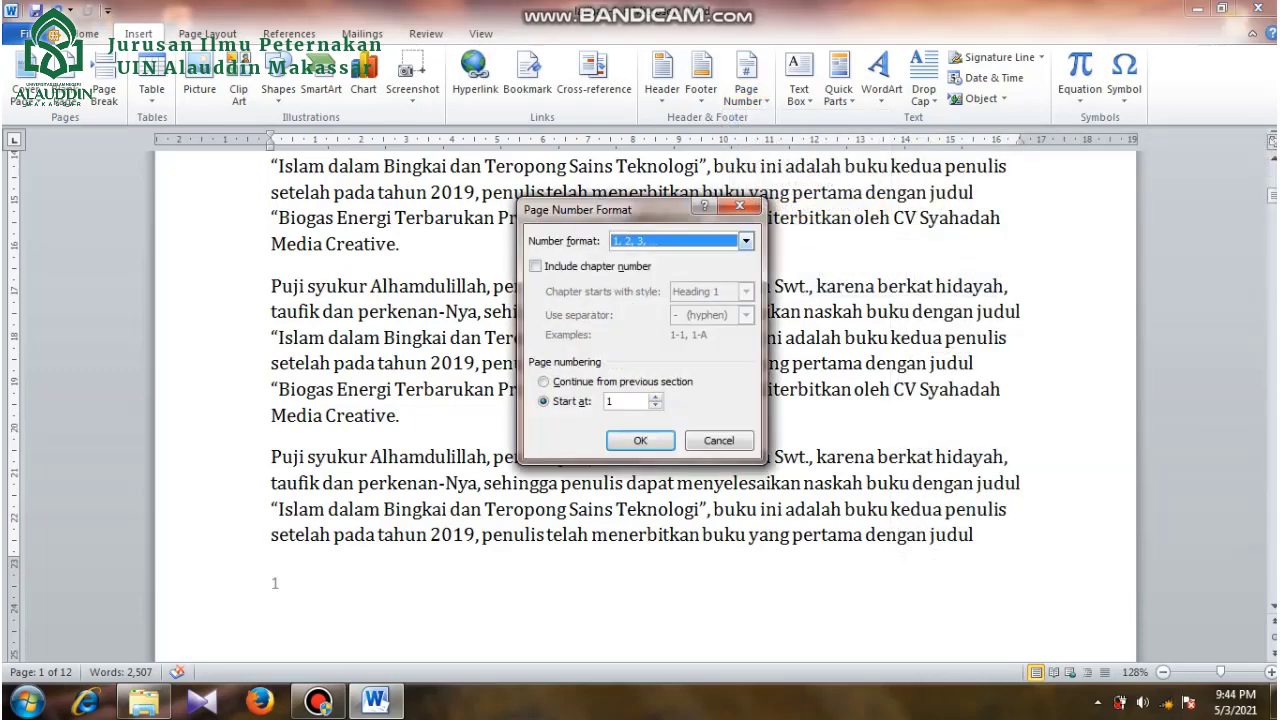
left_click(746, 241)
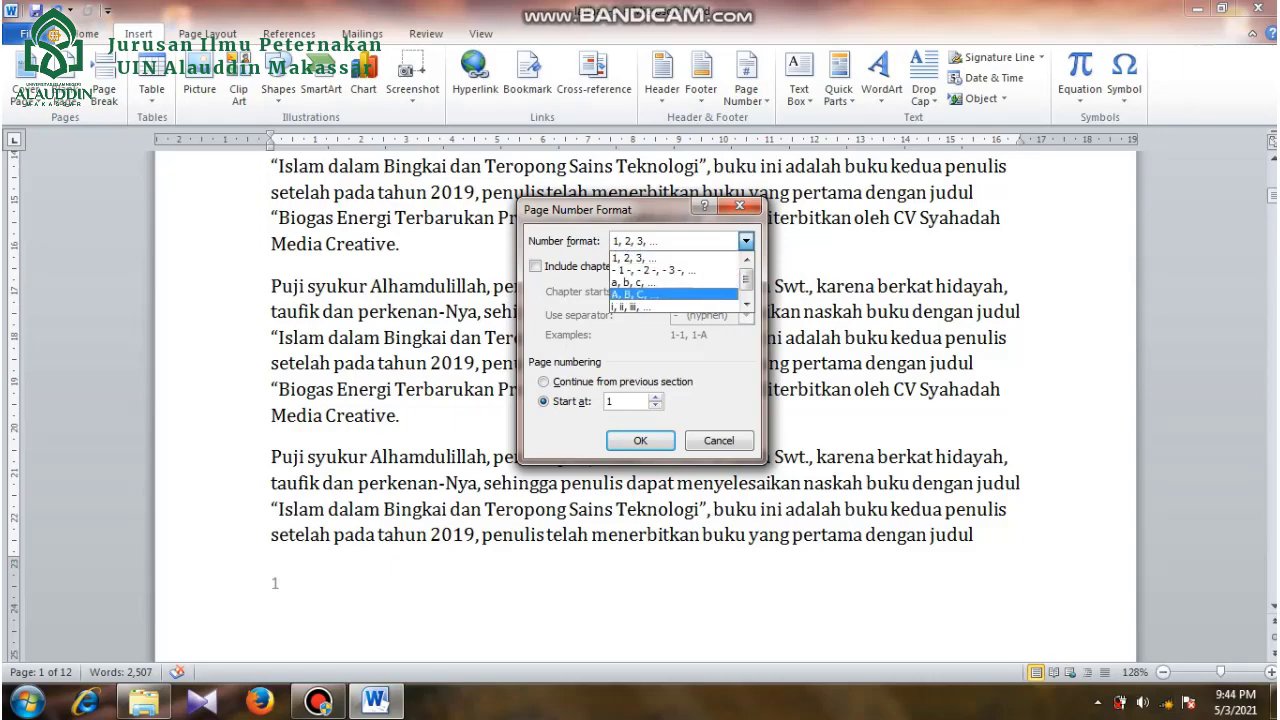
left_click(660, 306)
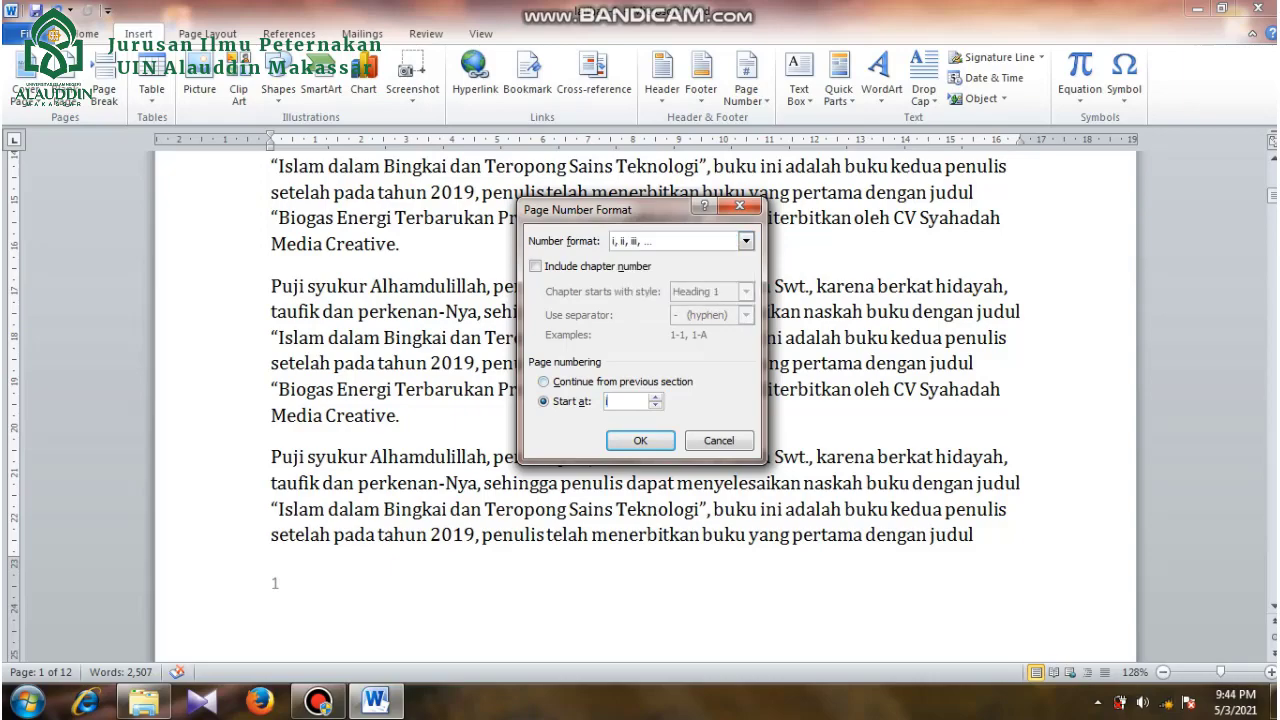
key("Return")
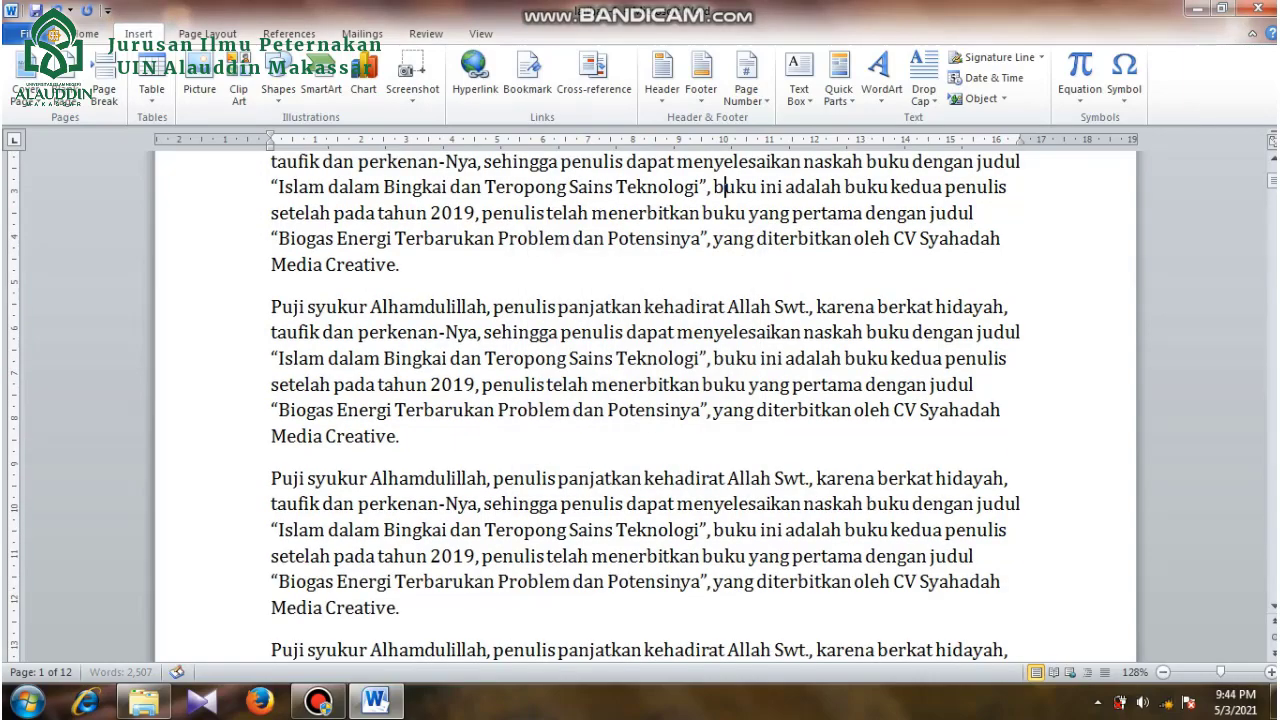
Examine the page numbers in the footers from the Kata Pengantar page through the Daftar Isi page to Bab I Pendahuluan.
scroll(645, 400, "down", 8)
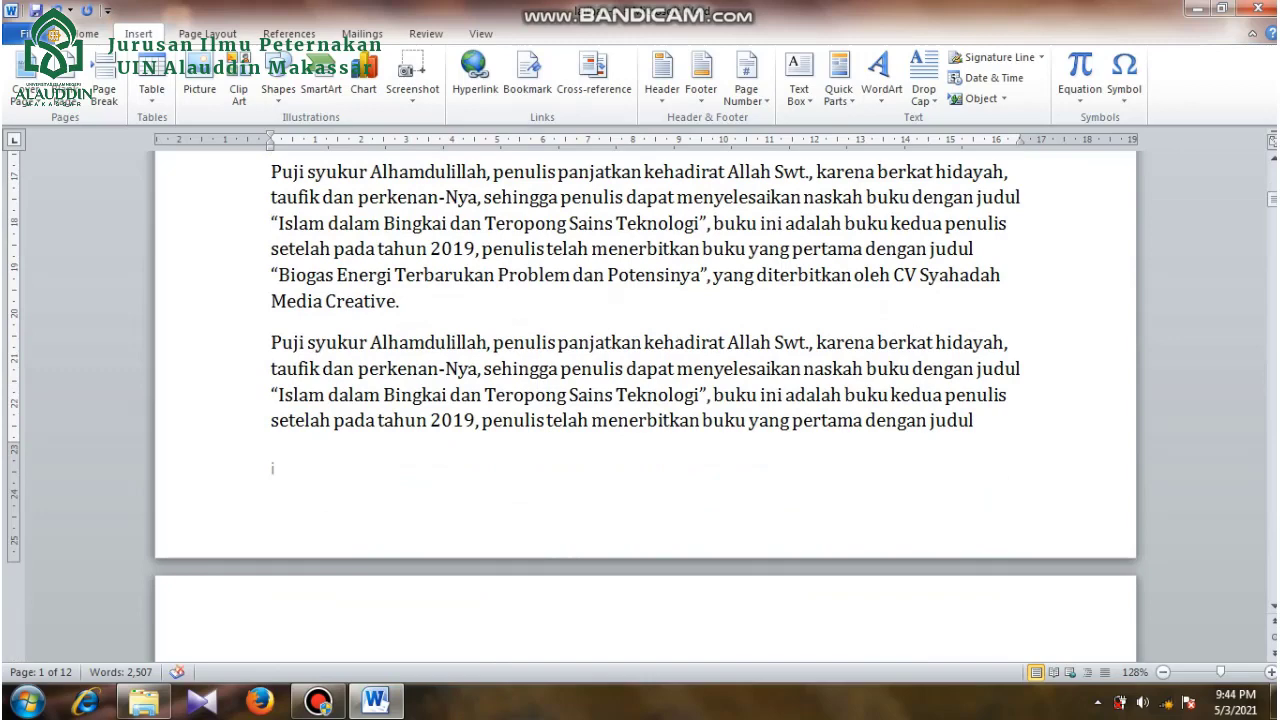
scroll(645, 400, "down", 10)
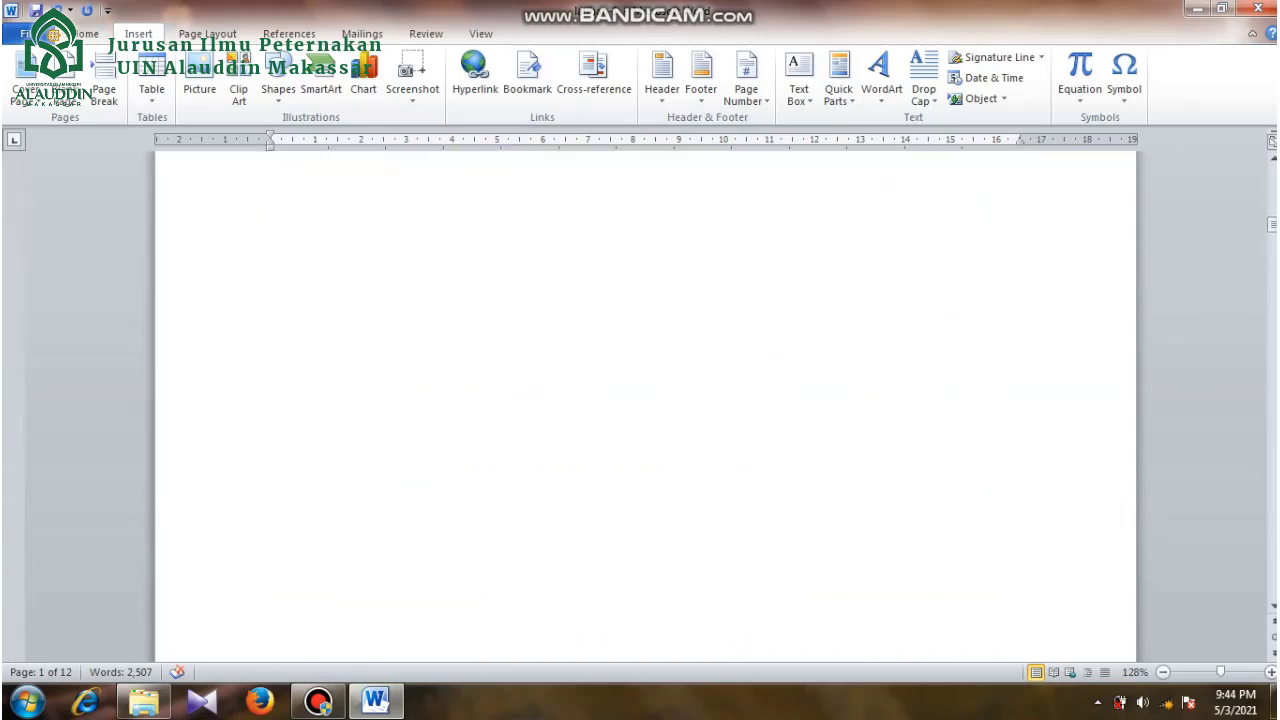
scroll(645, 400, "down", 4)
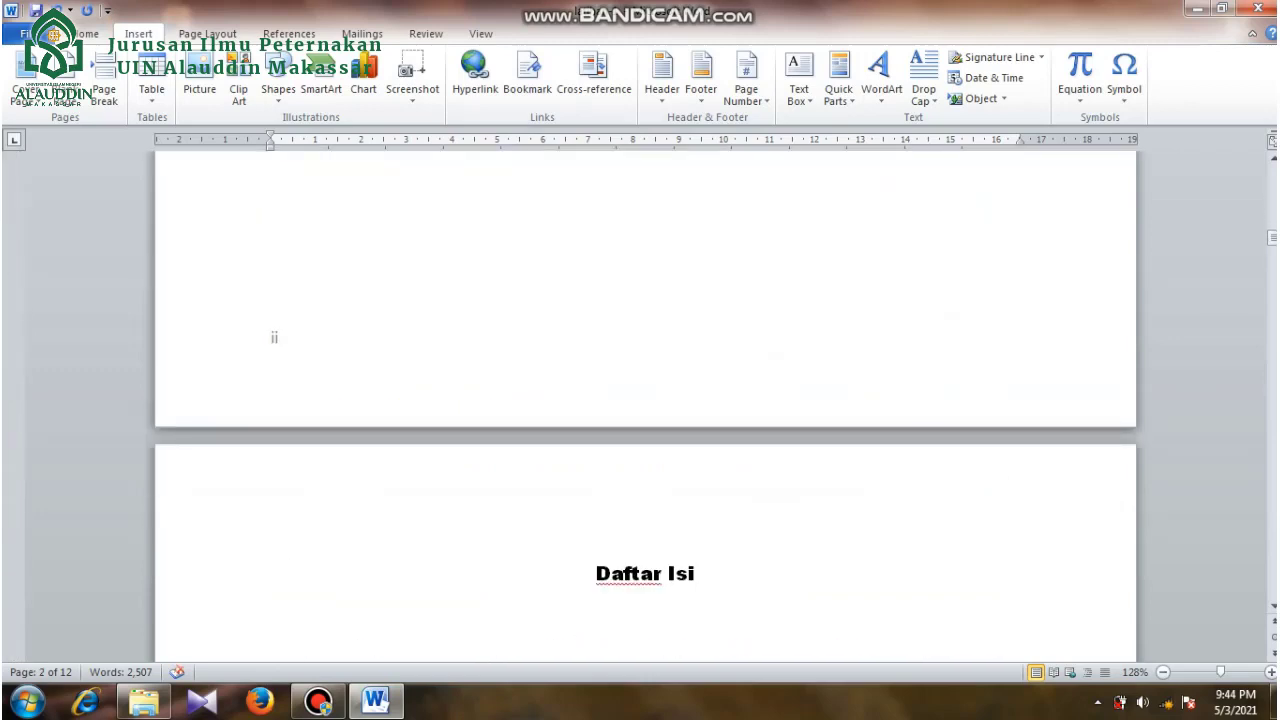
scroll(645, 400, "down", 20)
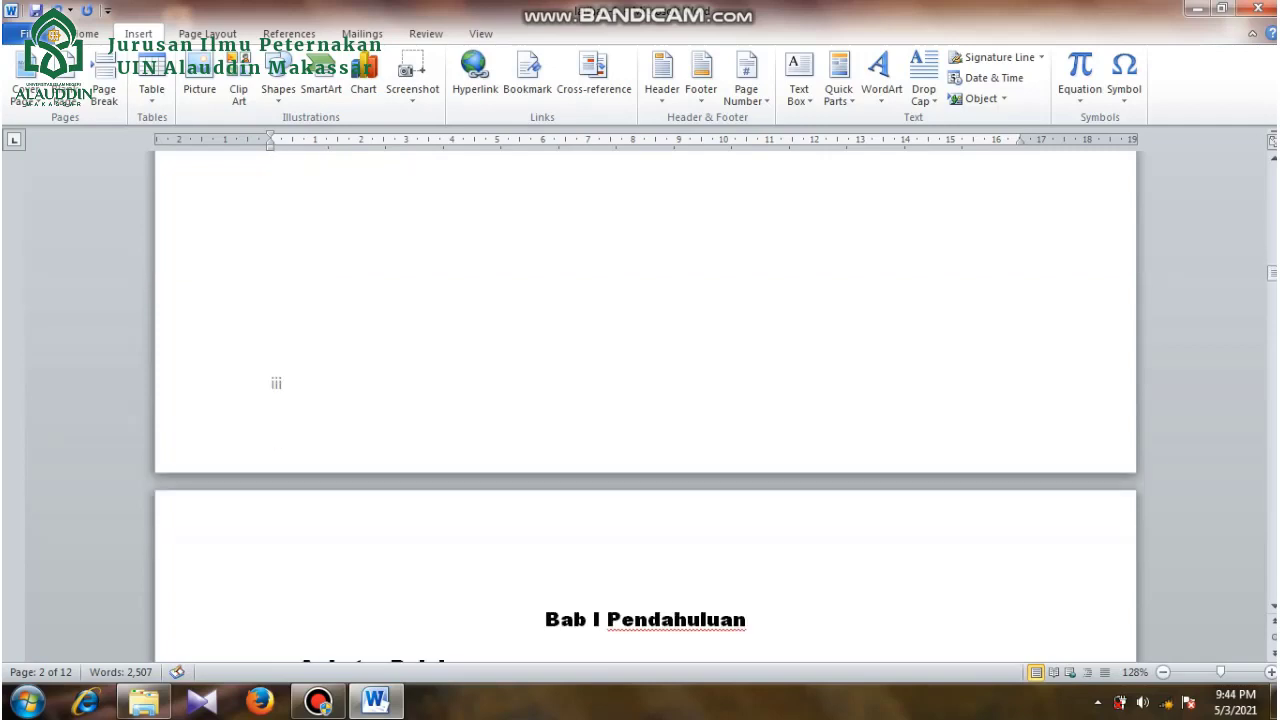
scroll(645, 400, "down", 3)
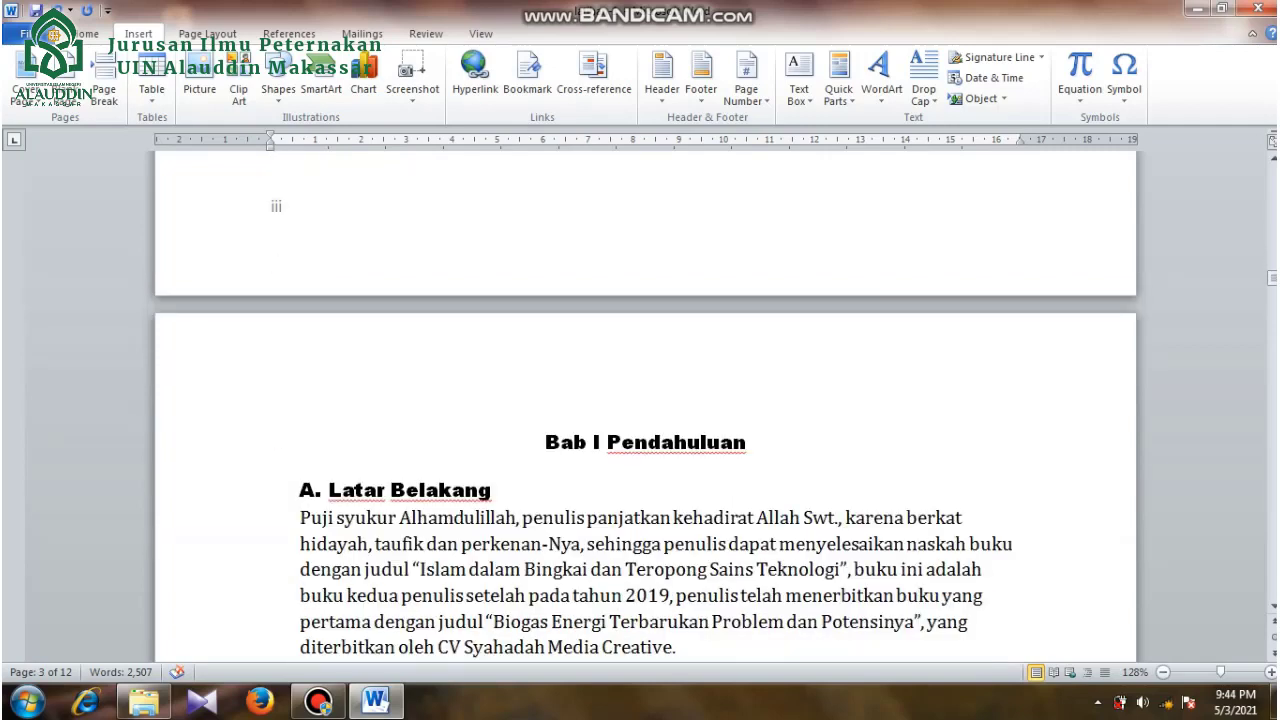
scroll(645, 400, "down", 18)
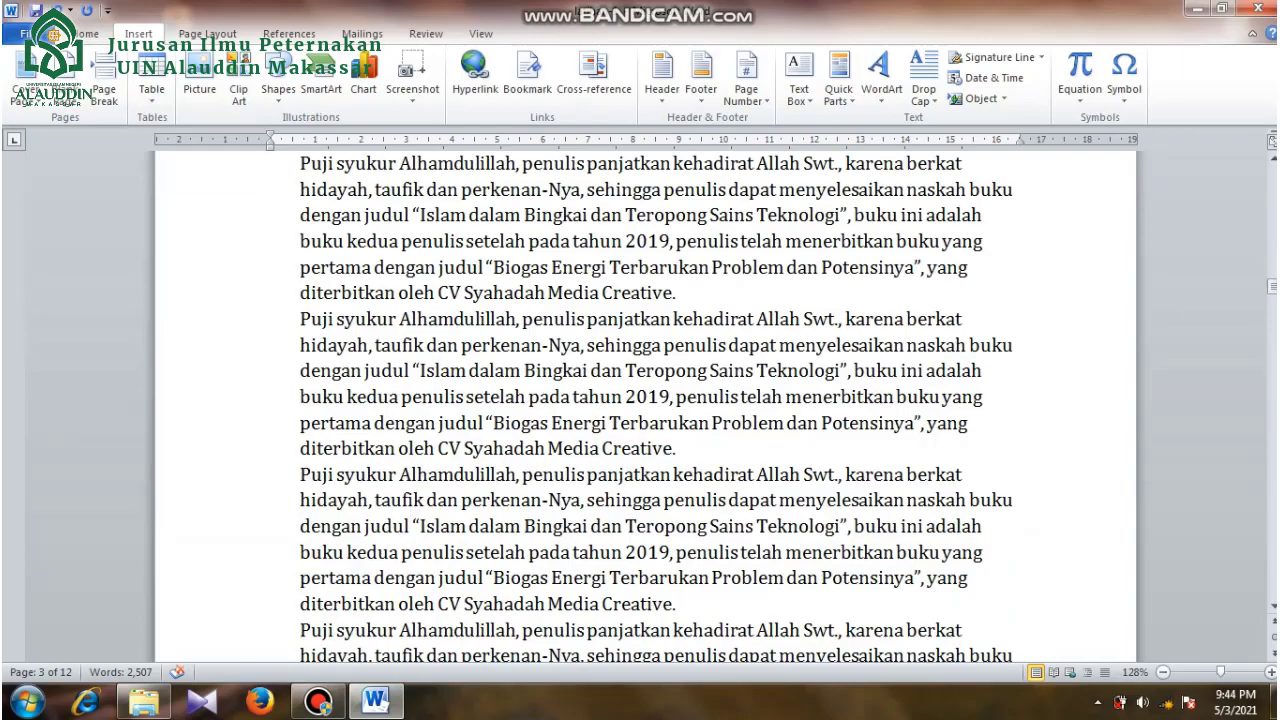
scroll(645, 400, "up", 15)
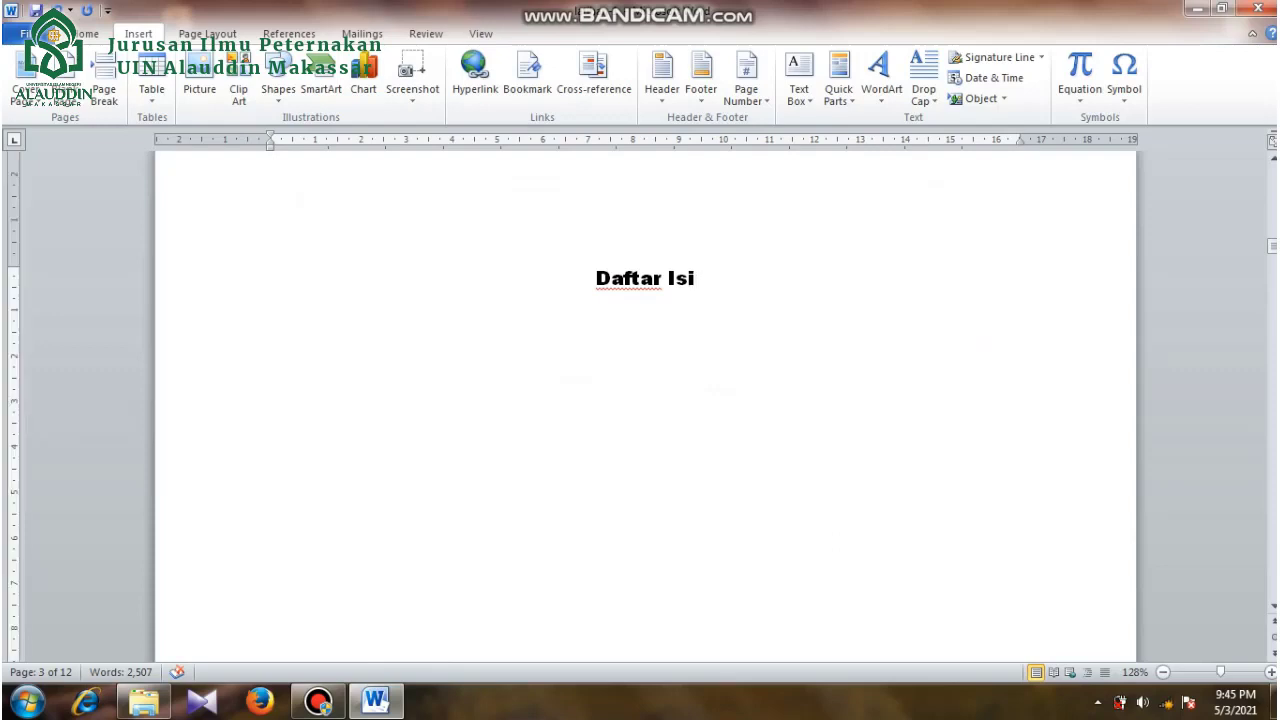
Insert a Next Page section break a few lines below the Daftar Isi heading.
key("Return")
key("Return")
key("Return")
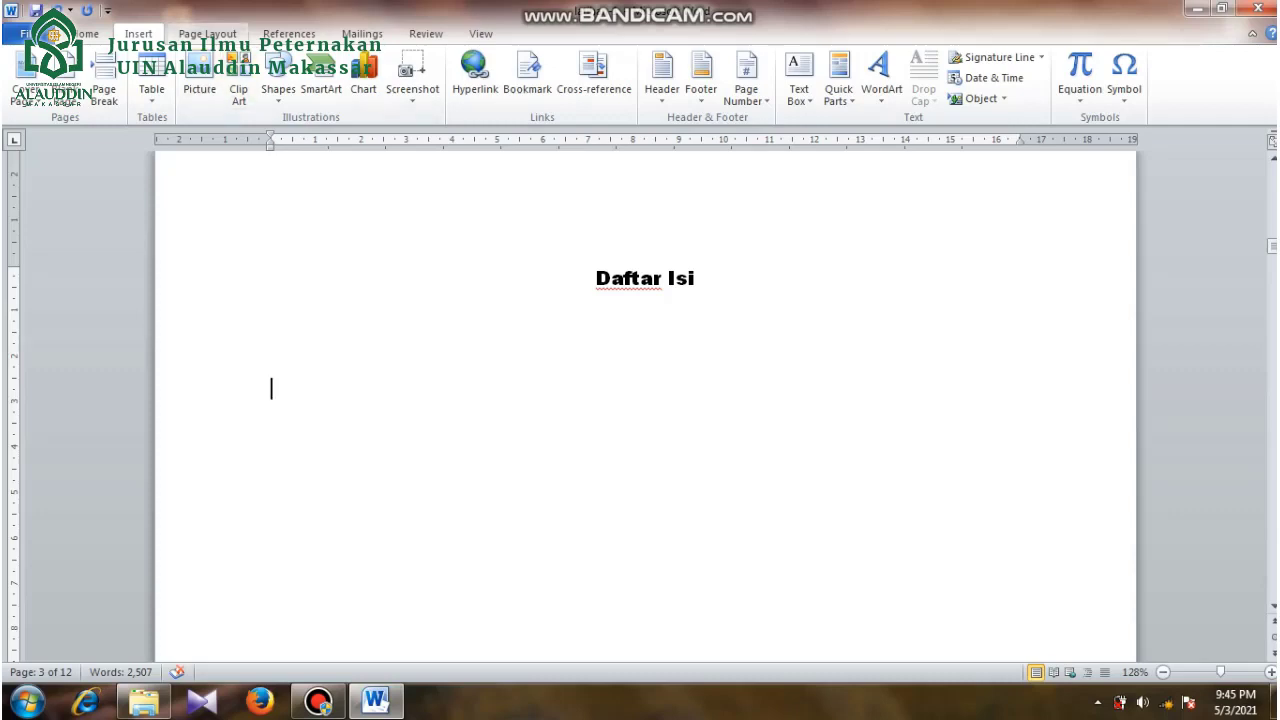
left_click(207, 33)
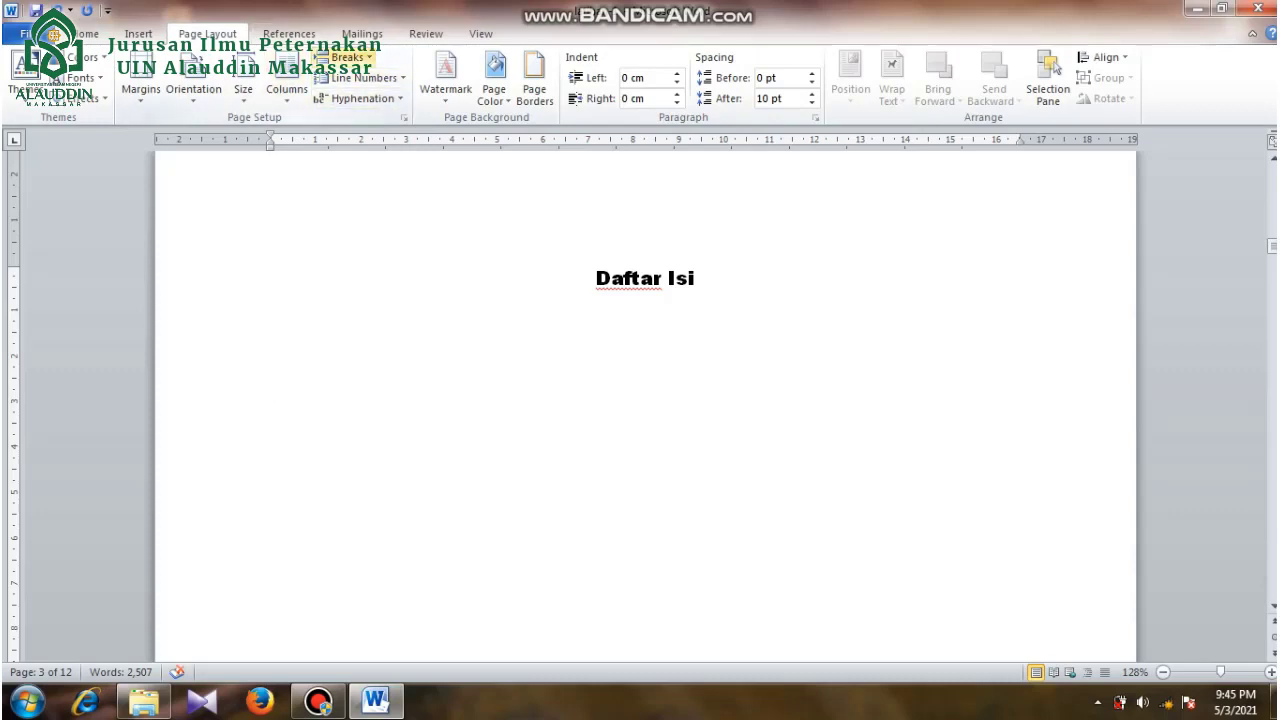
left_click(342, 57)
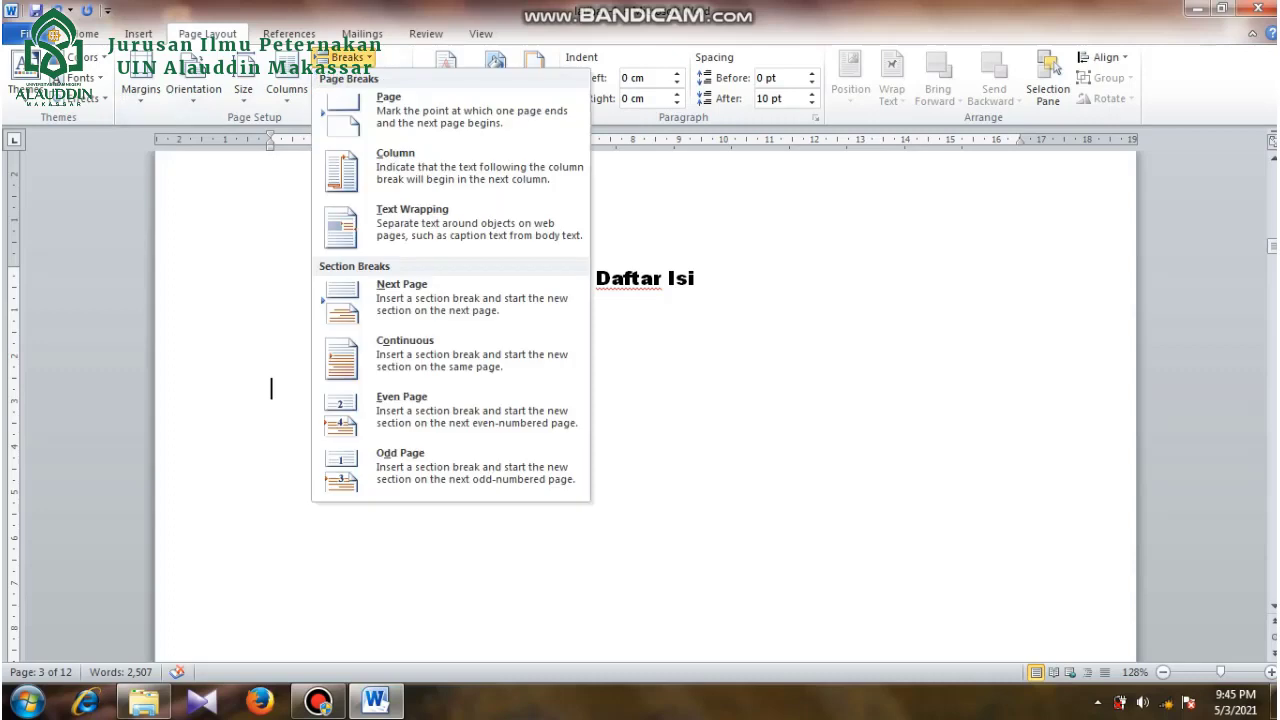
left_click(420, 297)
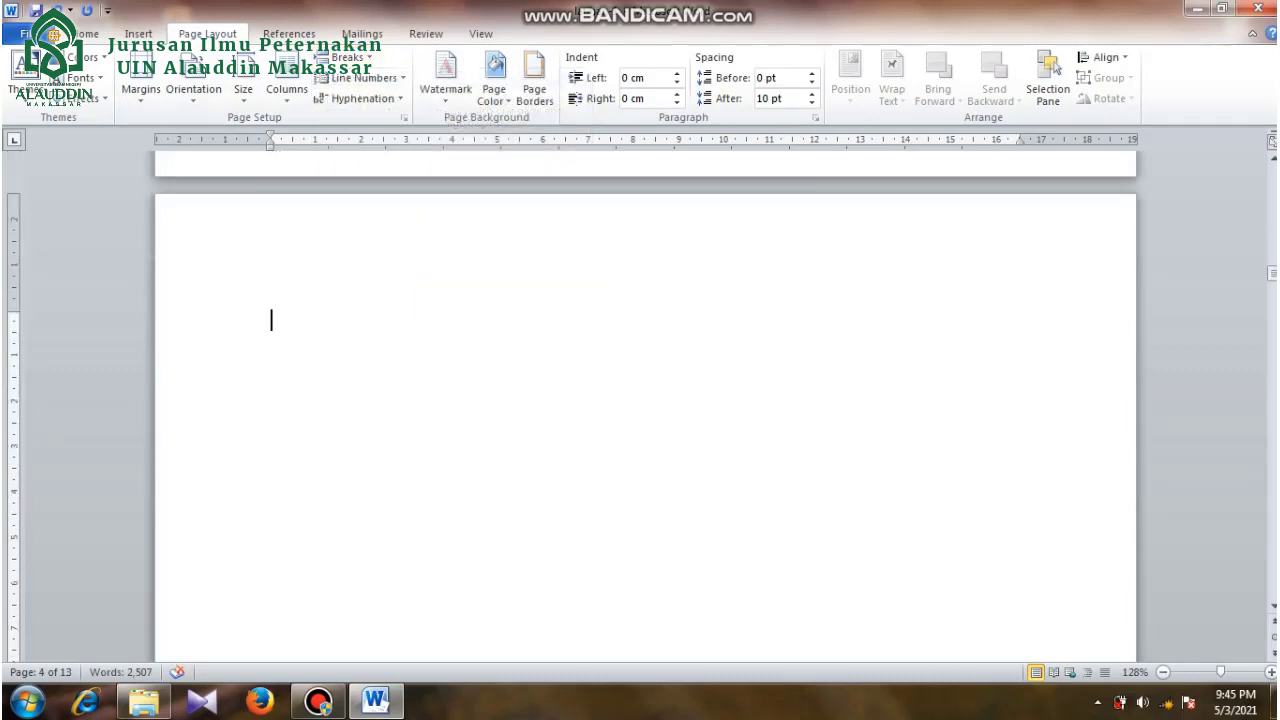
Remove the extra blank page between the new section break and the Bab I Pendahuluan heading.
scroll(272, 605, "down", 10)
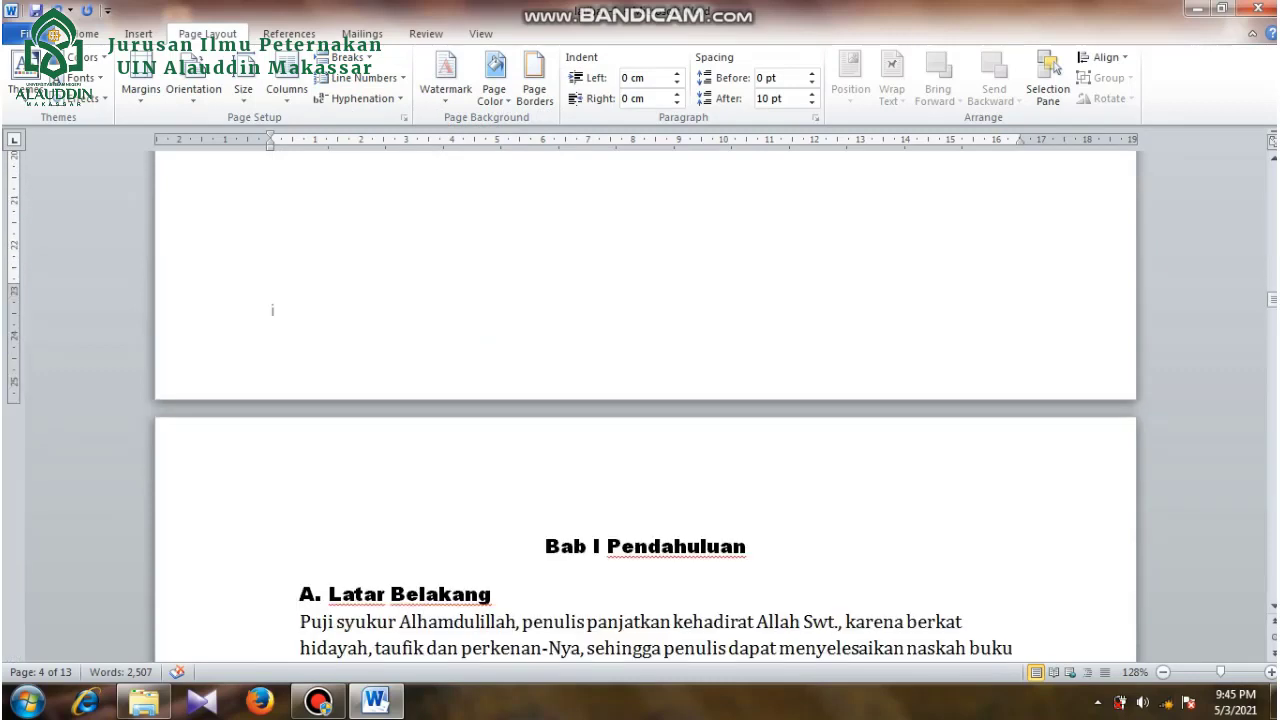
scroll(272, 605, "up", 6)
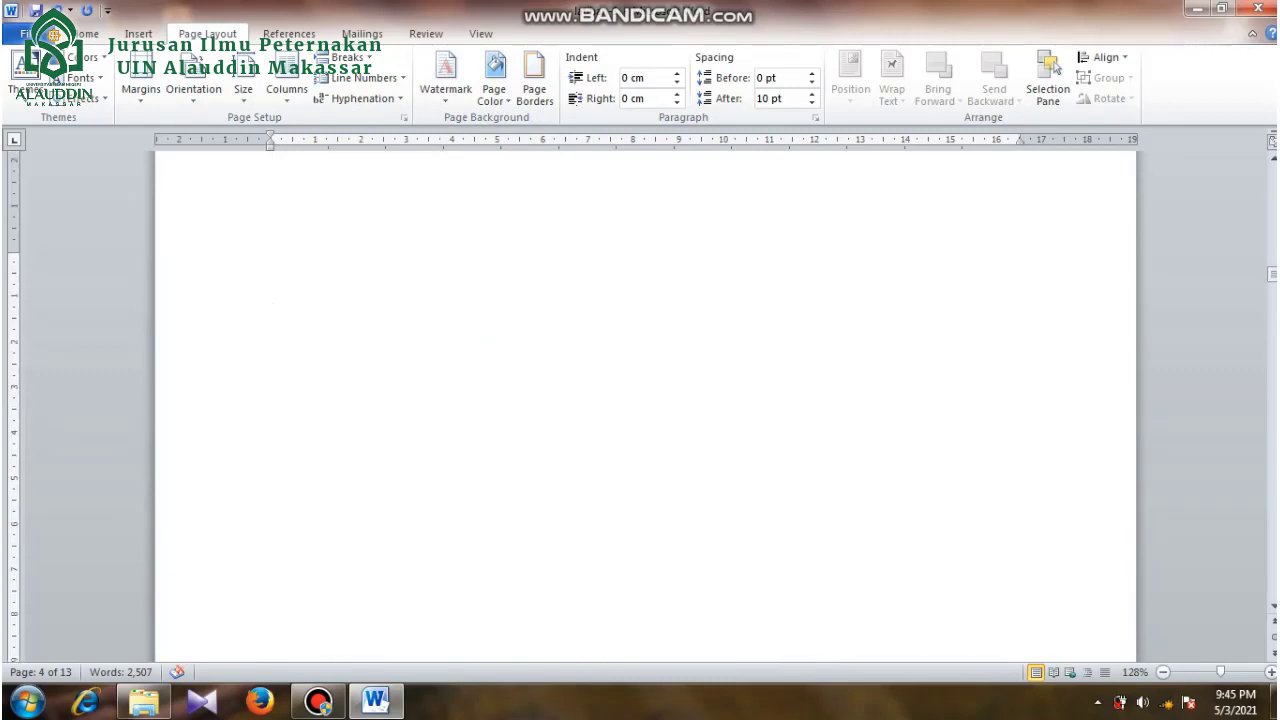
scroll(272, 605, "up", 12)
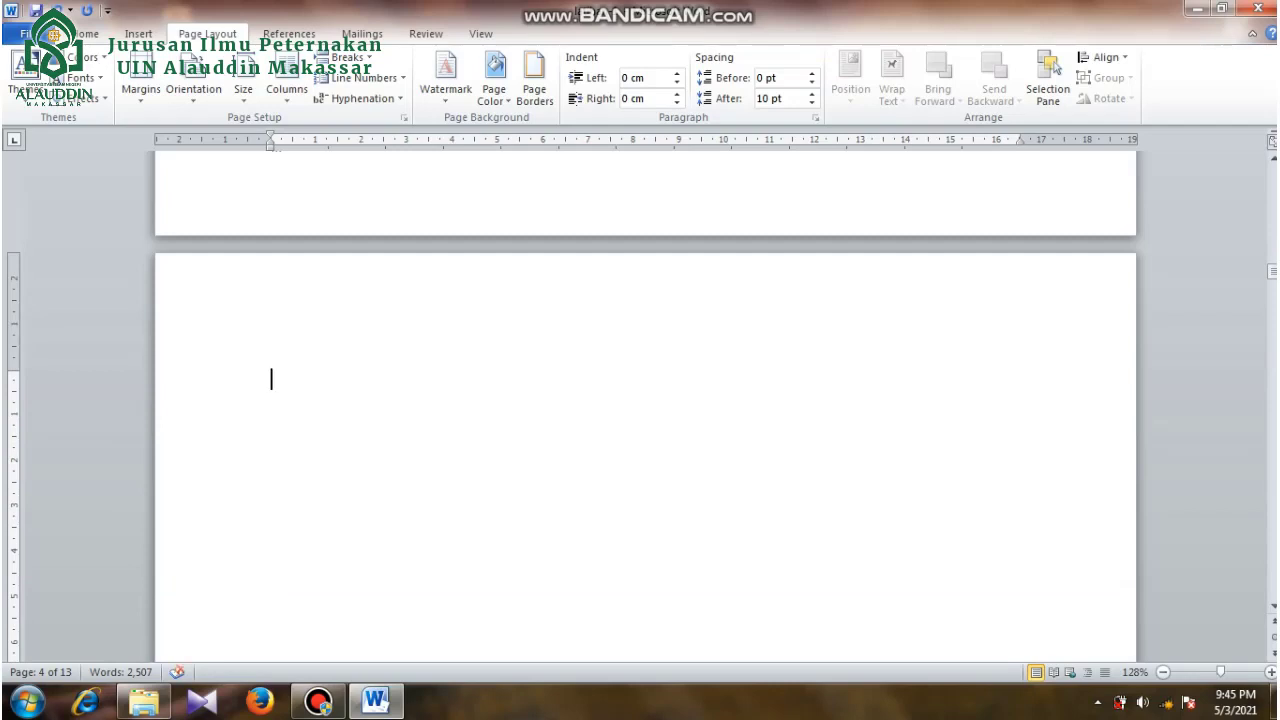
key("Delete")
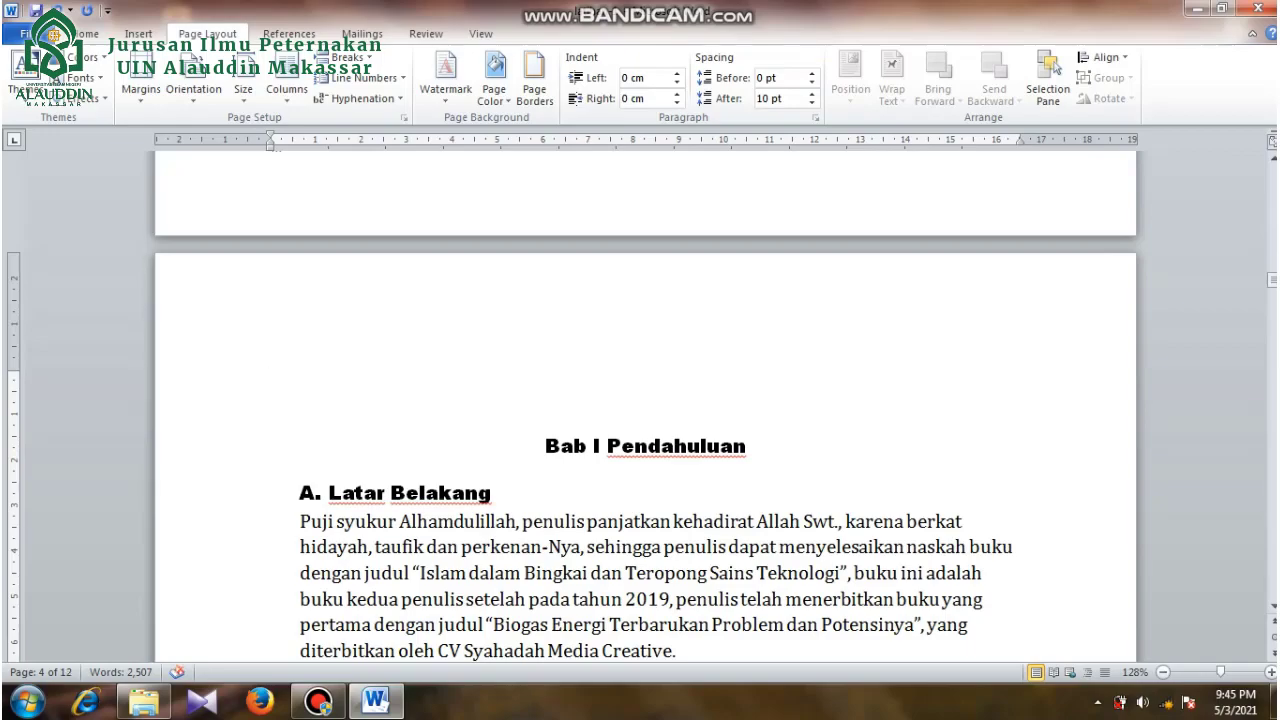
Check the page number in the footer of the Bab I Pendahuluan page.
key("ctrl+v")
key("ctrl+v")
key("ctrl+v")
key("ctrl+v")
key("ctrl+v")
key("ctrl+v")
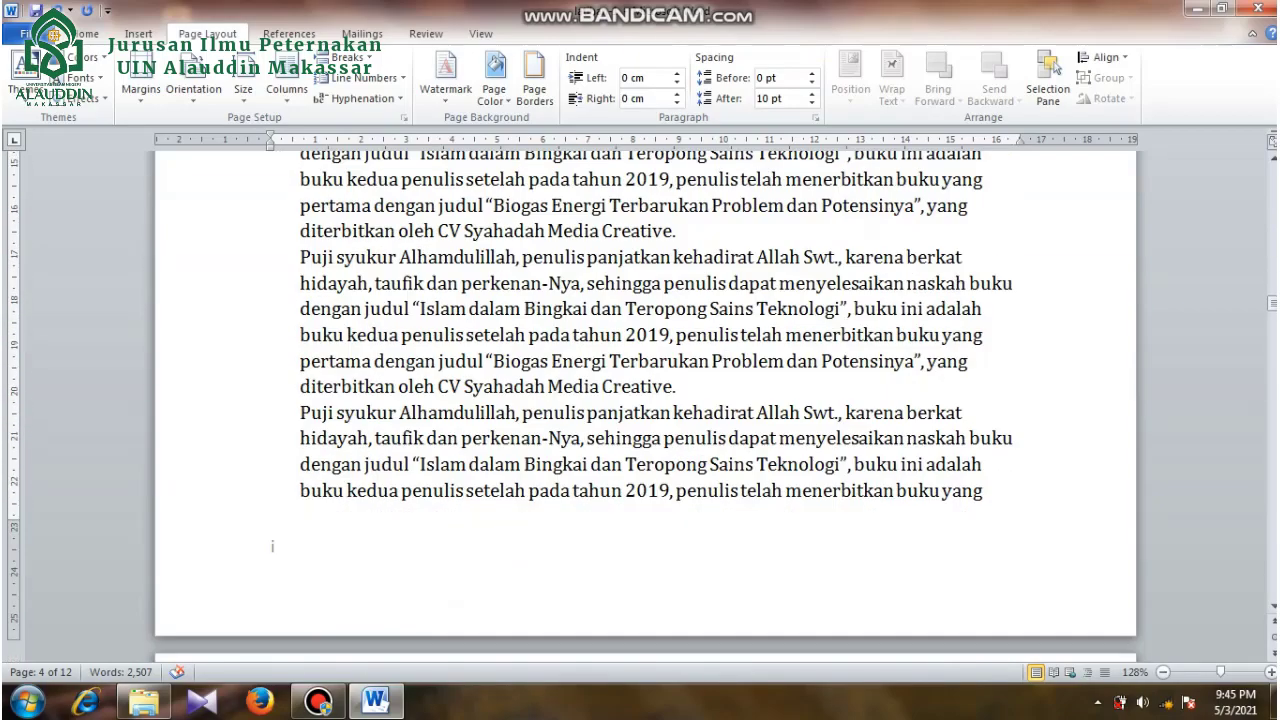
scroll(272, 545, "up", 15)
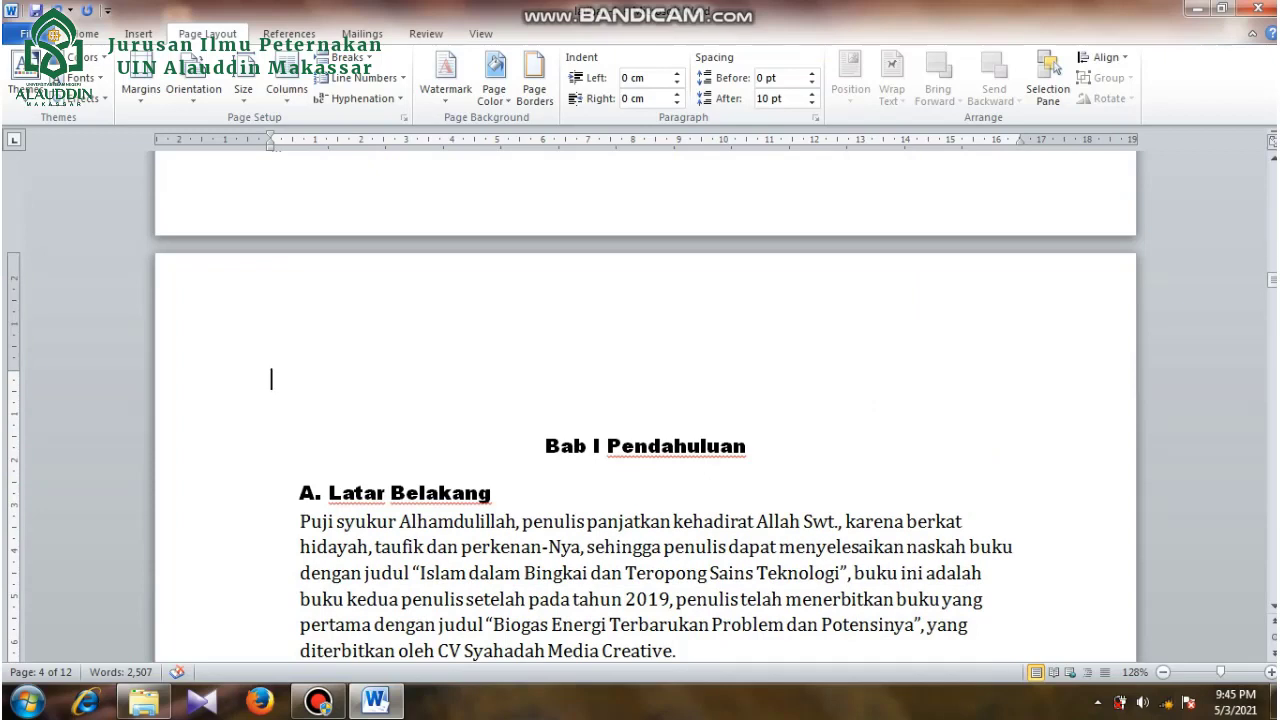
Insert the Plain Number 1 page number at the bottom of the pages in the Bab I Pendahuluan section.
left_click(138, 33)
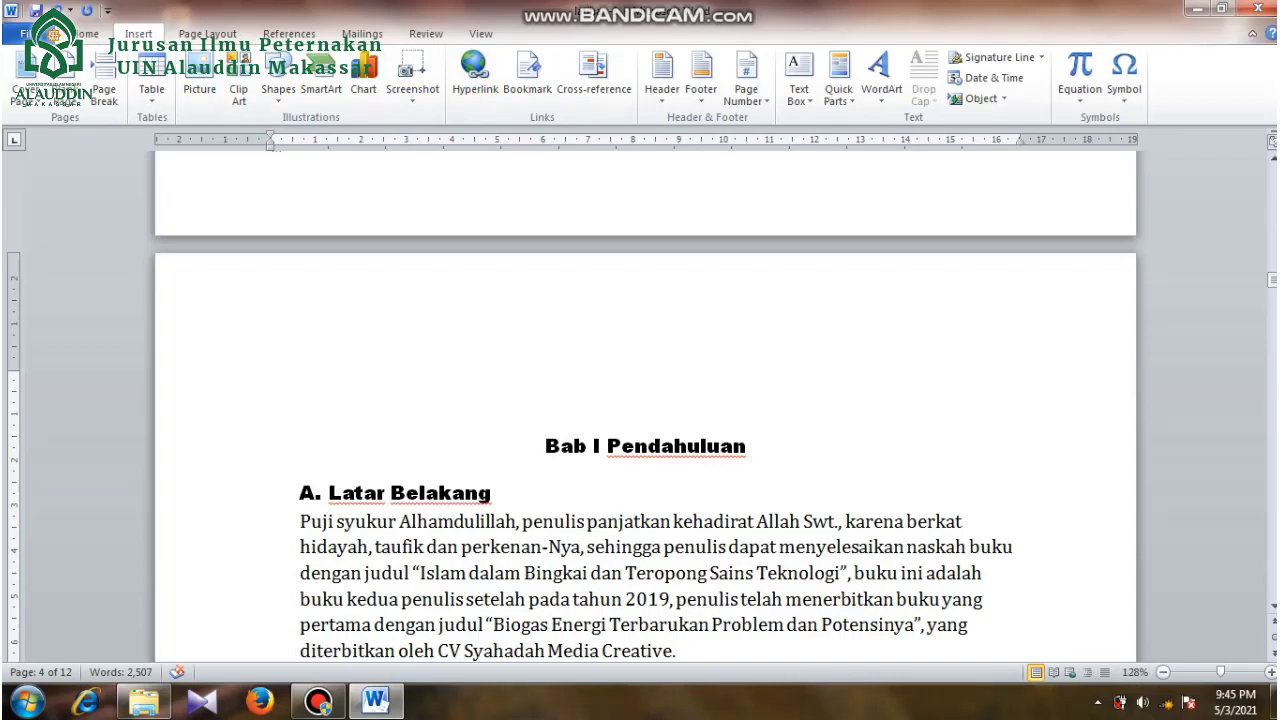
left_click(746, 85)
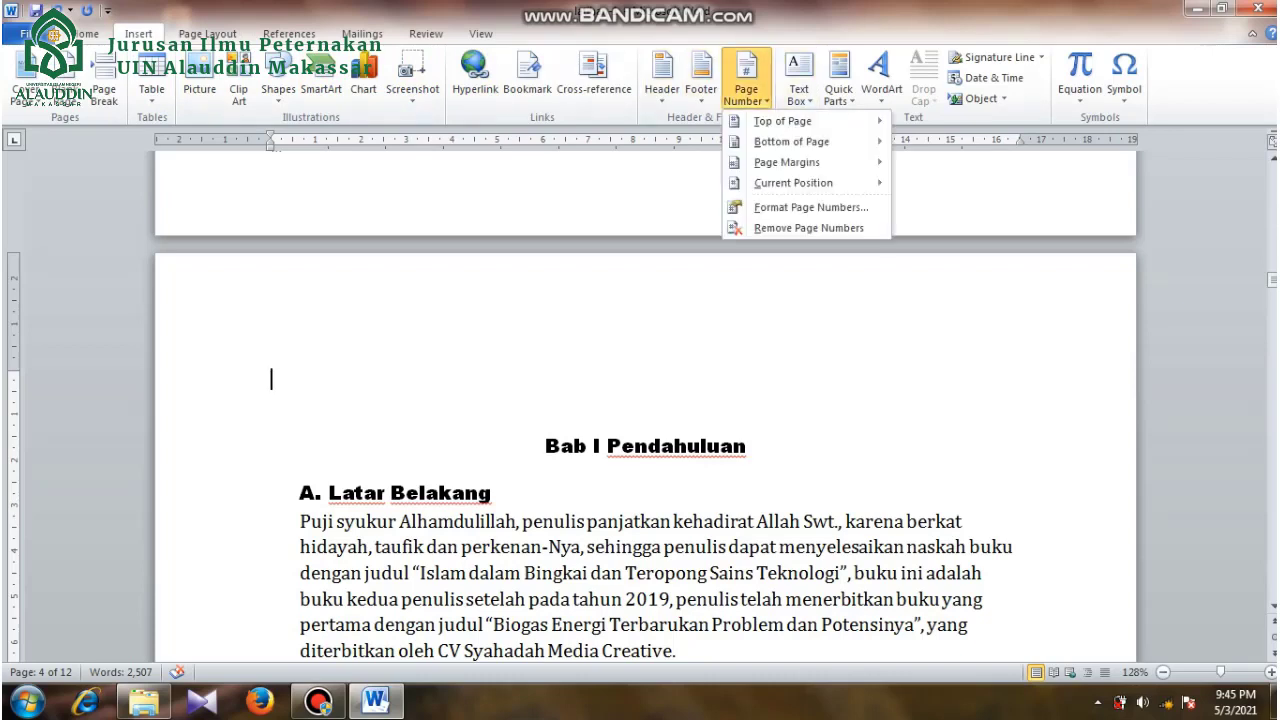
mouse_move(795, 141)
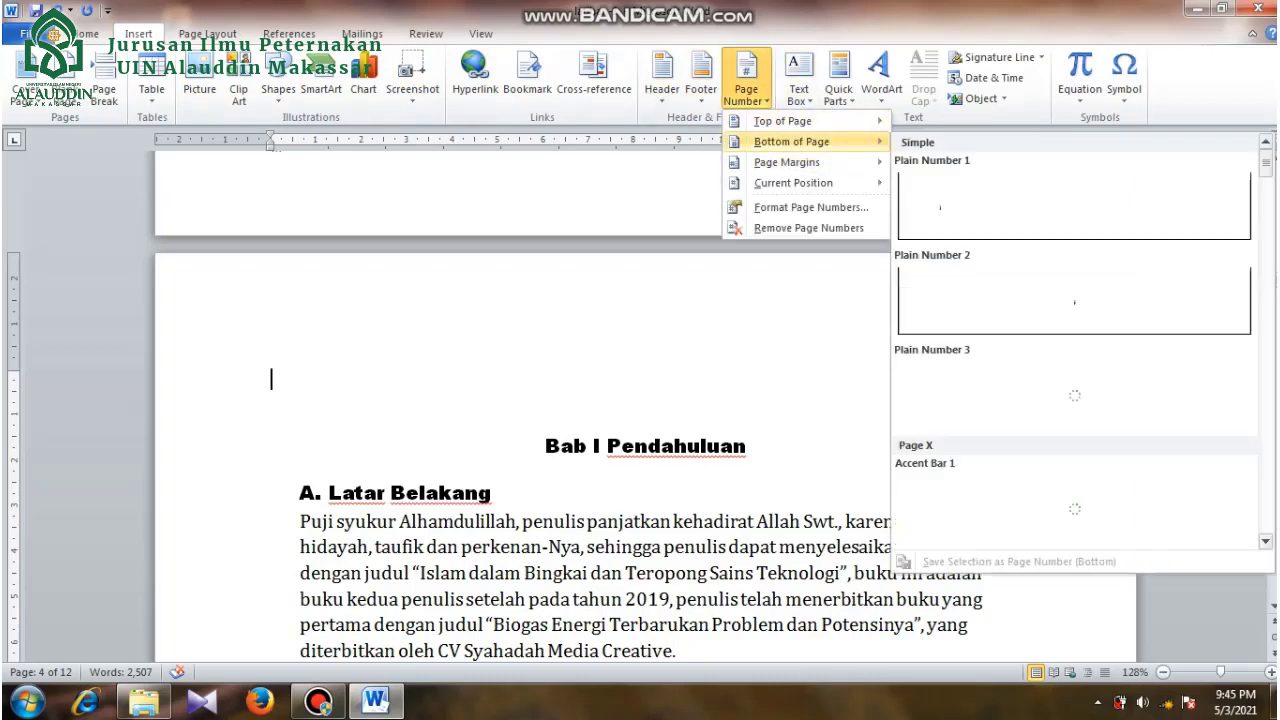
left_click(1074, 205)
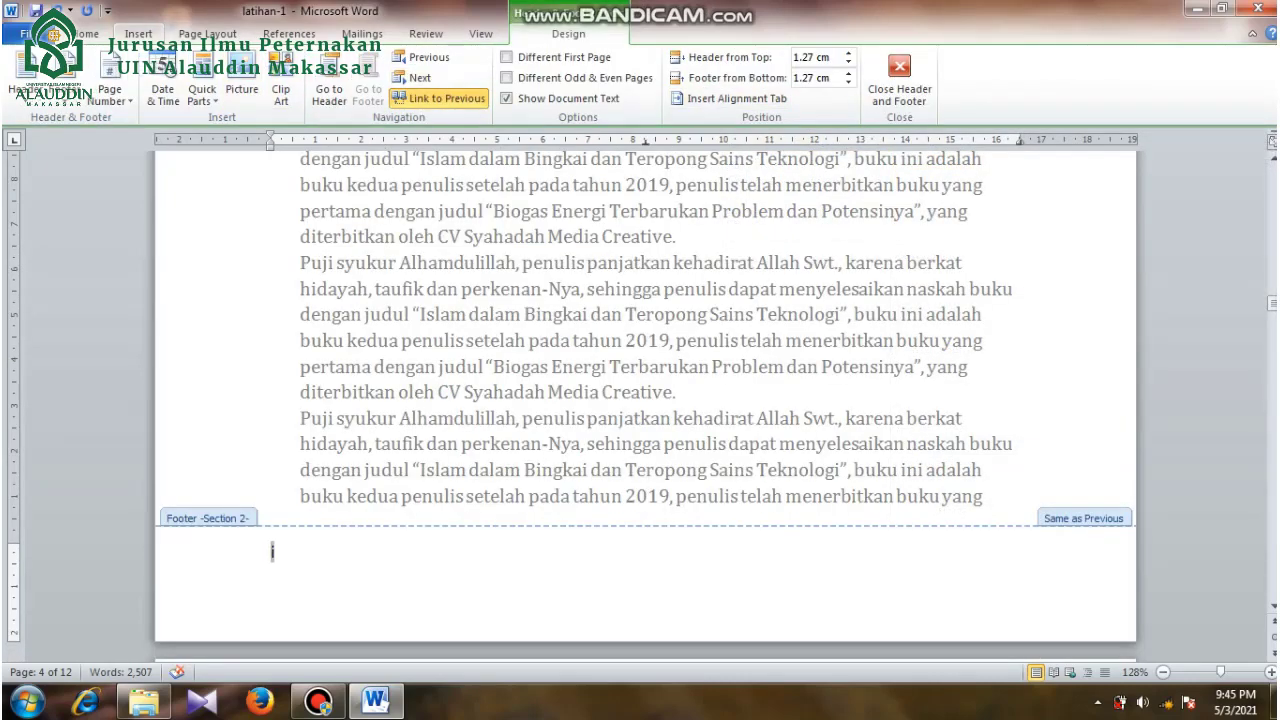
Set the Bab I section's page number format to 1, 2, 3, … and return to the document body.
left_click(138, 33)
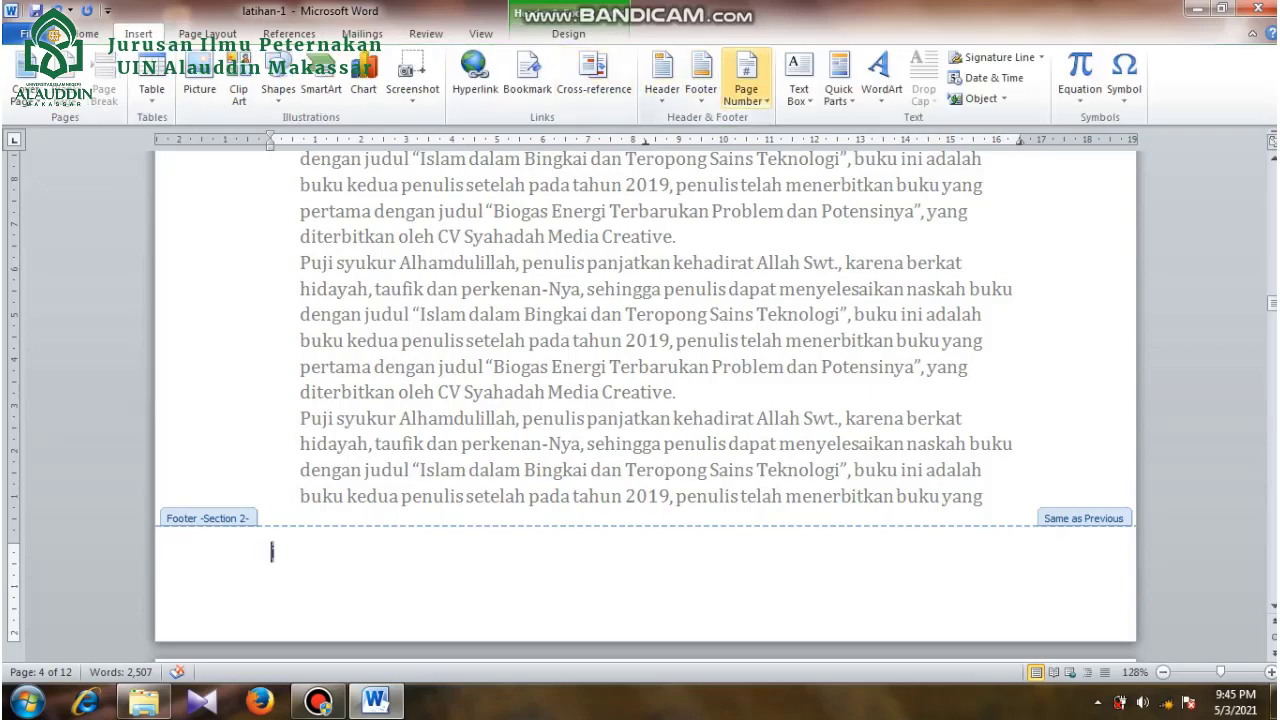
left_click(746, 80)
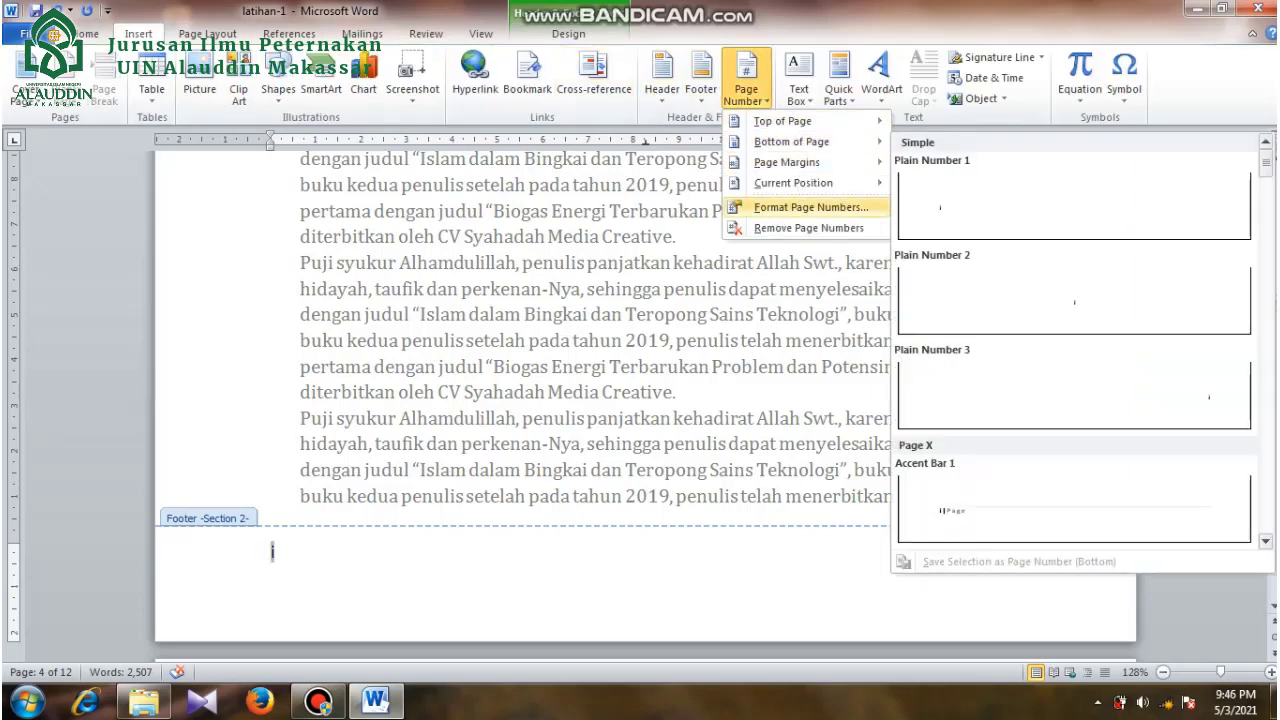
left_click(810, 207)
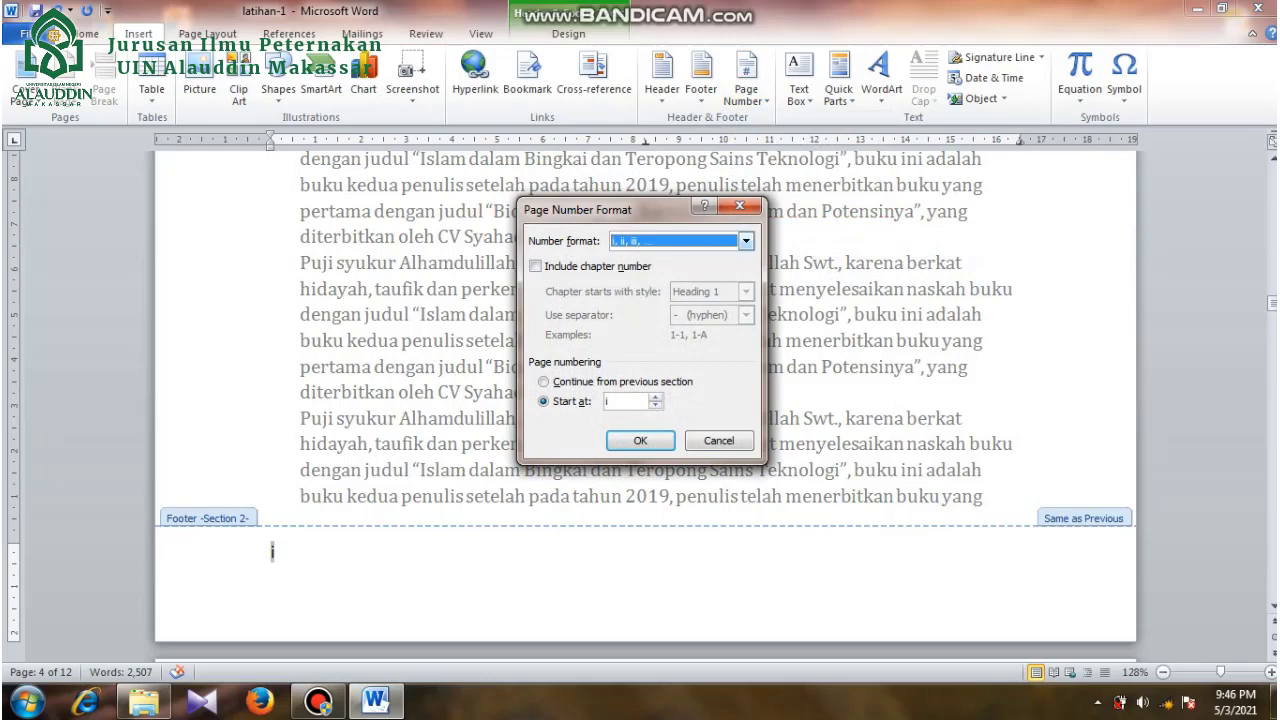
left_click(746, 241)
left_click(660, 257)
left_click(640, 440)
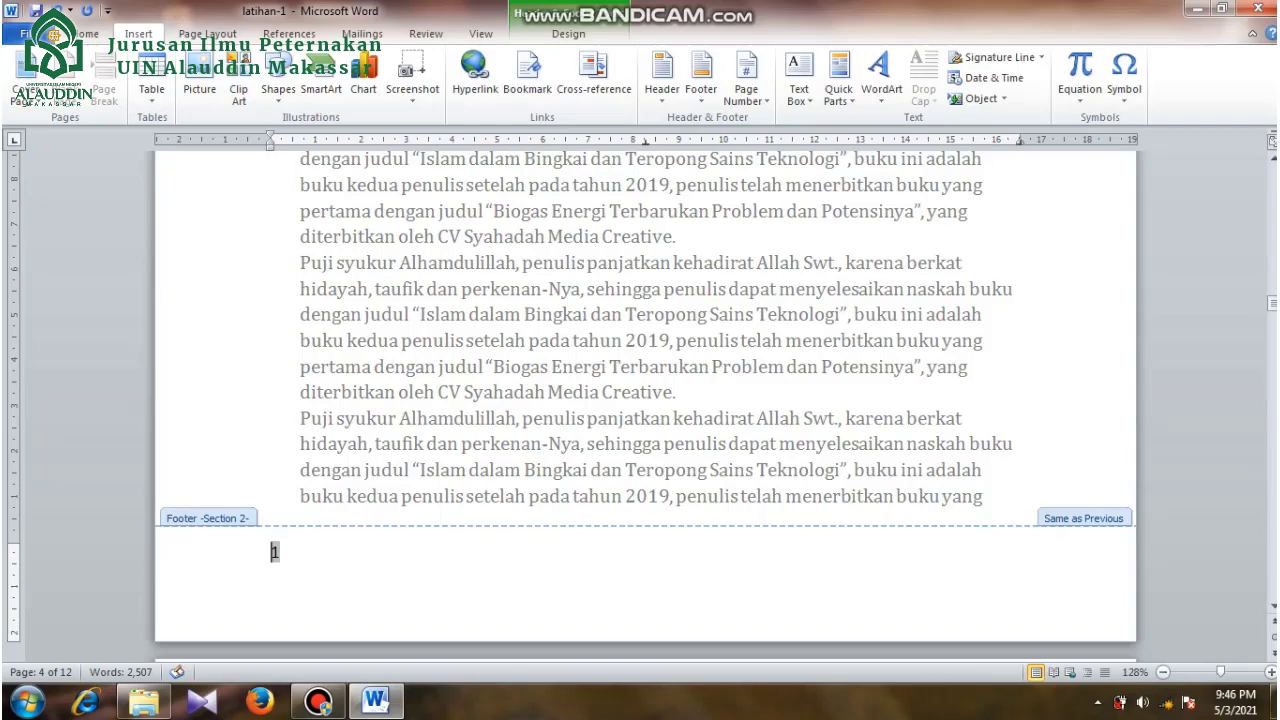
double_click(640, 393)
Compare the footer page numbers on the Daftar Isi page and the first page of Bab I Pendahuluan.
scroll(640, 400, "up", 3)
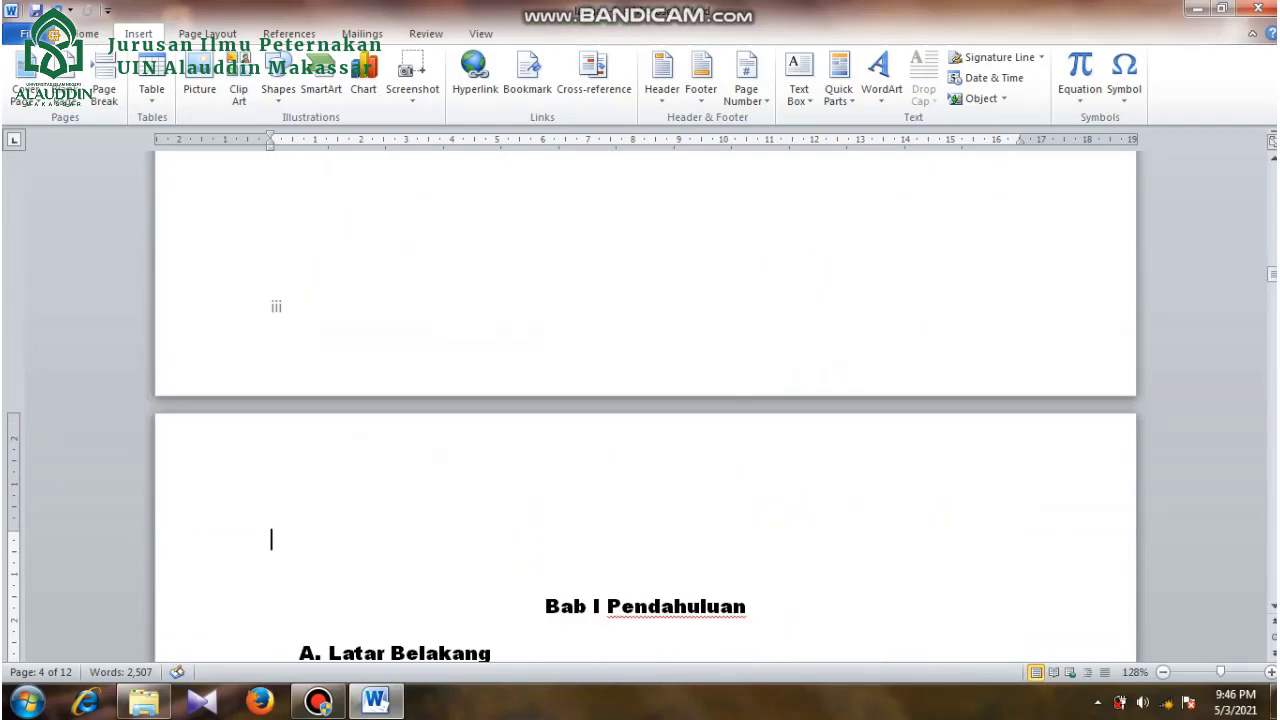
scroll(645, 400, "down", 10)
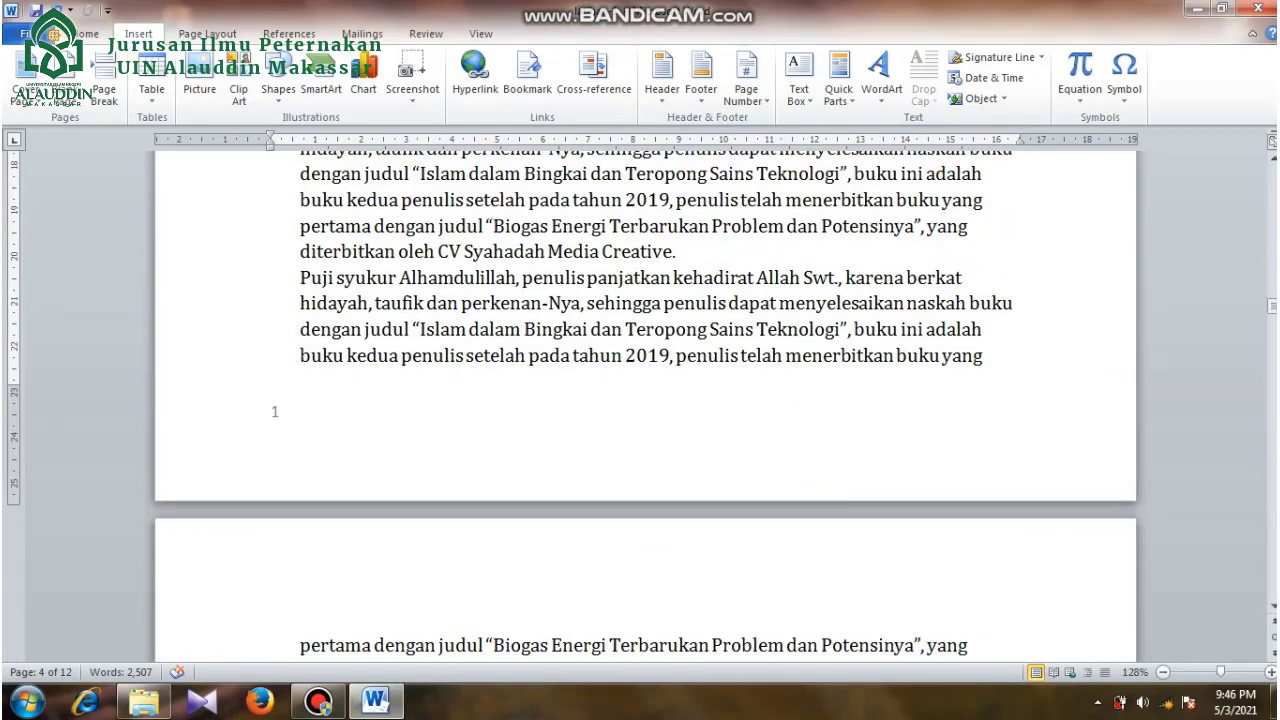
scroll(645, 400, "up", 1)
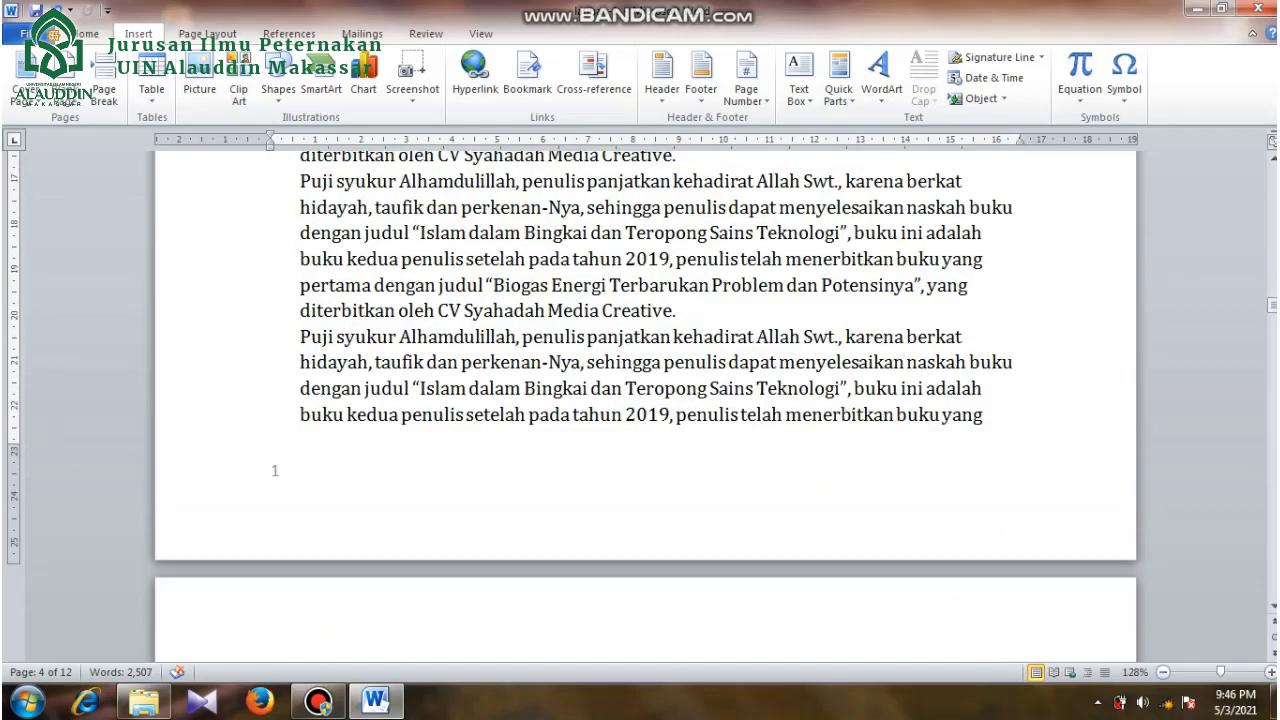
scroll(645, 400, "up", 10)
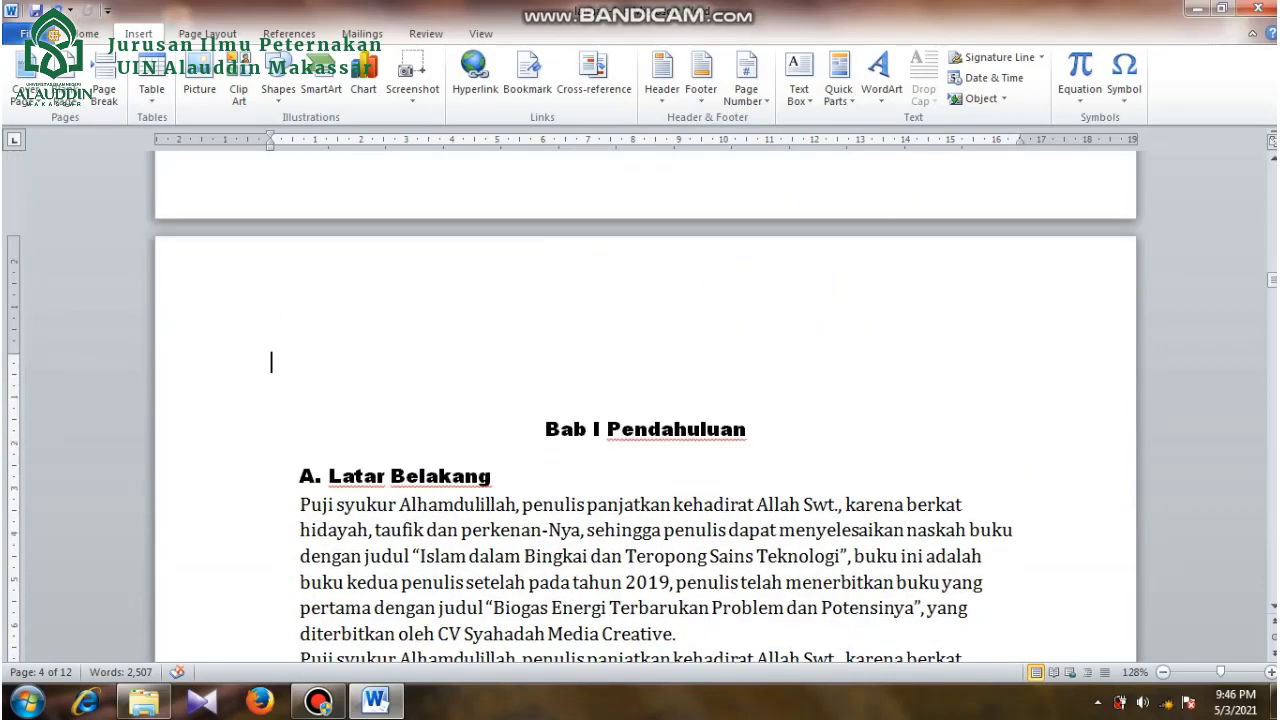
scroll(645, 400, "up", 2)
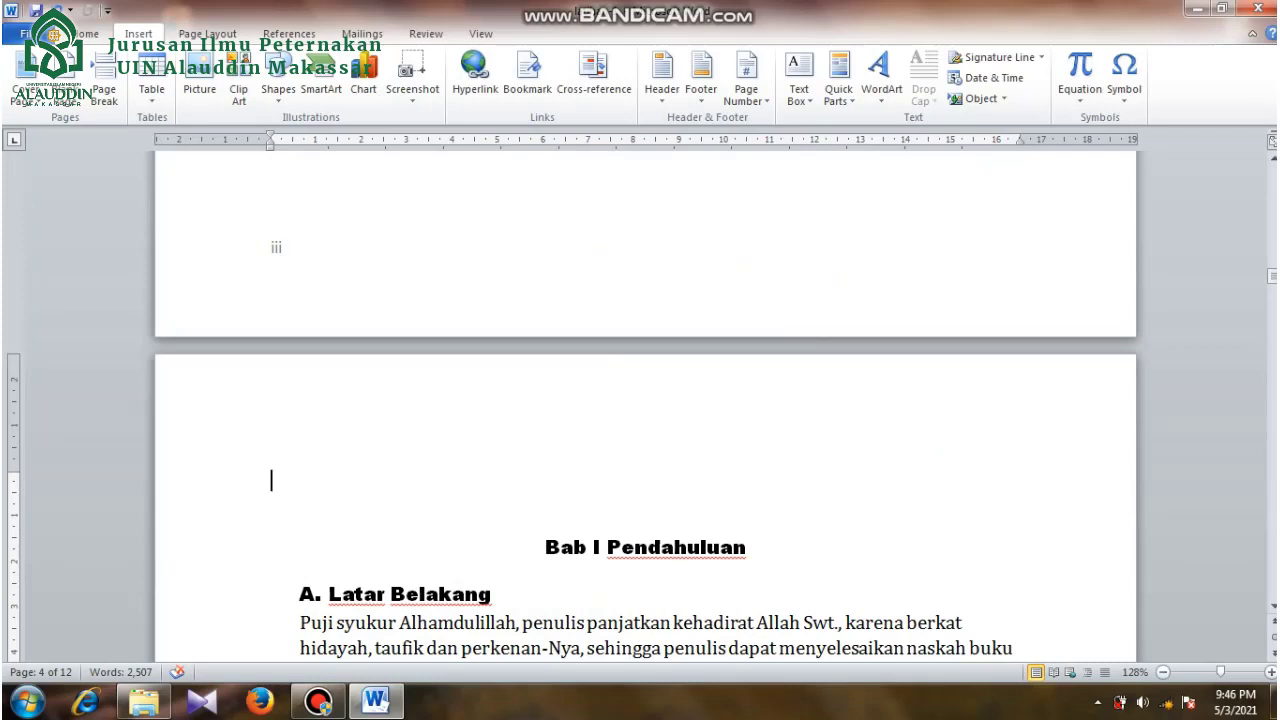
scroll(645, 400, "up", 3)
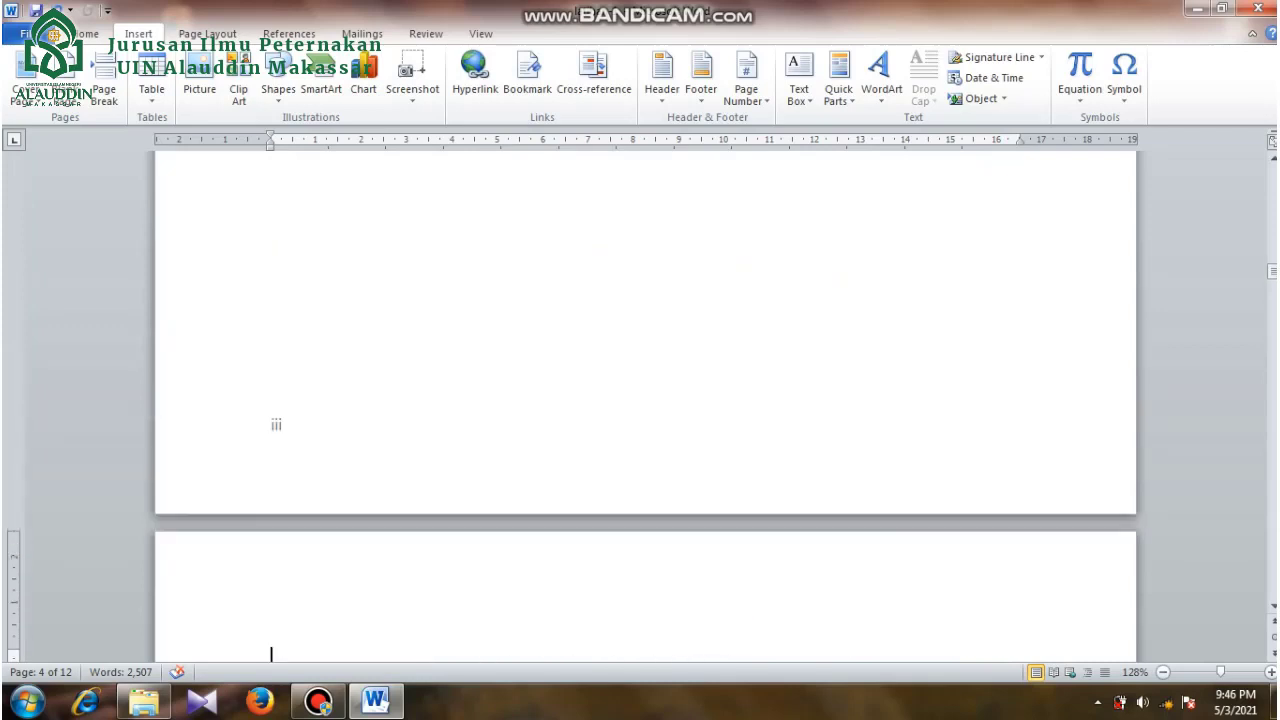
Insert an Automatic Table 1 table of contents on the empty line below the Daftar Isi heading.
scroll(645, 400, "up", 10)
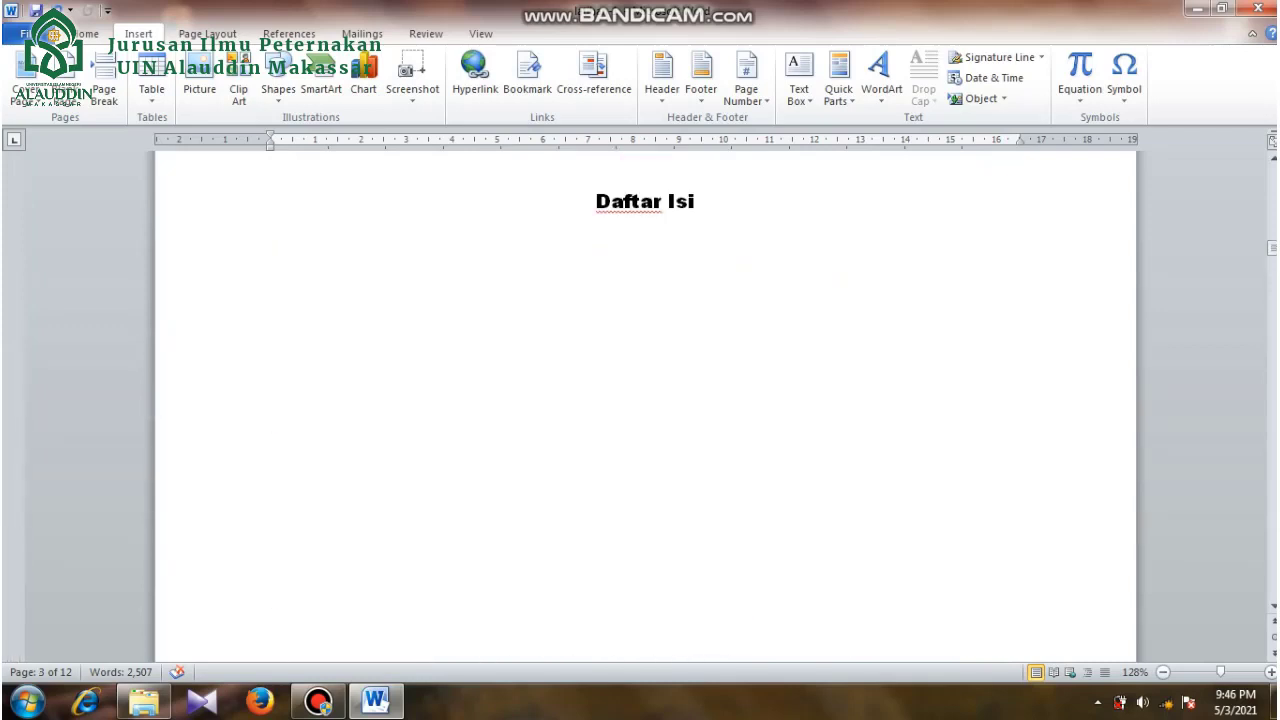
left_click(271, 230)
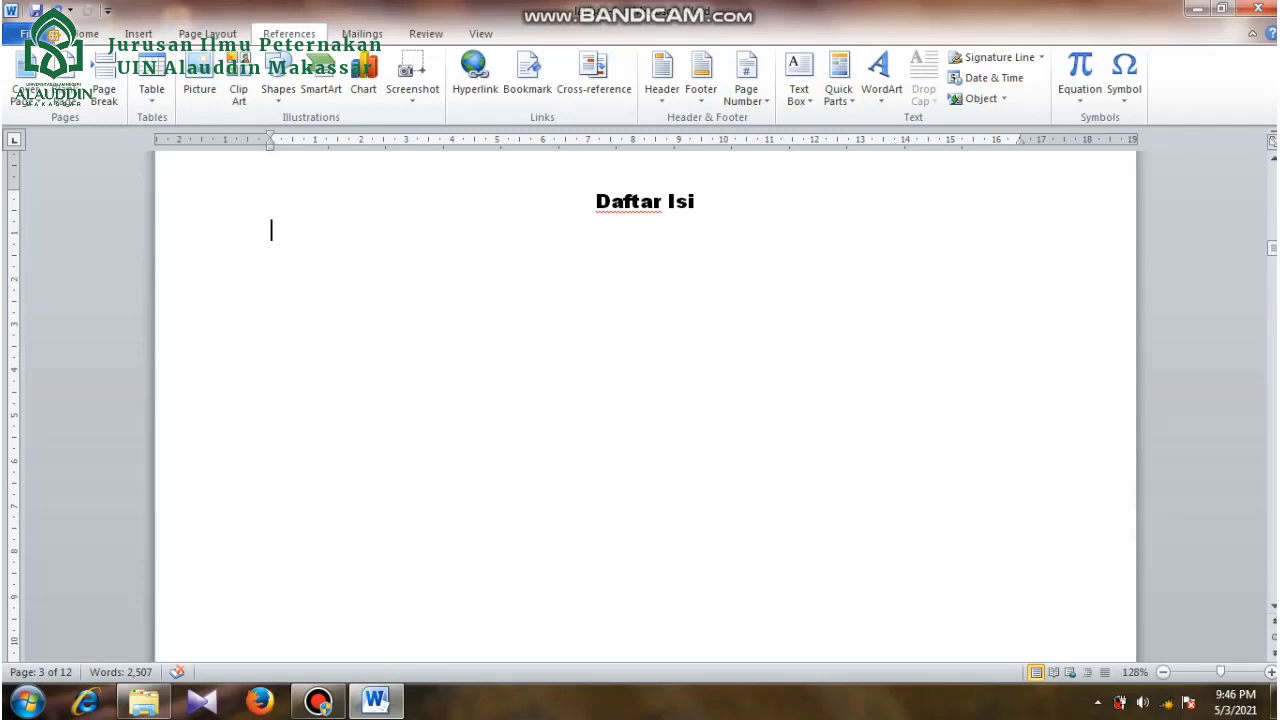
left_click(289, 33)
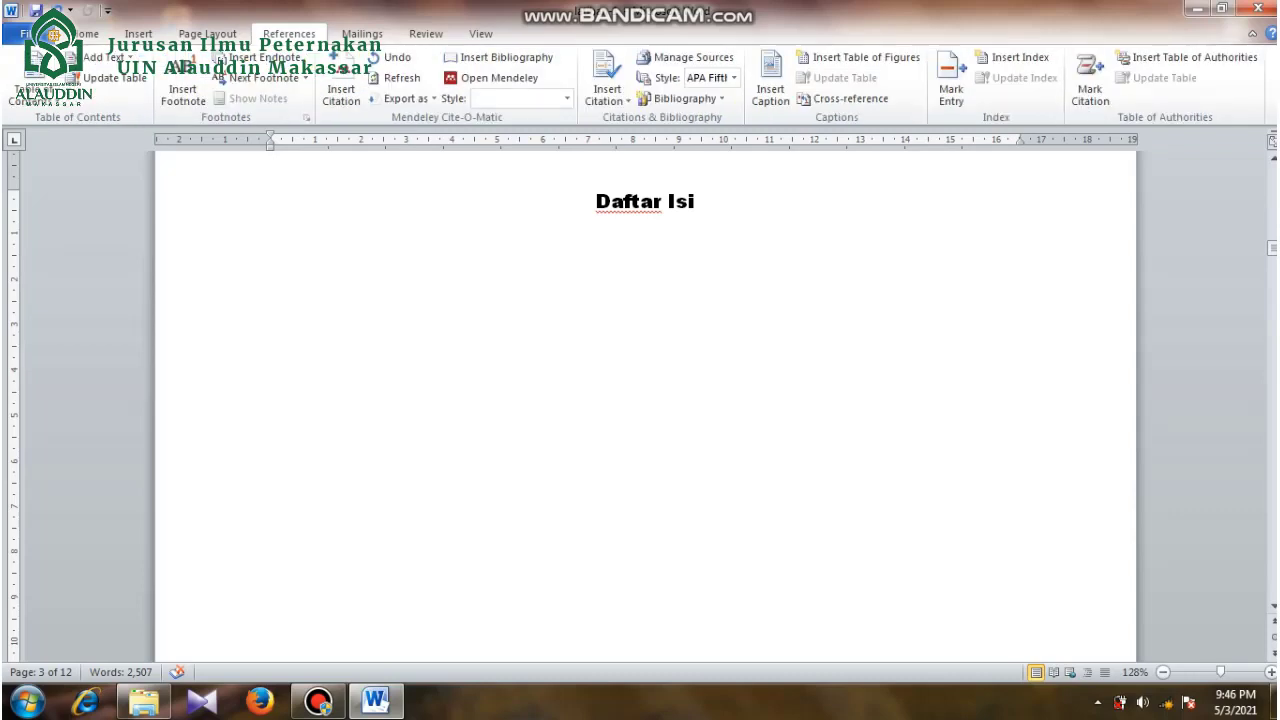
left_click(30, 88)
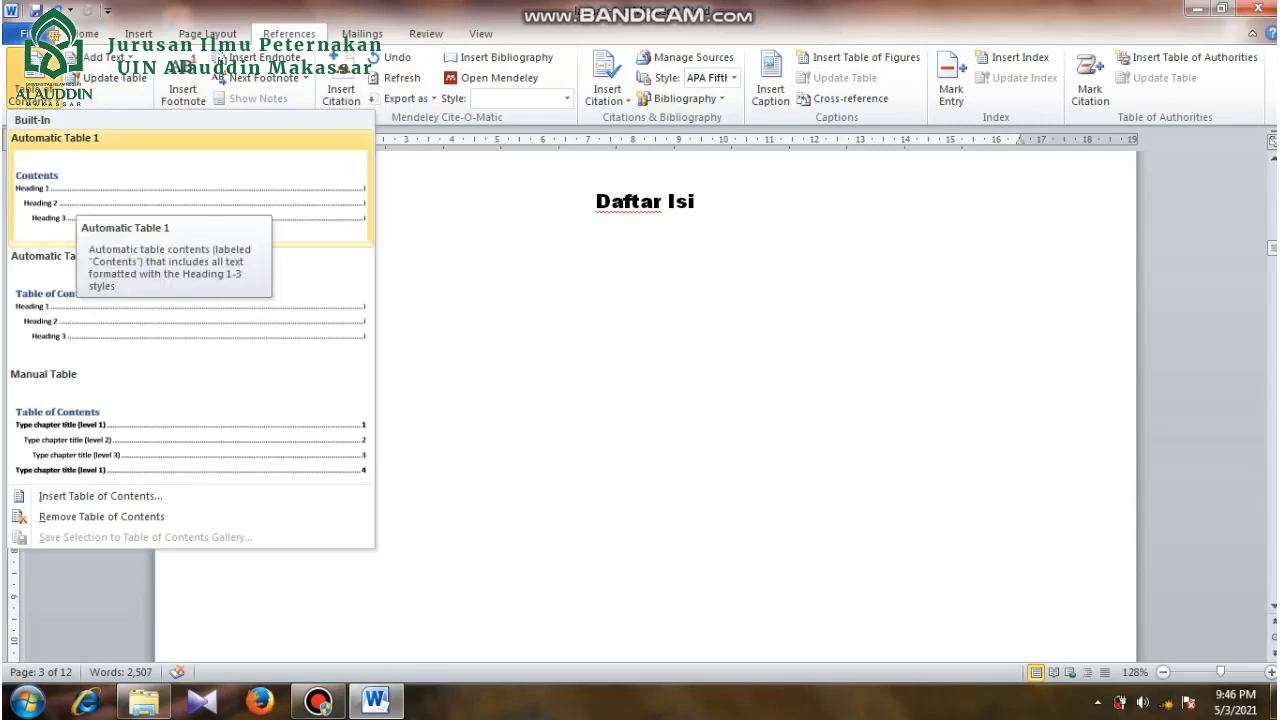
left_click(70, 195)
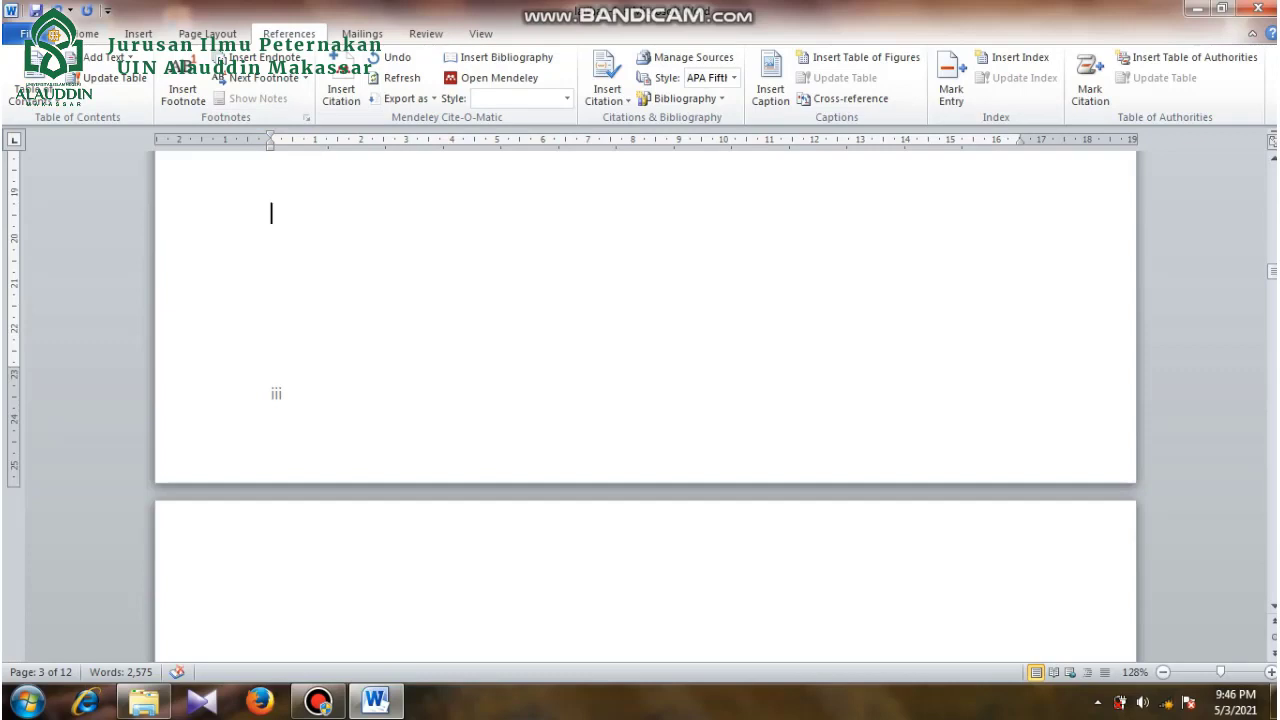
Delete the "Contents" title above the entries of the table of contents.
scroll(645, 400, "up", 4)
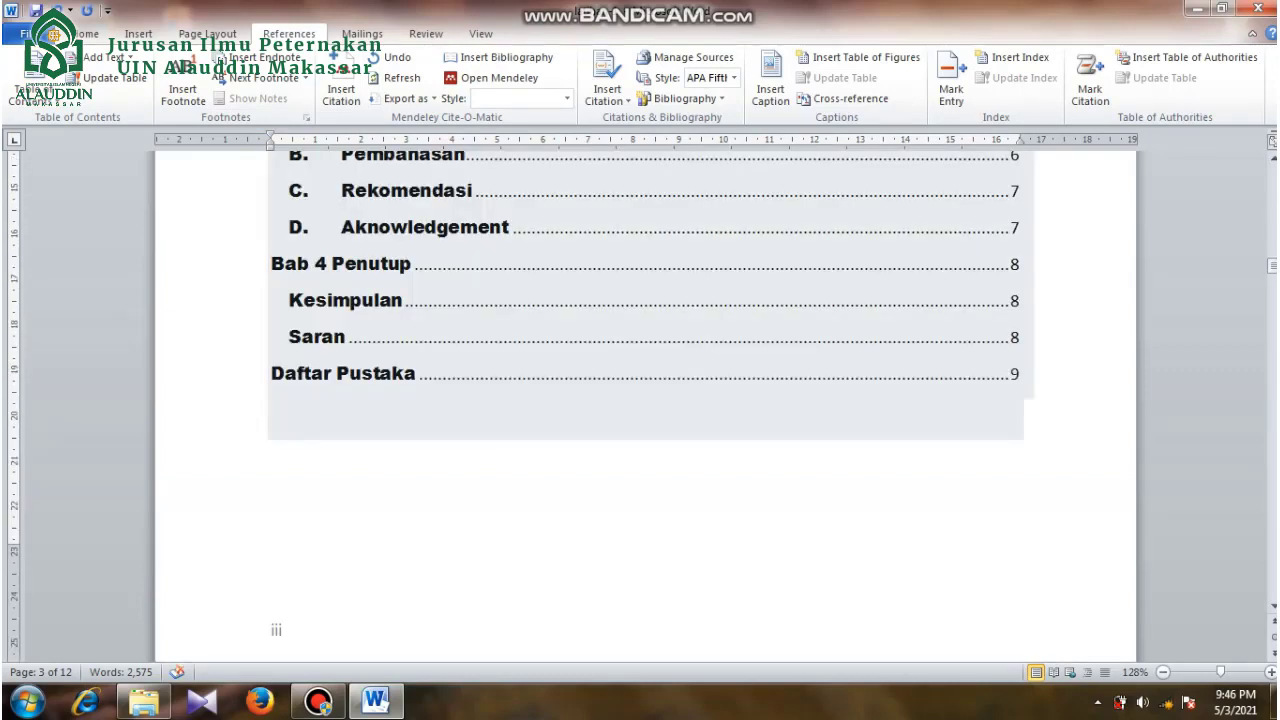
scroll(645, 400, "up", 8)
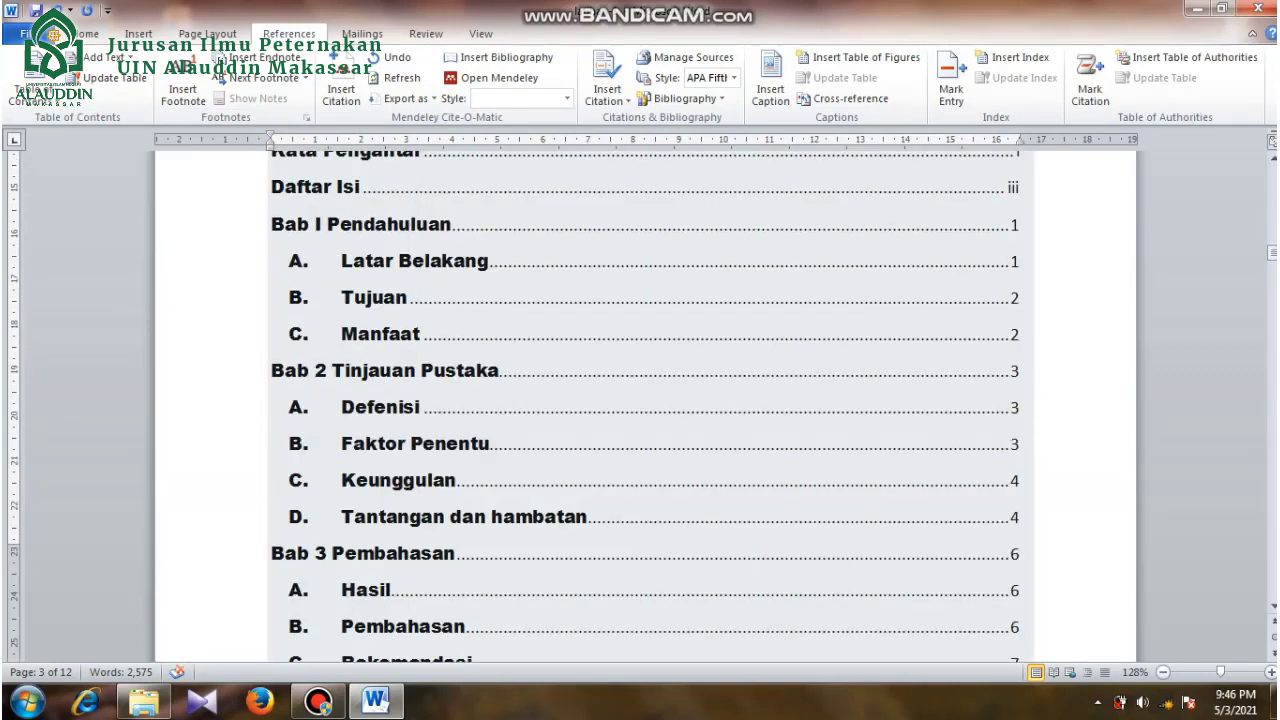
scroll(645, 400, "up", 4)
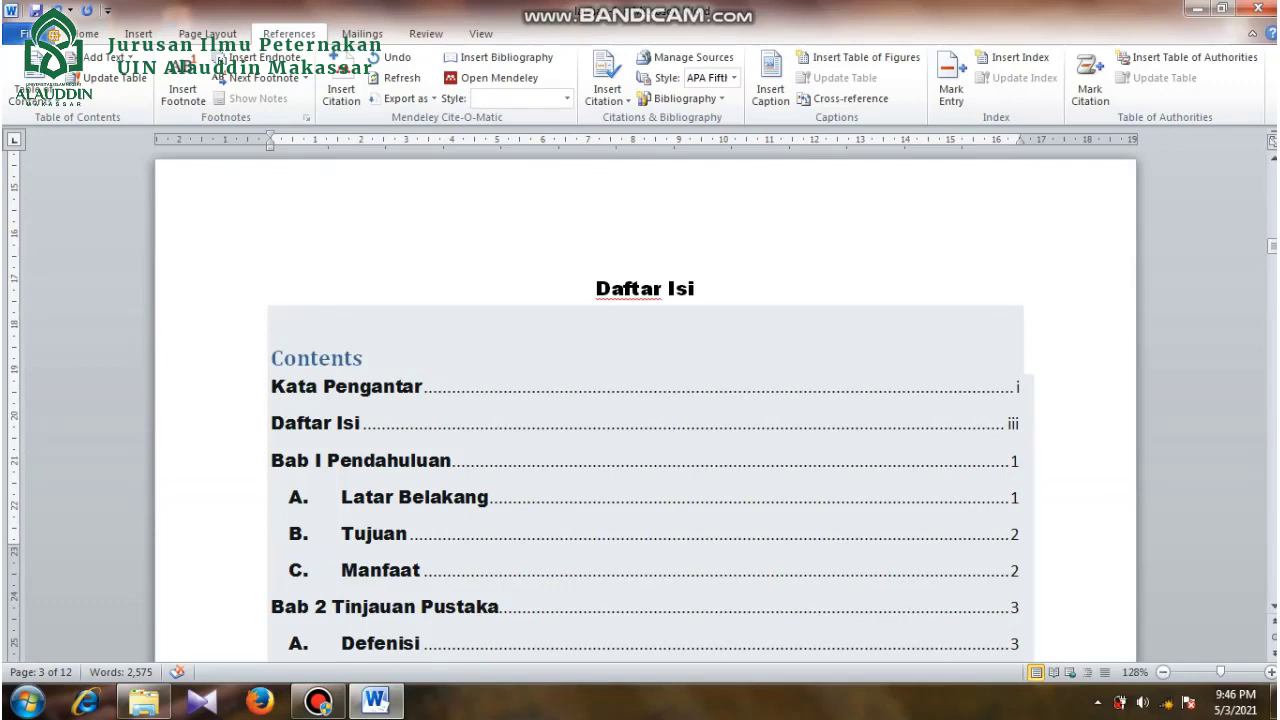
left_click(364, 358)
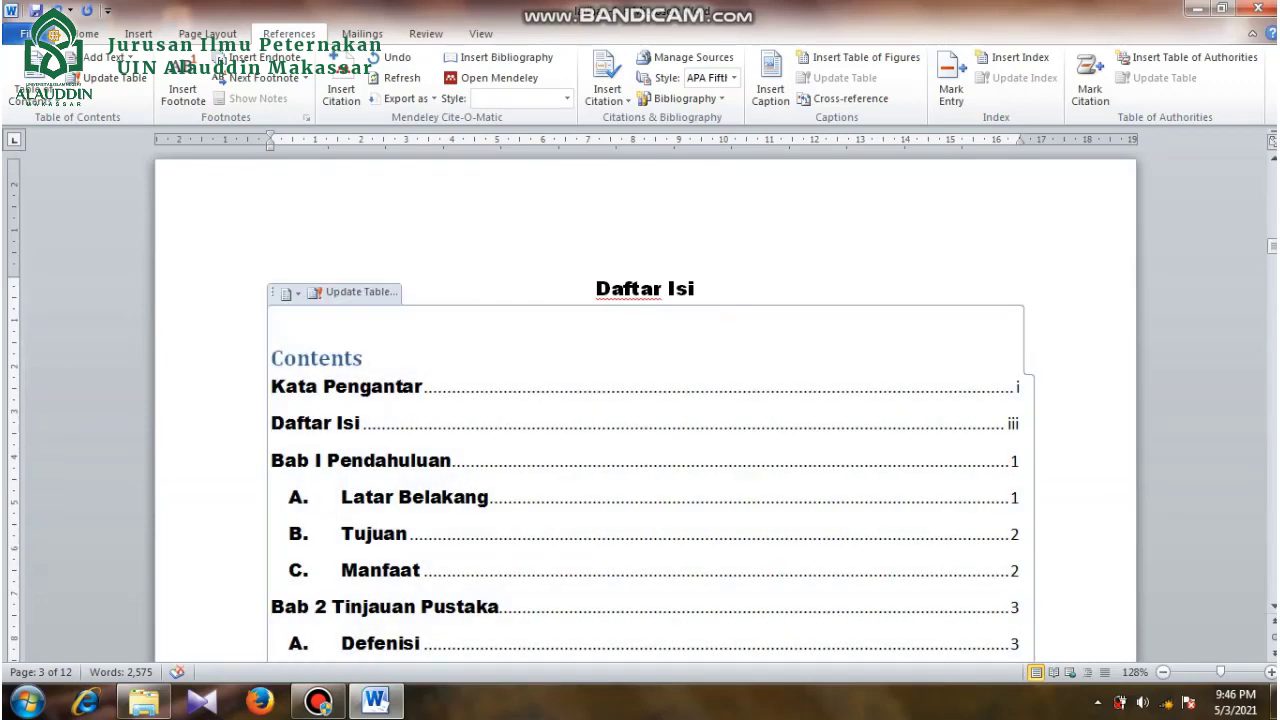
key("BackSpace")
key("BackSpace")
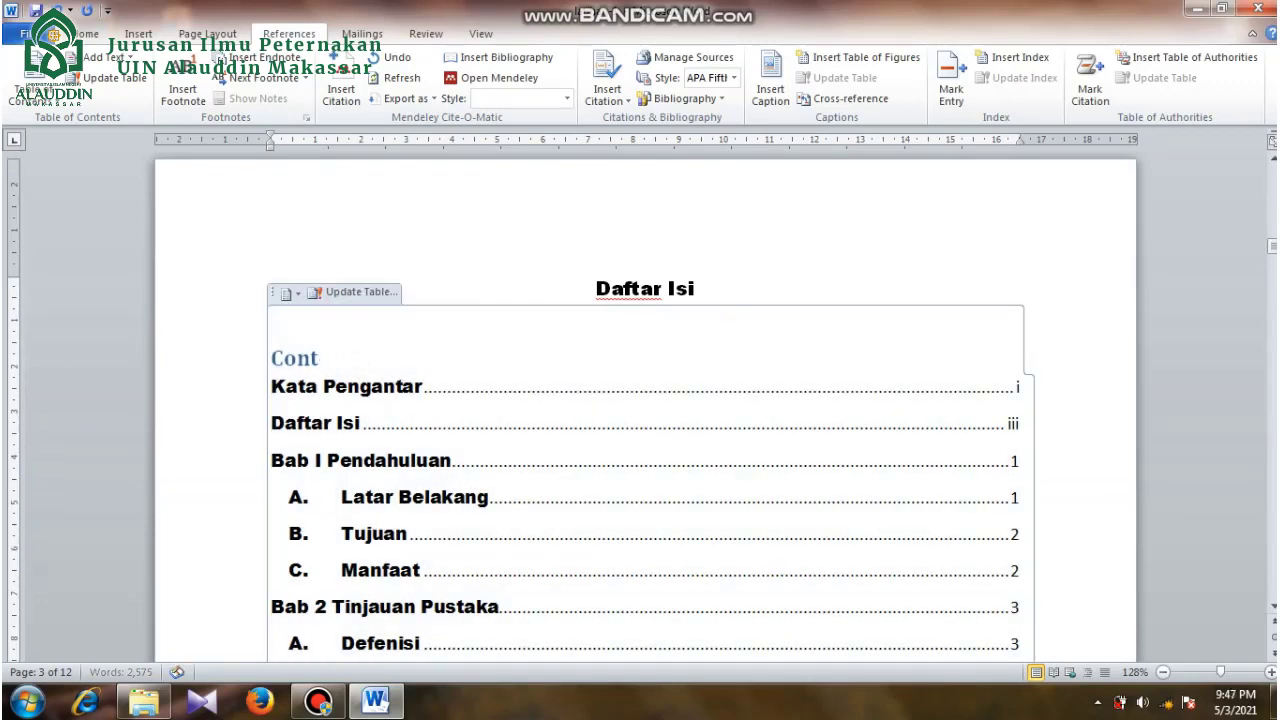
key("BackSpace")
key("BackSpace")
key("BackSpace")
key("BackSpace")
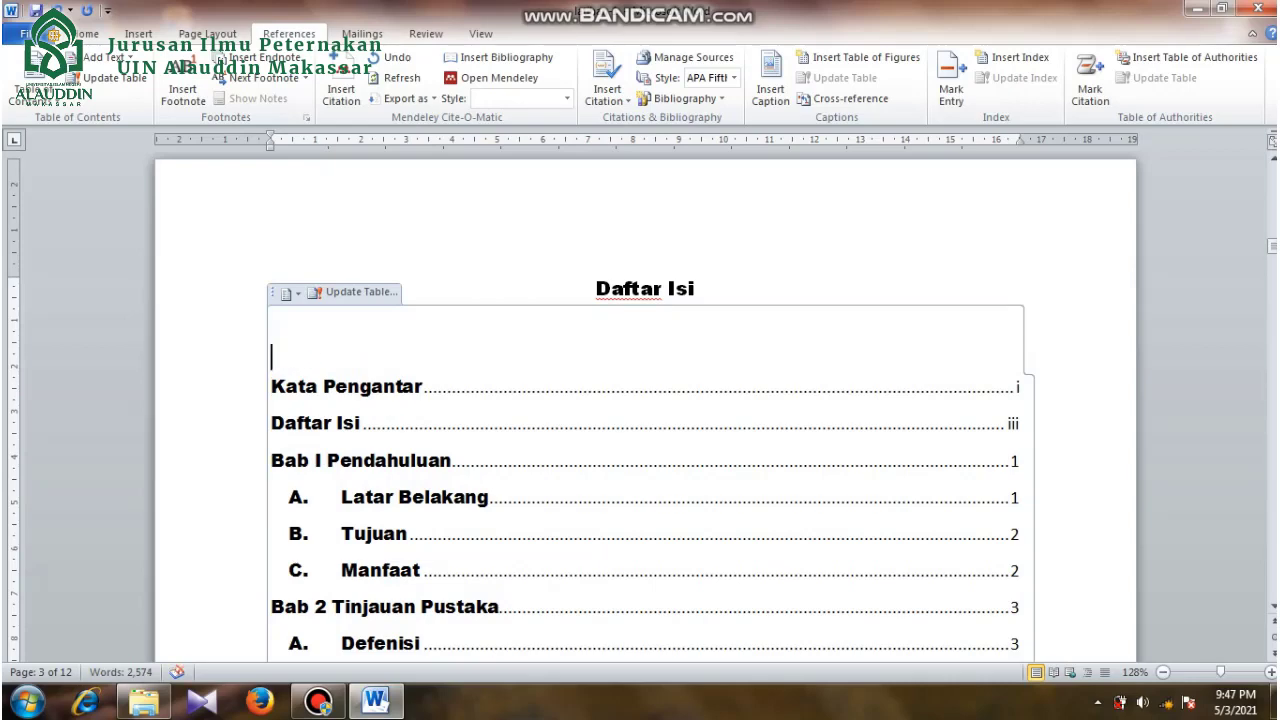
scroll(1000, 320, "down", 8)
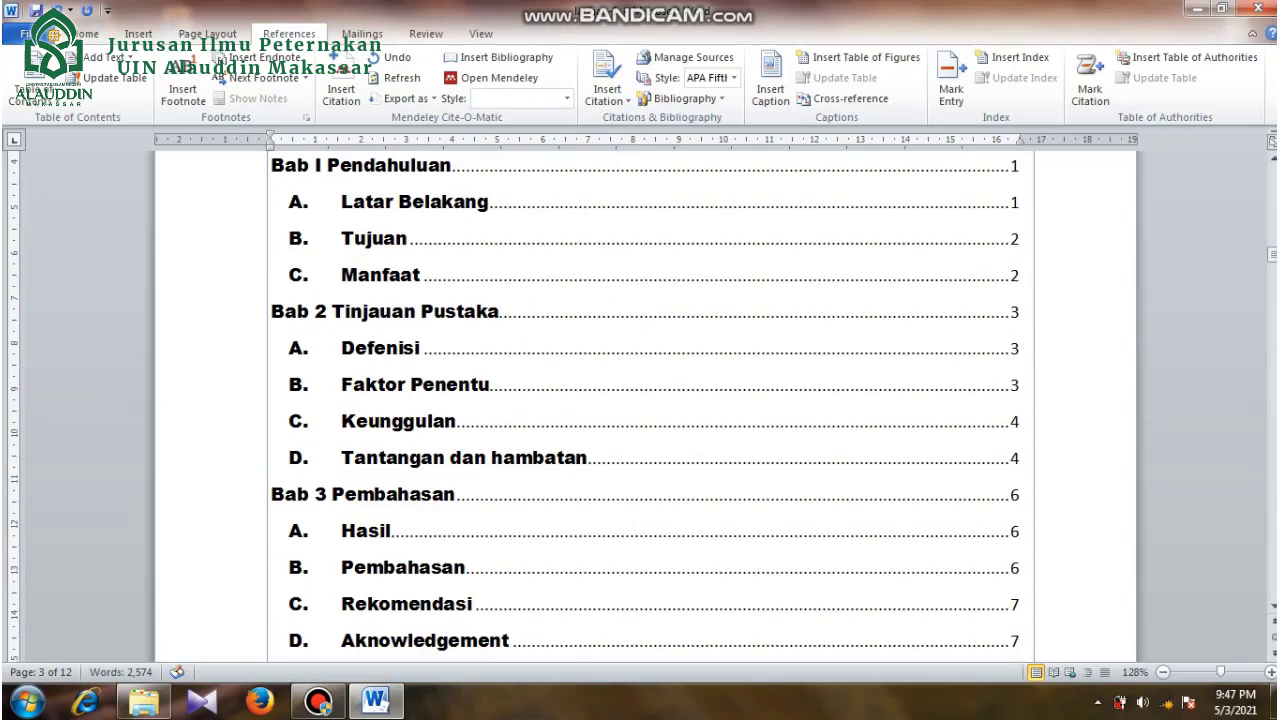
scroll(645, 400, "down", 3)
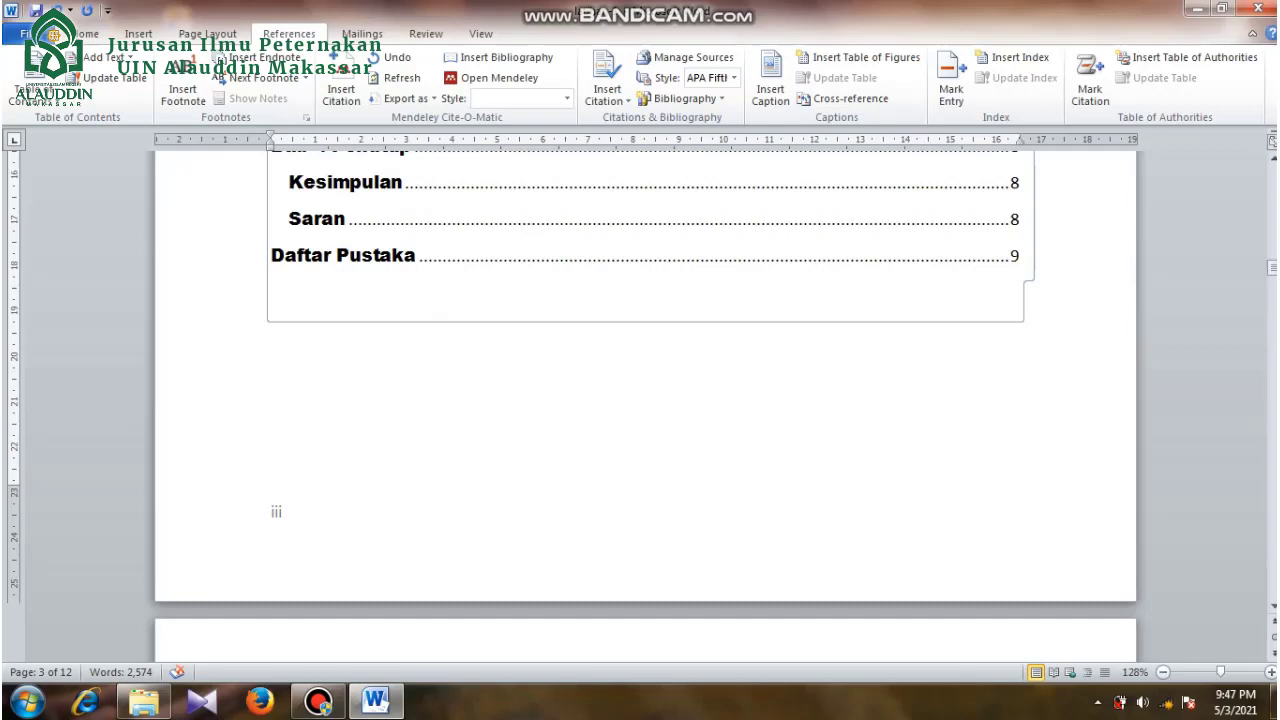
scroll(645, 400, "up", 9)
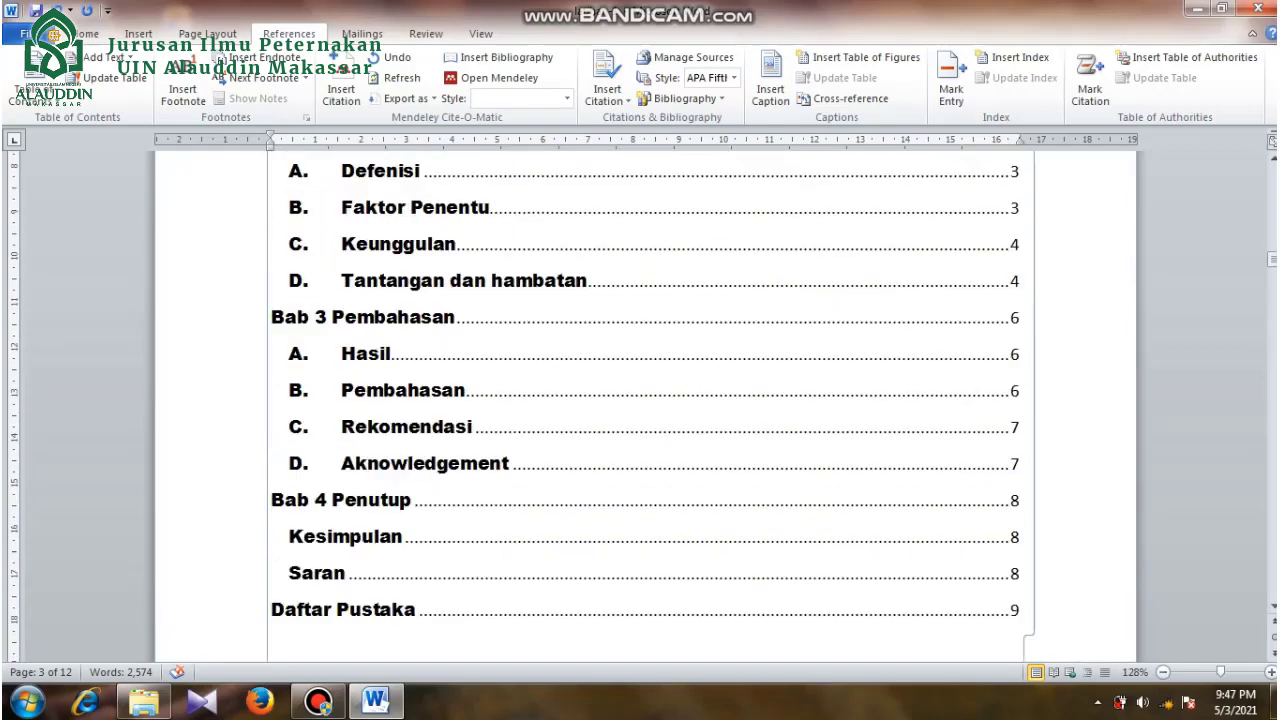
left_click(318, 700)
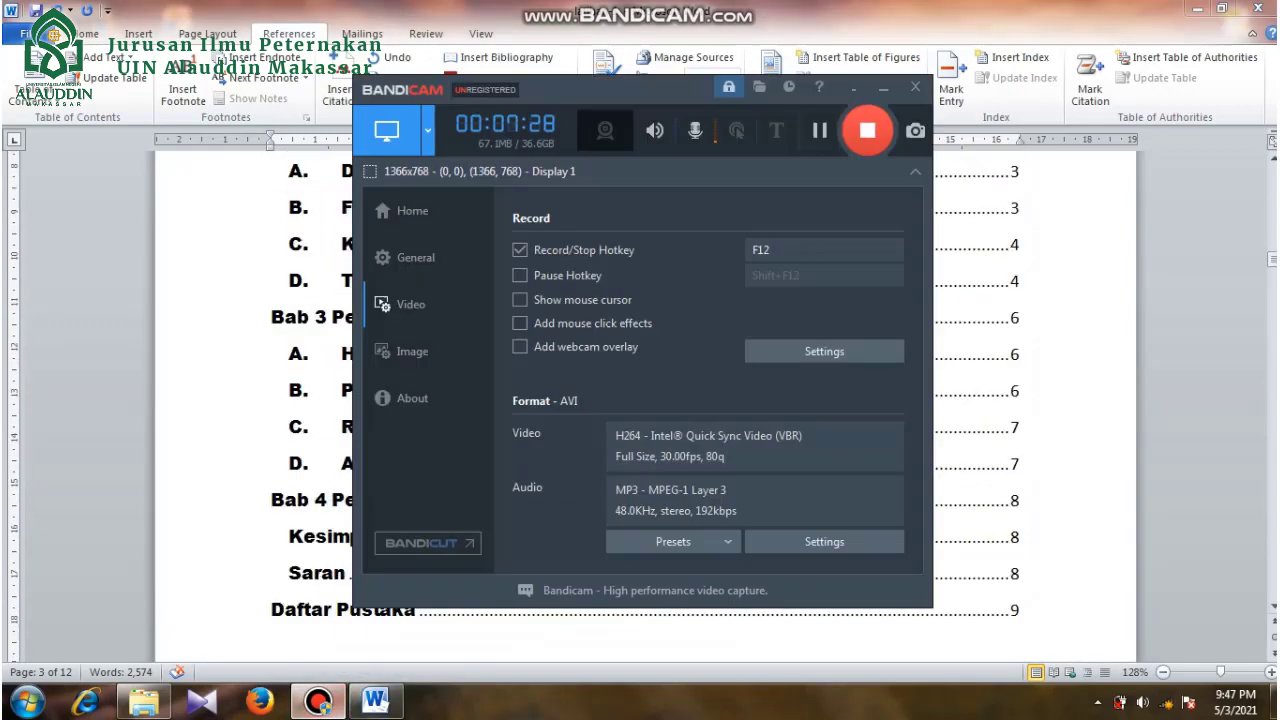